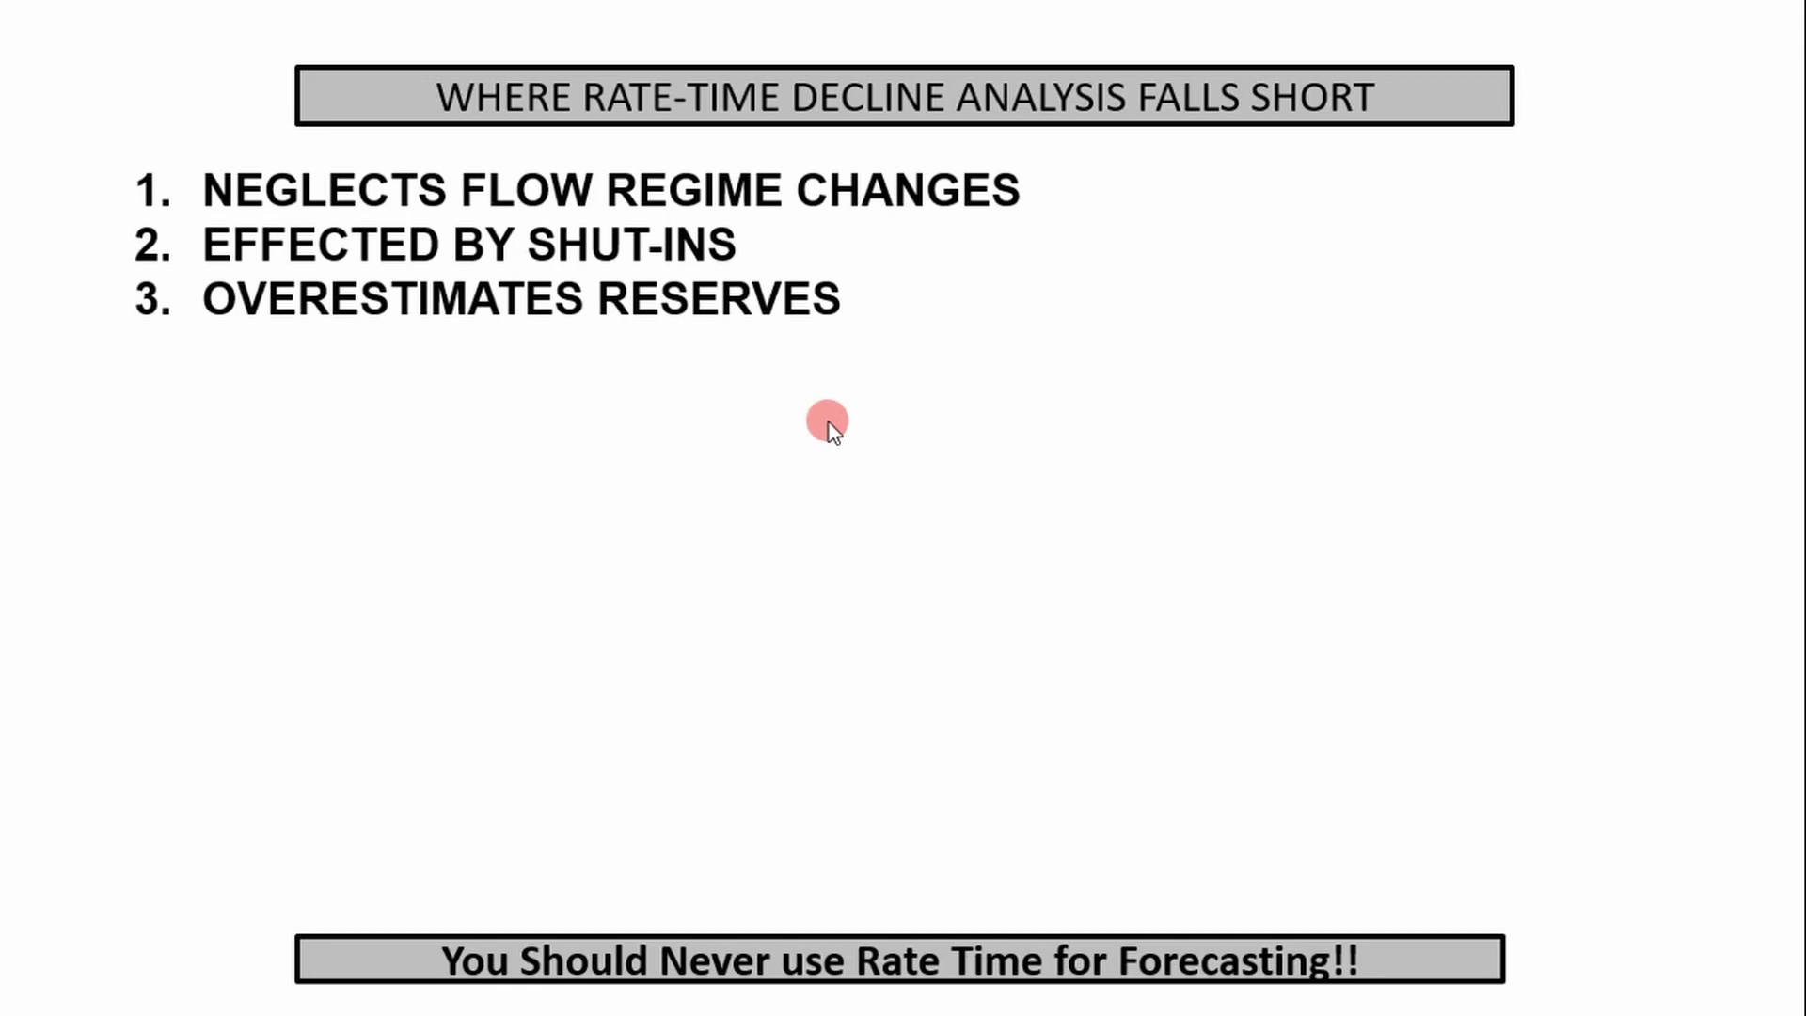
Leave the slideshow and bring up the Excel rate-time workbook on sheet Example 9.1 New.
{"action": "key", "text": "alt+Tab"}
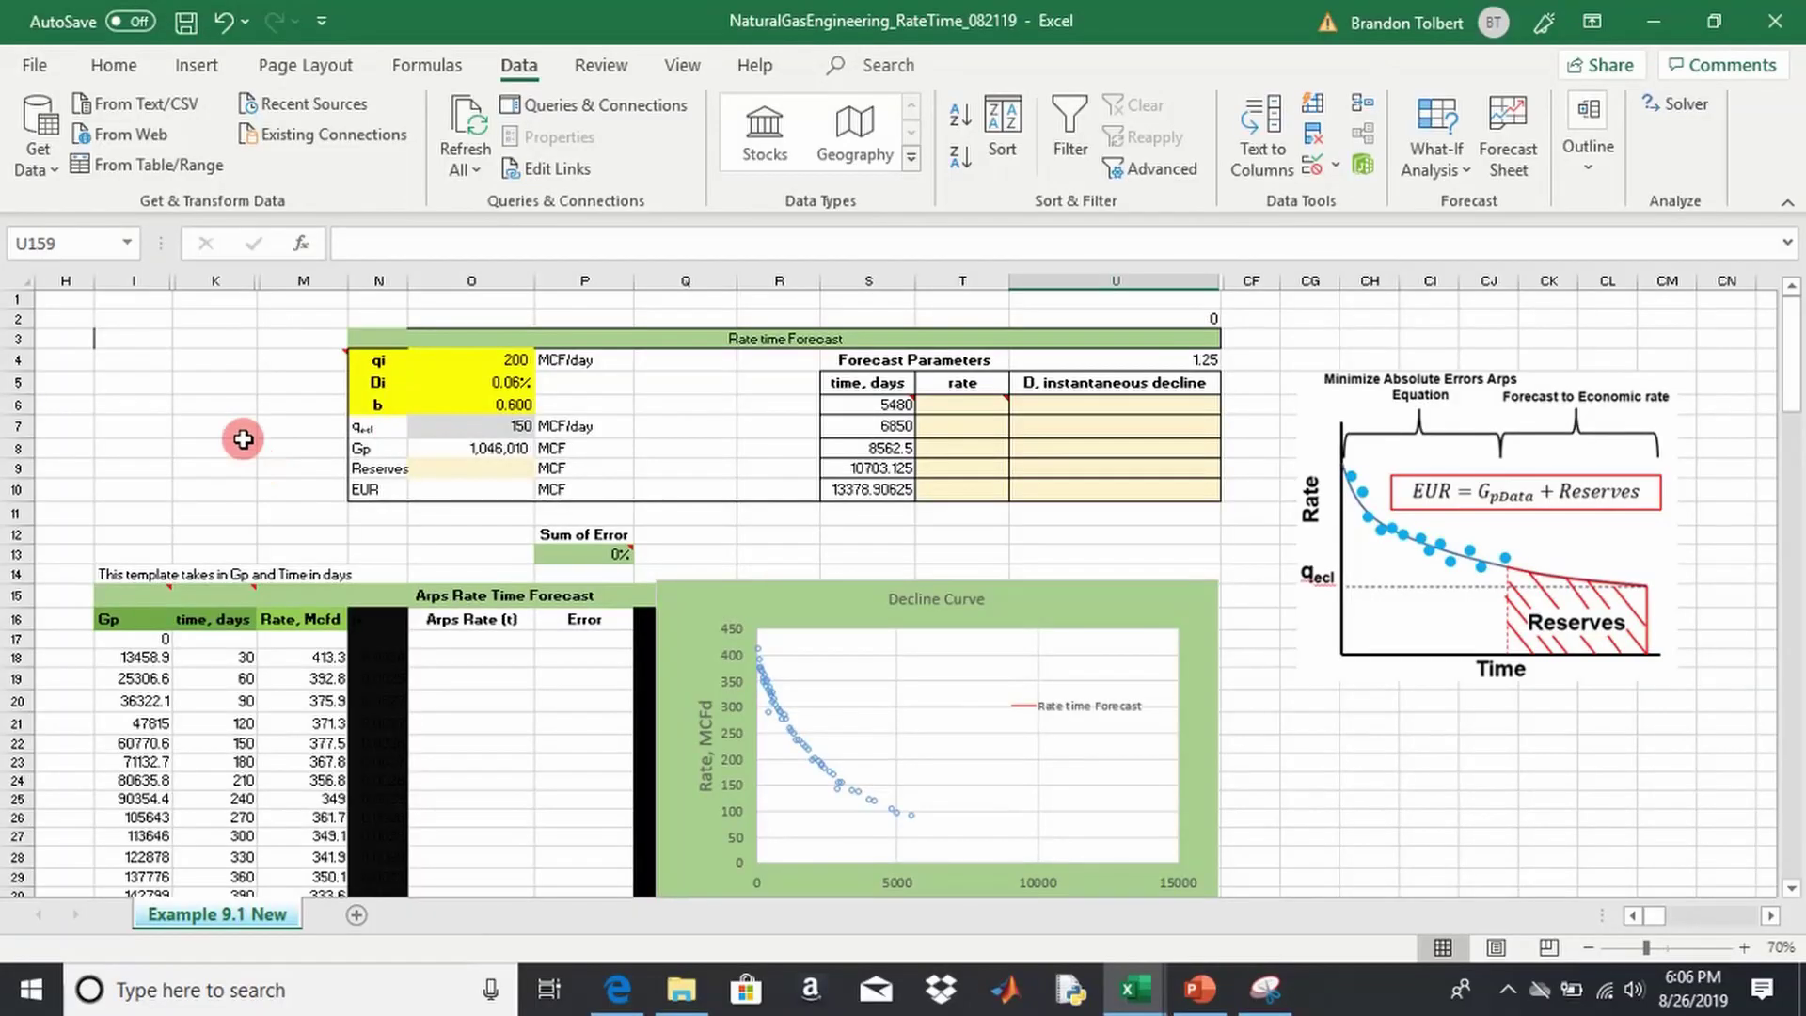
{"action": "scroll", "coordinate": [168, 455], "scroll_direction": "down", "scroll_amount": 1}
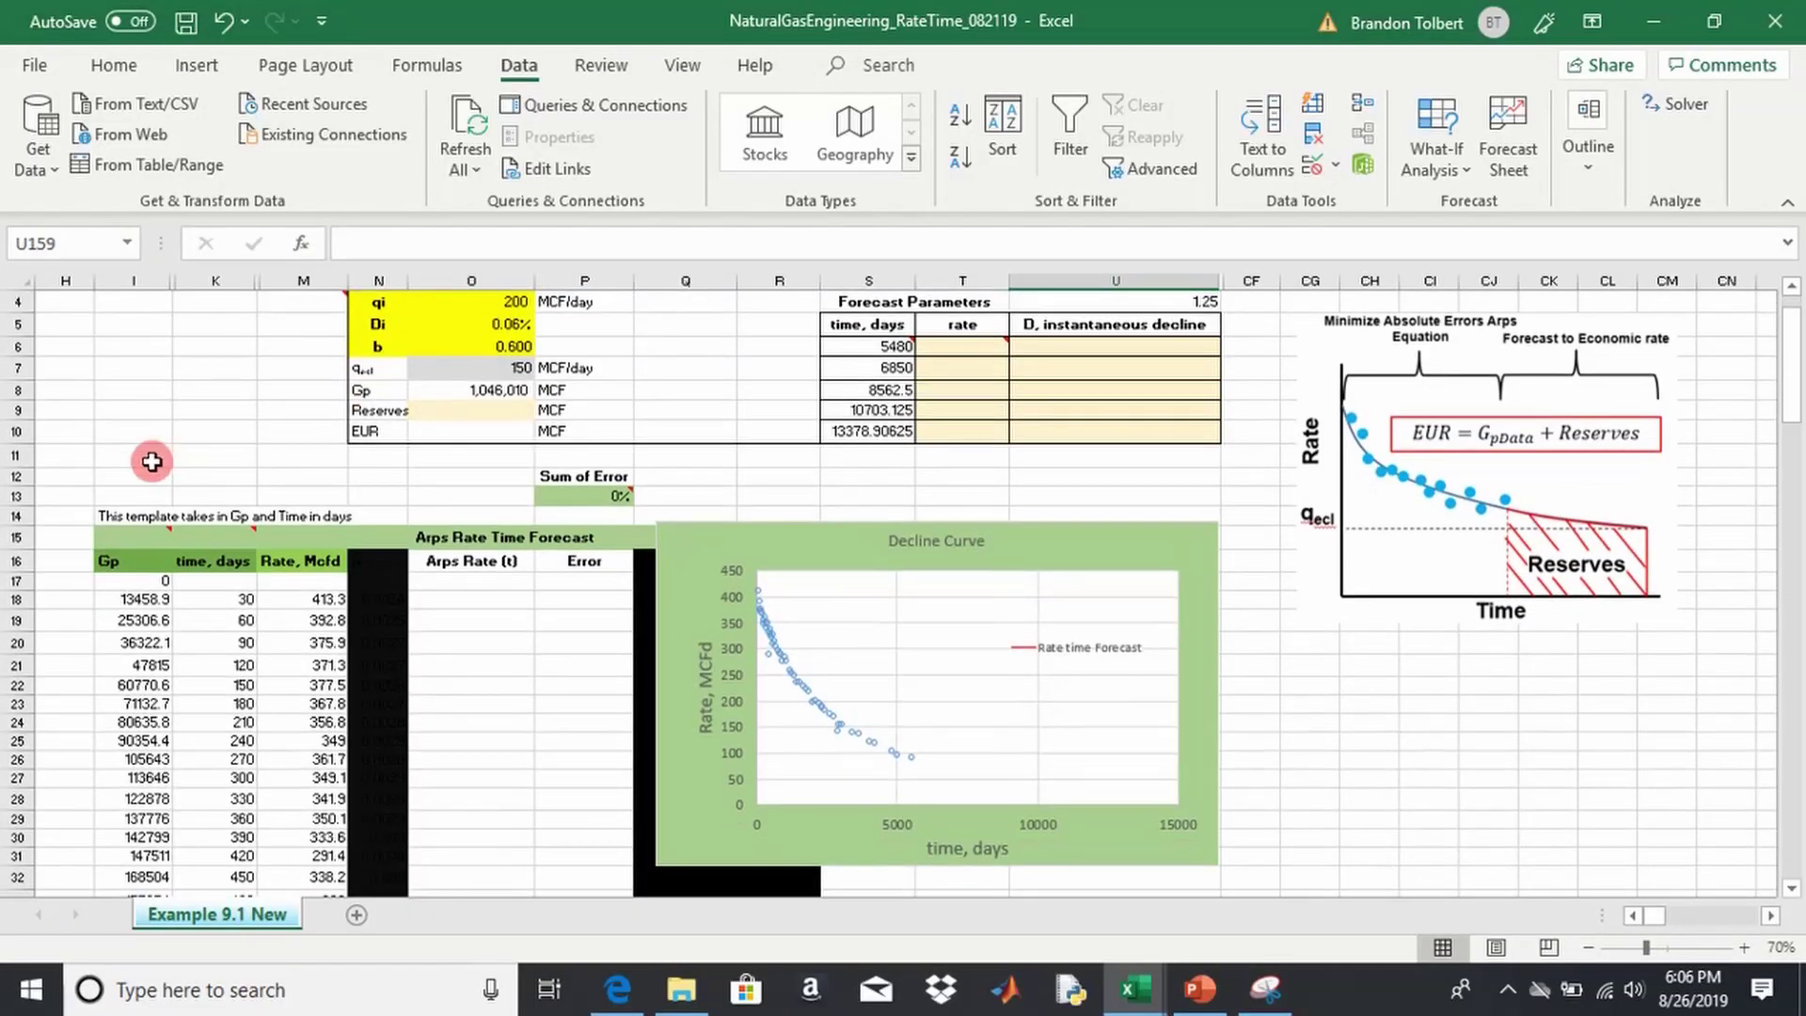
{"action": "left_click", "coordinate": [148, 576]}
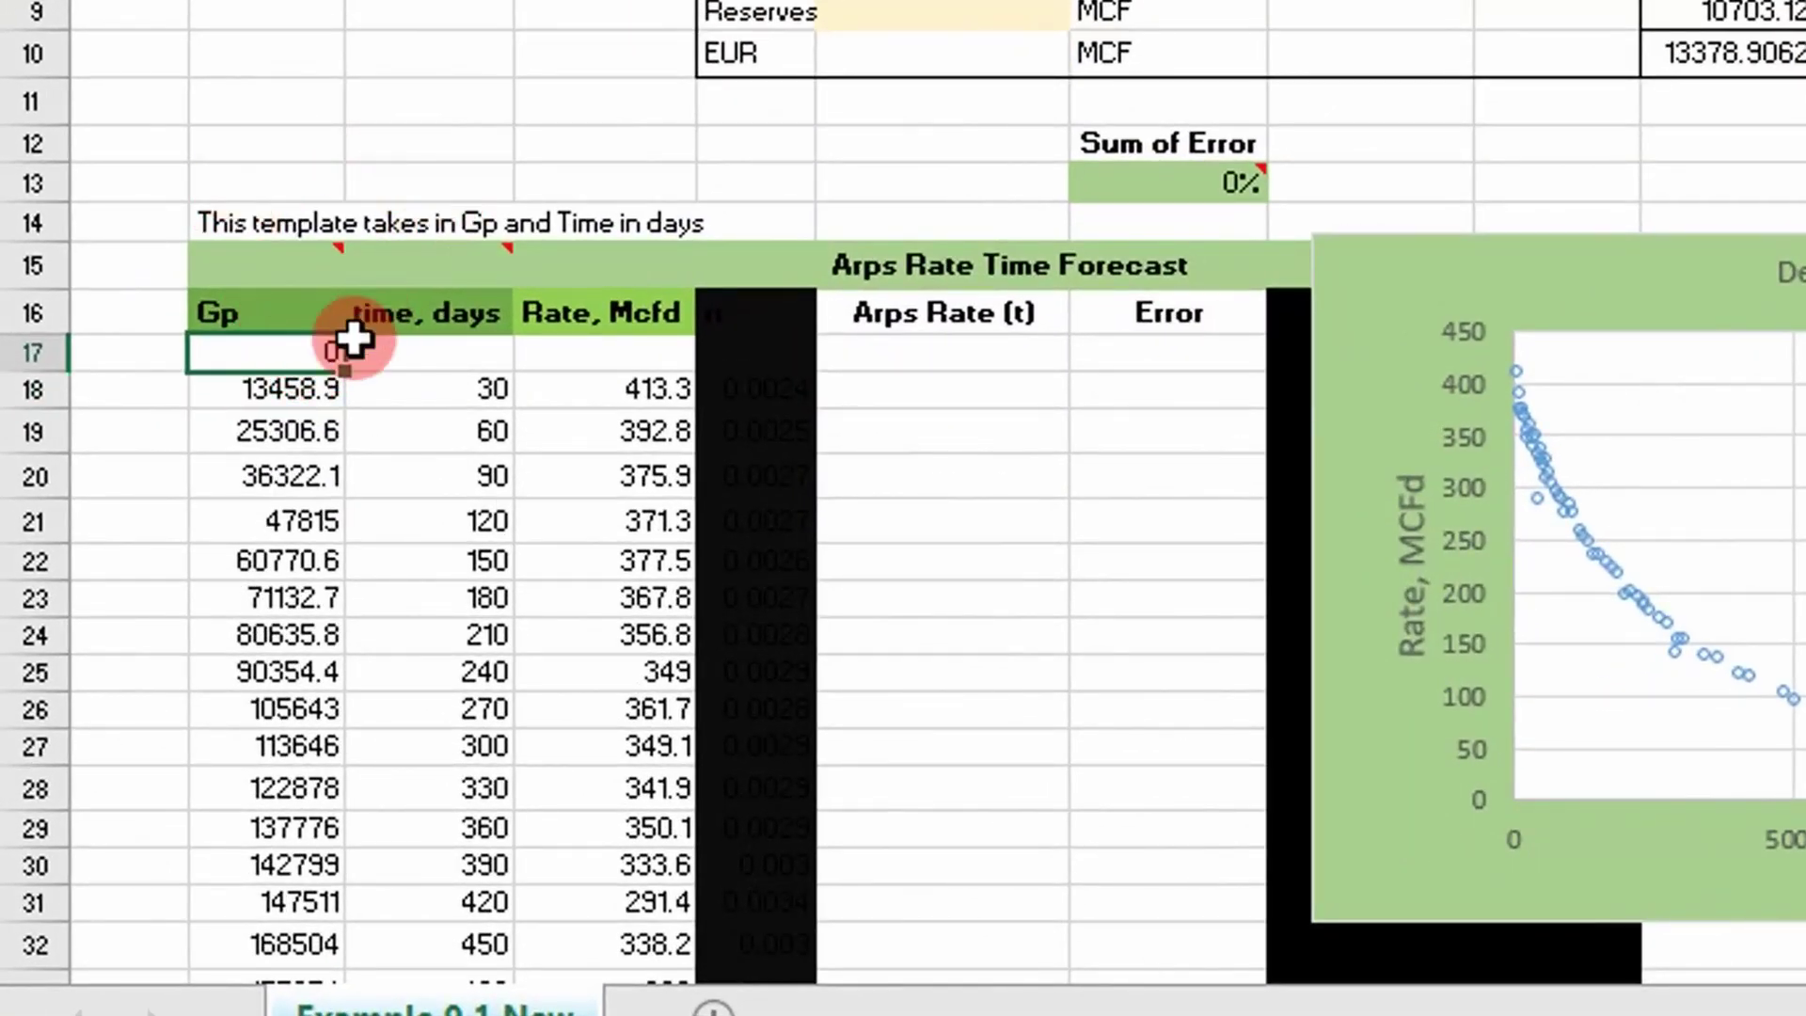
{"action": "left_click", "coordinate": [314, 353]}
{"action": "key", "text": "Delete"}
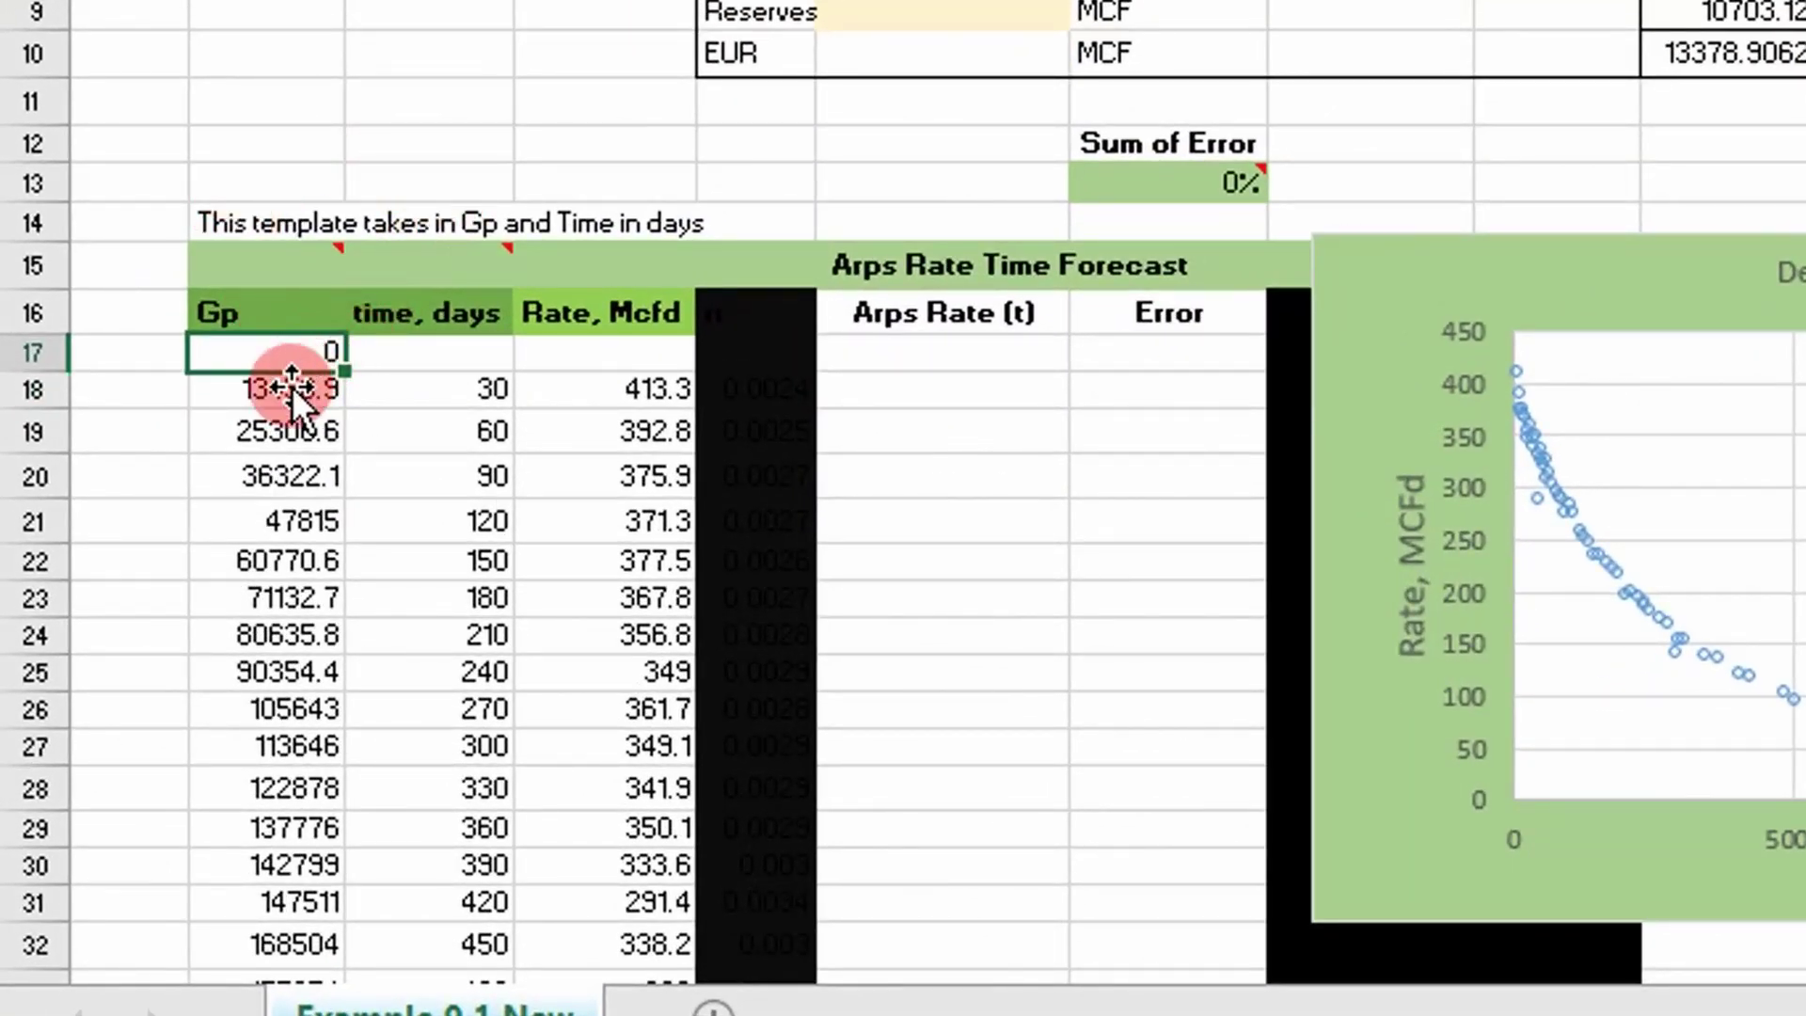
{"action": "left_click_drag", "start_coordinate": [292, 386], "coordinate": [323, 456]}
{"action": "left_click", "coordinate": [464, 396]}
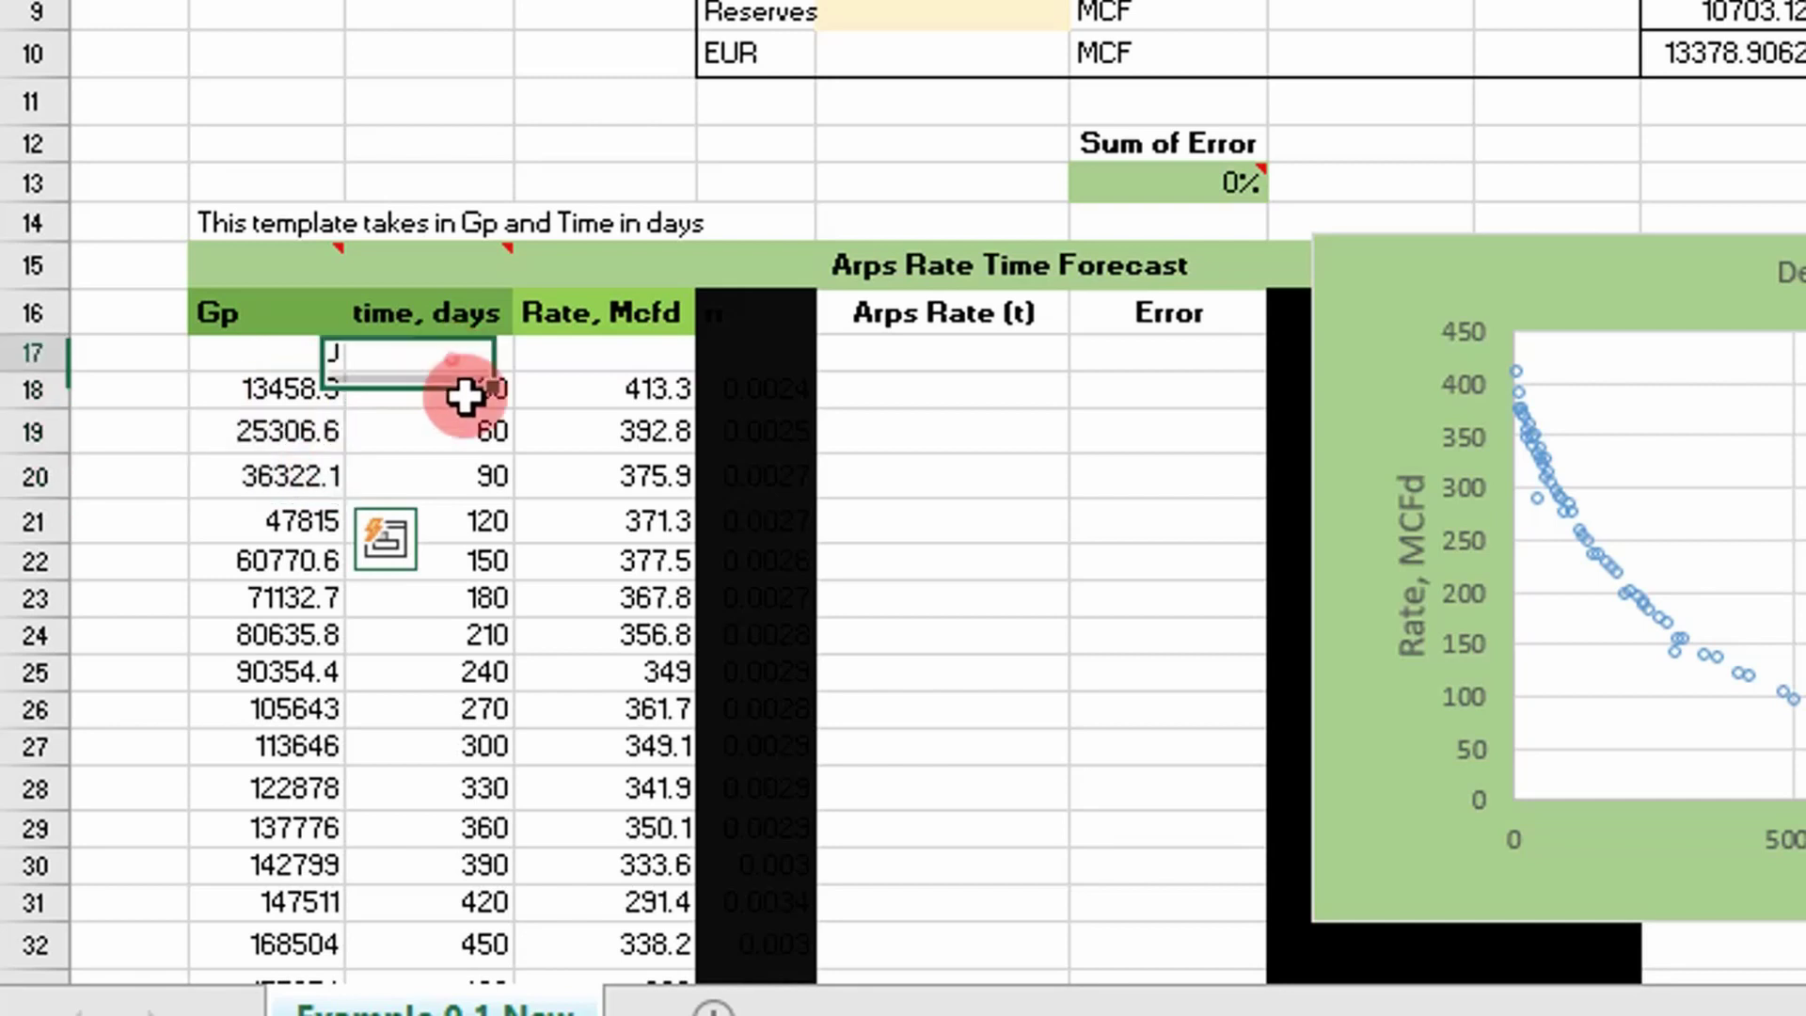
{"action": "left_click_drag", "start_coordinate": [464, 396], "coordinate": [464, 633]}
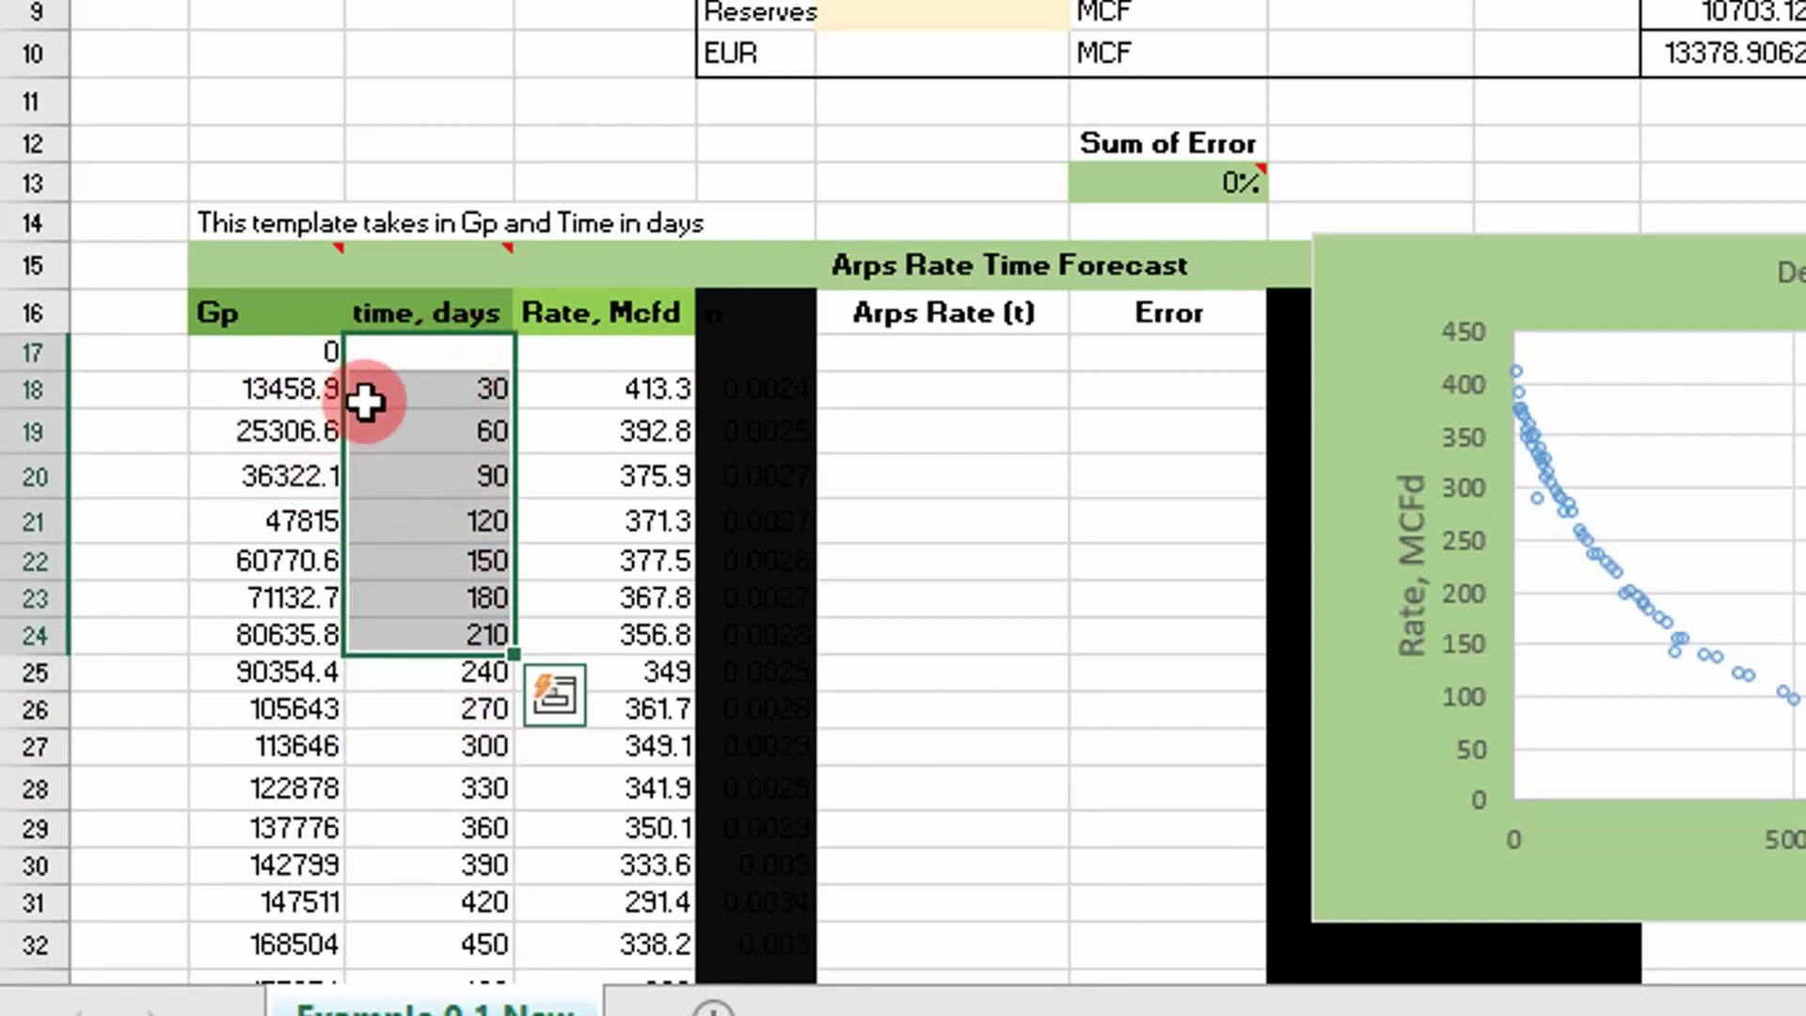
{"action": "left_click_drag", "start_coordinate": [635, 367], "coordinate": [669, 649]}
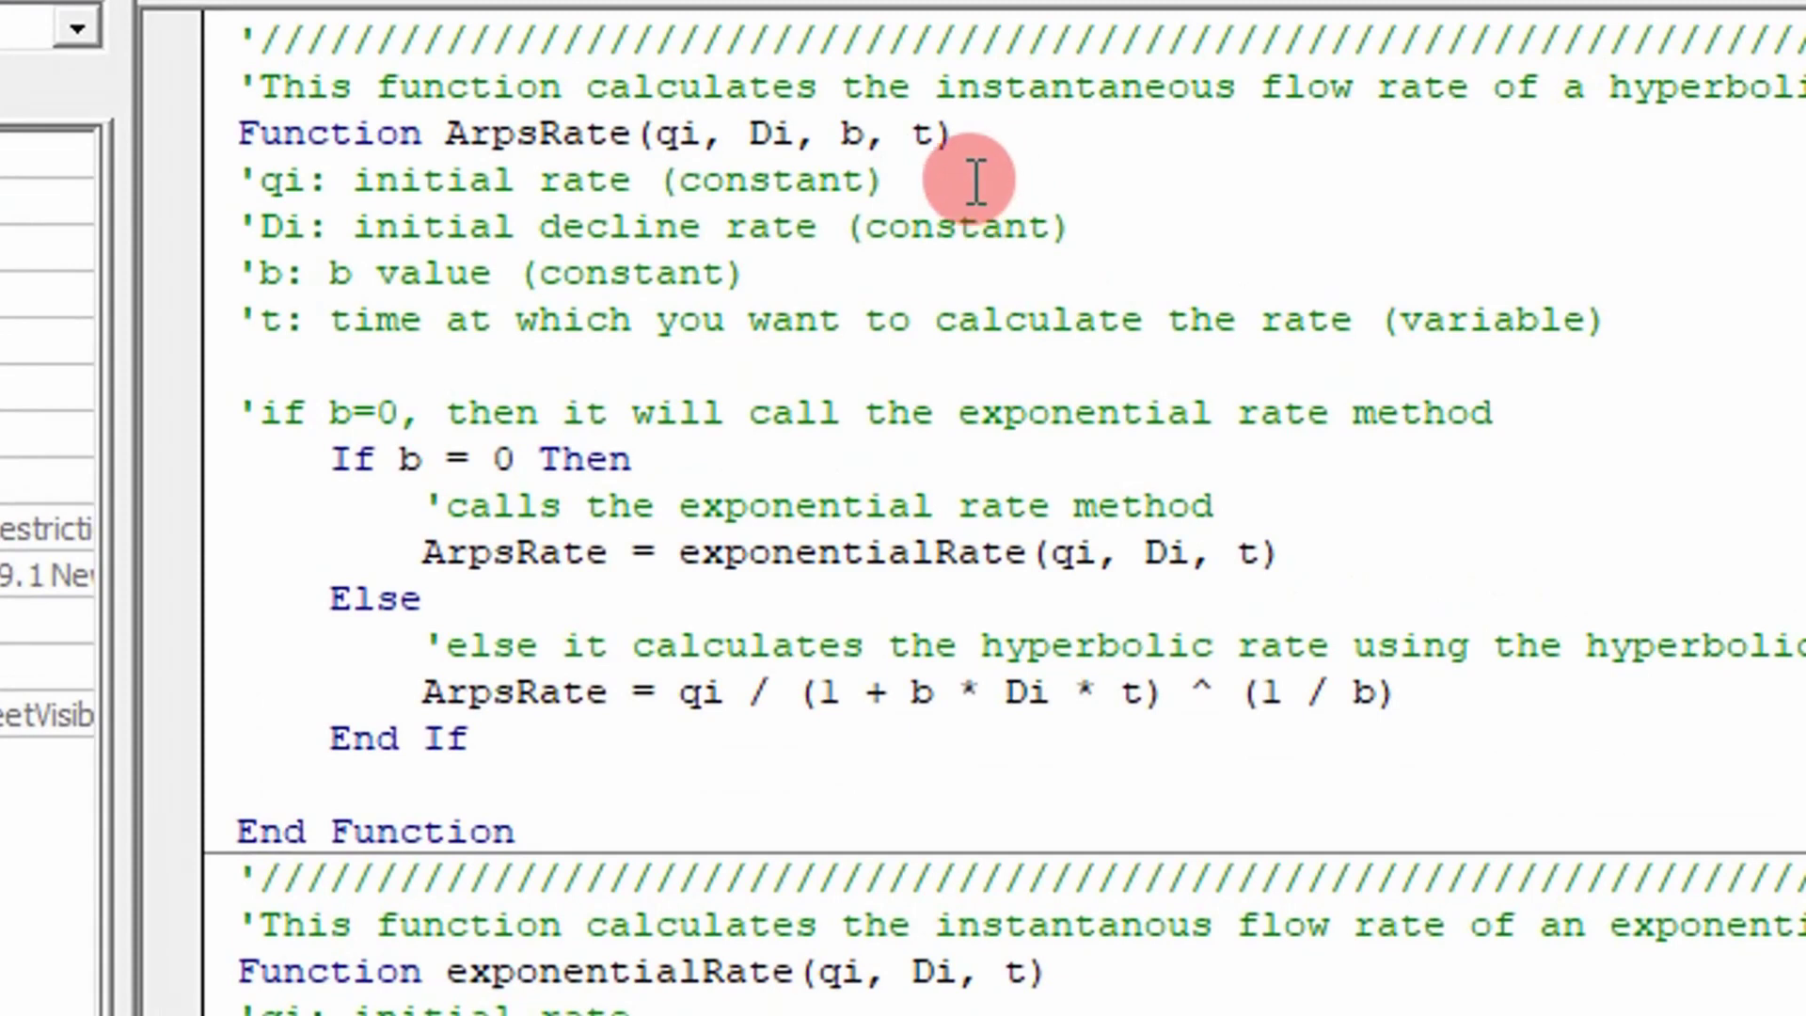
Highlight the ArpsRate signature, the b = 0 If test, the exponentialRate call and the hyperbolic formula.
{"action": "left_click_drag", "start_coordinate": [444, 134], "coordinate": [961, 147]}
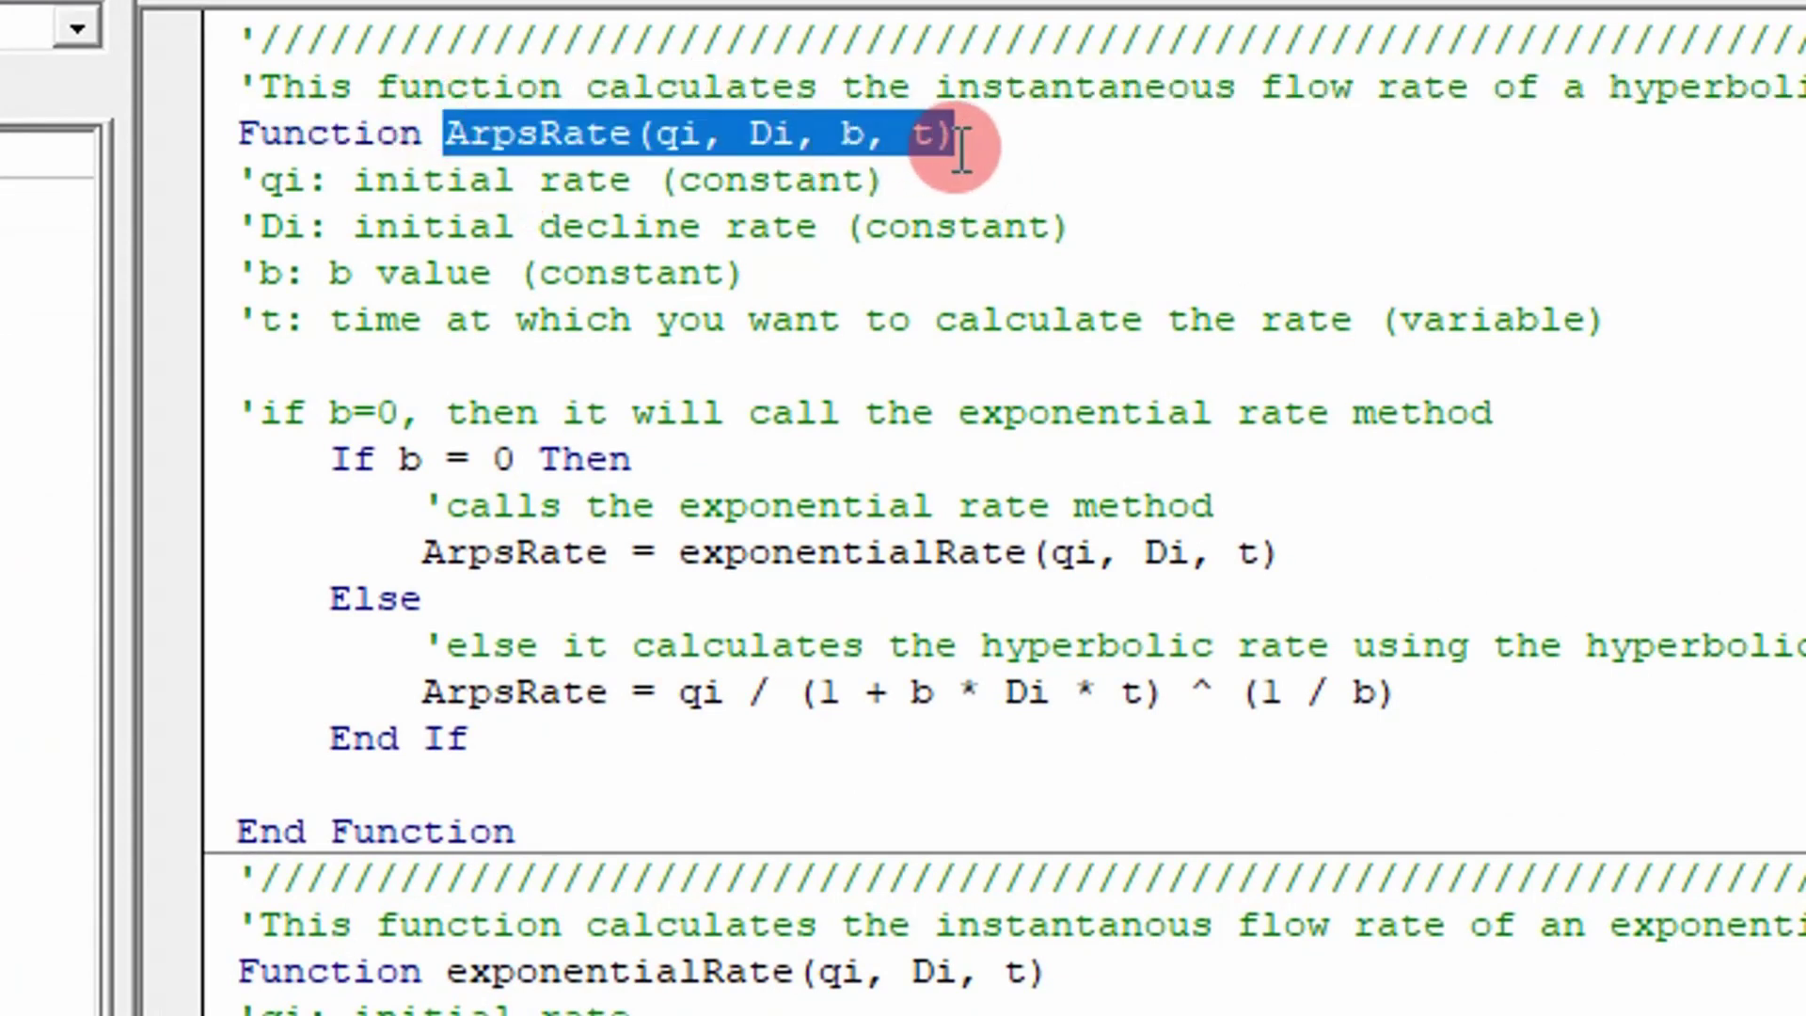
{"action": "left_click", "coordinate": [393, 414]}
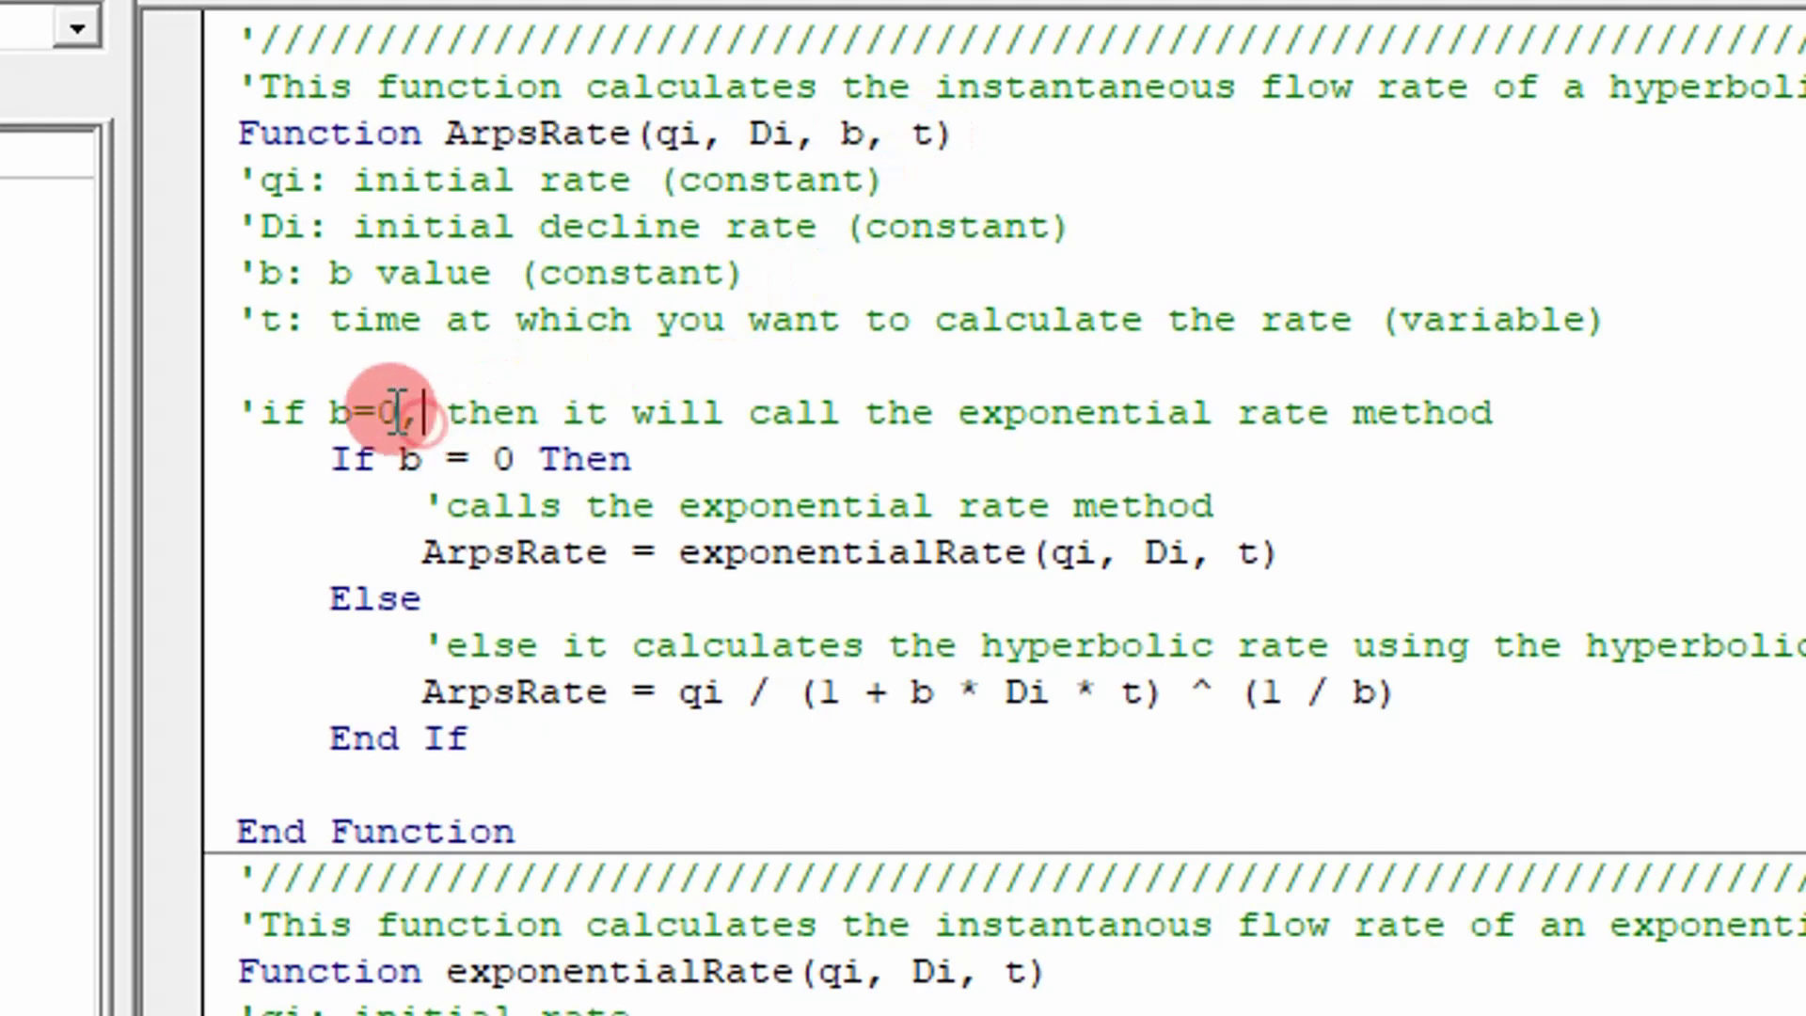
{"action": "left_click_drag", "start_coordinate": [310, 458], "coordinate": [843, 653]}
{"action": "left_click", "coordinate": [442, 484]}
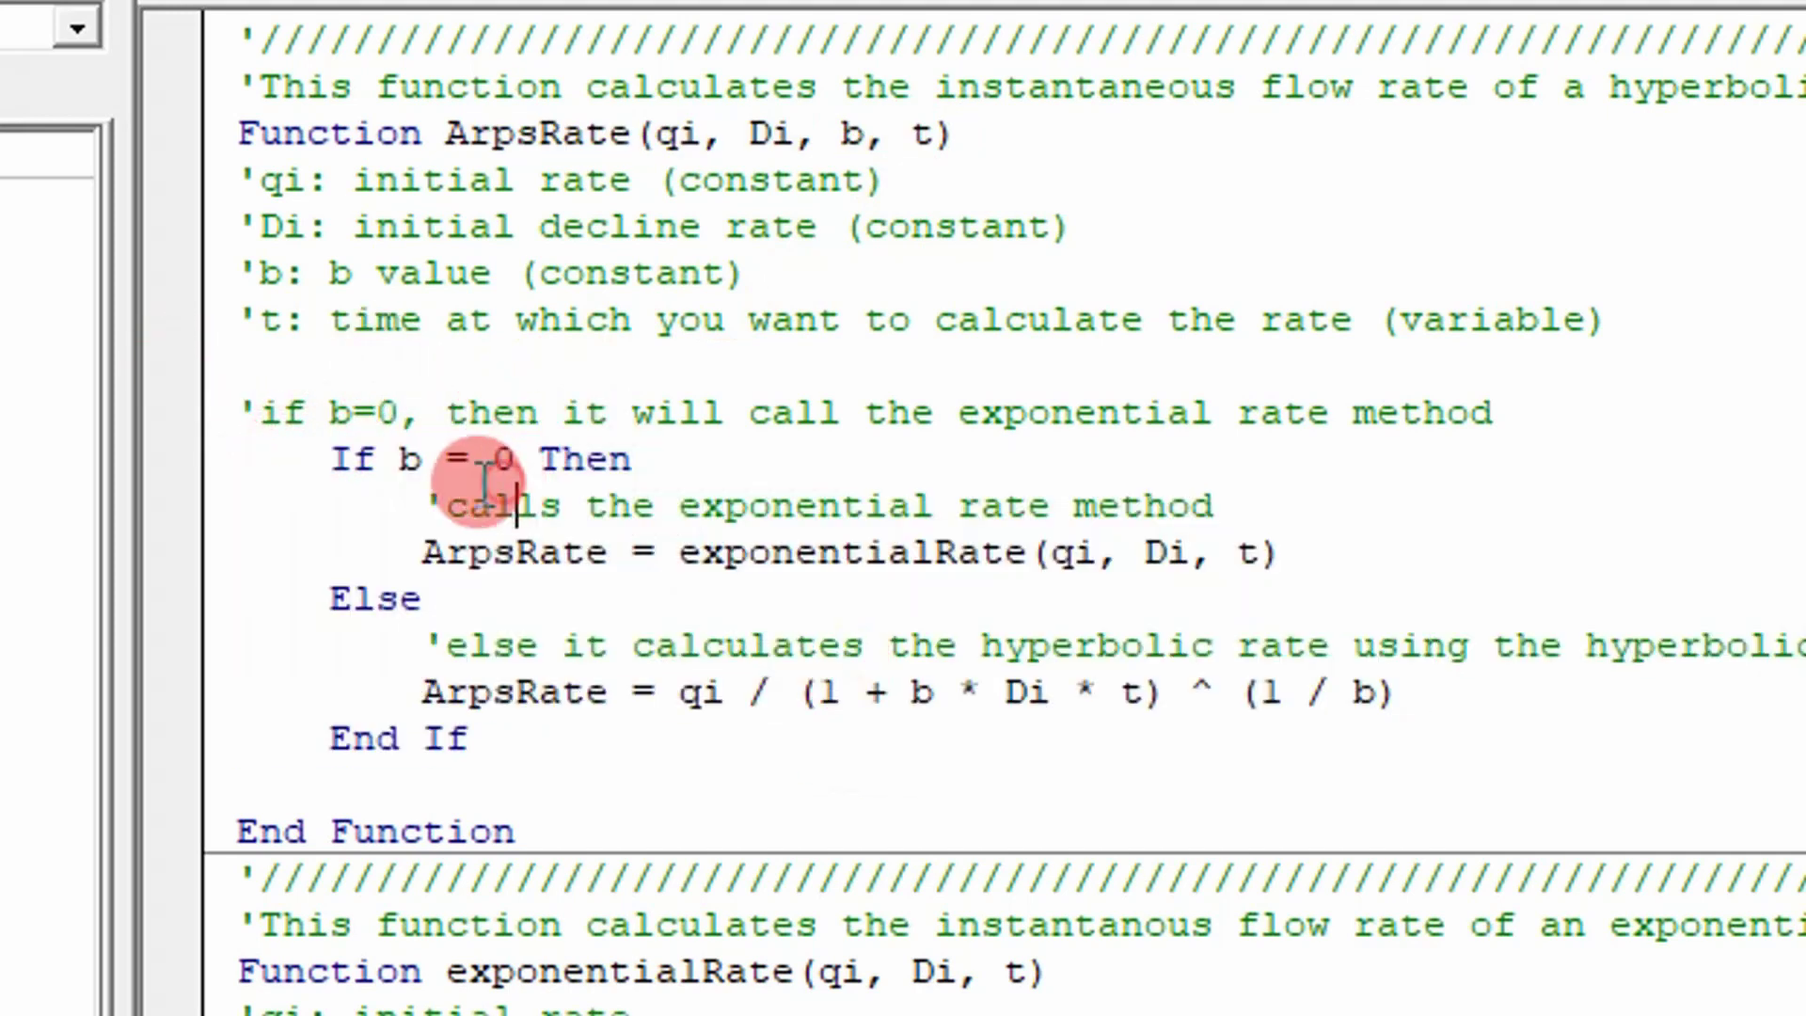
{"action": "double_click", "coordinate": [459, 458]}
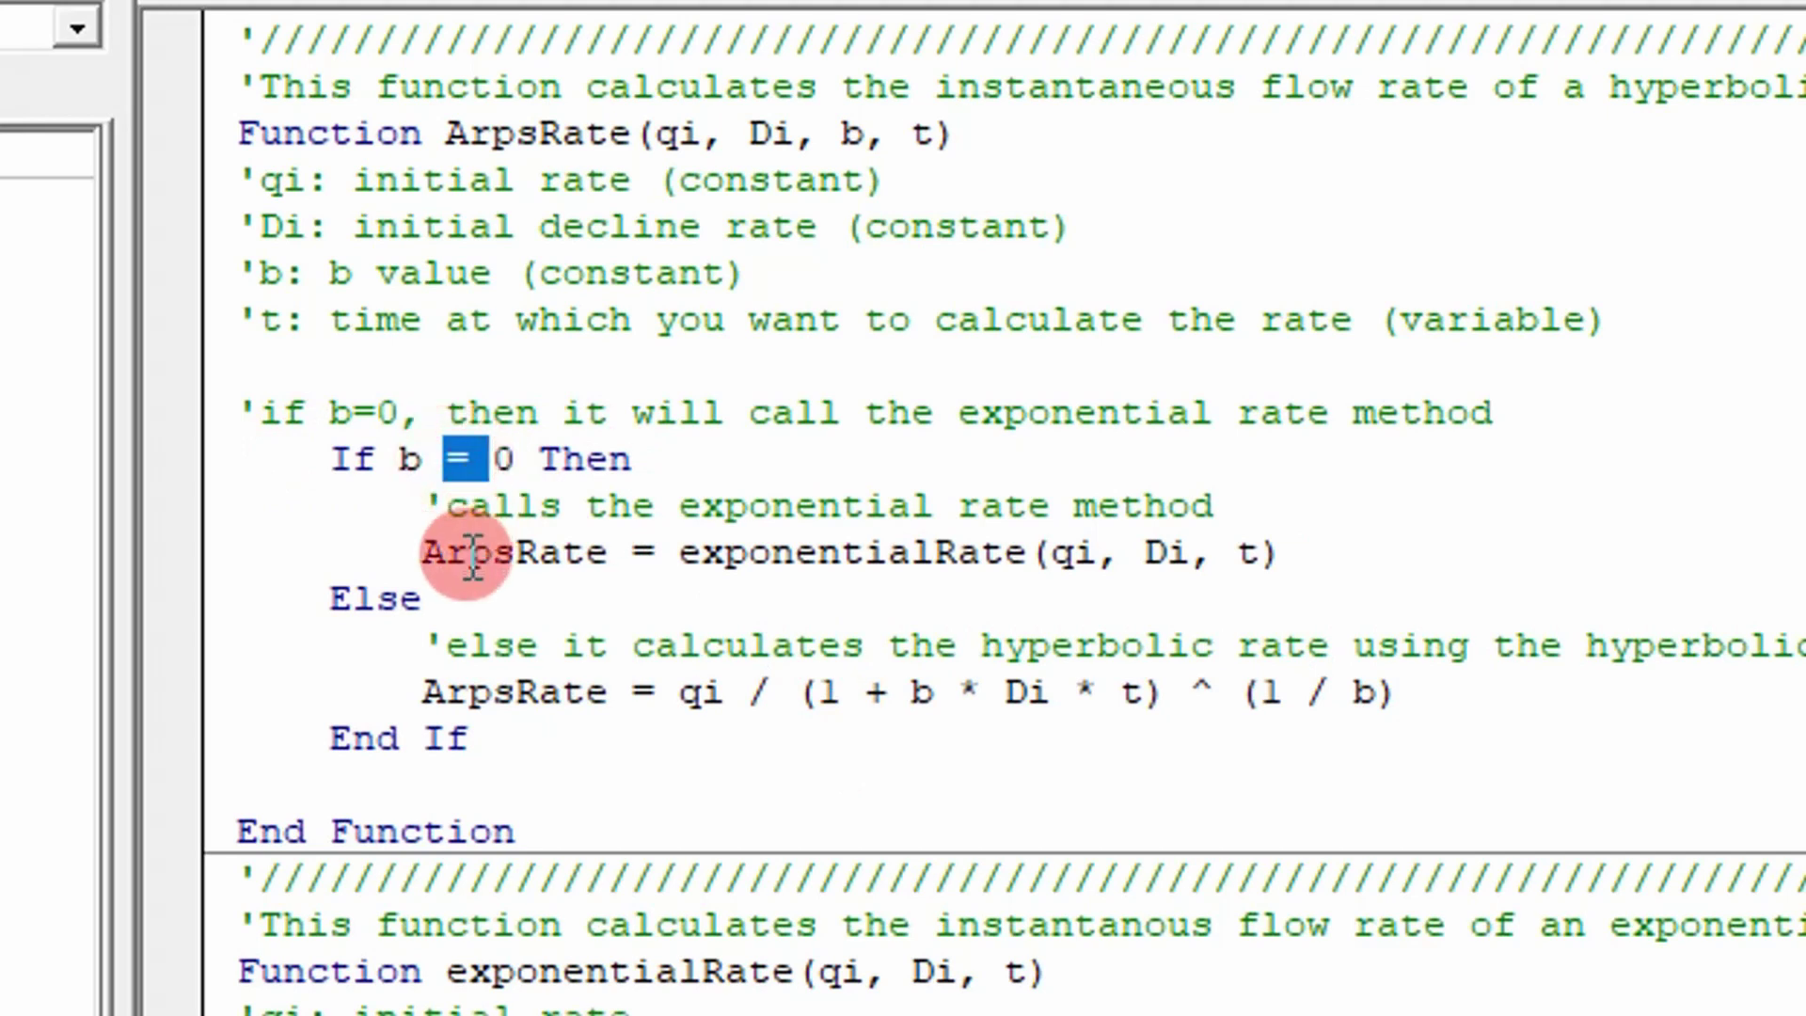
{"action": "left_click_drag", "start_coordinate": [655, 552], "coordinate": [1013, 536]}
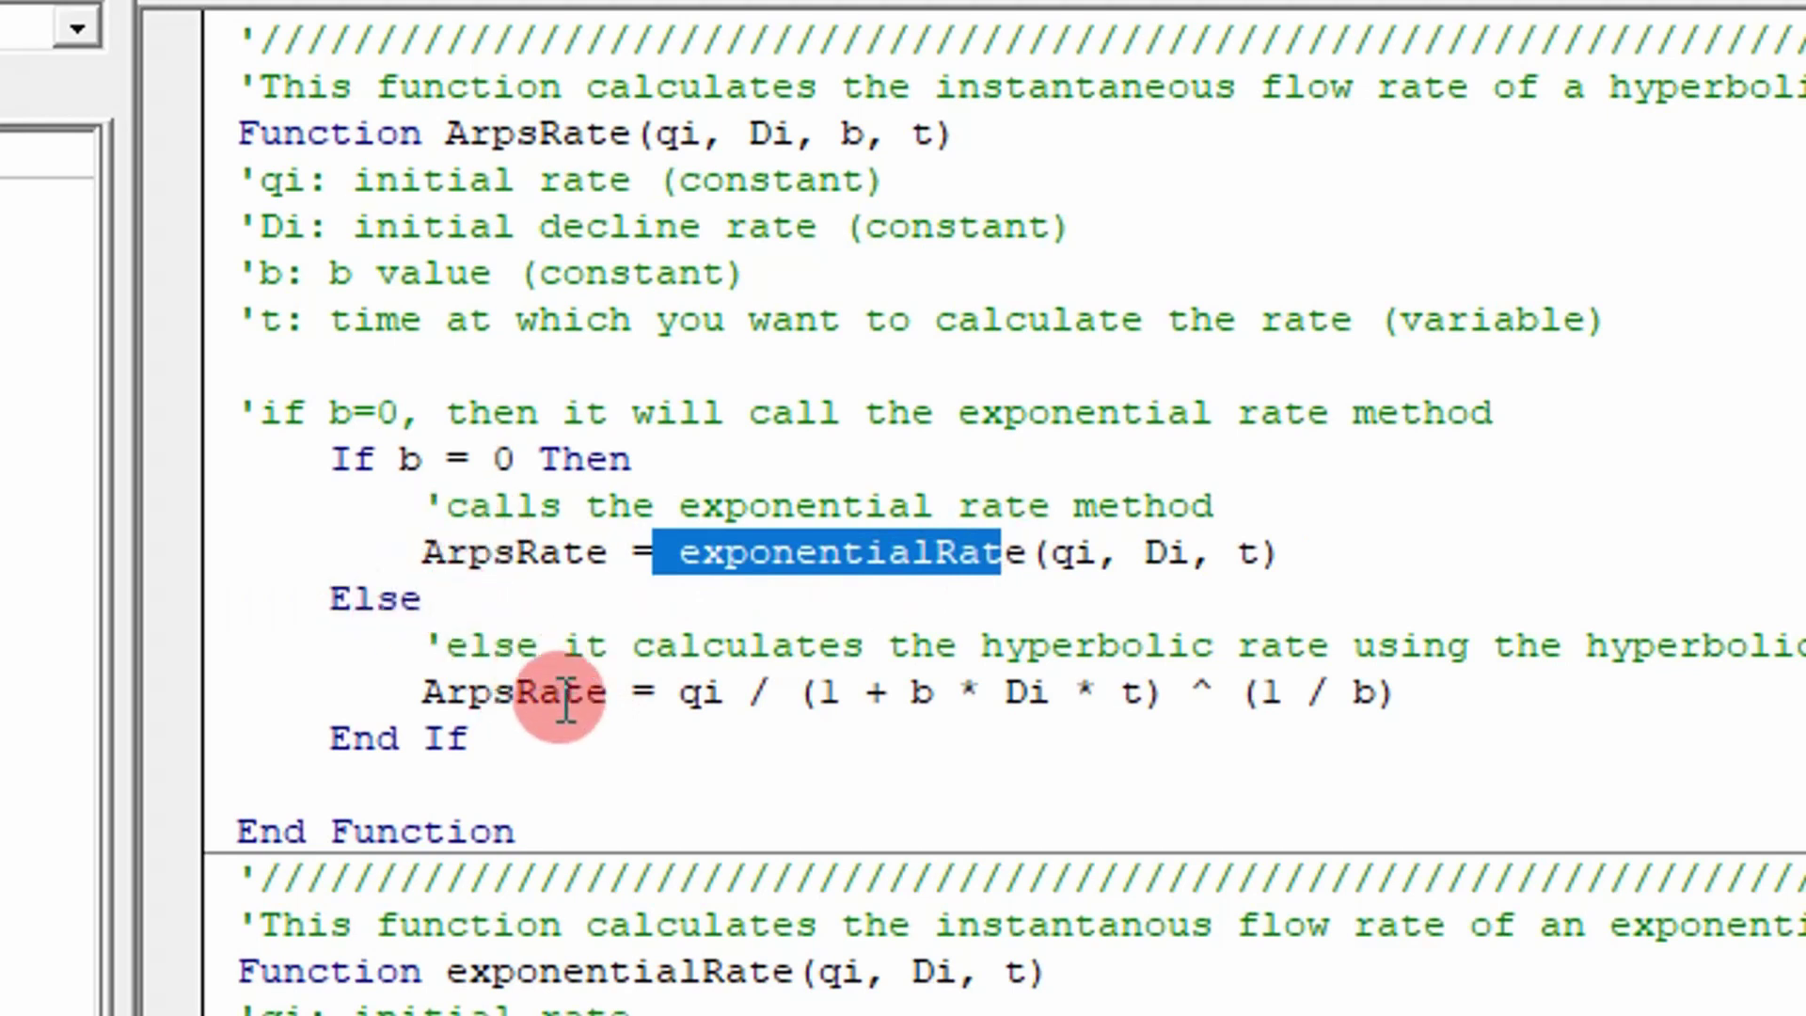
{"action": "left_click_drag", "start_coordinate": [1430, 712], "coordinate": [417, 694]}
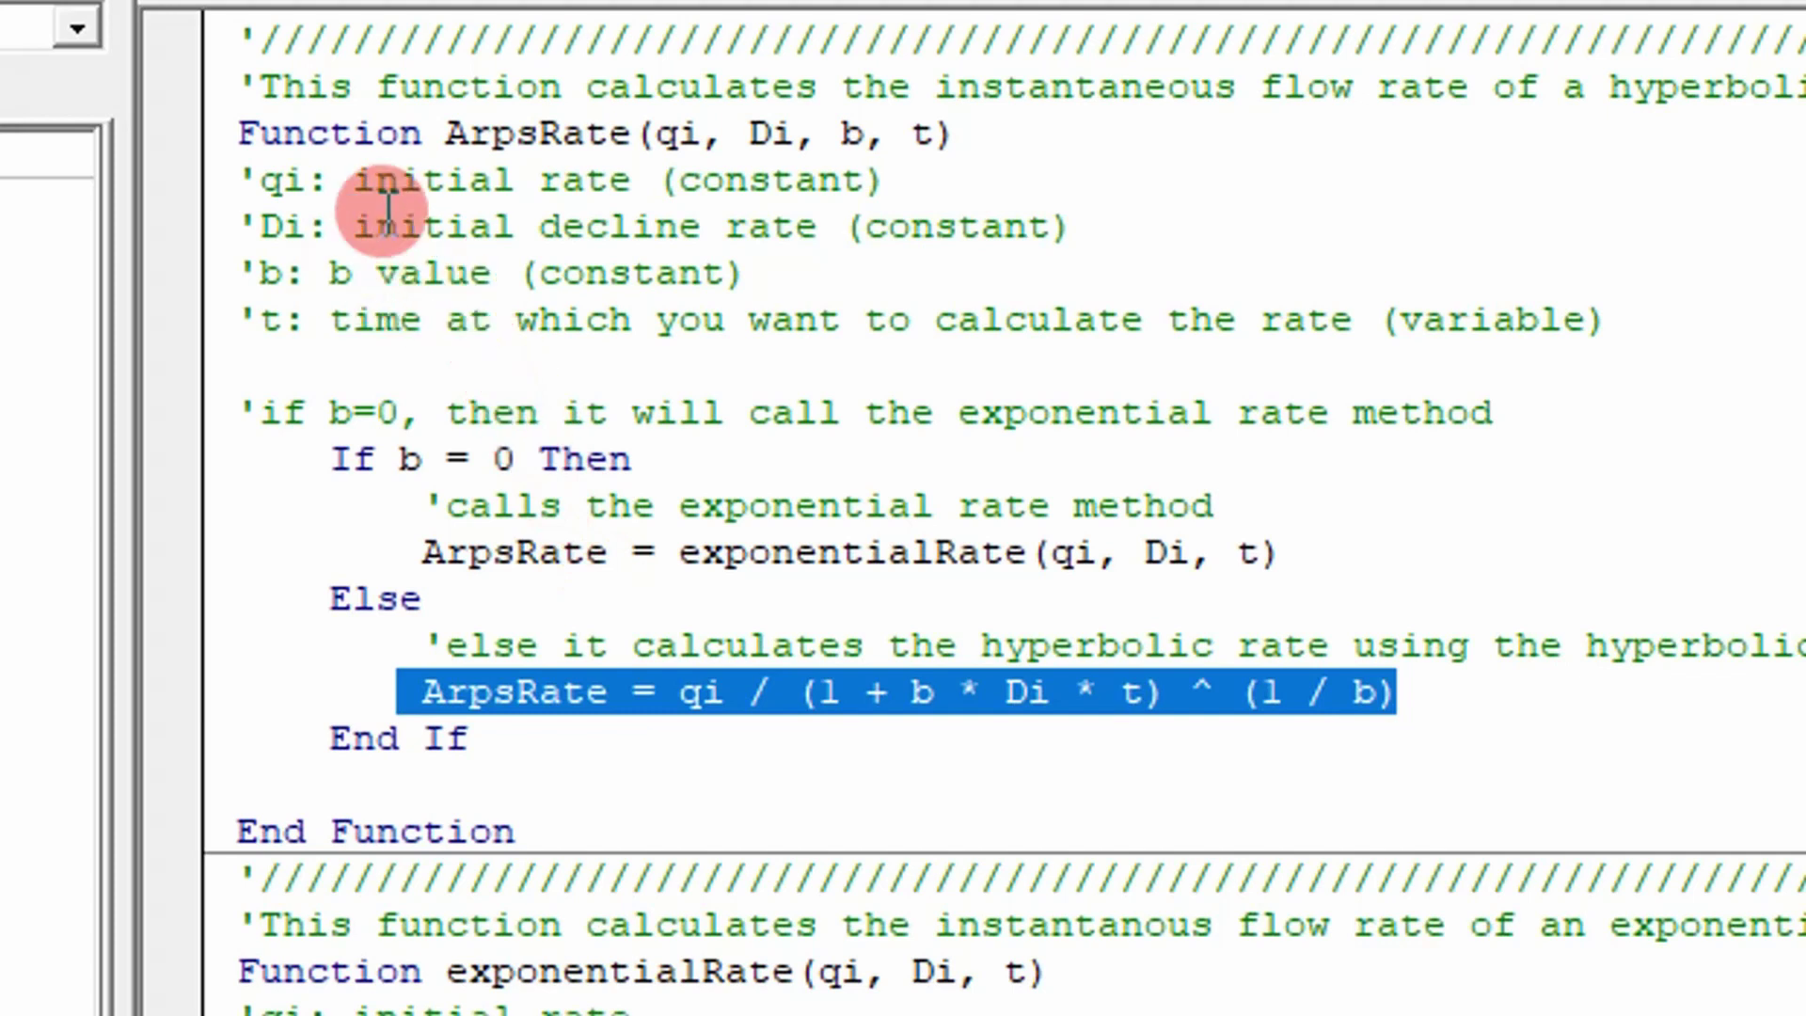
Revisit the qi, Di and b inputs, the time comment and the exponentialRate call line.
{"action": "left_click_drag", "start_coordinate": [654, 133], "coordinate": [914, 133]}
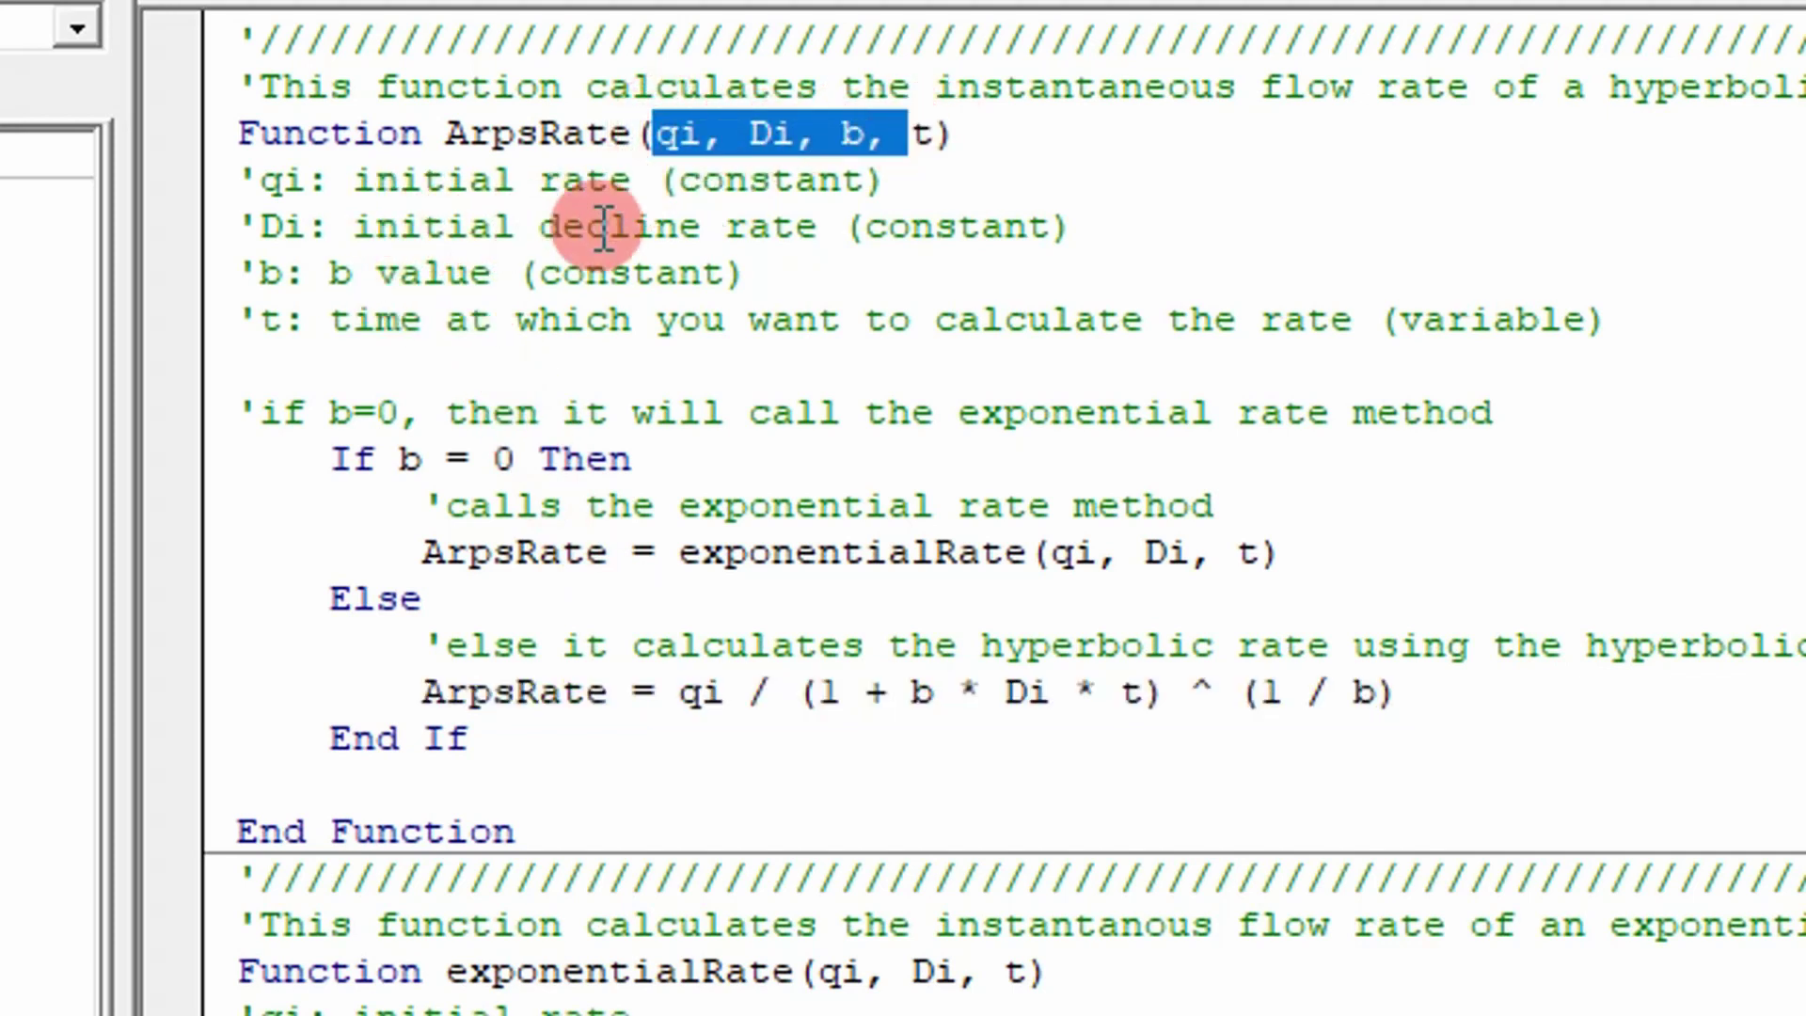
{"action": "left_click_drag", "start_coordinate": [489, 273], "coordinate": [376, 277]}
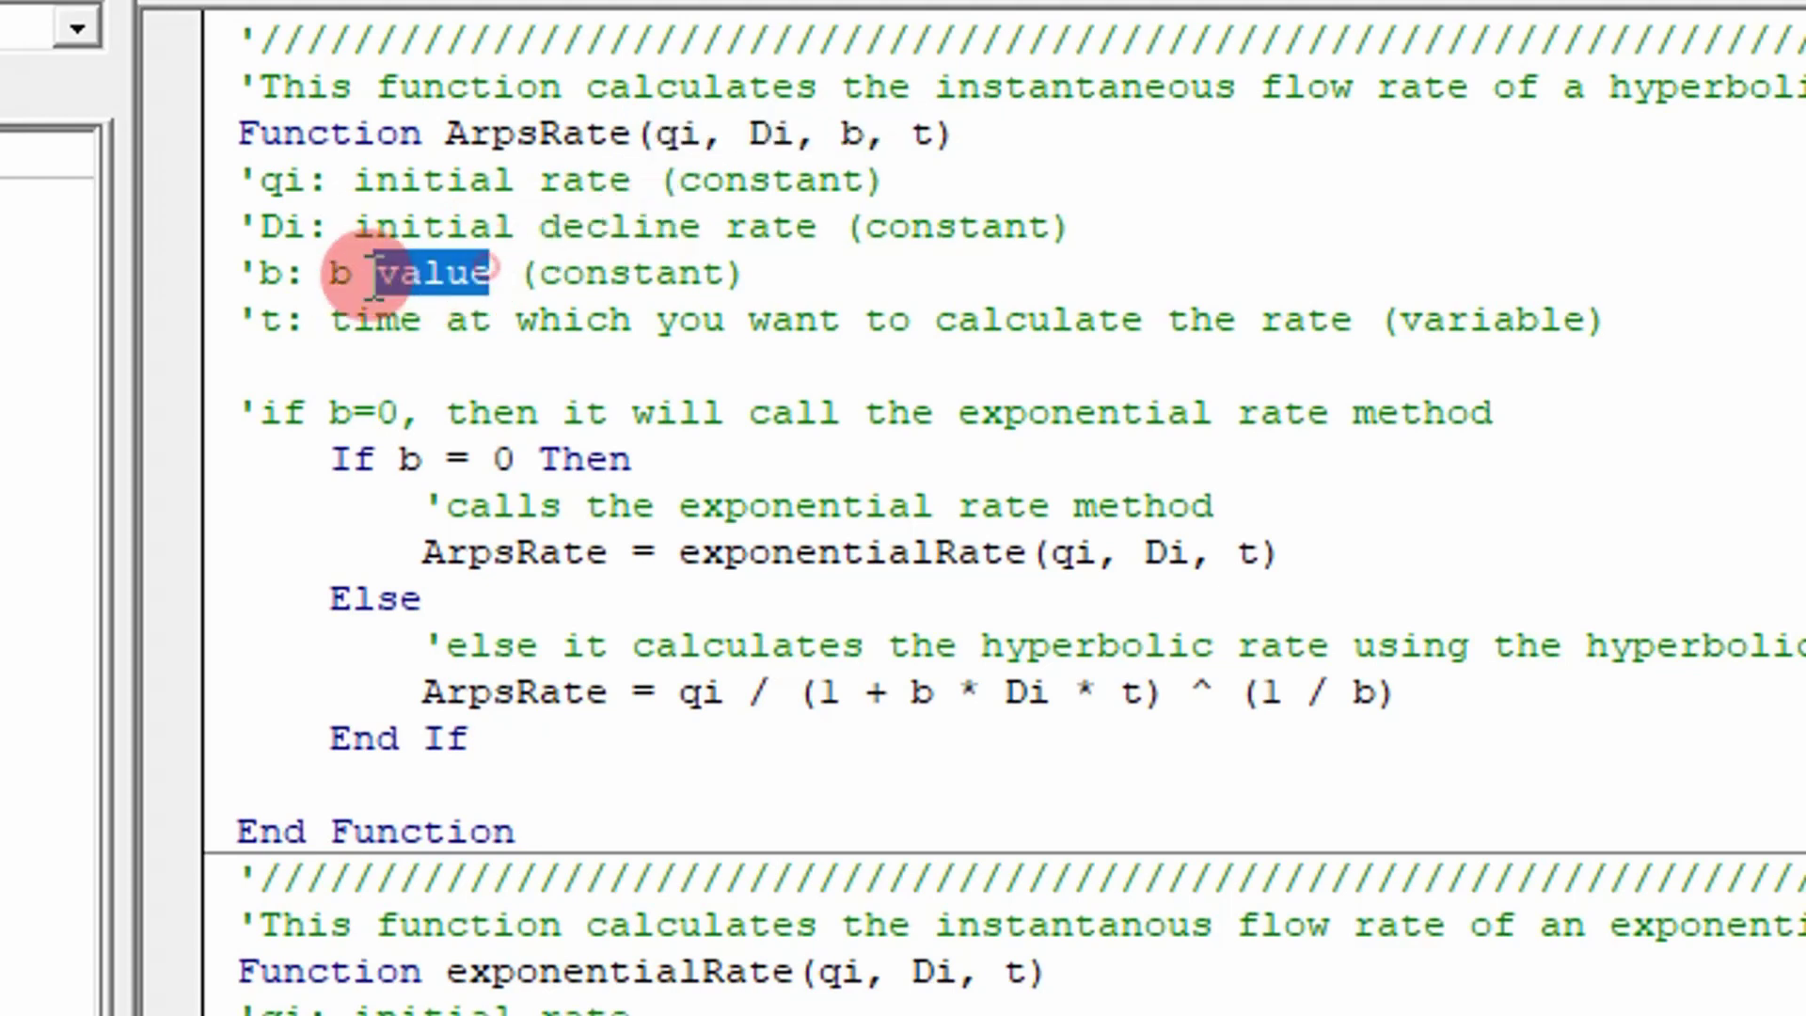
{"action": "left_click", "coordinate": [351, 321]}
{"action": "scroll", "coordinate": [437, 484], "scroll_direction": "down", "scroll_amount": 1}
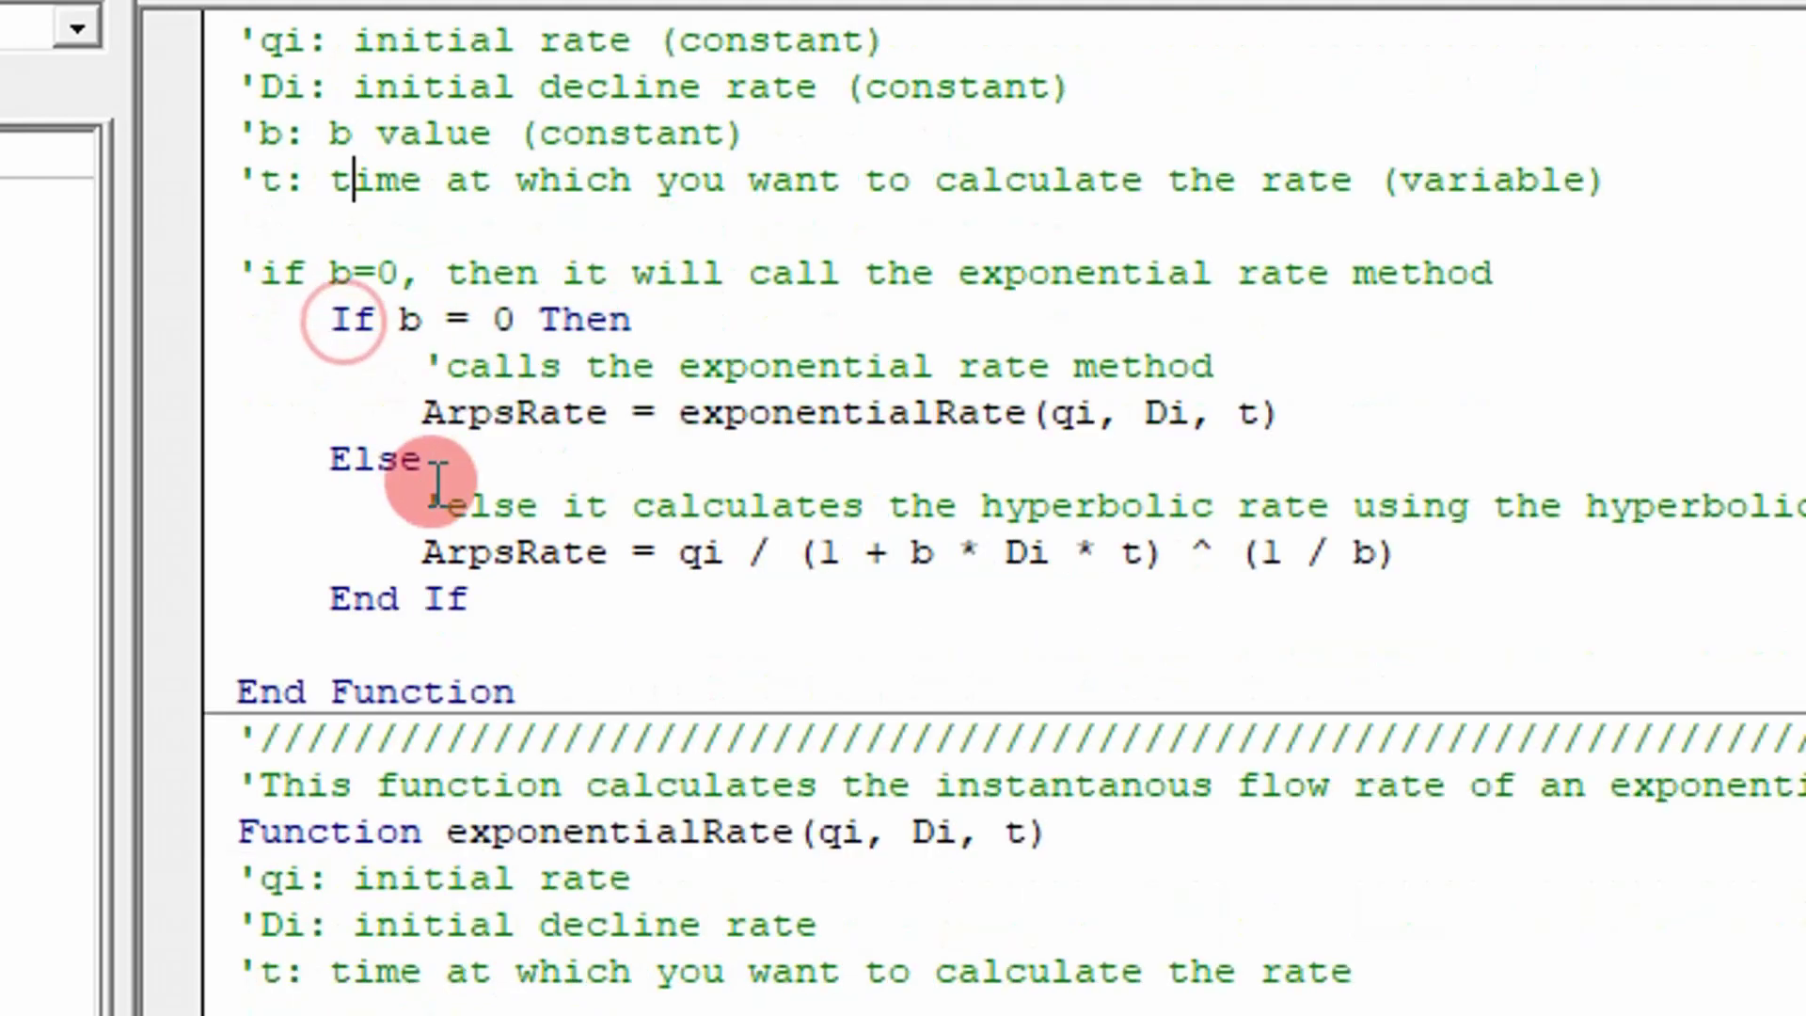
{"action": "scroll", "coordinate": [442, 470], "scroll_direction": "down", "scroll_amount": 3}
{"action": "scroll", "coordinate": [988, 612], "scroll_direction": "up", "scroll_amount": 1}
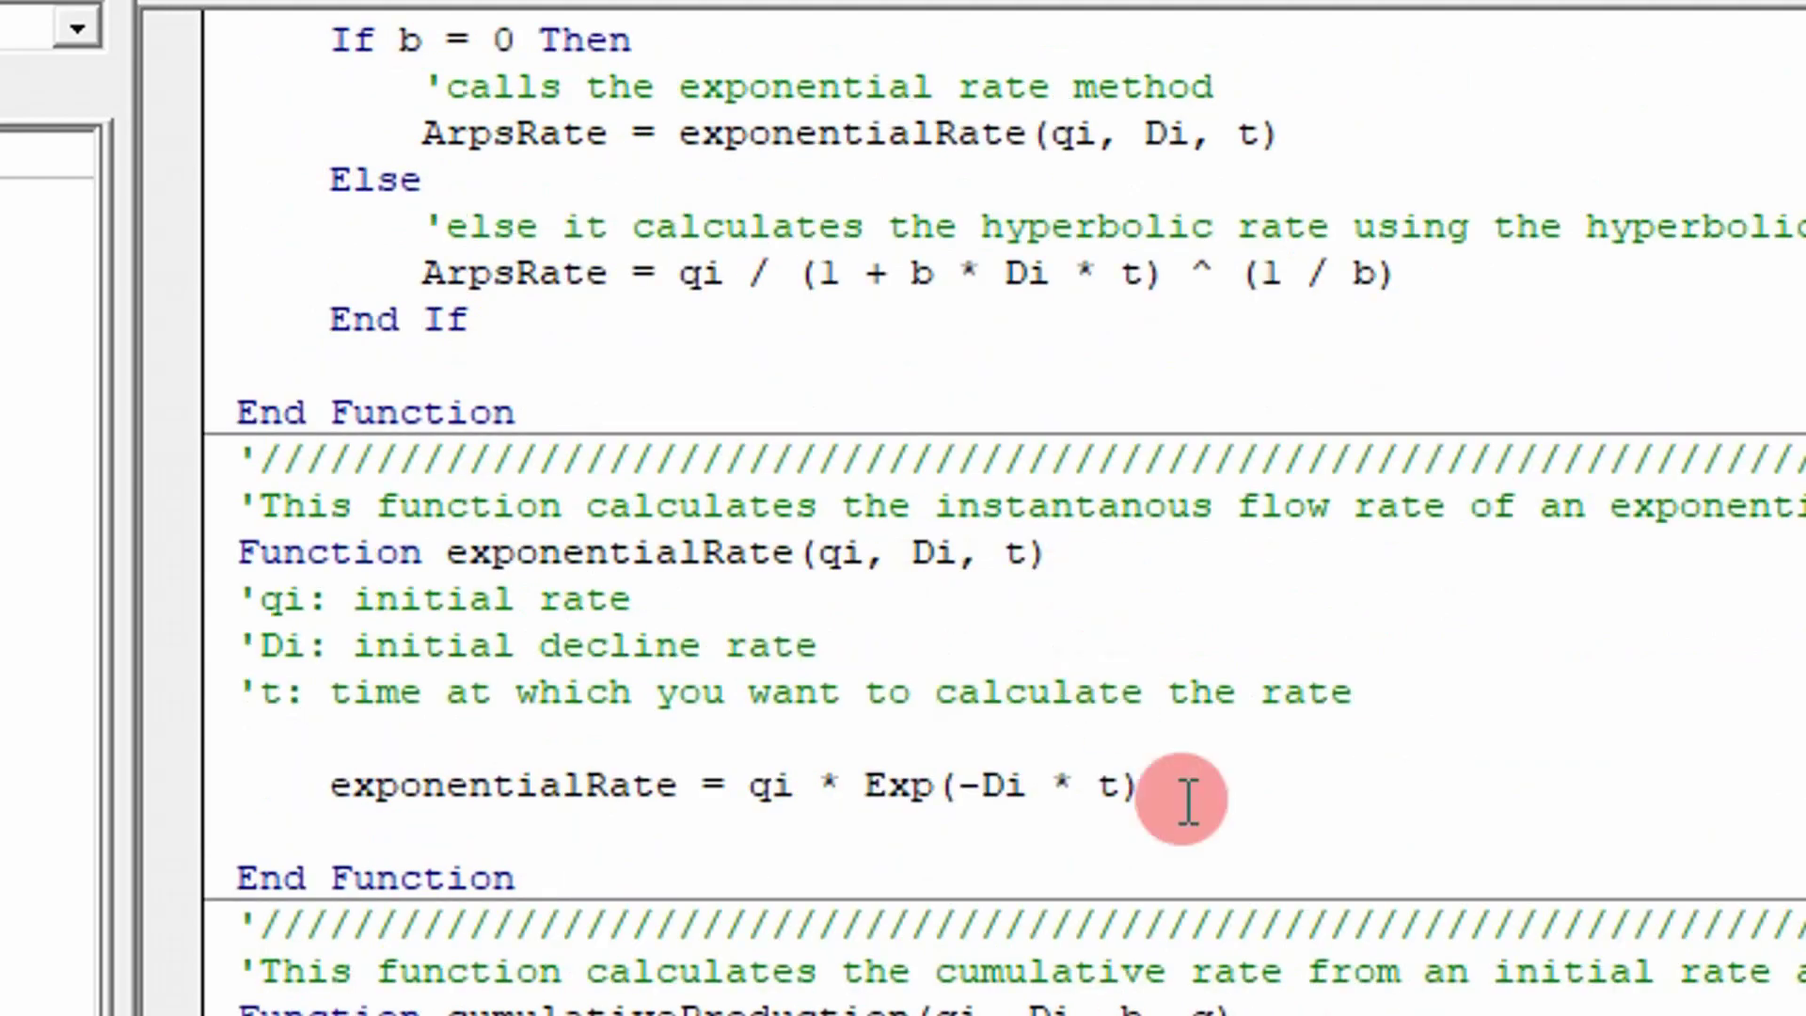
{"action": "scroll", "coordinate": [1188, 803], "scroll_direction": "up", "scroll_amount": 3}
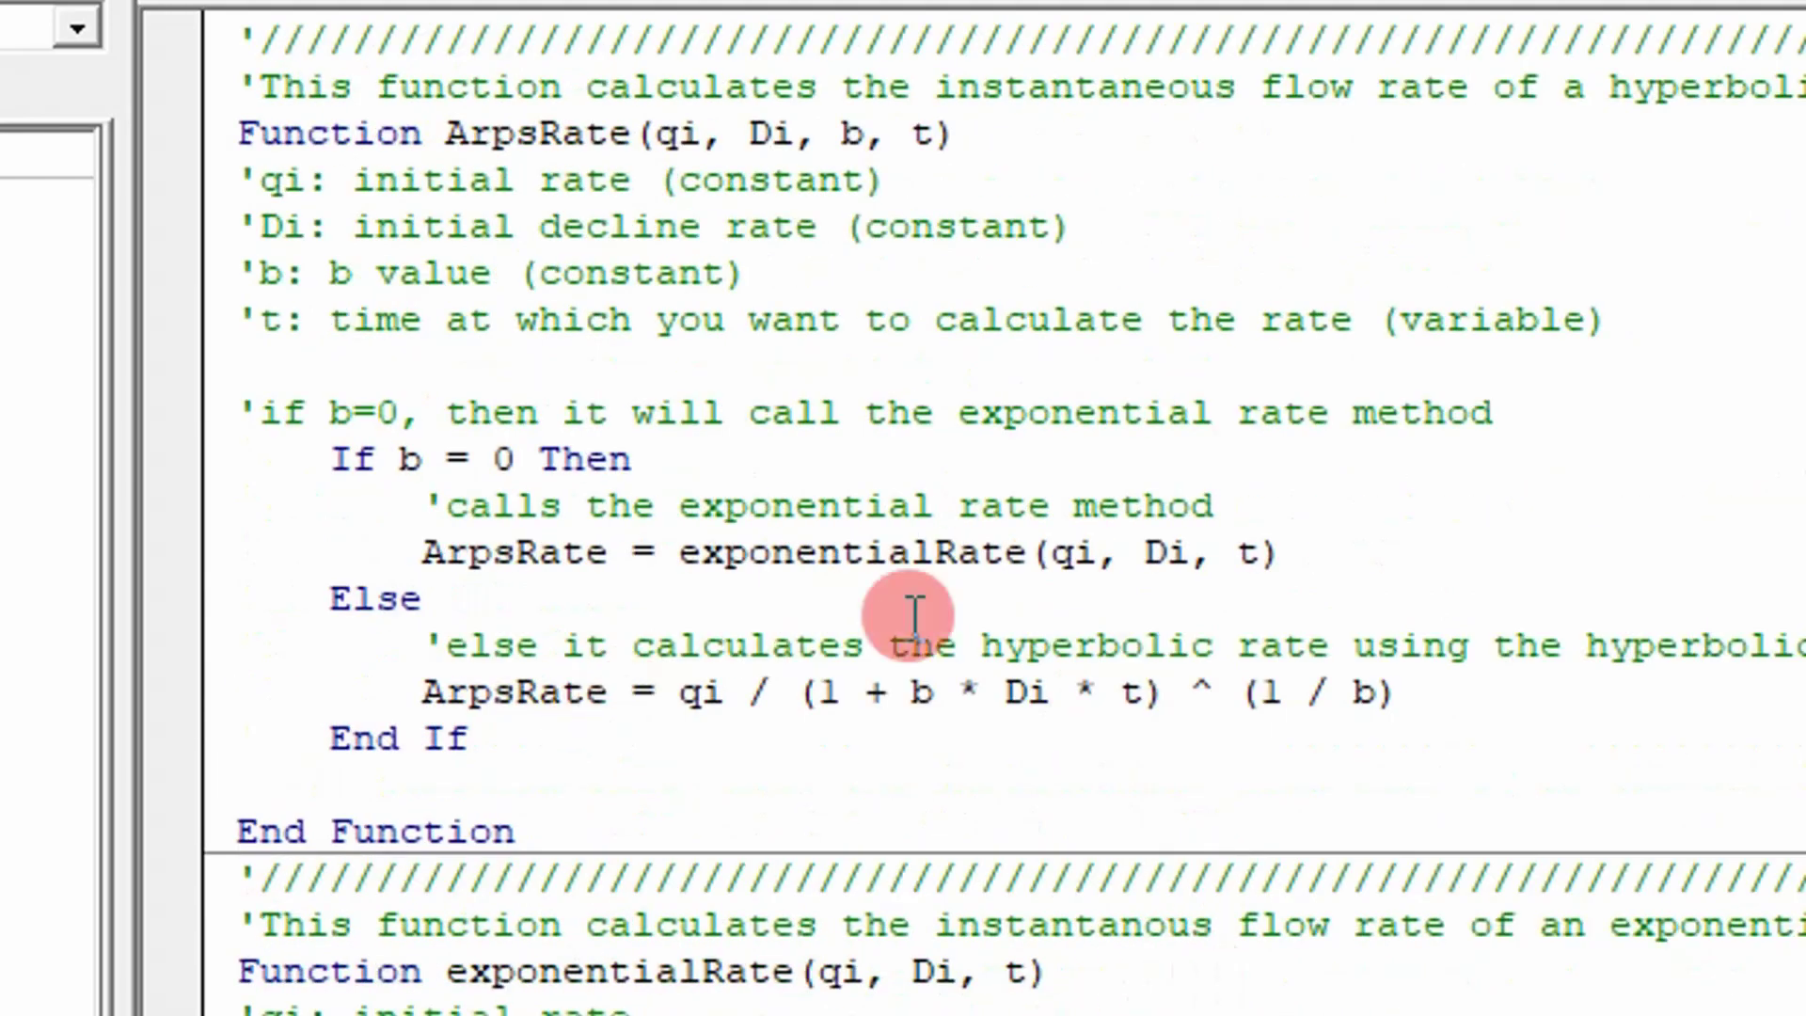
{"action": "left_click_drag", "start_coordinate": [1296, 552], "coordinate": [508, 553]}
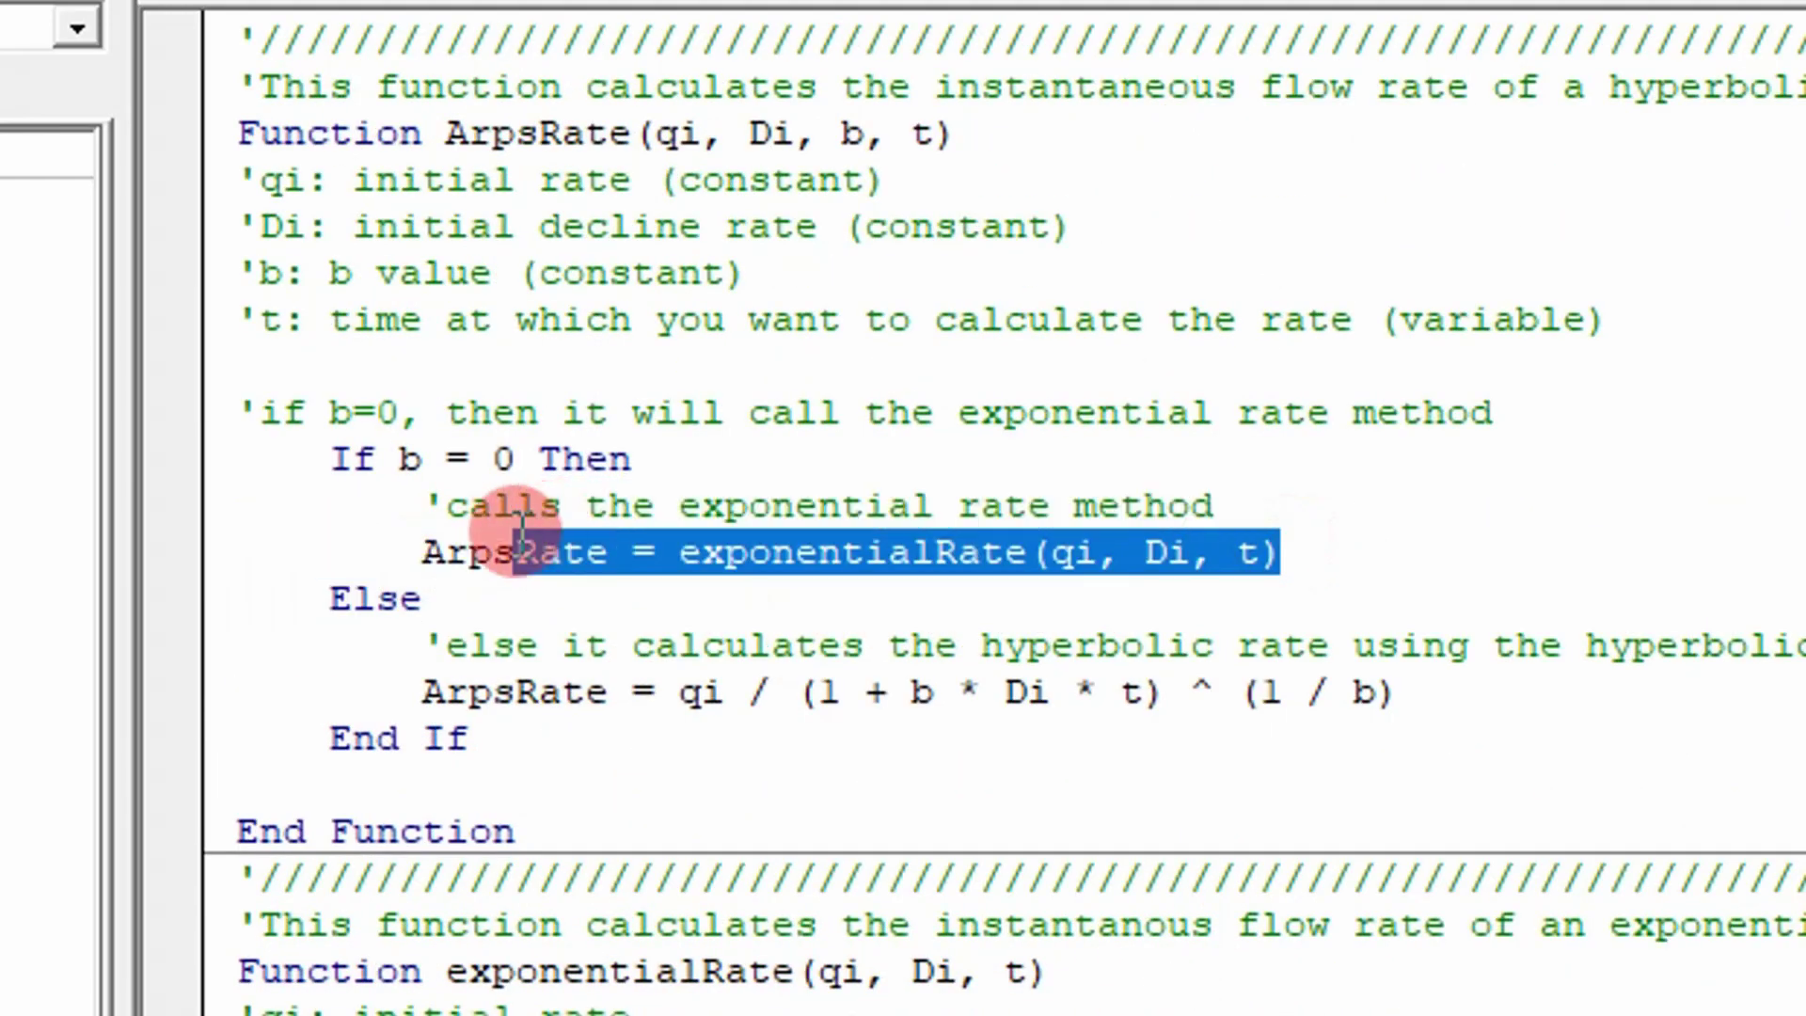
{"action": "scroll", "coordinate": [564, 584], "scroll_direction": "down", "scroll_amount": 4}
{"action": "scroll", "coordinate": [527, 668], "scroll_direction": "down", "scroll_amount": 4}
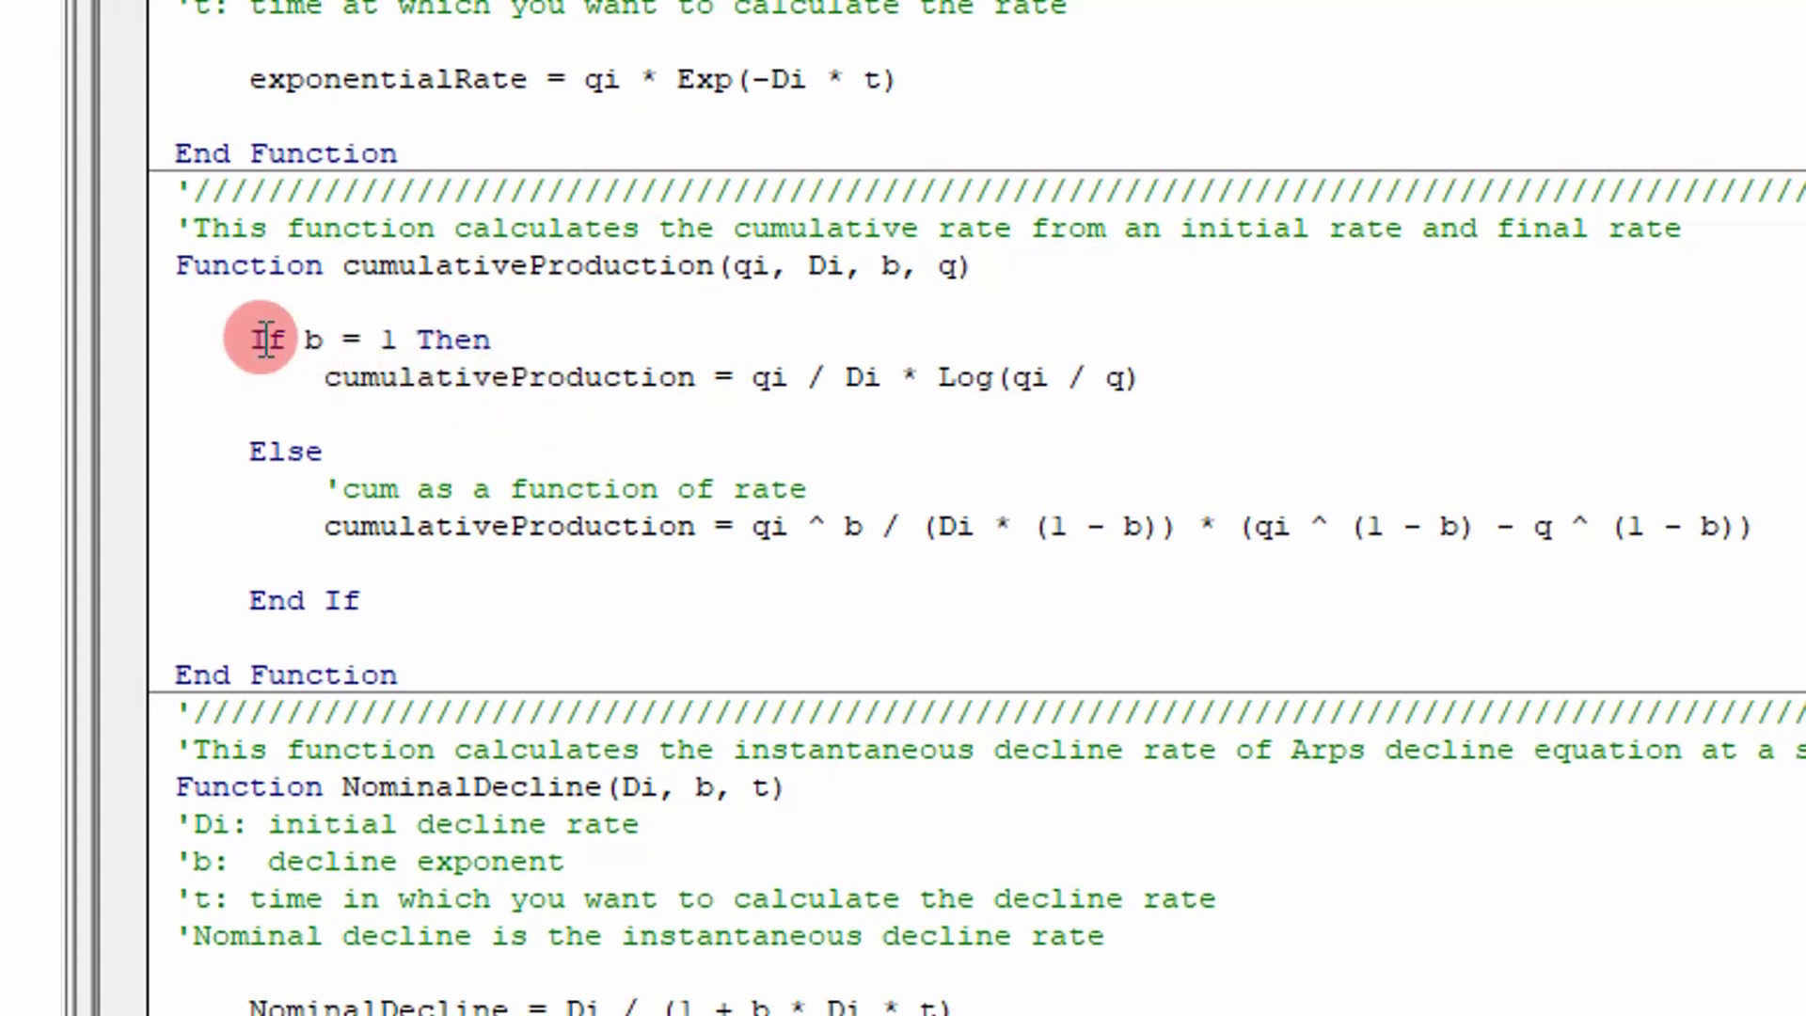
{"action": "left_click_drag", "start_coordinate": [266, 339], "coordinate": [1175, 370]}
{"action": "left_click_drag", "start_coordinate": [1175, 369], "coordinate": [420, 391]}
{"action": "left_click_drag", "start_coordinate": [299, 523], "coordinate": [1775, 539]}
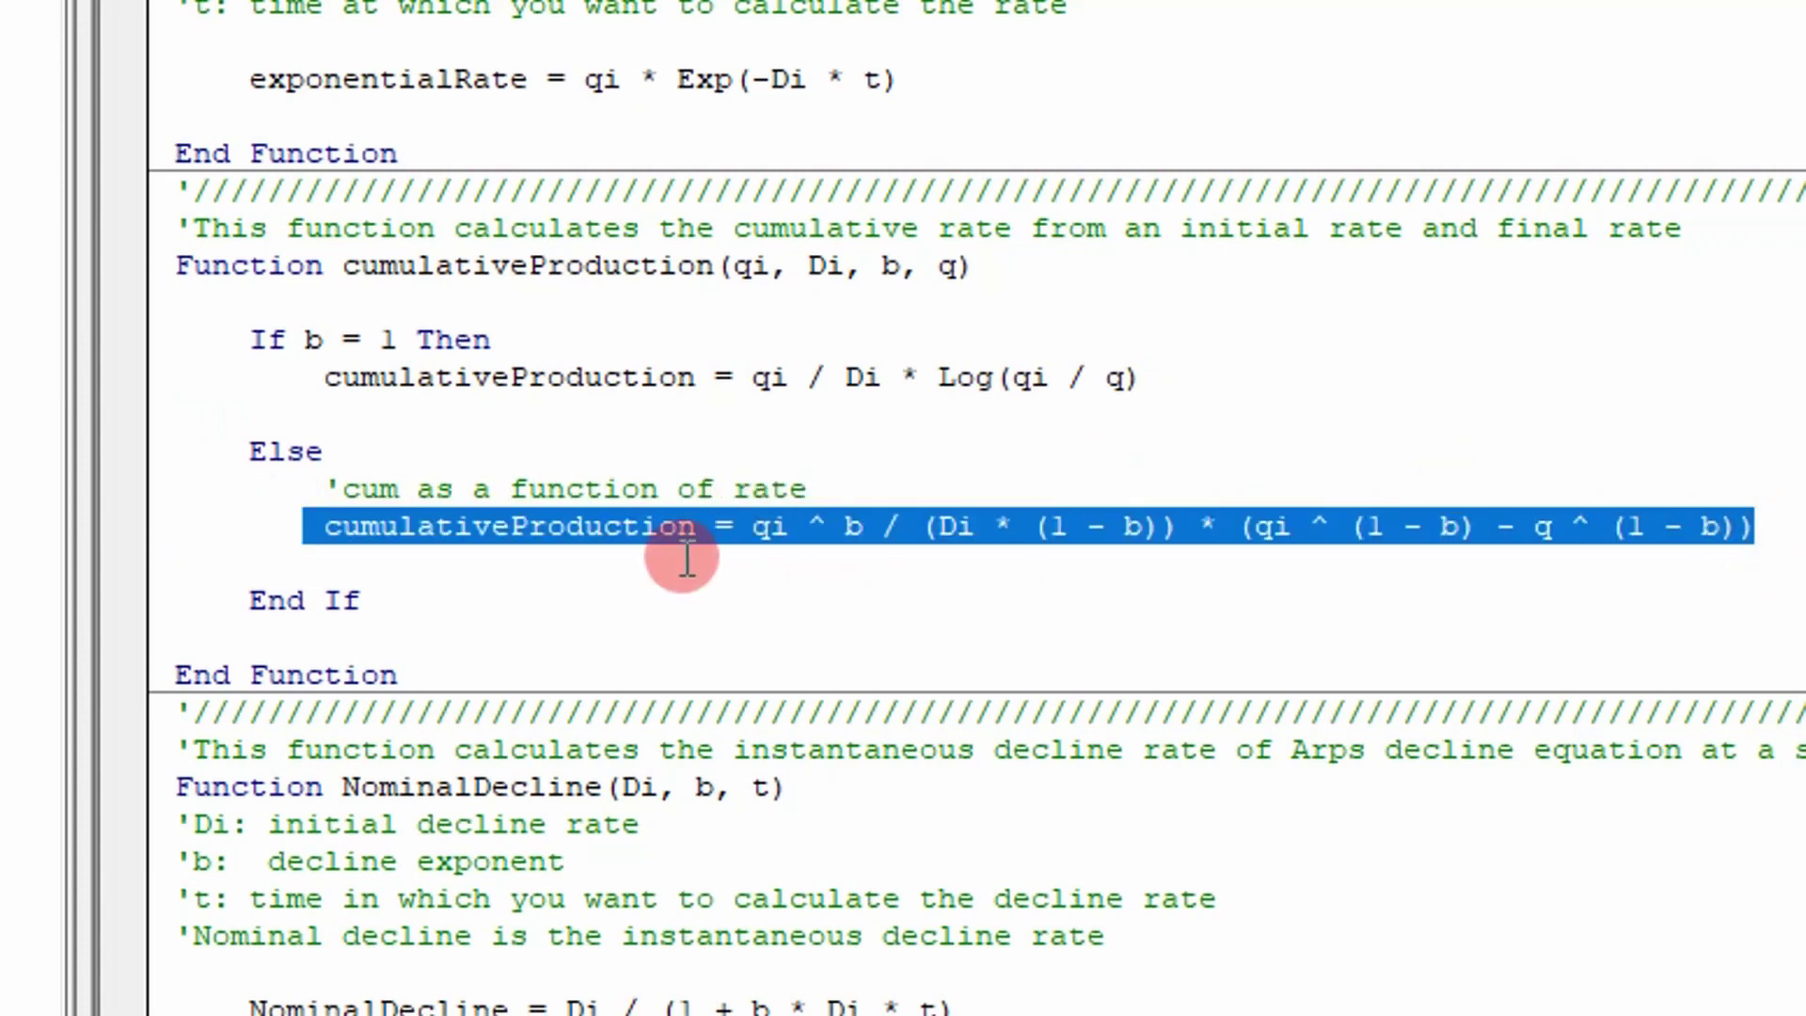
{"action": "left_click", "coordinate": [668, 533]}
{"action": "scroll", "coordinate": [665, 516], "scroll_direction": "down", "scroll_amount": 2}
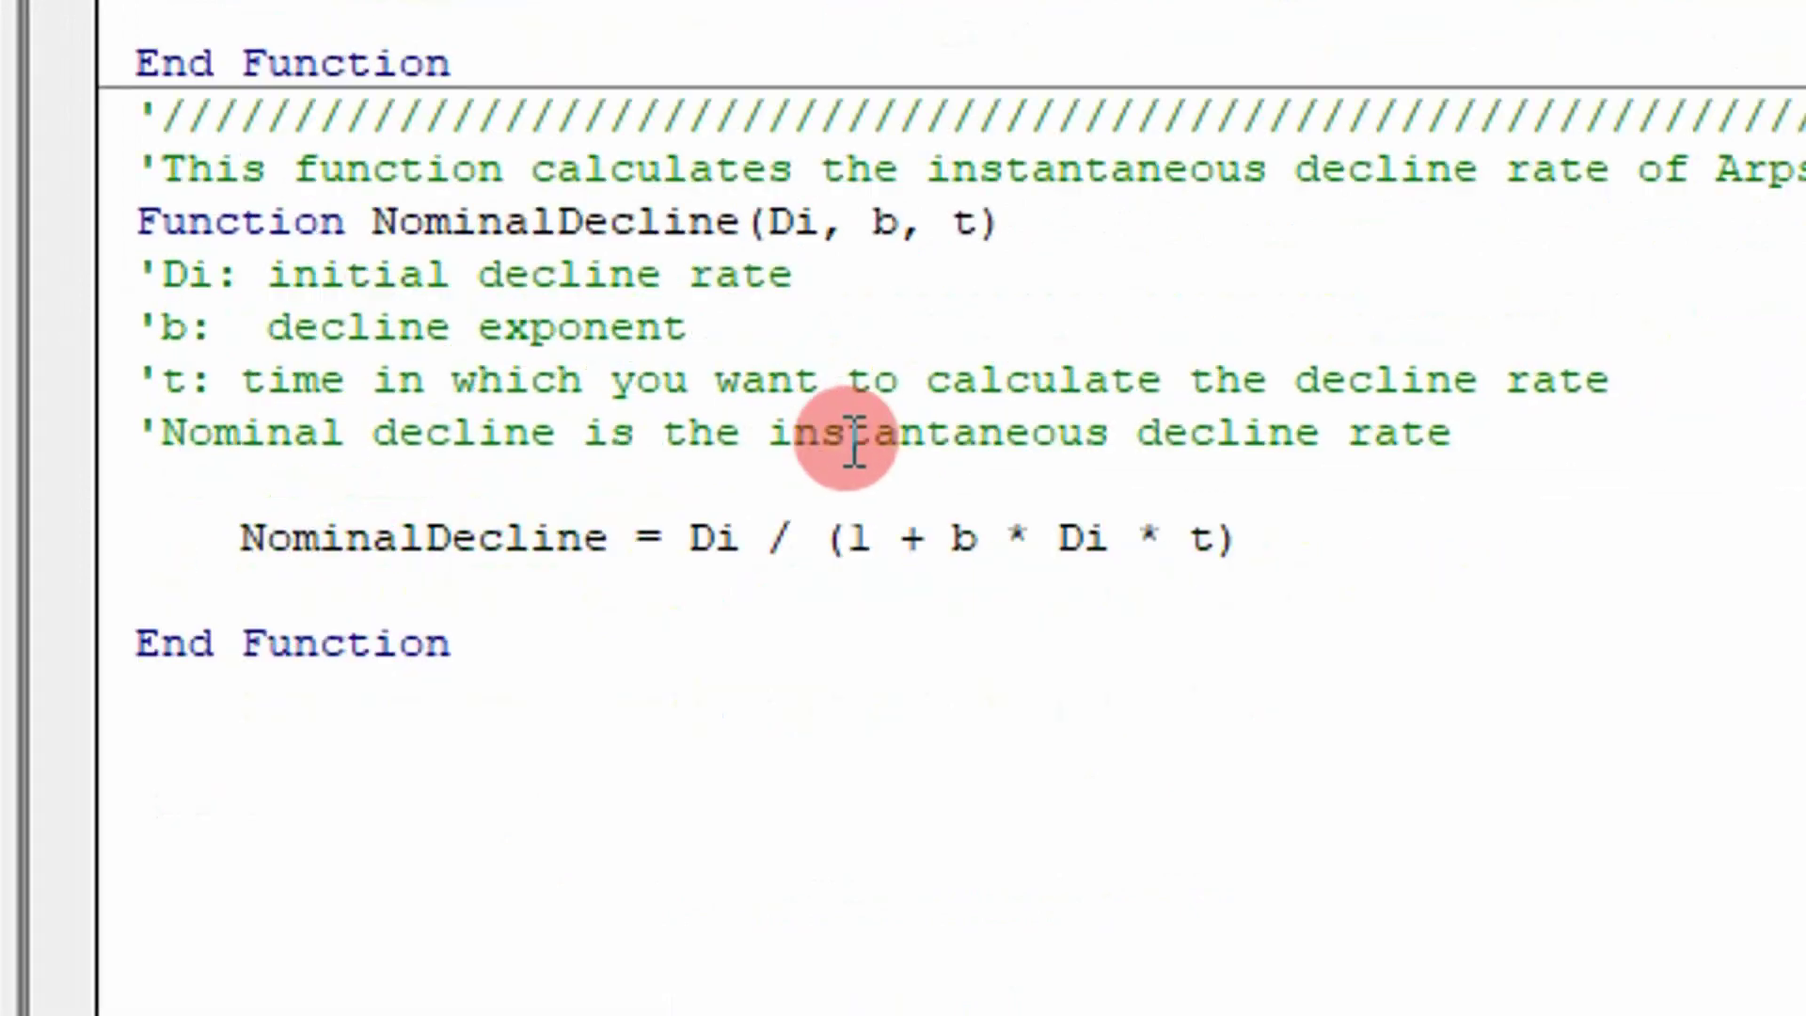
{"action": "left_click_drag", "start_coordinate": [184, 221], "coordinate": [1060, 178]}
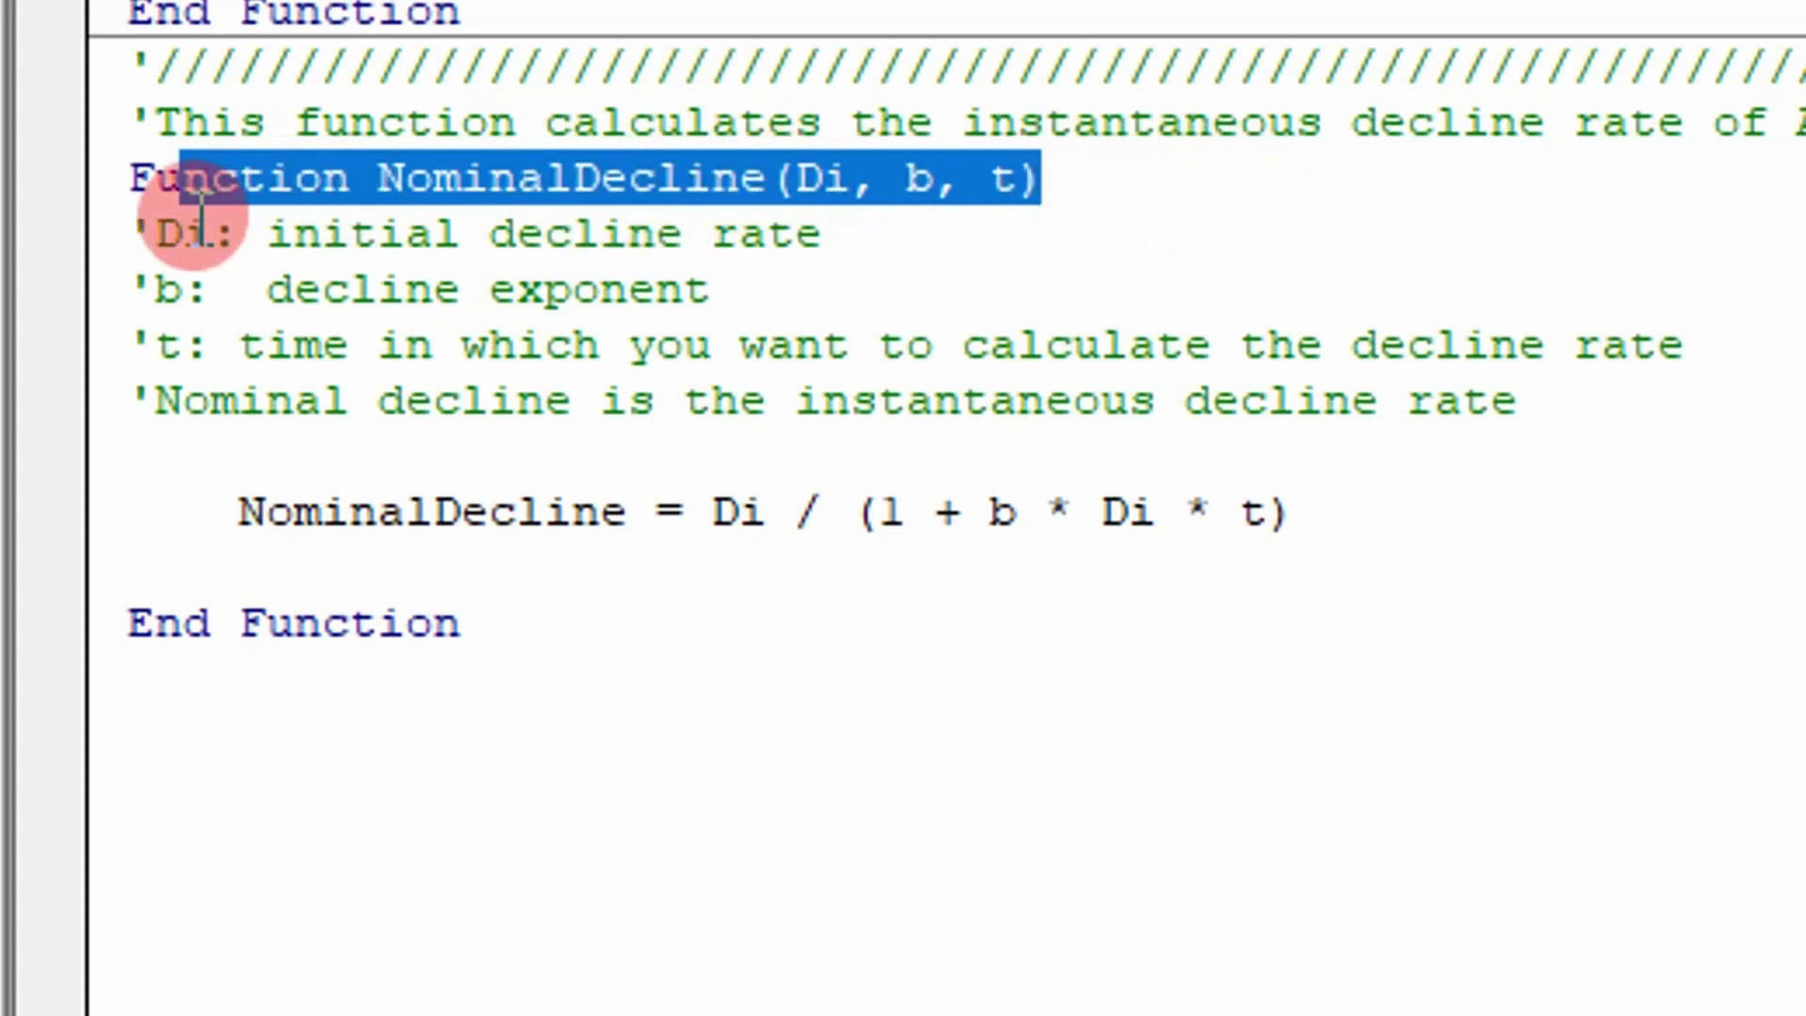
{"action": "left_click", "coordinate": [320, 179]}
{"action": "left_click_drag", "start_coordinate": [265, 233], "coordinate": [653, 235]}
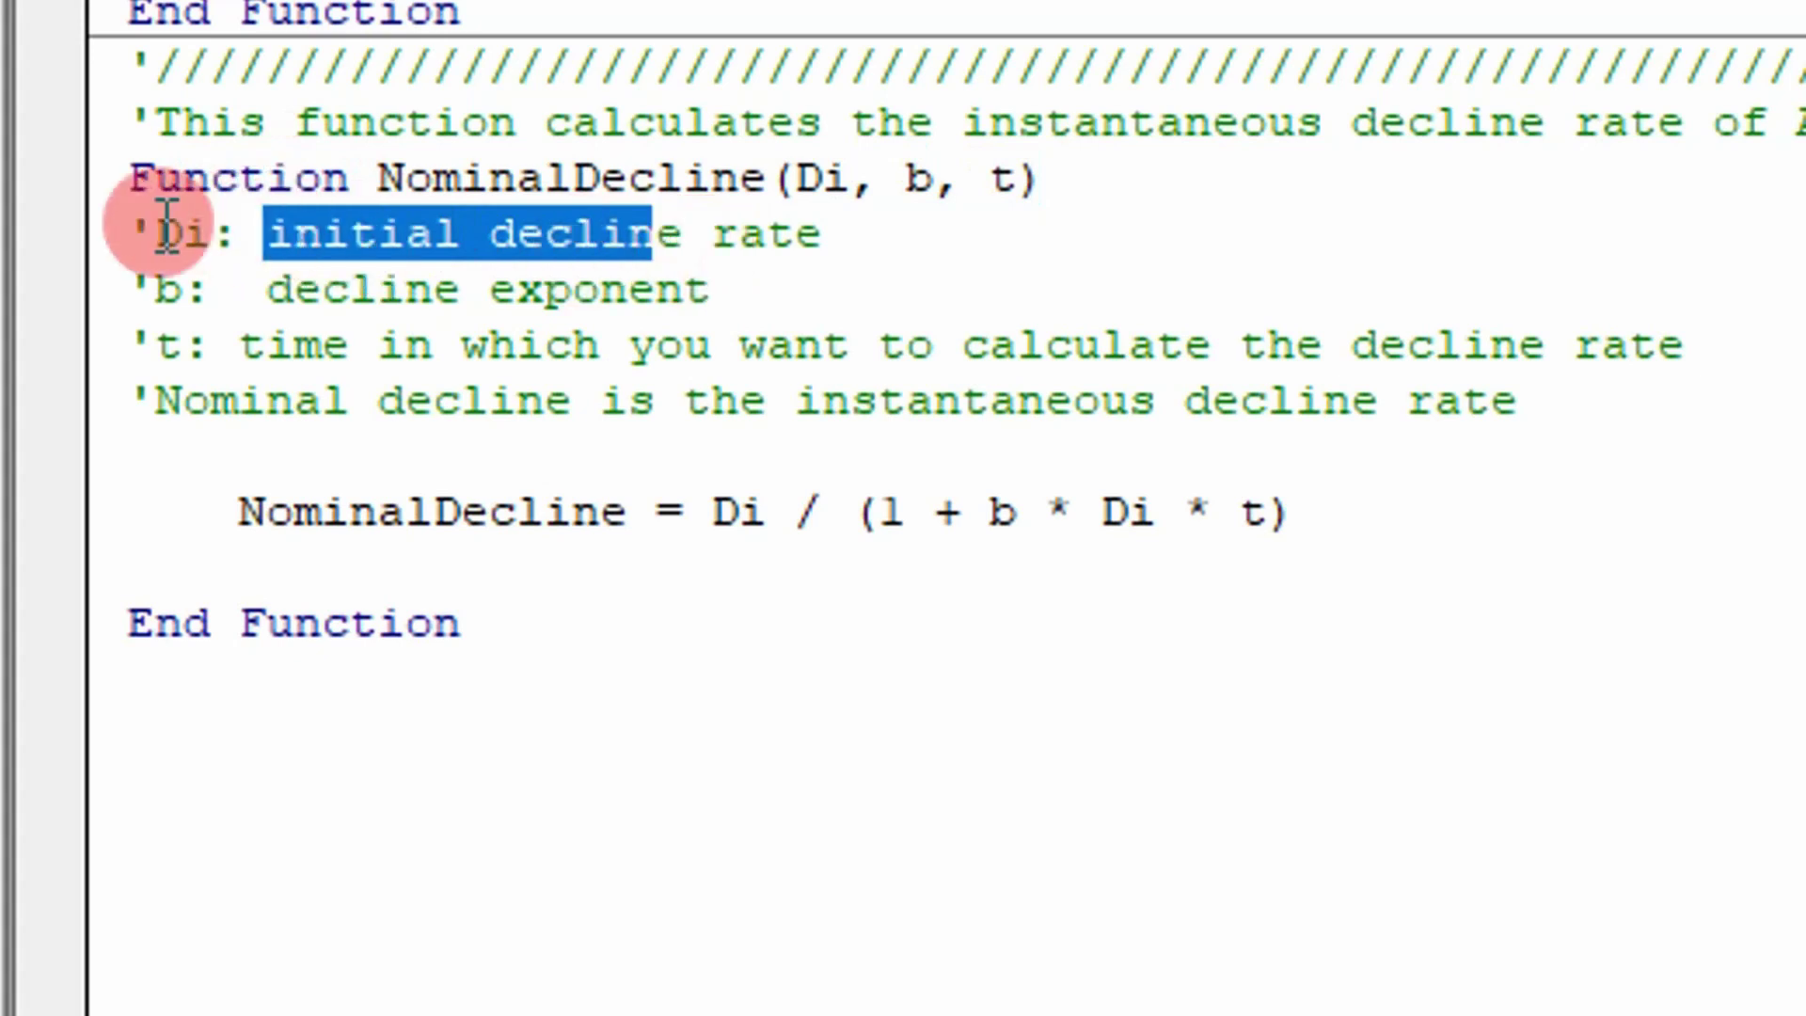
{"action": "left_click", "coordinate": [184, 234]}
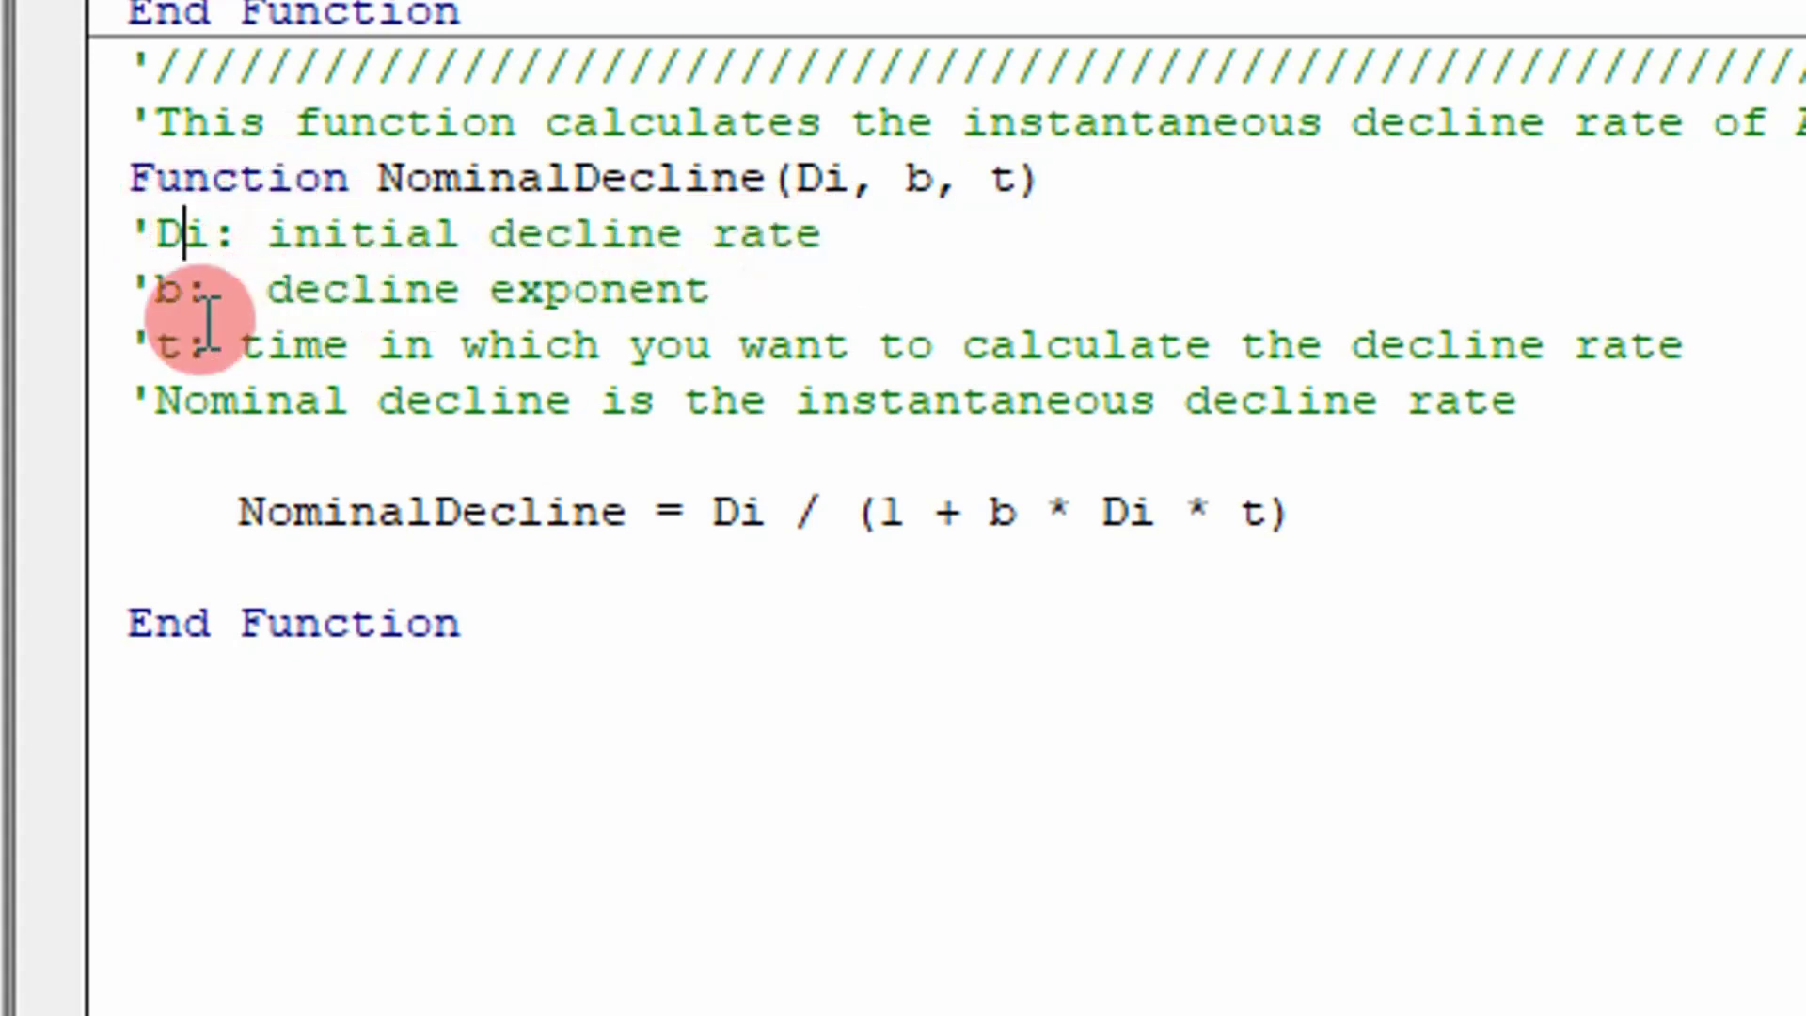
{"action": "left_click_drag", "start_coordinate": [347, 288], "coordinate": [696, 287]}
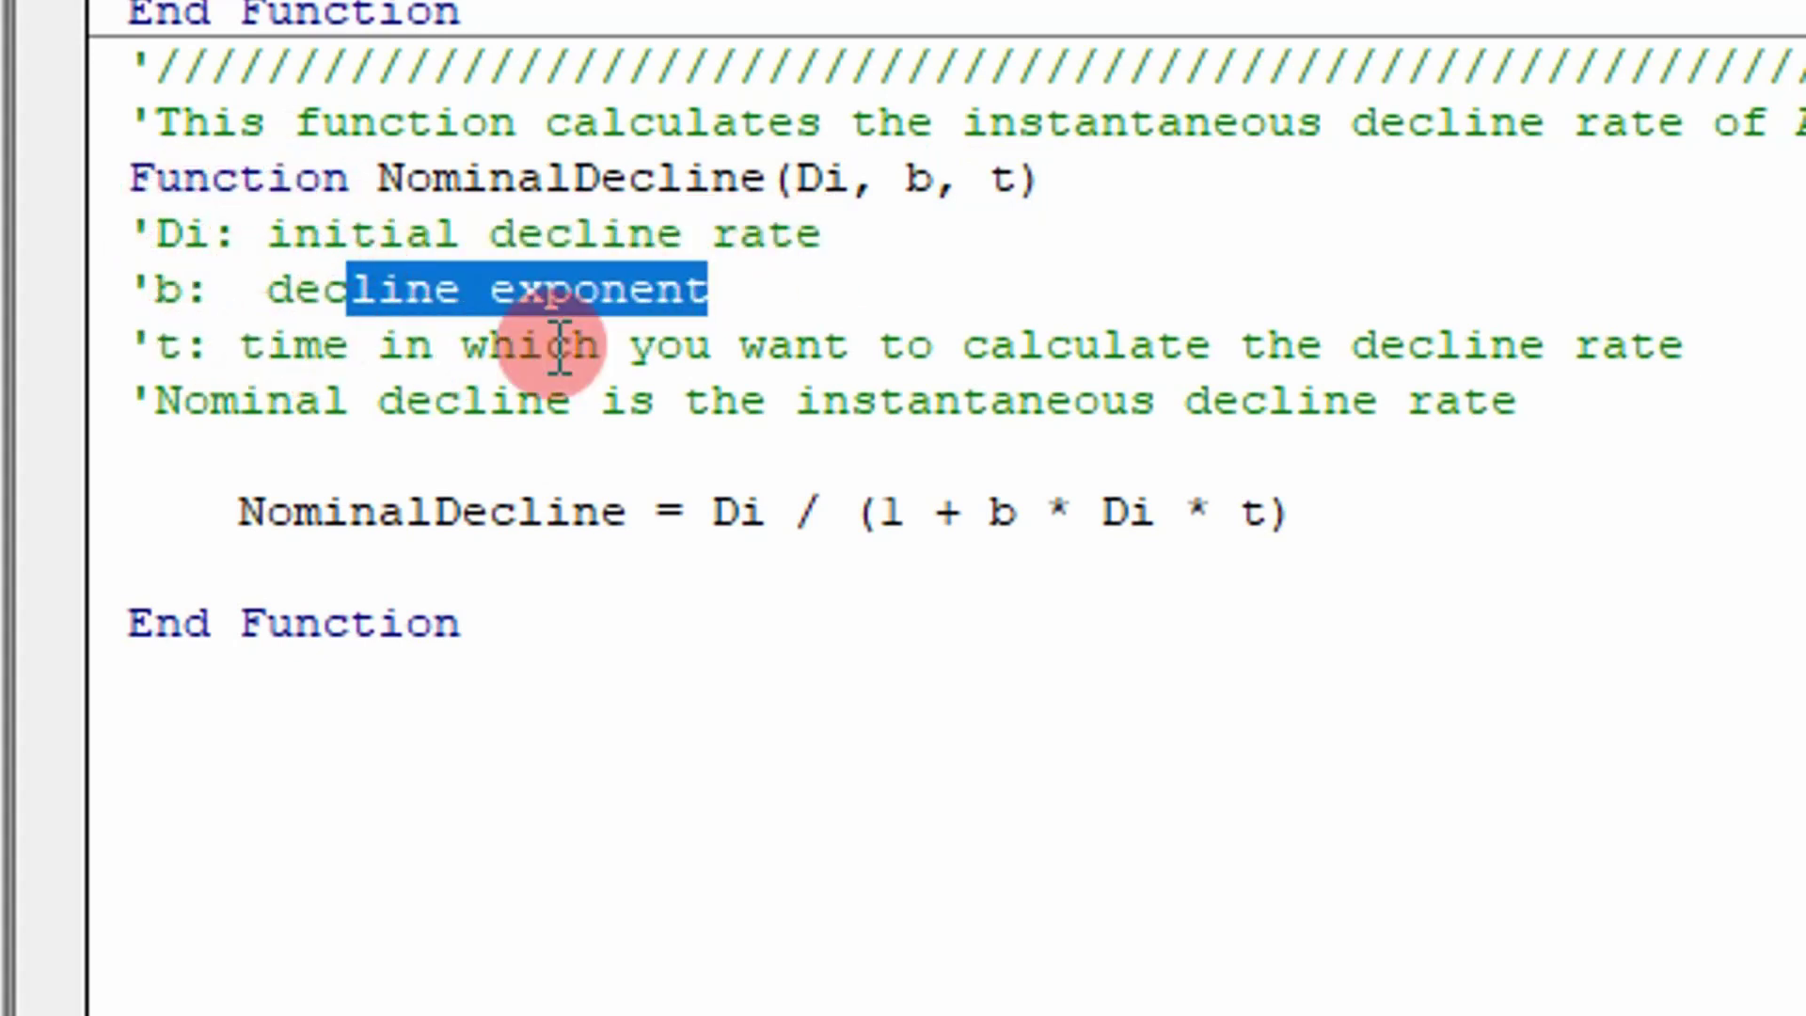
{"action": "left_click_drag", "start_coordinate": [1289, 513], "coordinate": [263, 512]}
{"action": "scroll", "coordinate": [605, 302], "scroll_direction": "up", "scroll_amount": 9}
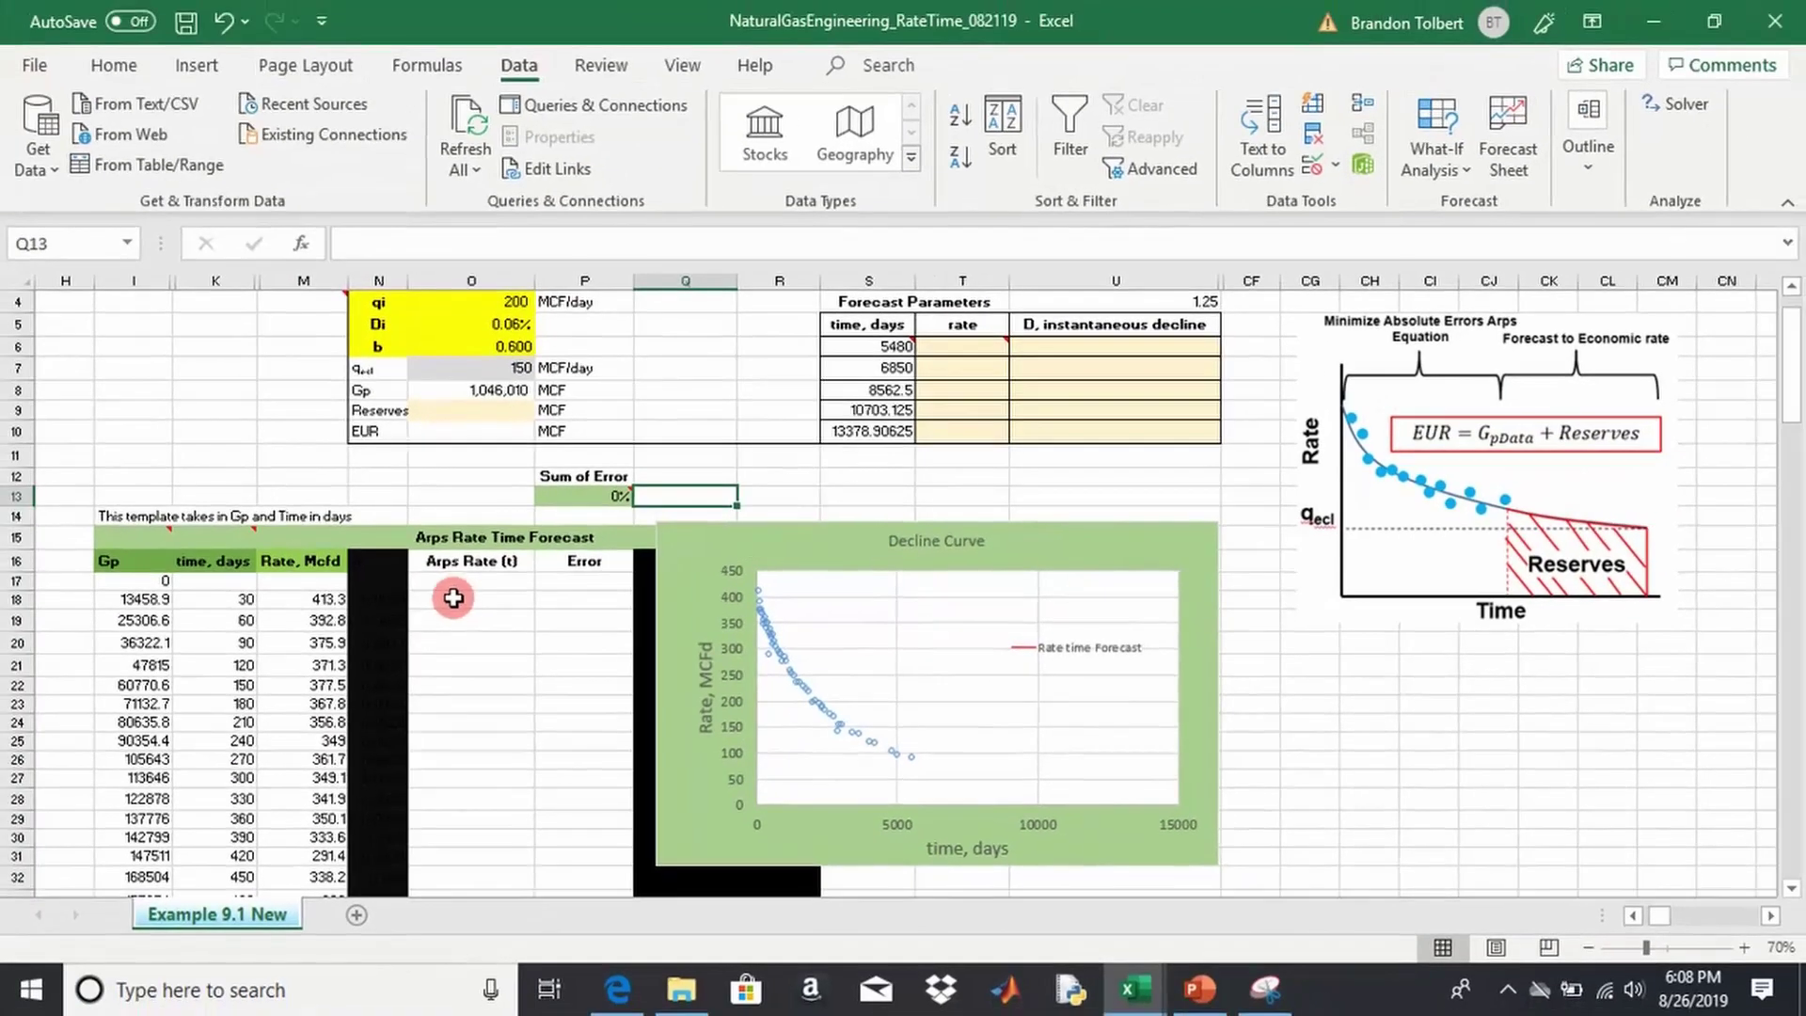
Start =ArpsRate in the first Arps Rate (t) cell and bring up its Function Arguments dialog.
{"action": "scroll", "coordinate": [336, 618], "scroll_direction": "down", "scroll_amount": 1}
{"action": "left_click", "coordinate": [474, 532]}
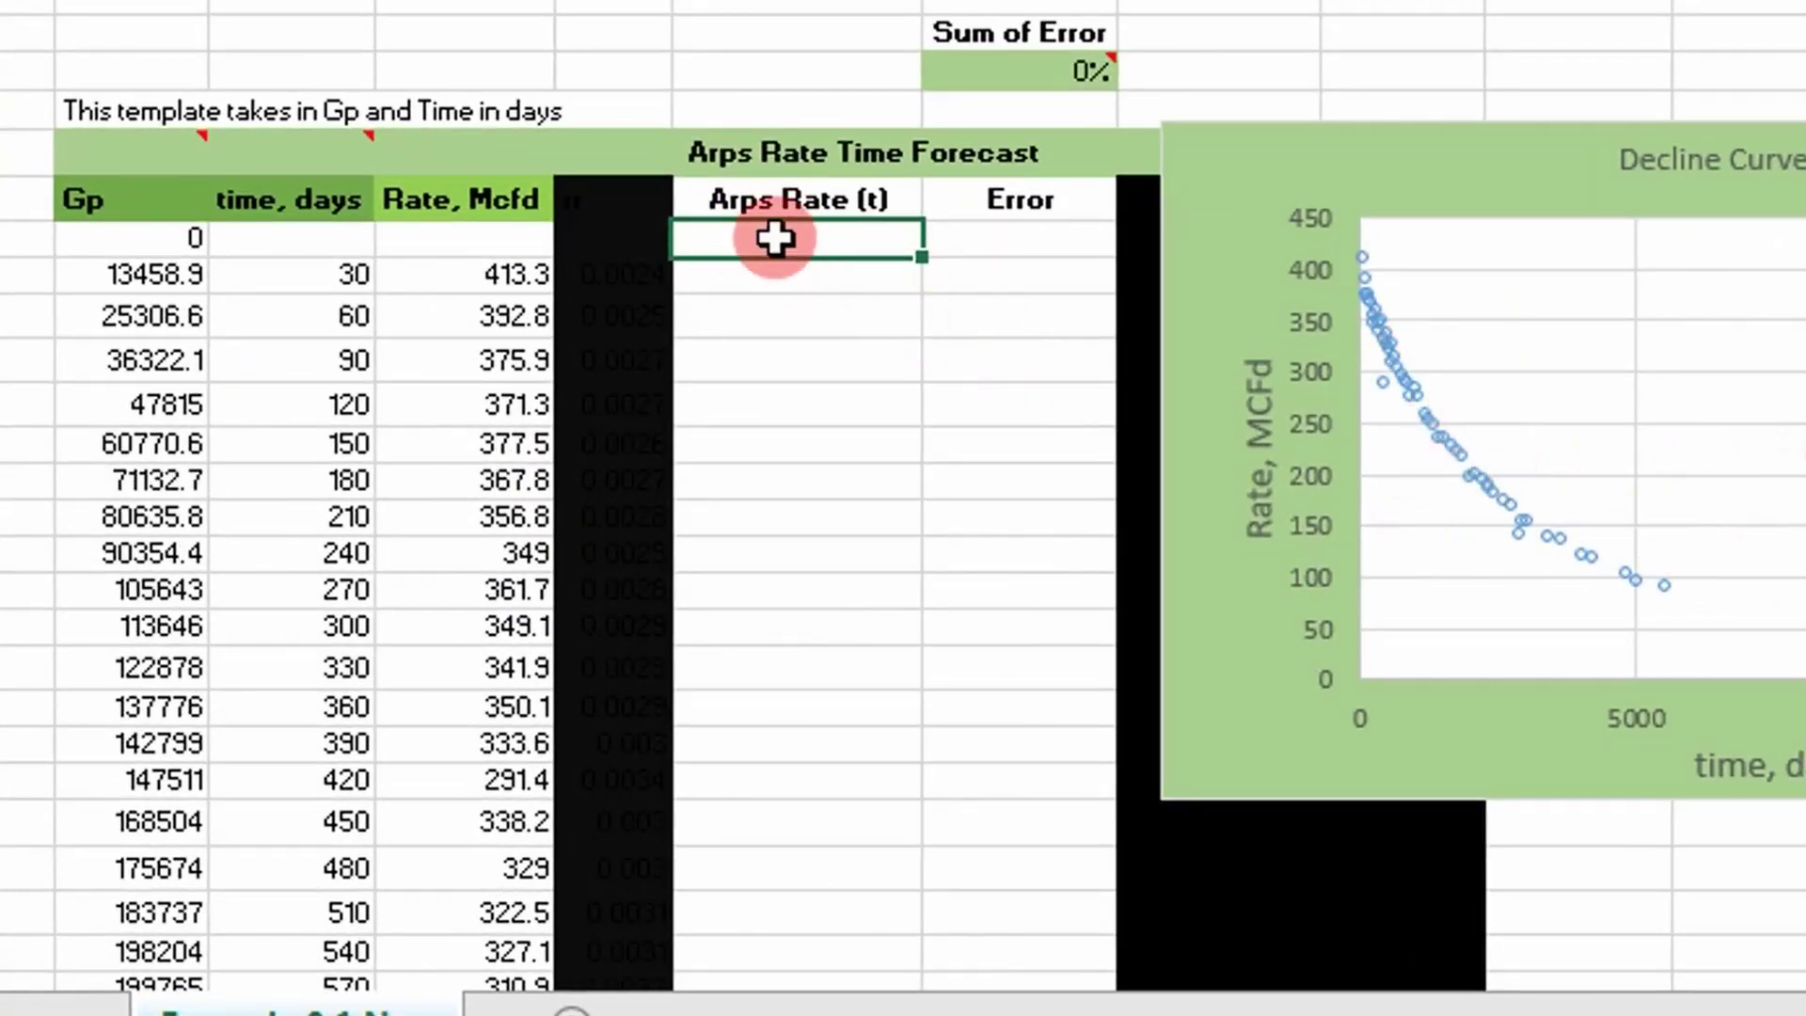
{"action": "type", "text": "=arps"}
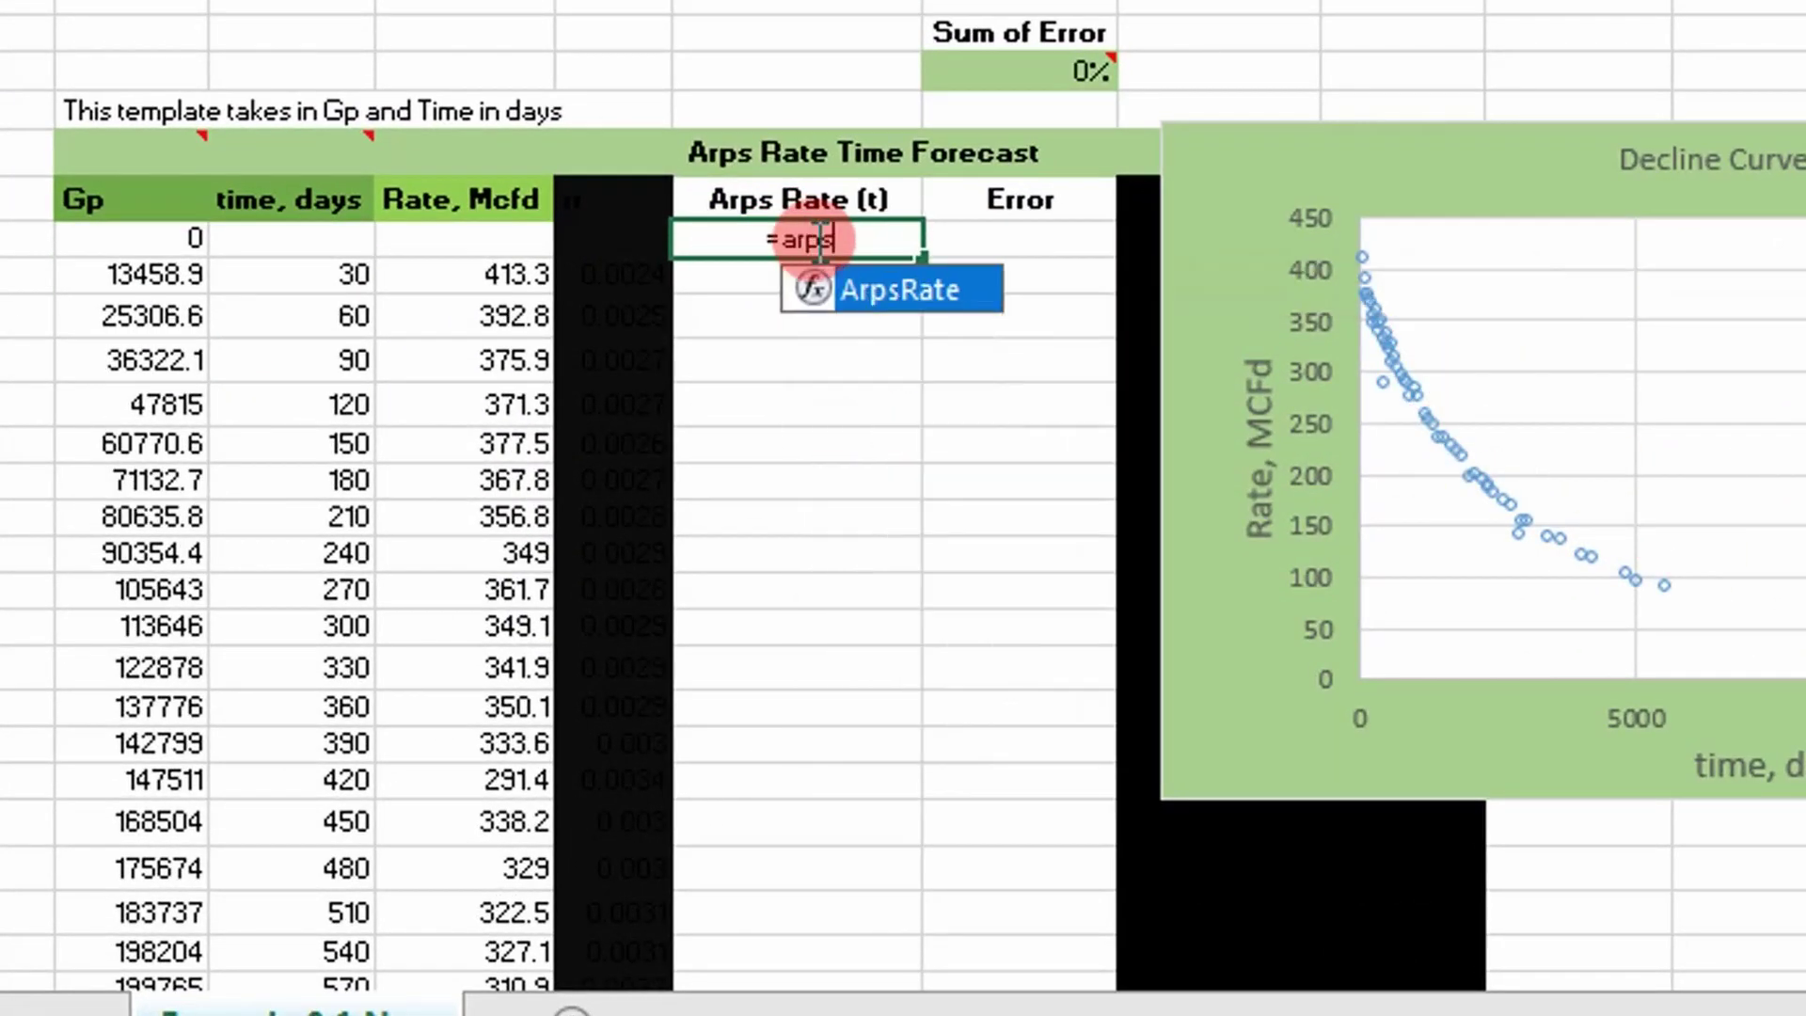
{"action": "key", "text": "Tab"}
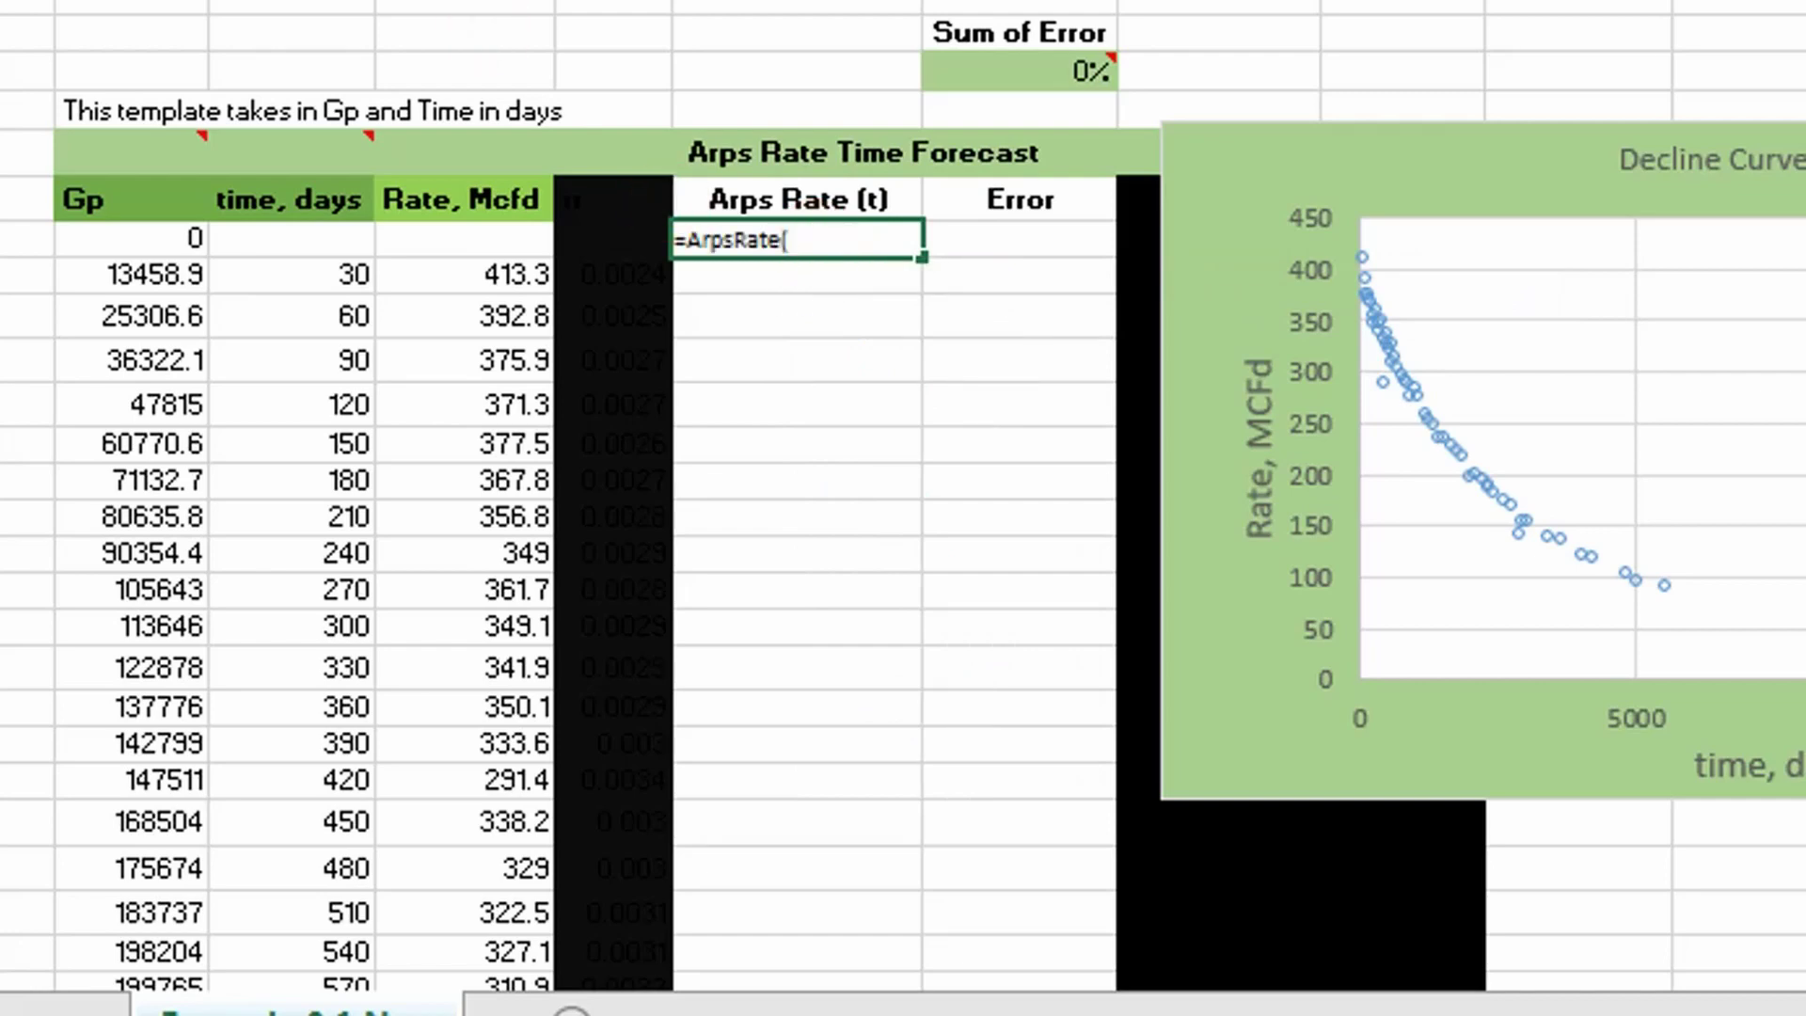
{"action": "key", "text": "ctrl+a"}
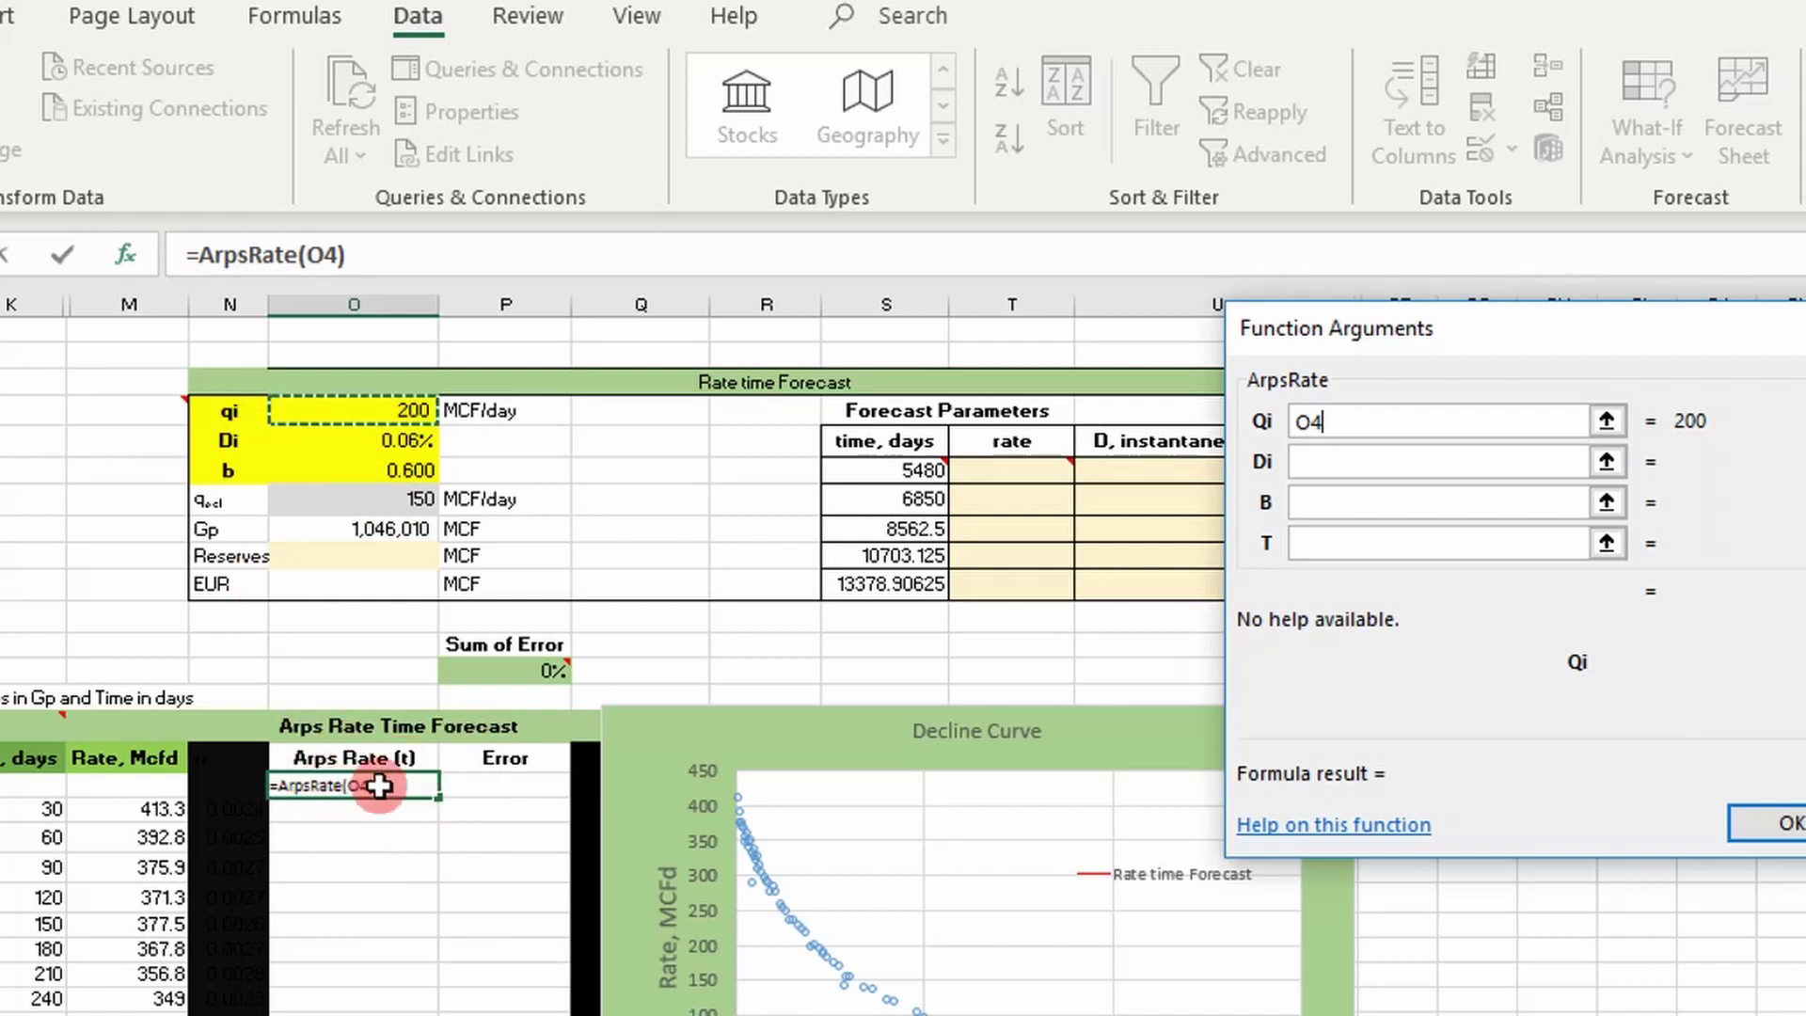
Set the ArpsRate arguments to absolute references $O$4, $O$5, $O$6 and $K$17.
{"action": "left_click", "coordinate": [1326, 462]}
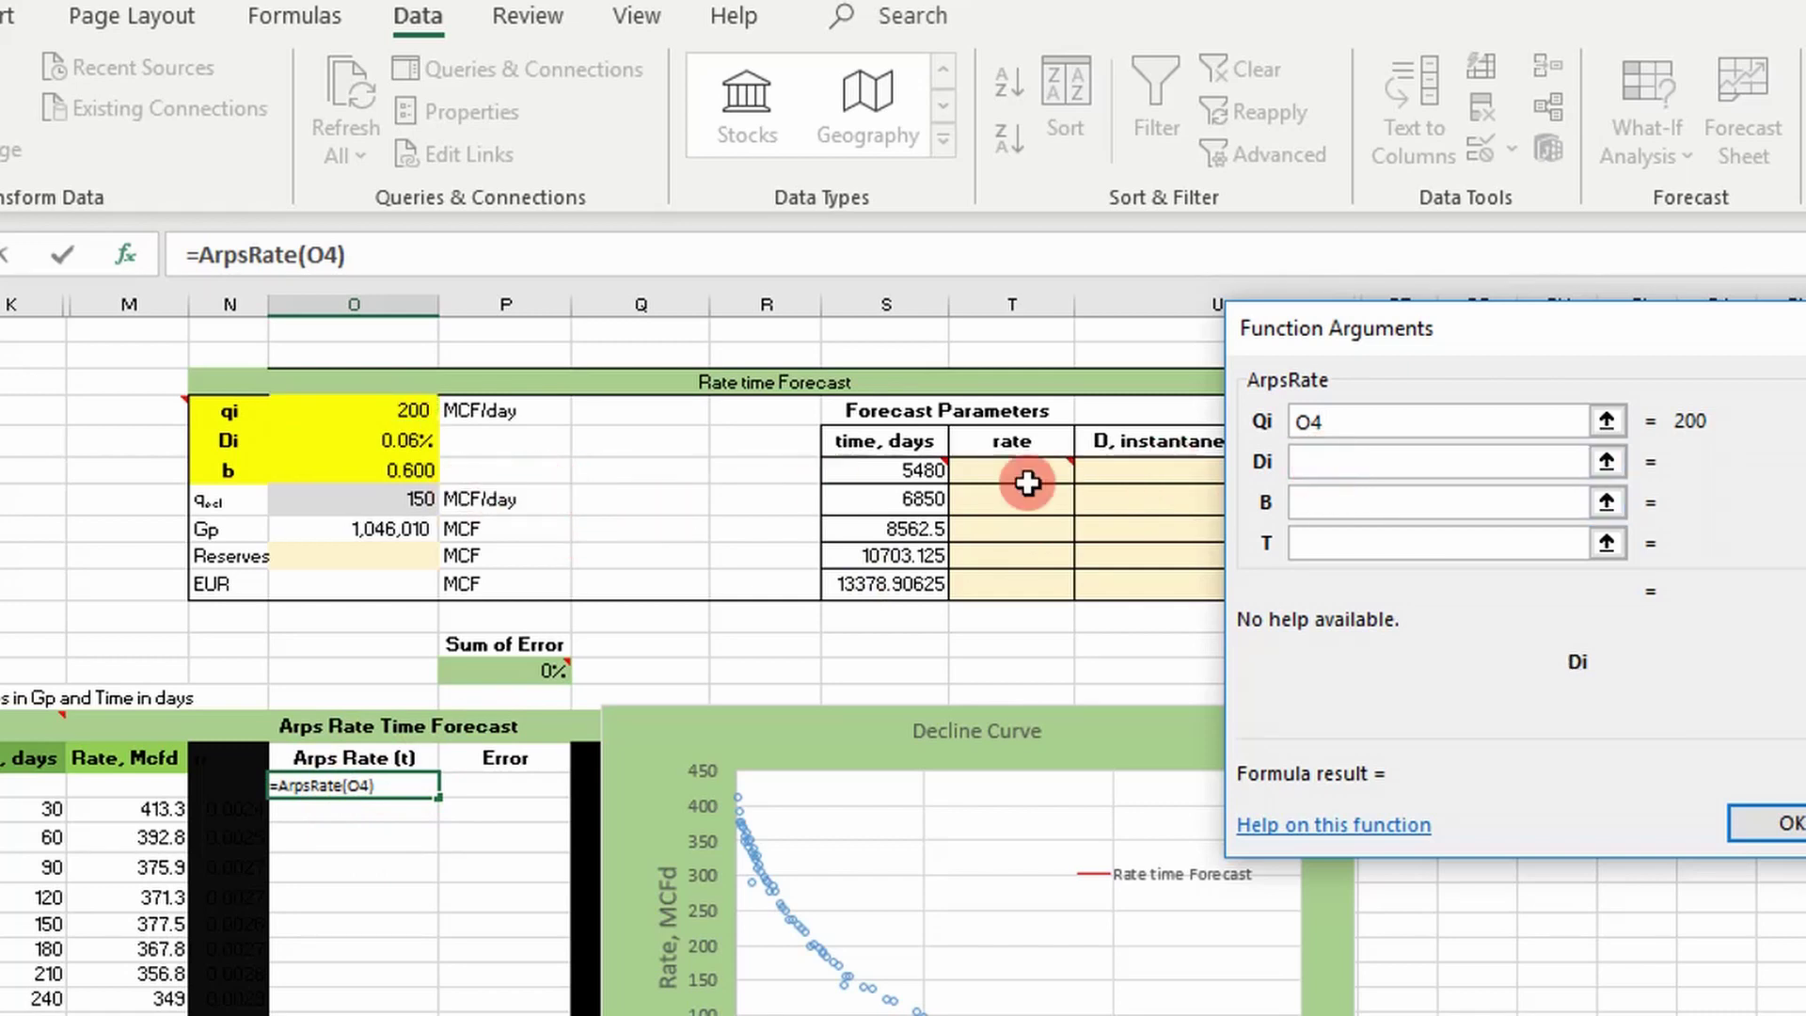
{"action": "left_click", "coordinate": [406, 439]}
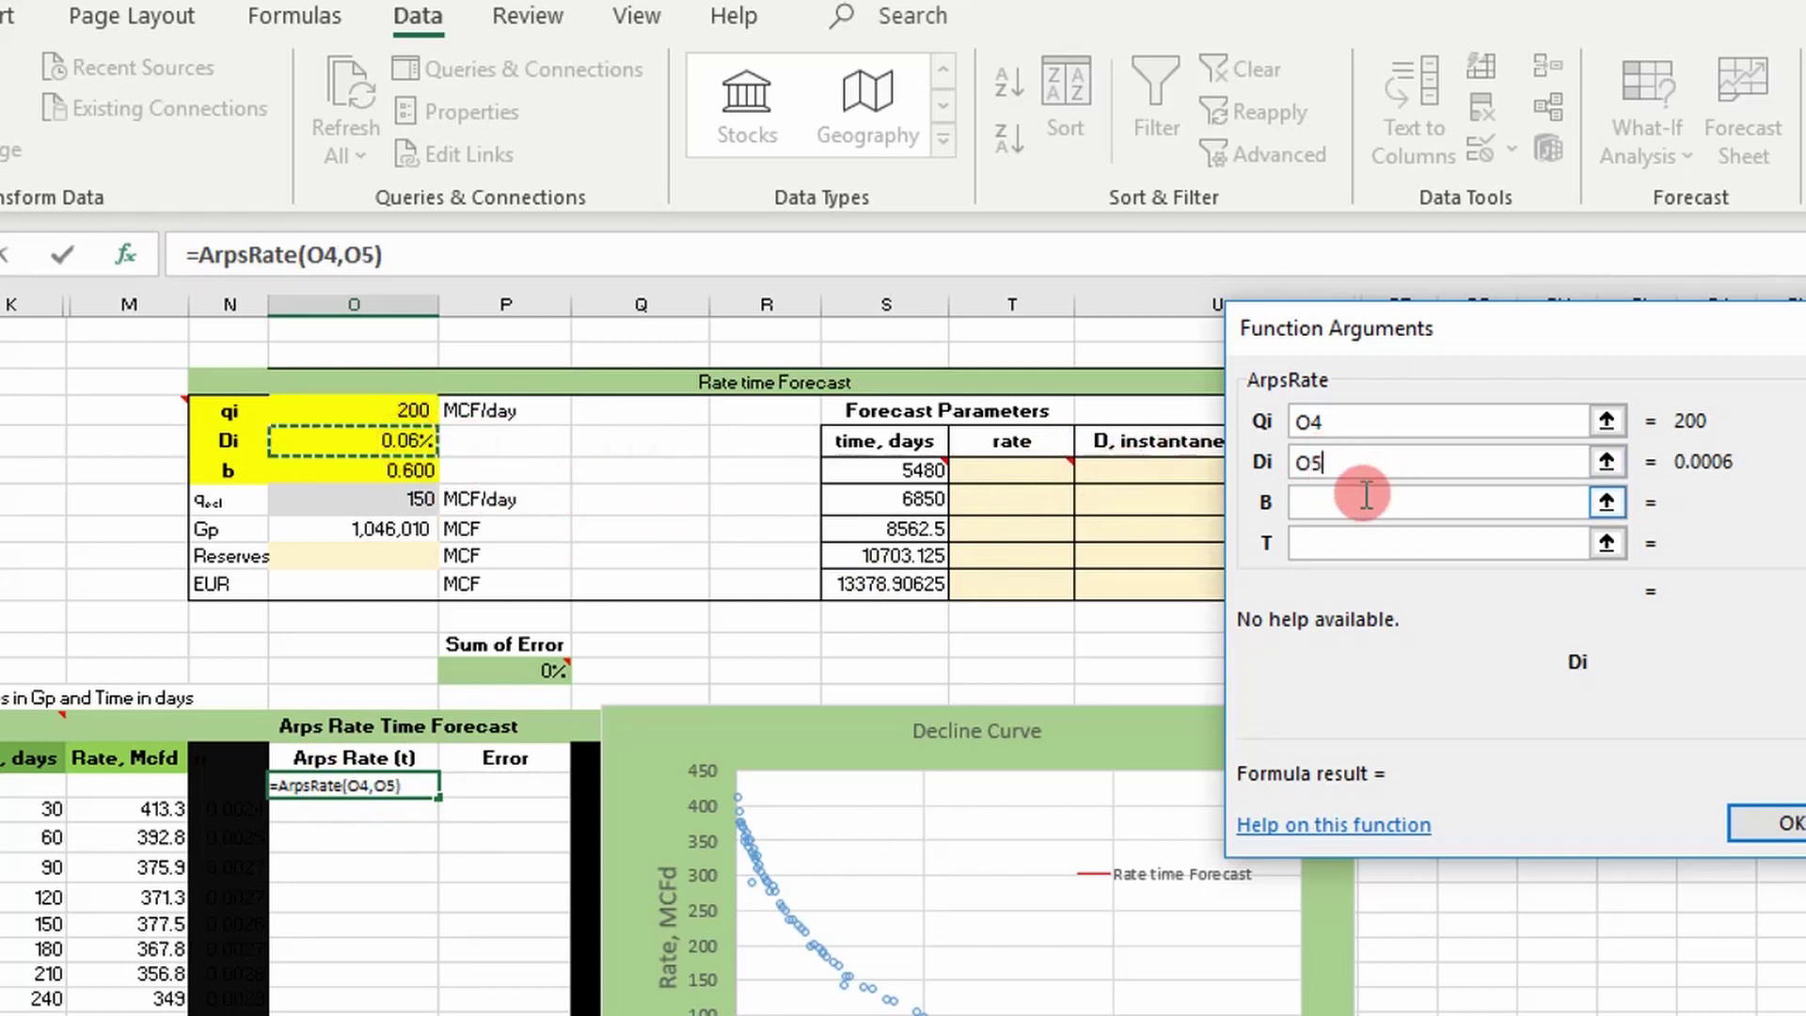
{"action": "left_click", "coordinate": [1347, 519]}
{"action": "left_click", "coordinate": [386, 469]}
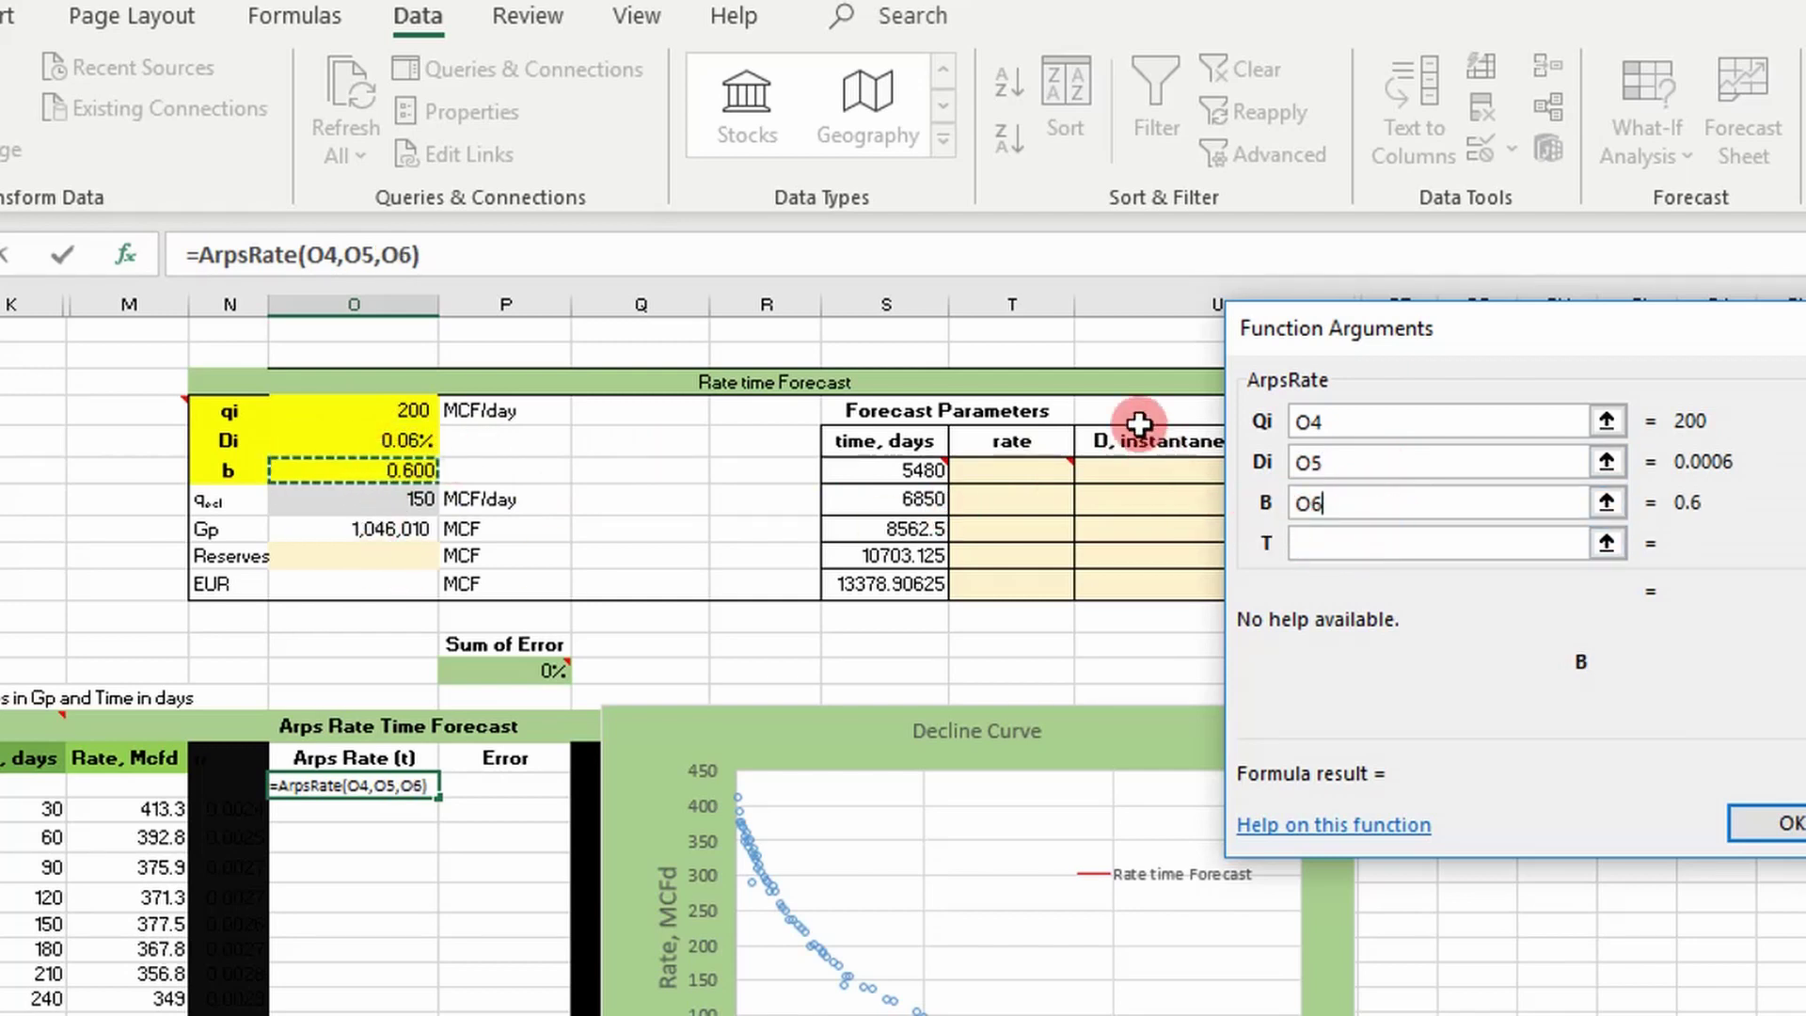
{"action": "key", "text": "F4"}
{"action": "left_click", "coordinate": [1352, 468]}
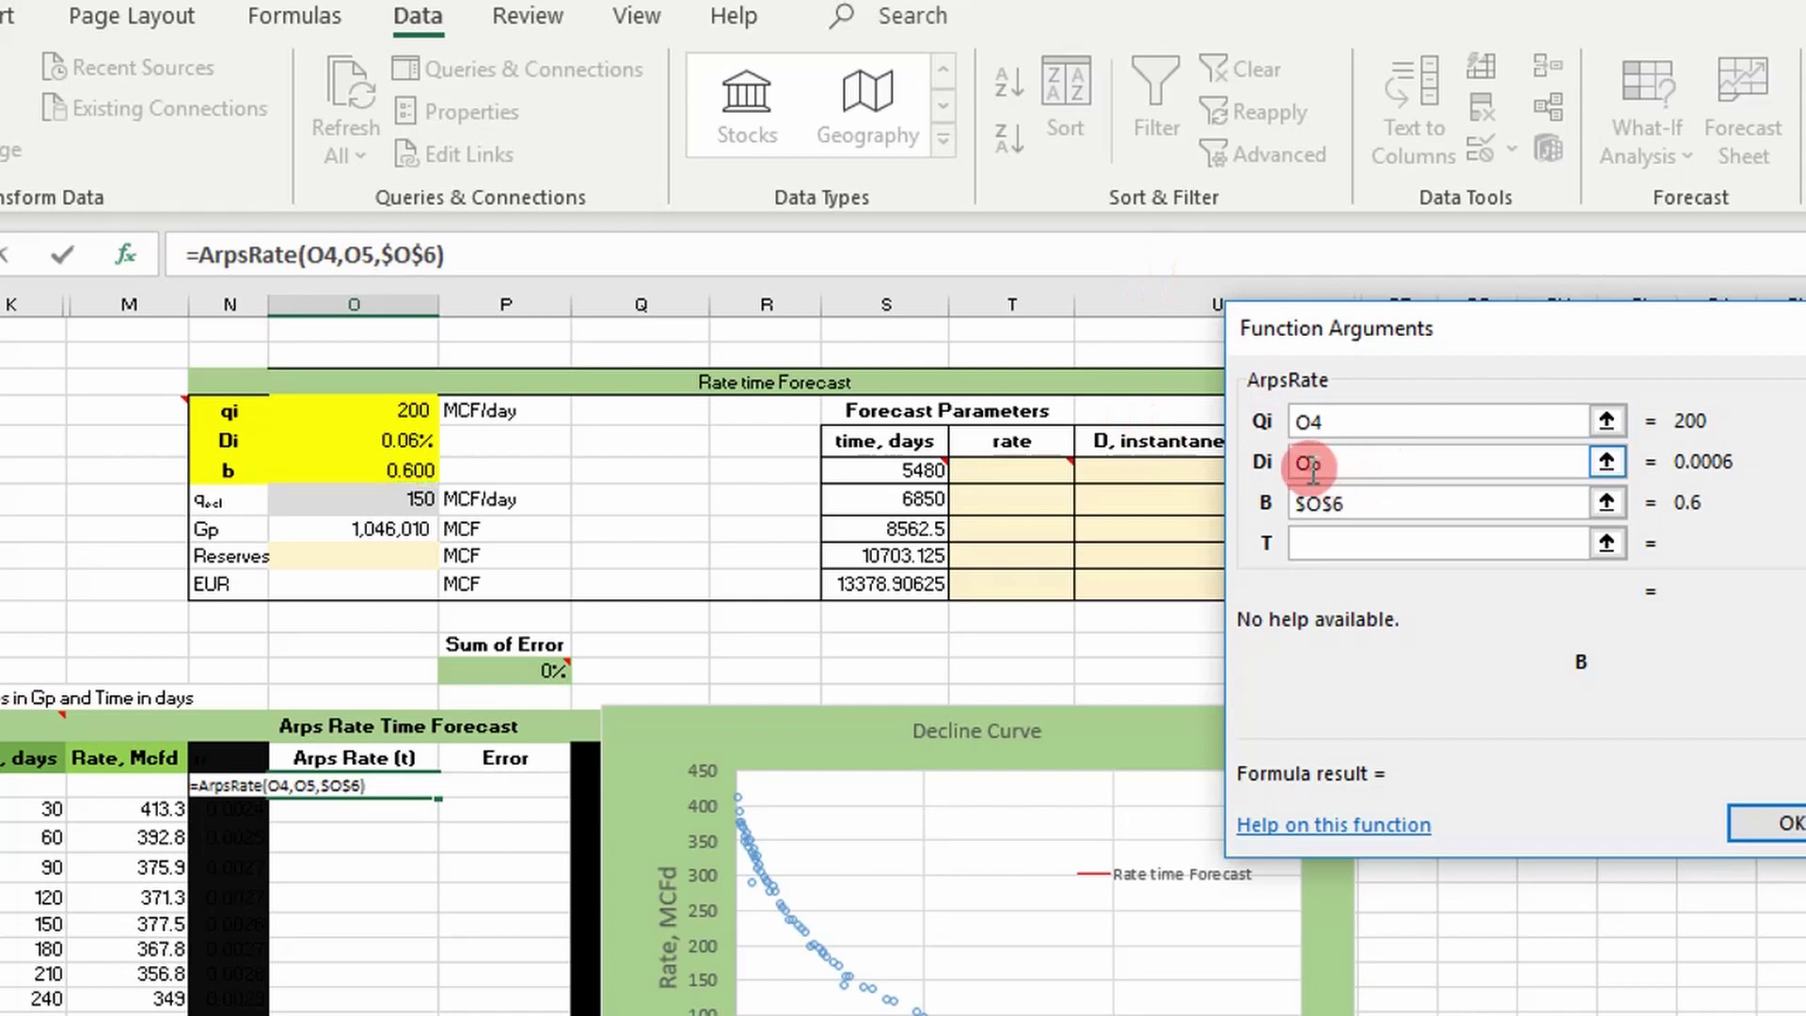
{"action": "key", "text": "F4"}
{"action": "key", "text": "F4"}
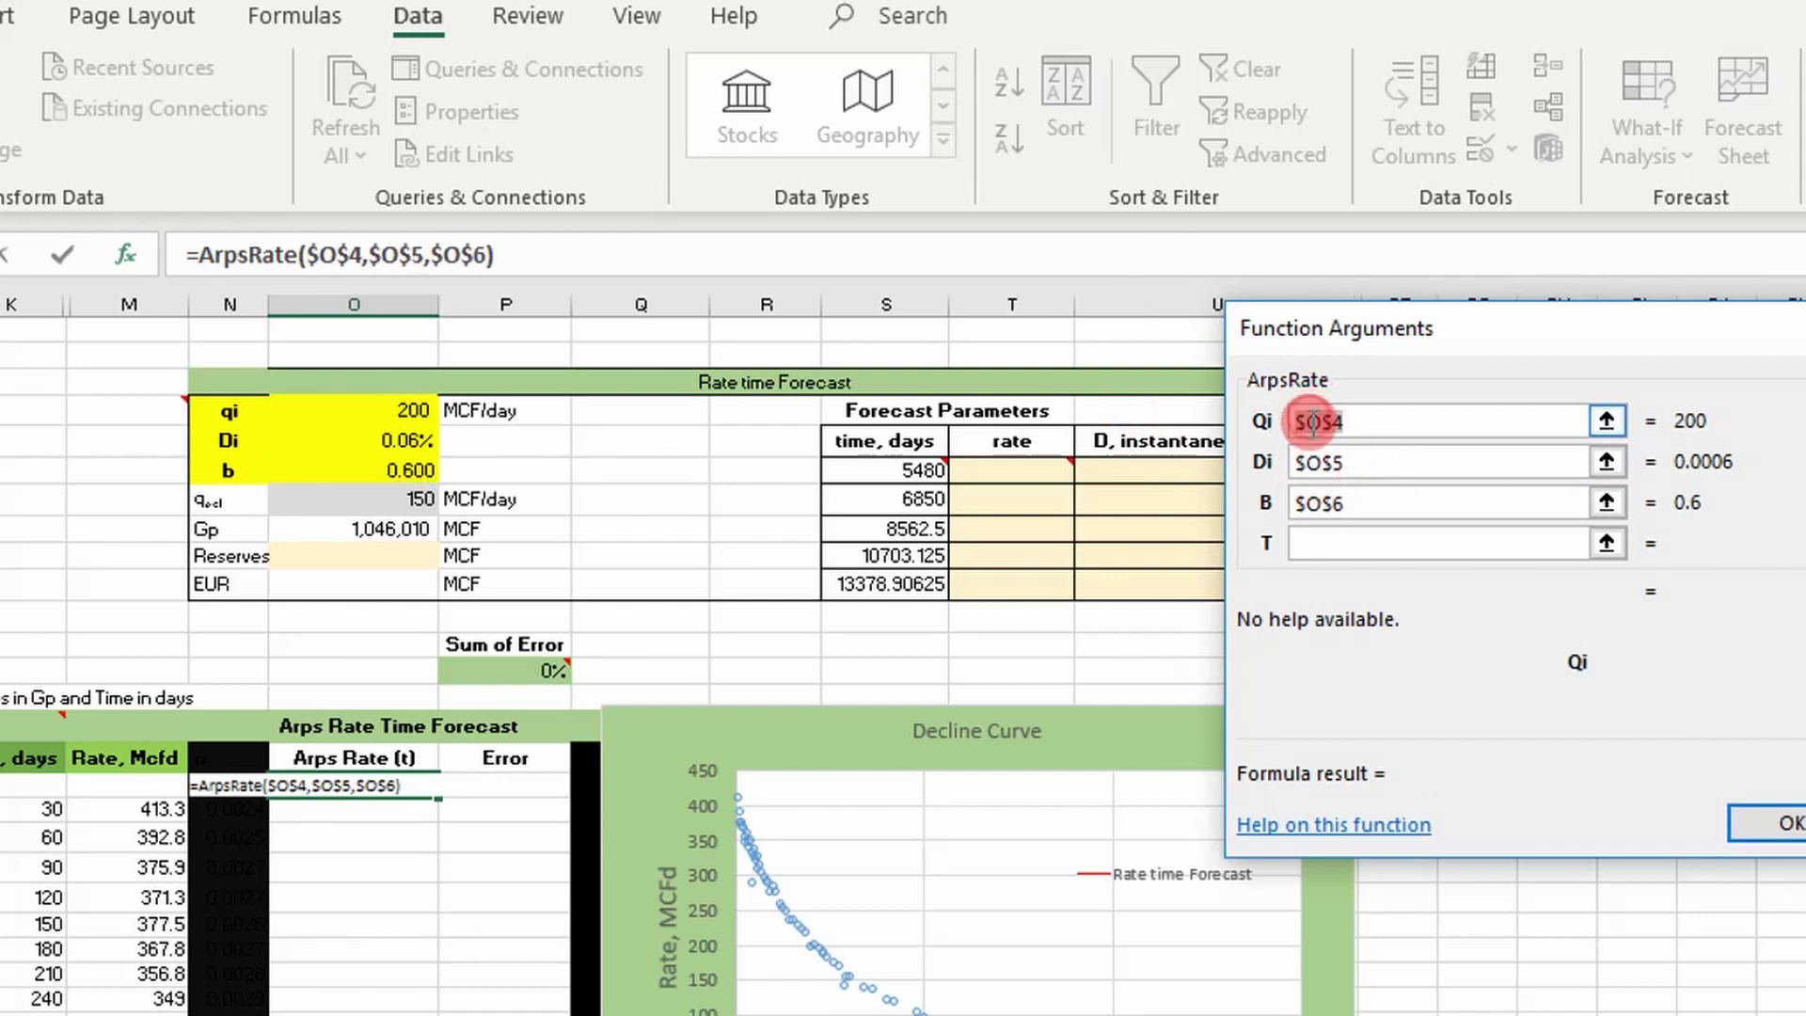
{"action": "left_click", "coordinate": [1335, 533]}
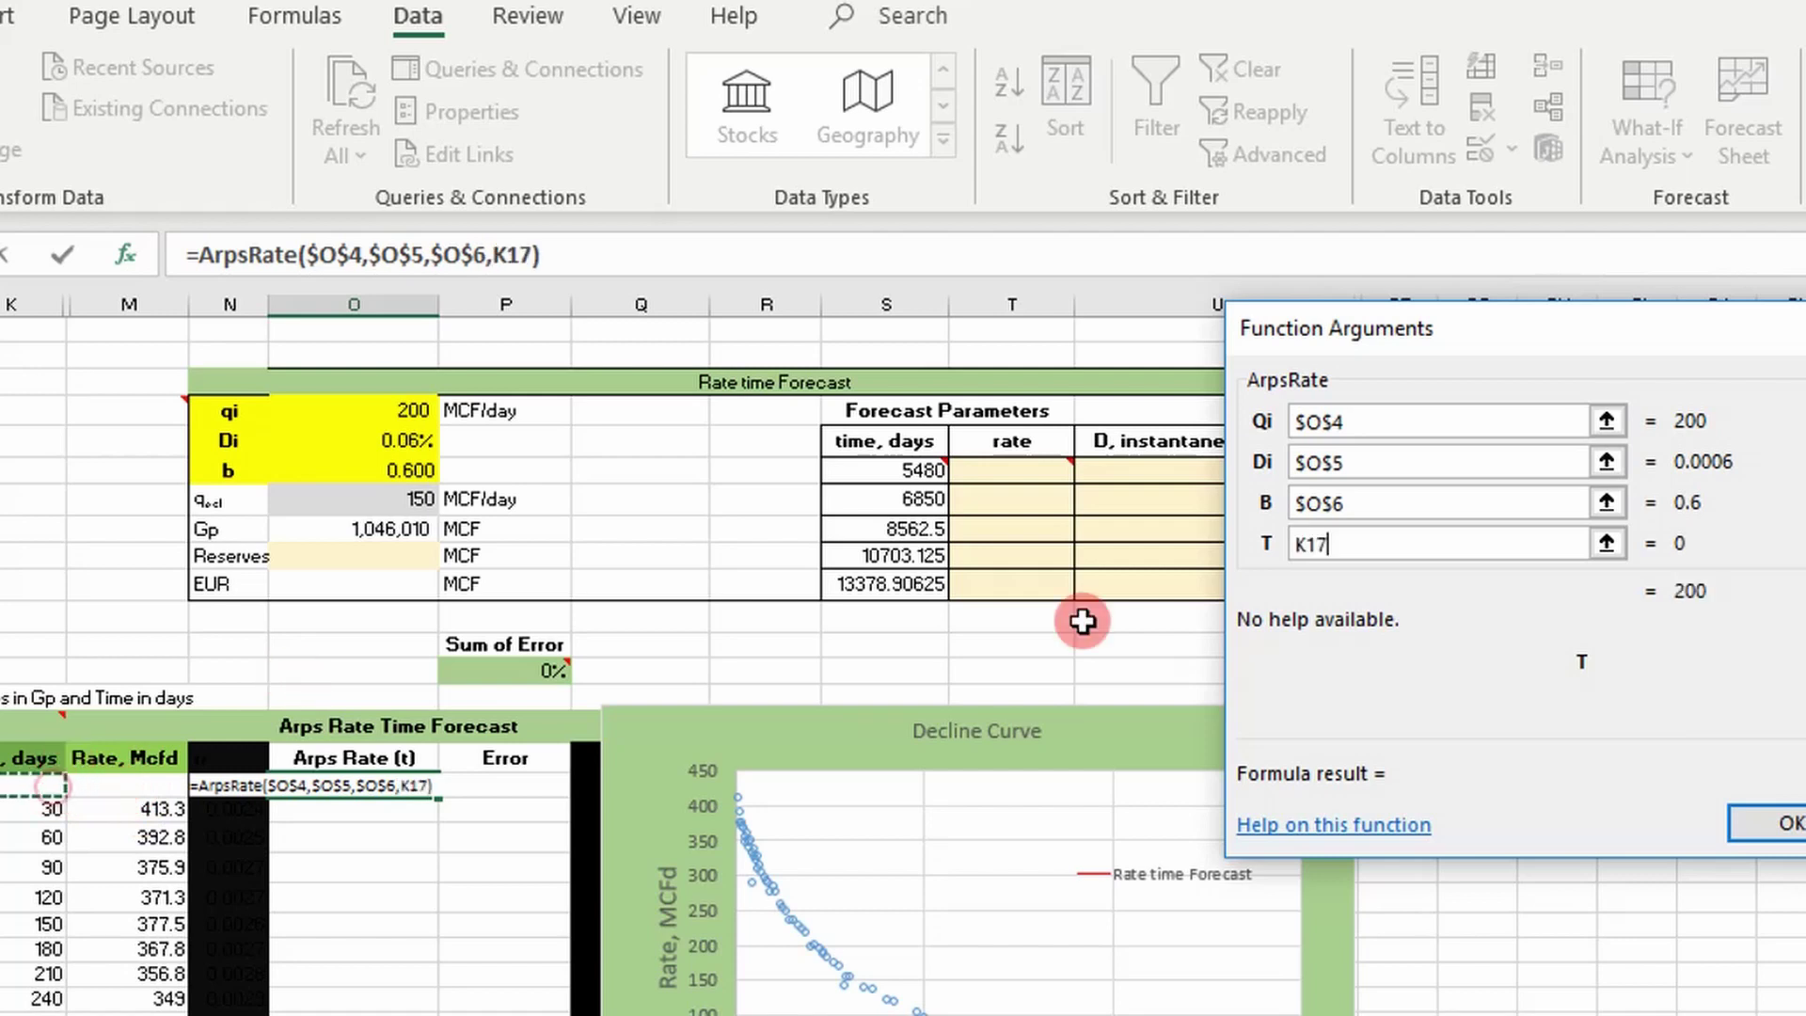
{"action": "key", "text": "F4"}
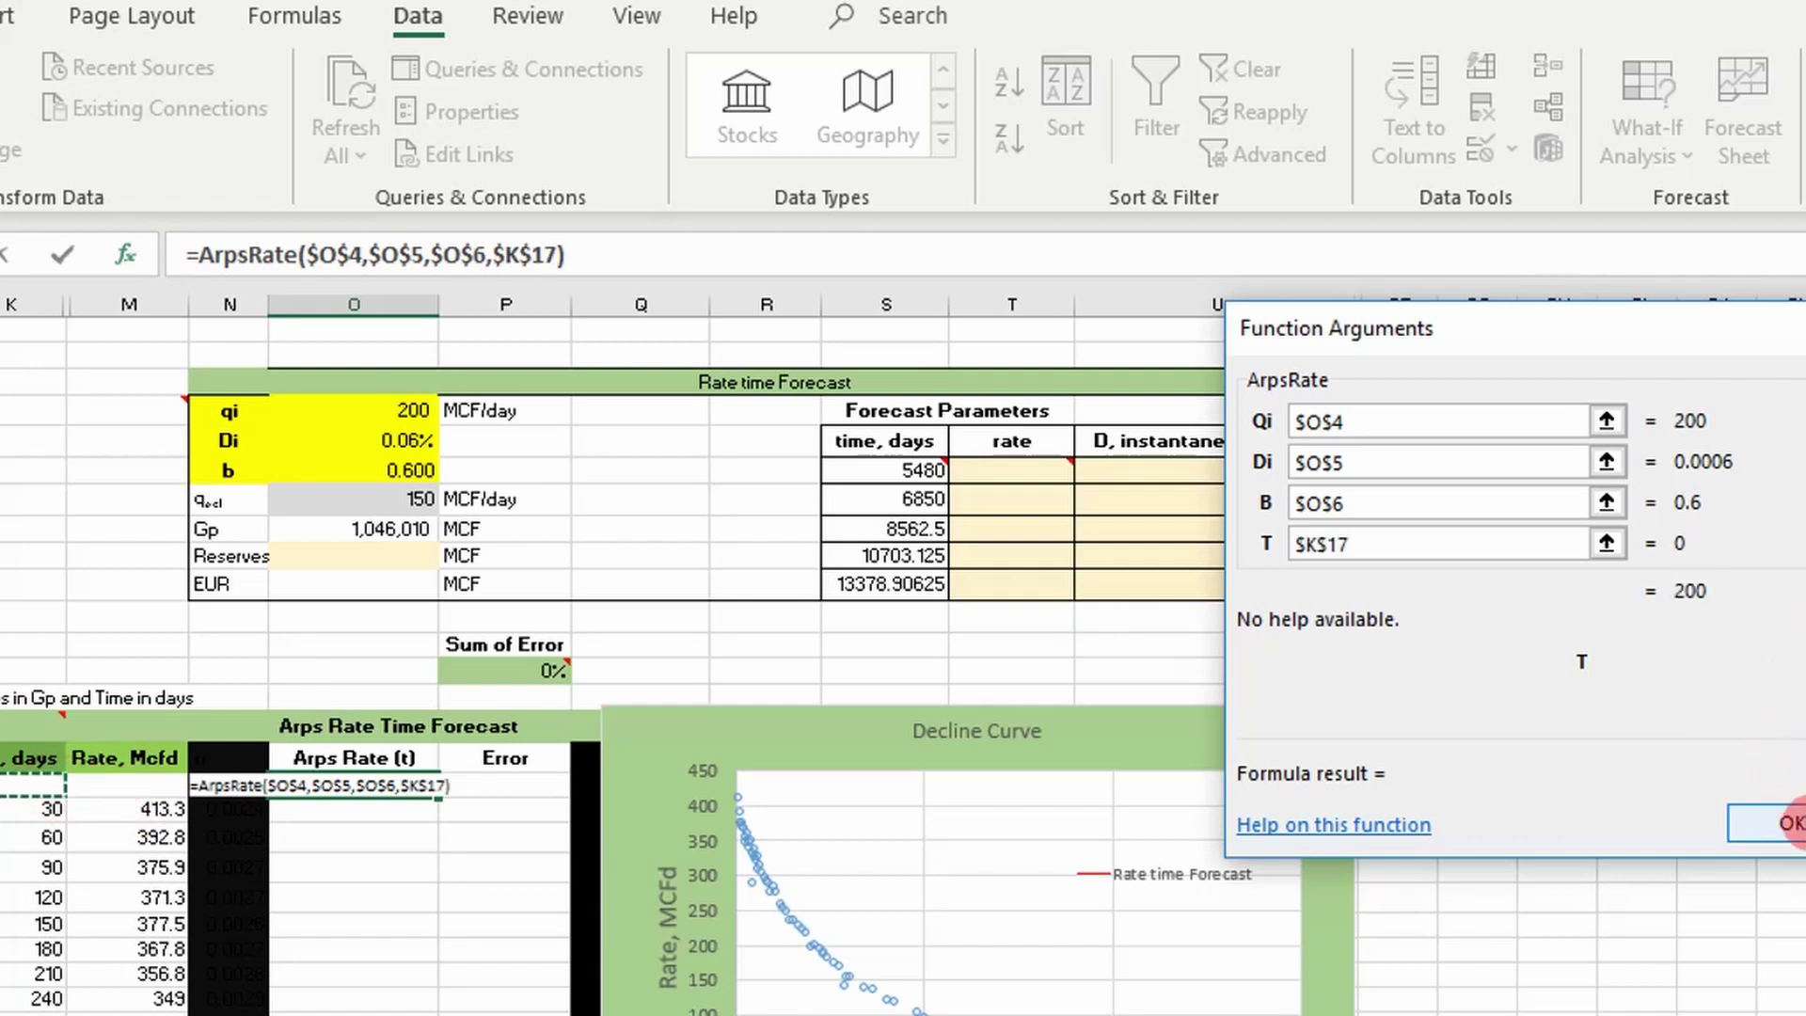
Confirm the ArpsRate formula and fill it down the Arps Rate (t) column.
{"action": "left_click", "coordinate": [1790, 823]}
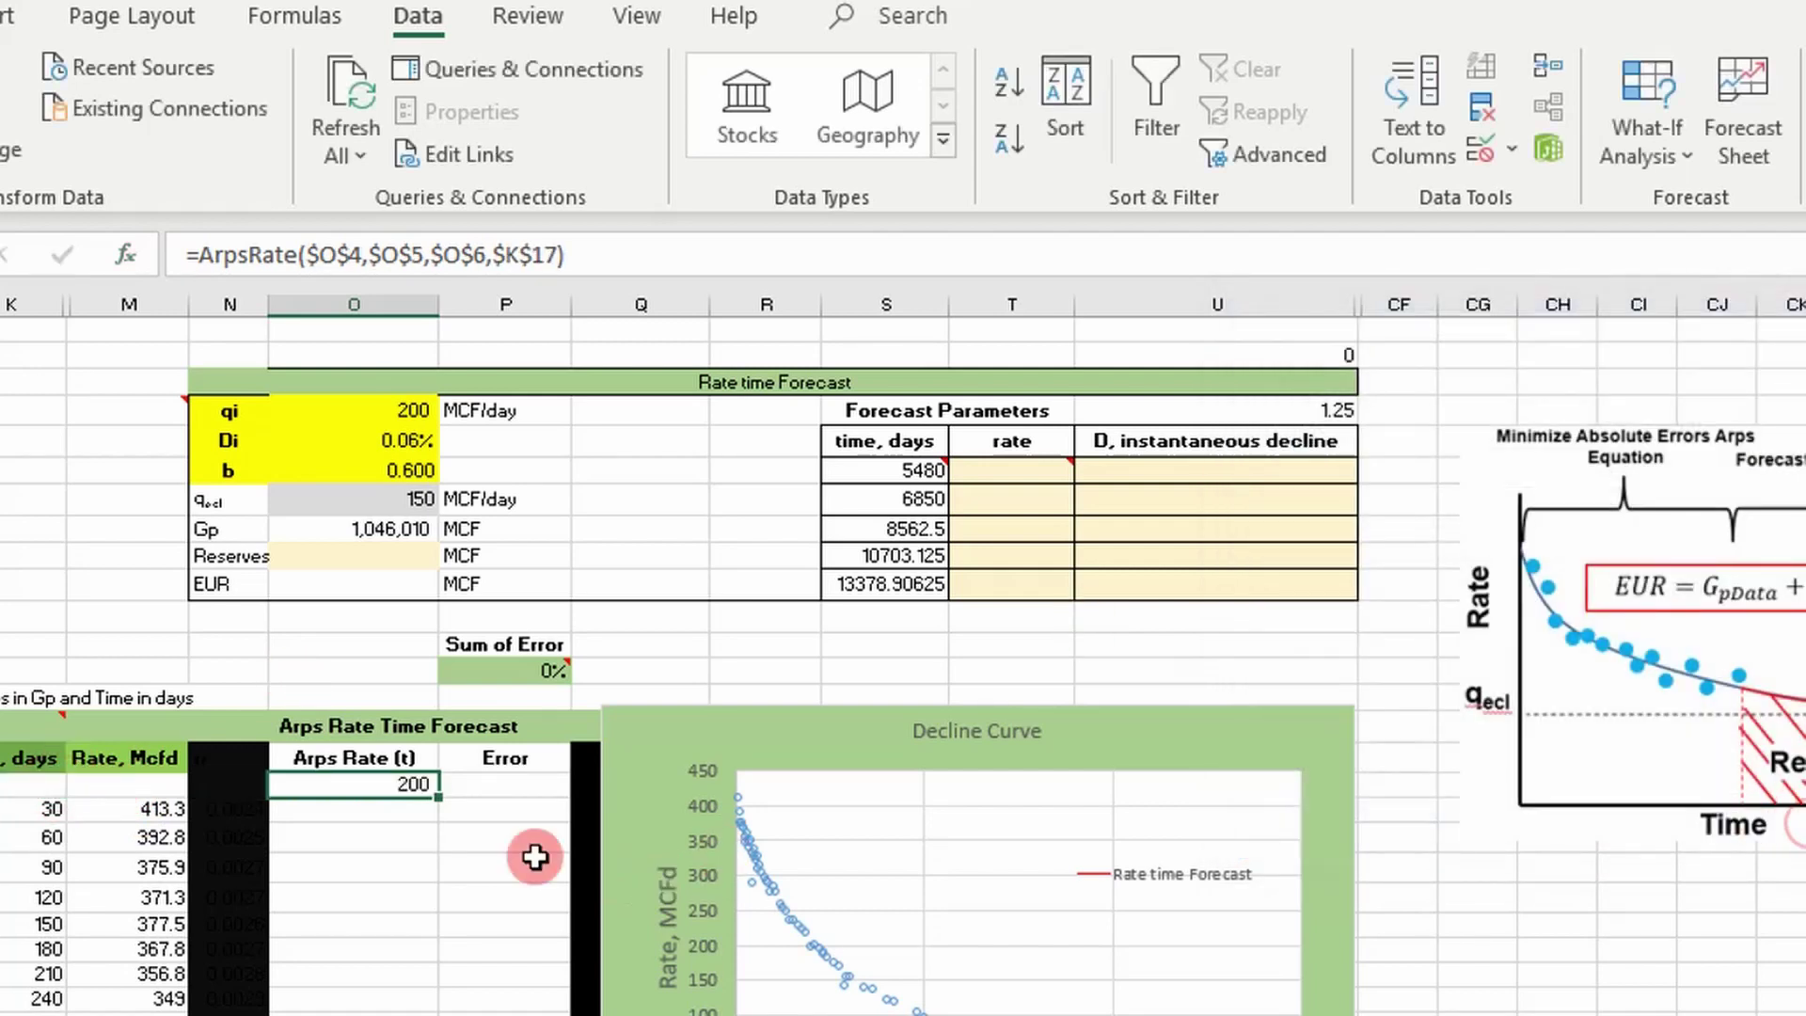
{"action": "double_click", "coordinate": [433, 799]}
{"action": "scroll", "coordinate": [313, 840], "scroll_direction": "down", "scroll_amount": 3}
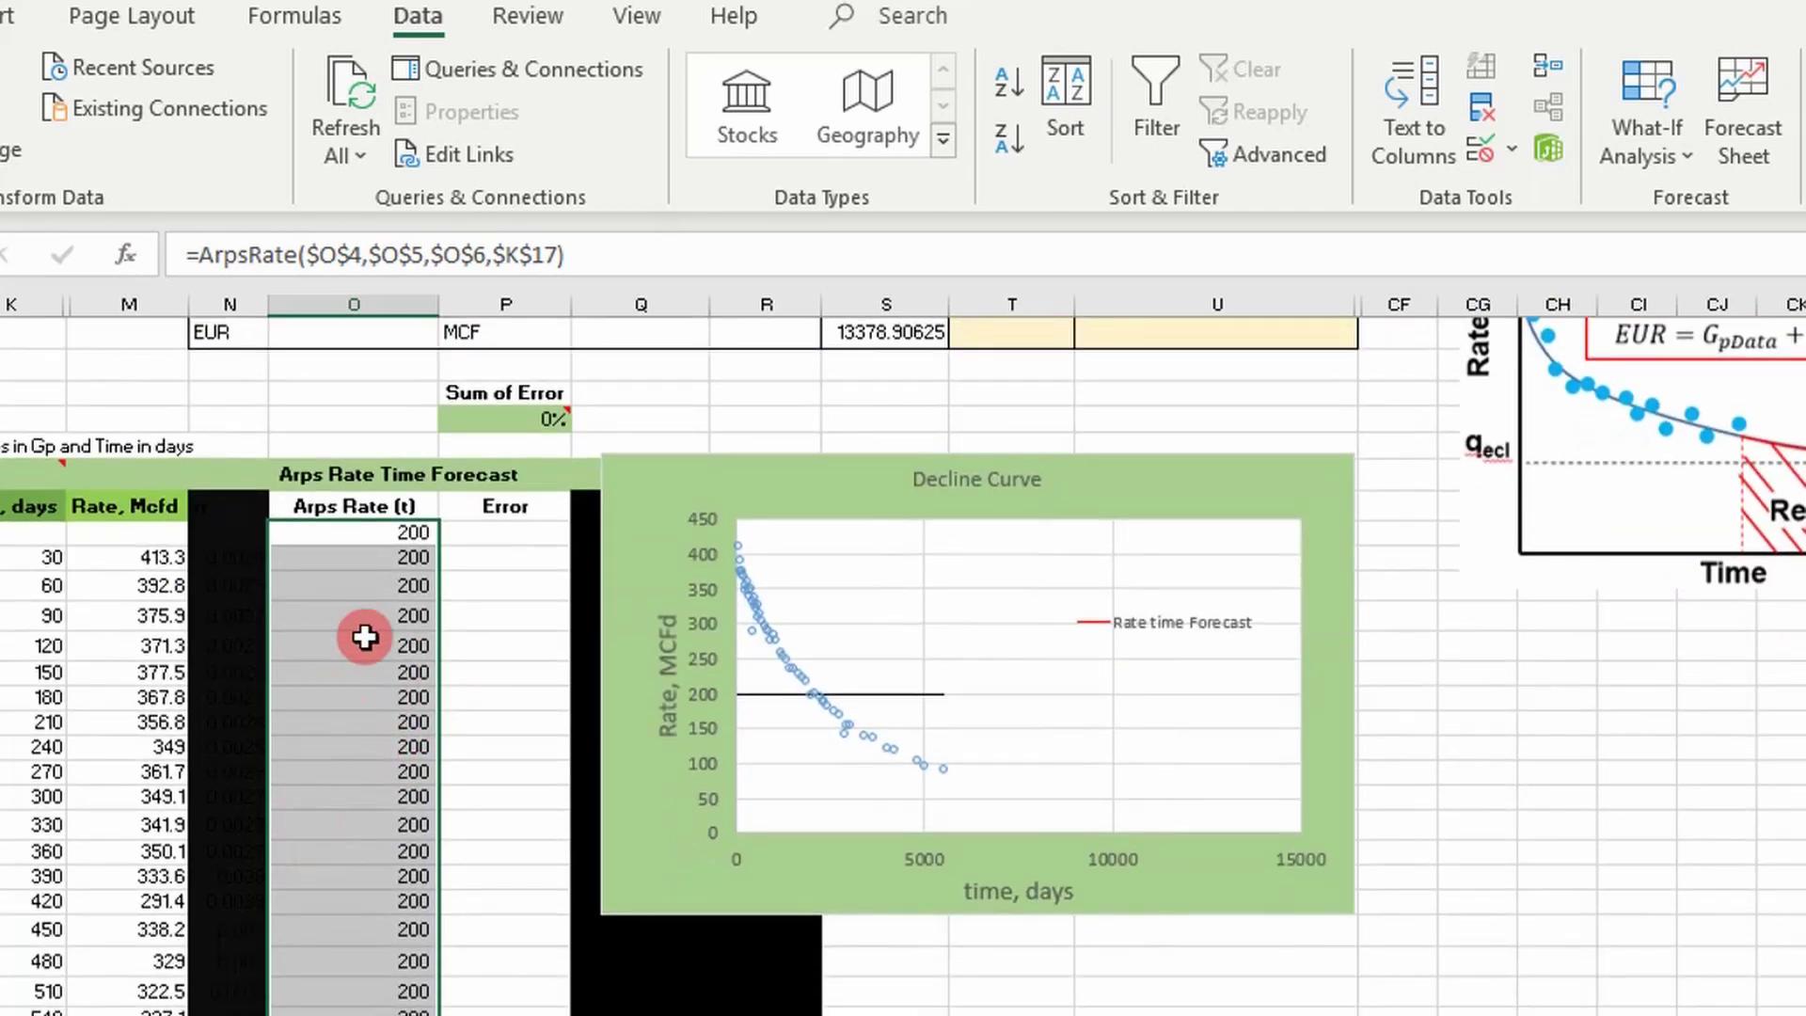
Change $K$17 back to relative K17 and refill the column, rates falling from 200 to 153.
{"action": "double_click", "coordinate": [404, 535]}
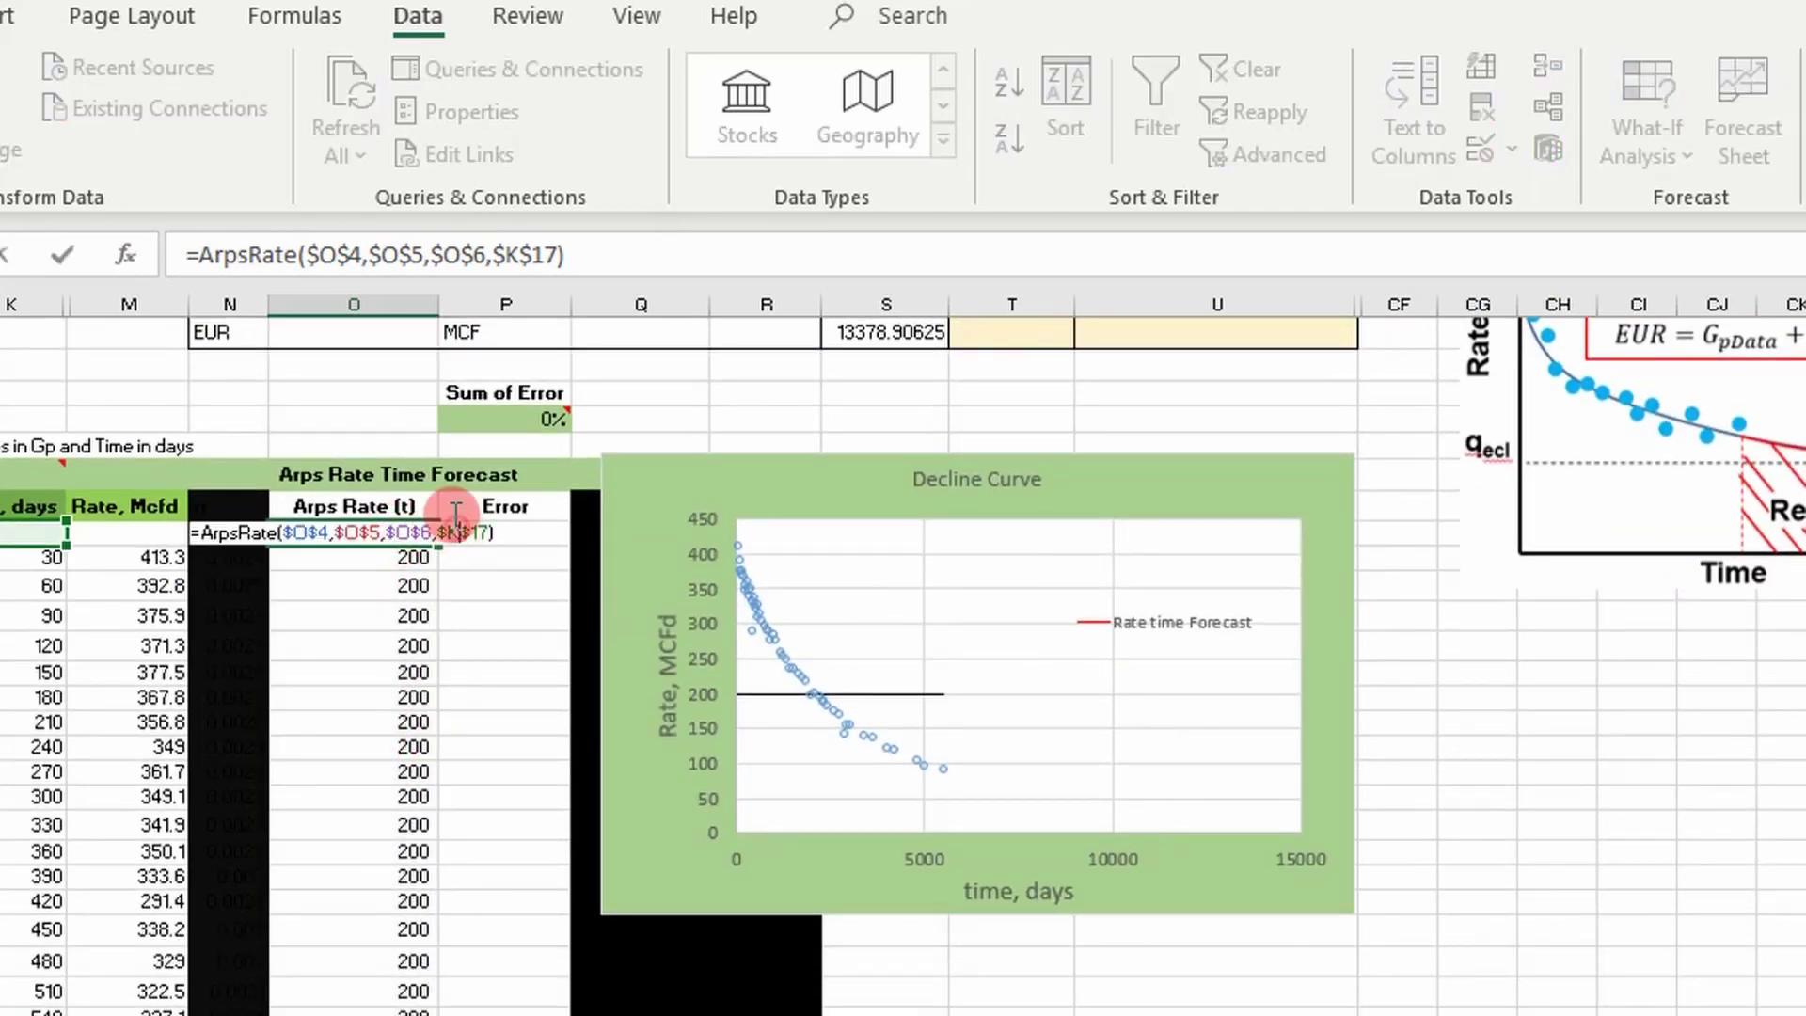
{"action": "left_click", "coordinate": [505, 242]}
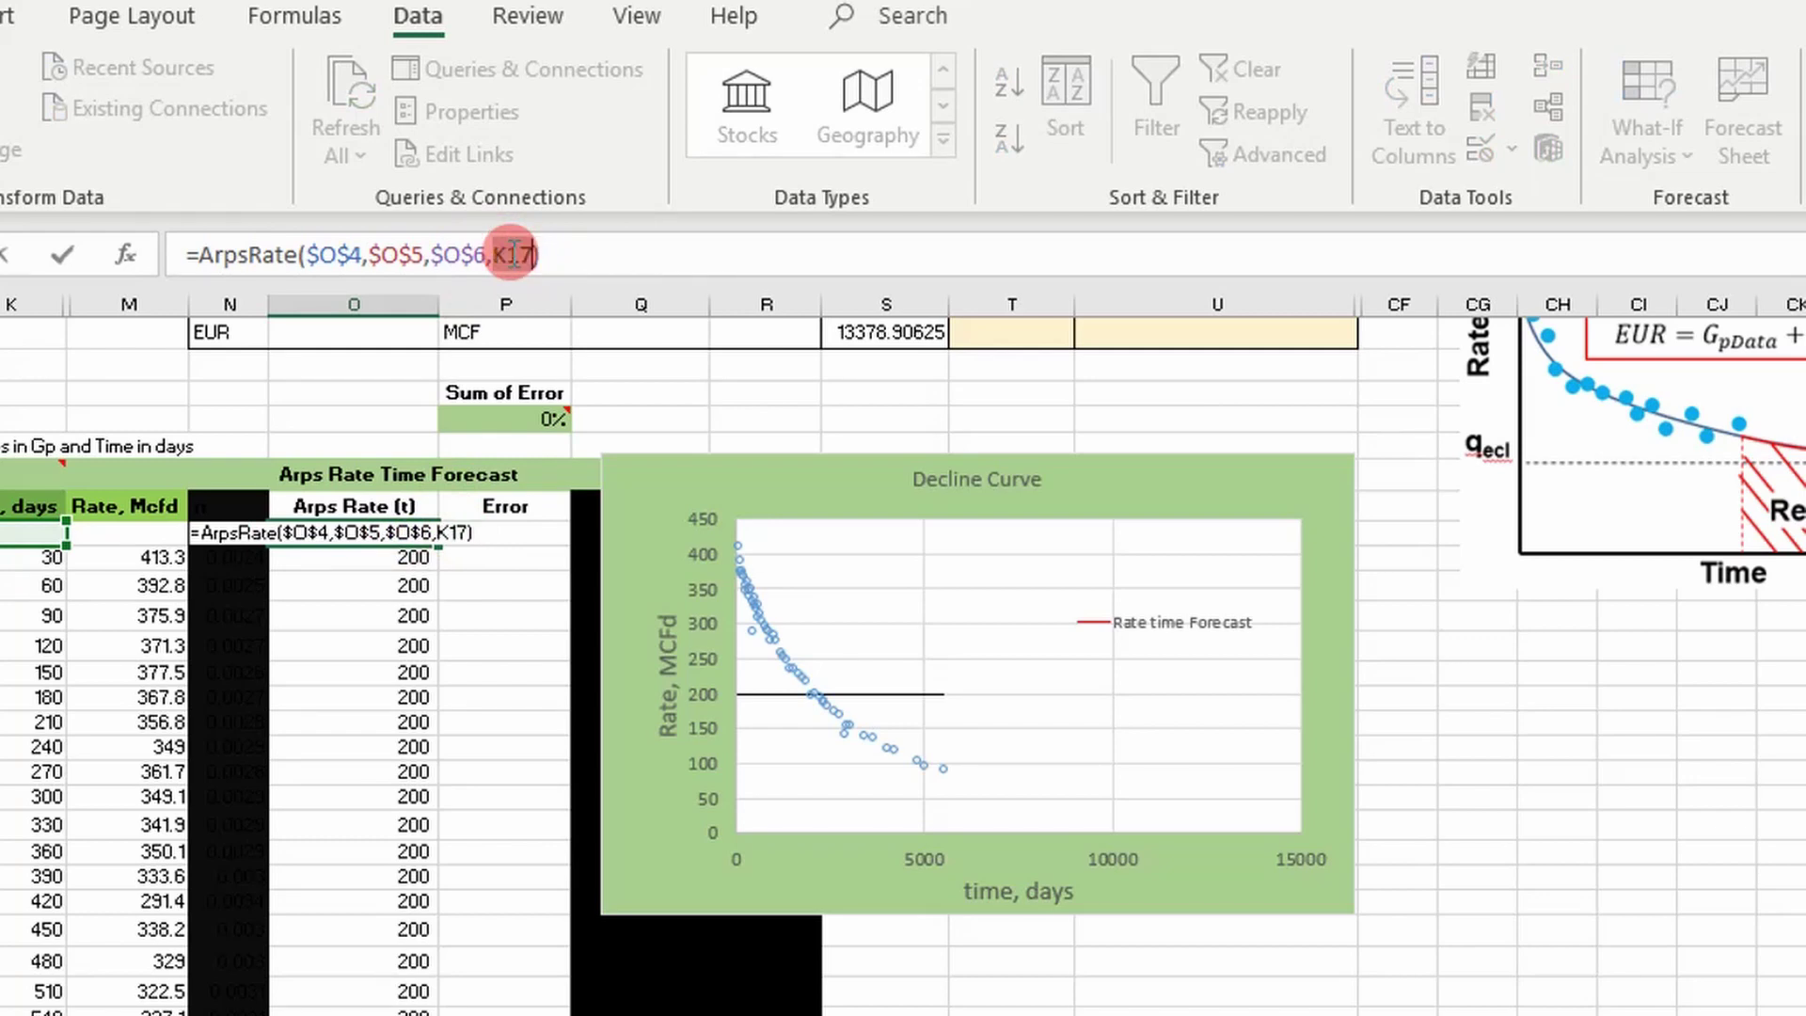
{"action": "key", "text": "F4"}
{"action": "key", "text": "Return"}
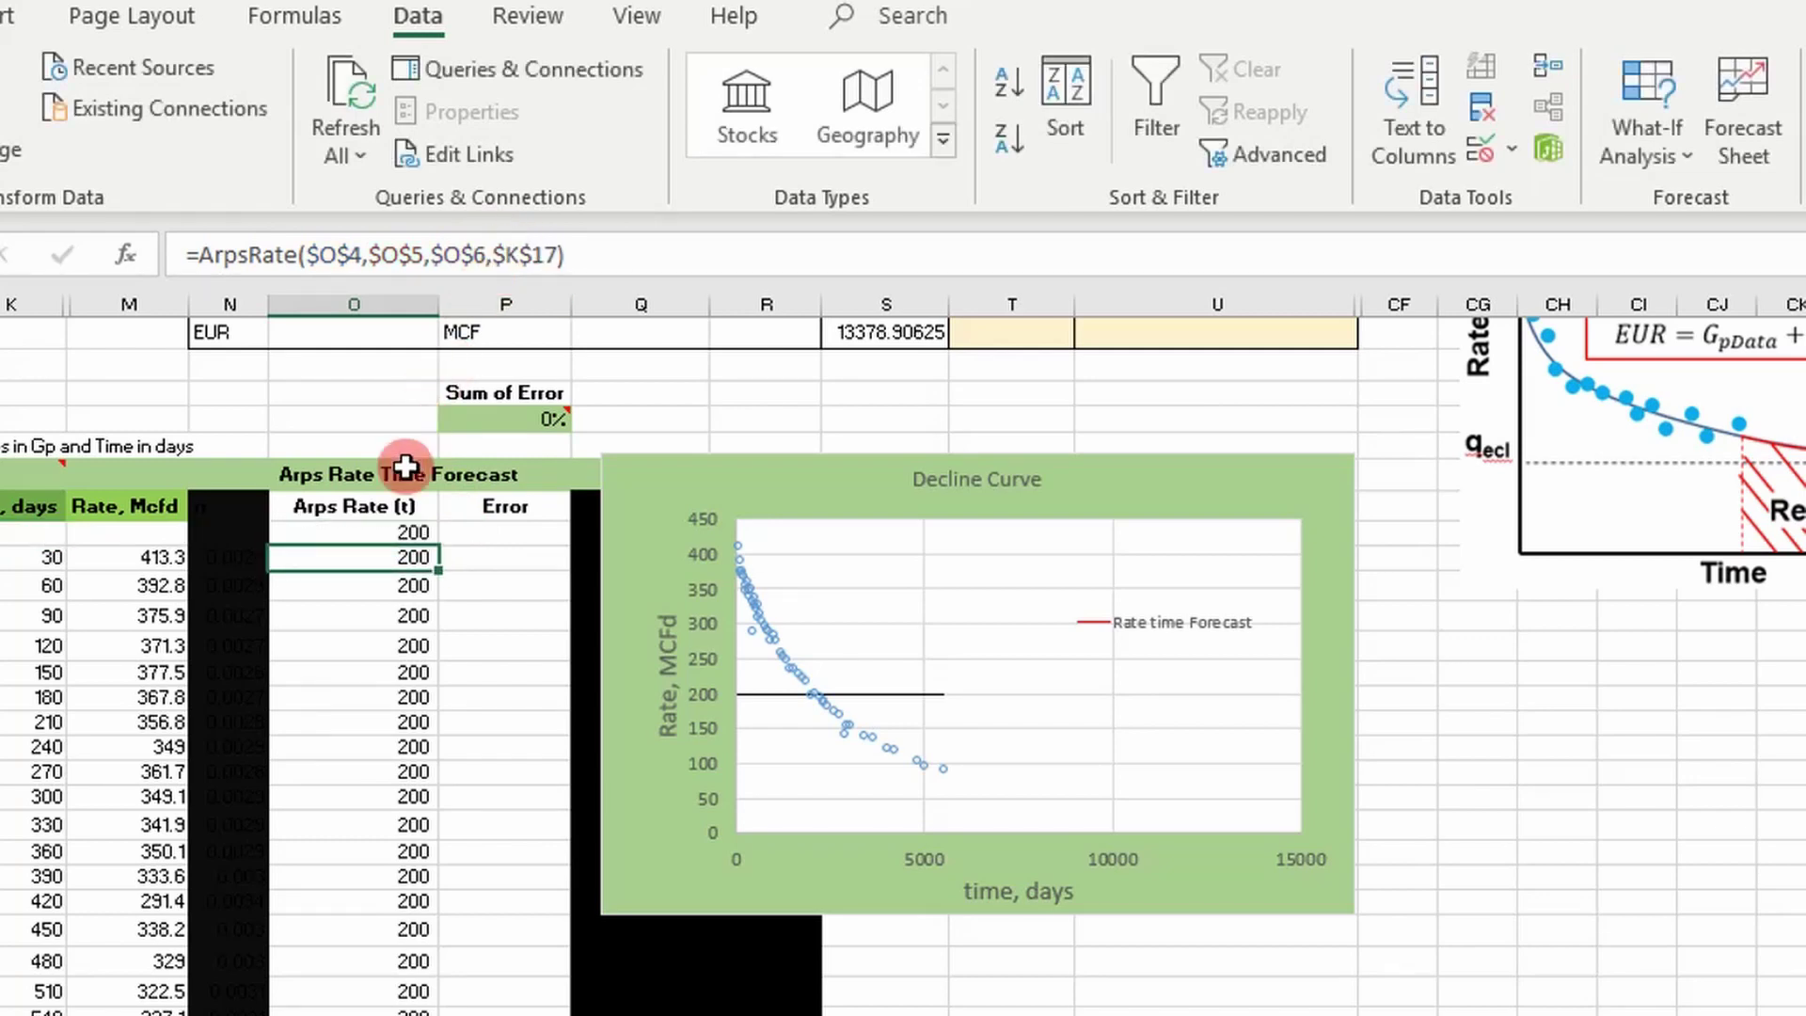
{"action": "left_click", "coordinate": [430, 535]}
{"action": "double_click", "coordinate": [440, 545]}
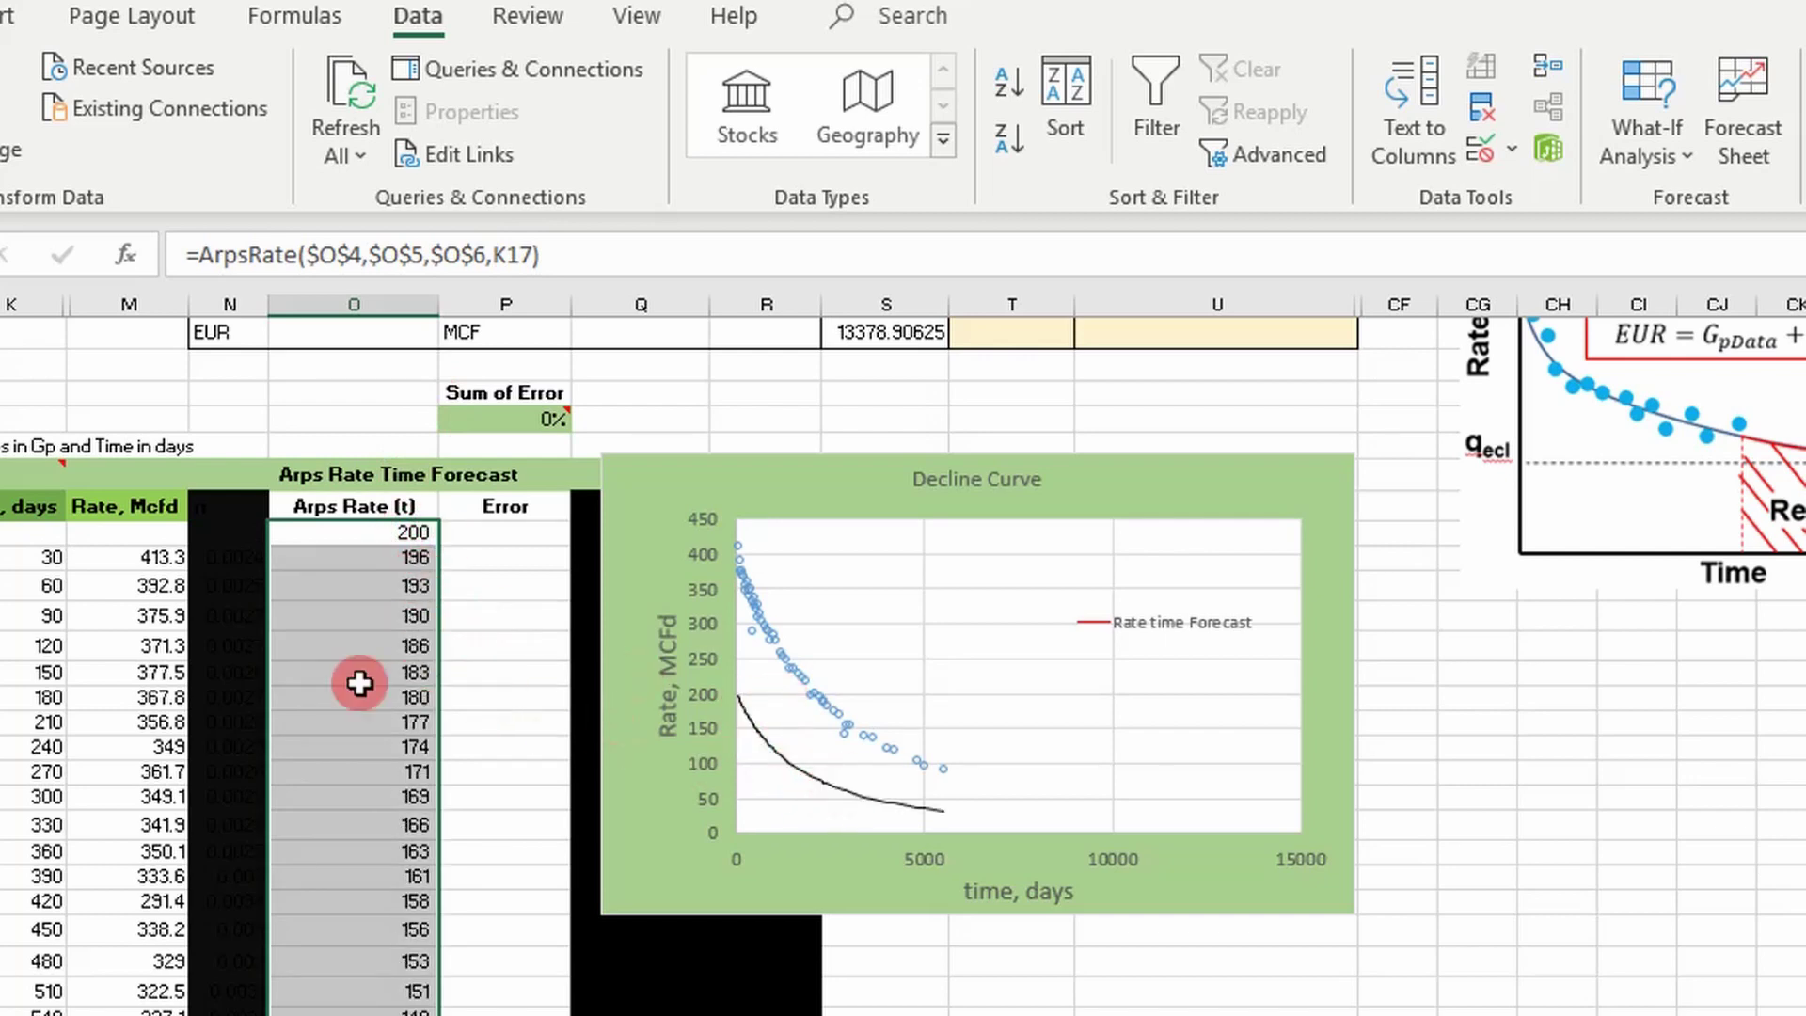
Check the forecast curve on the Decline Curve chart and pick the first Error cell.
{"action": "left_click", "coordinate": [775, 751]}
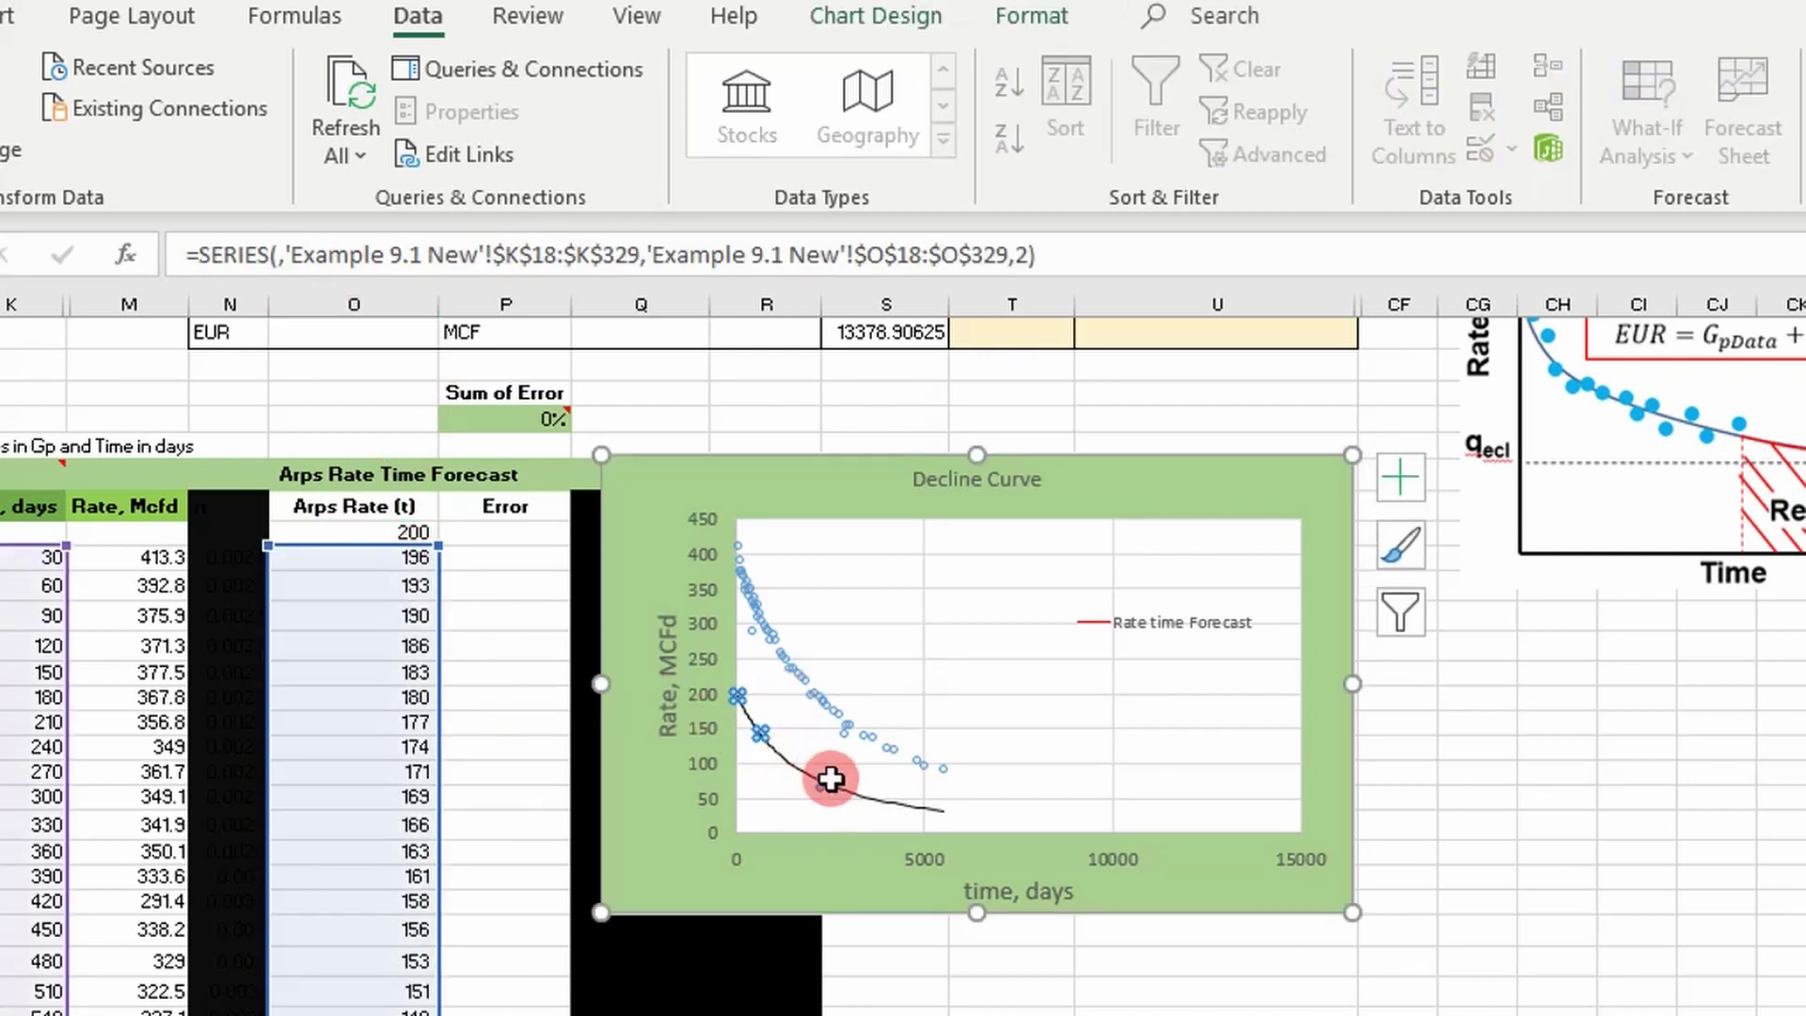
{"action": "left_click", "coordinate": [1091, 1004]}
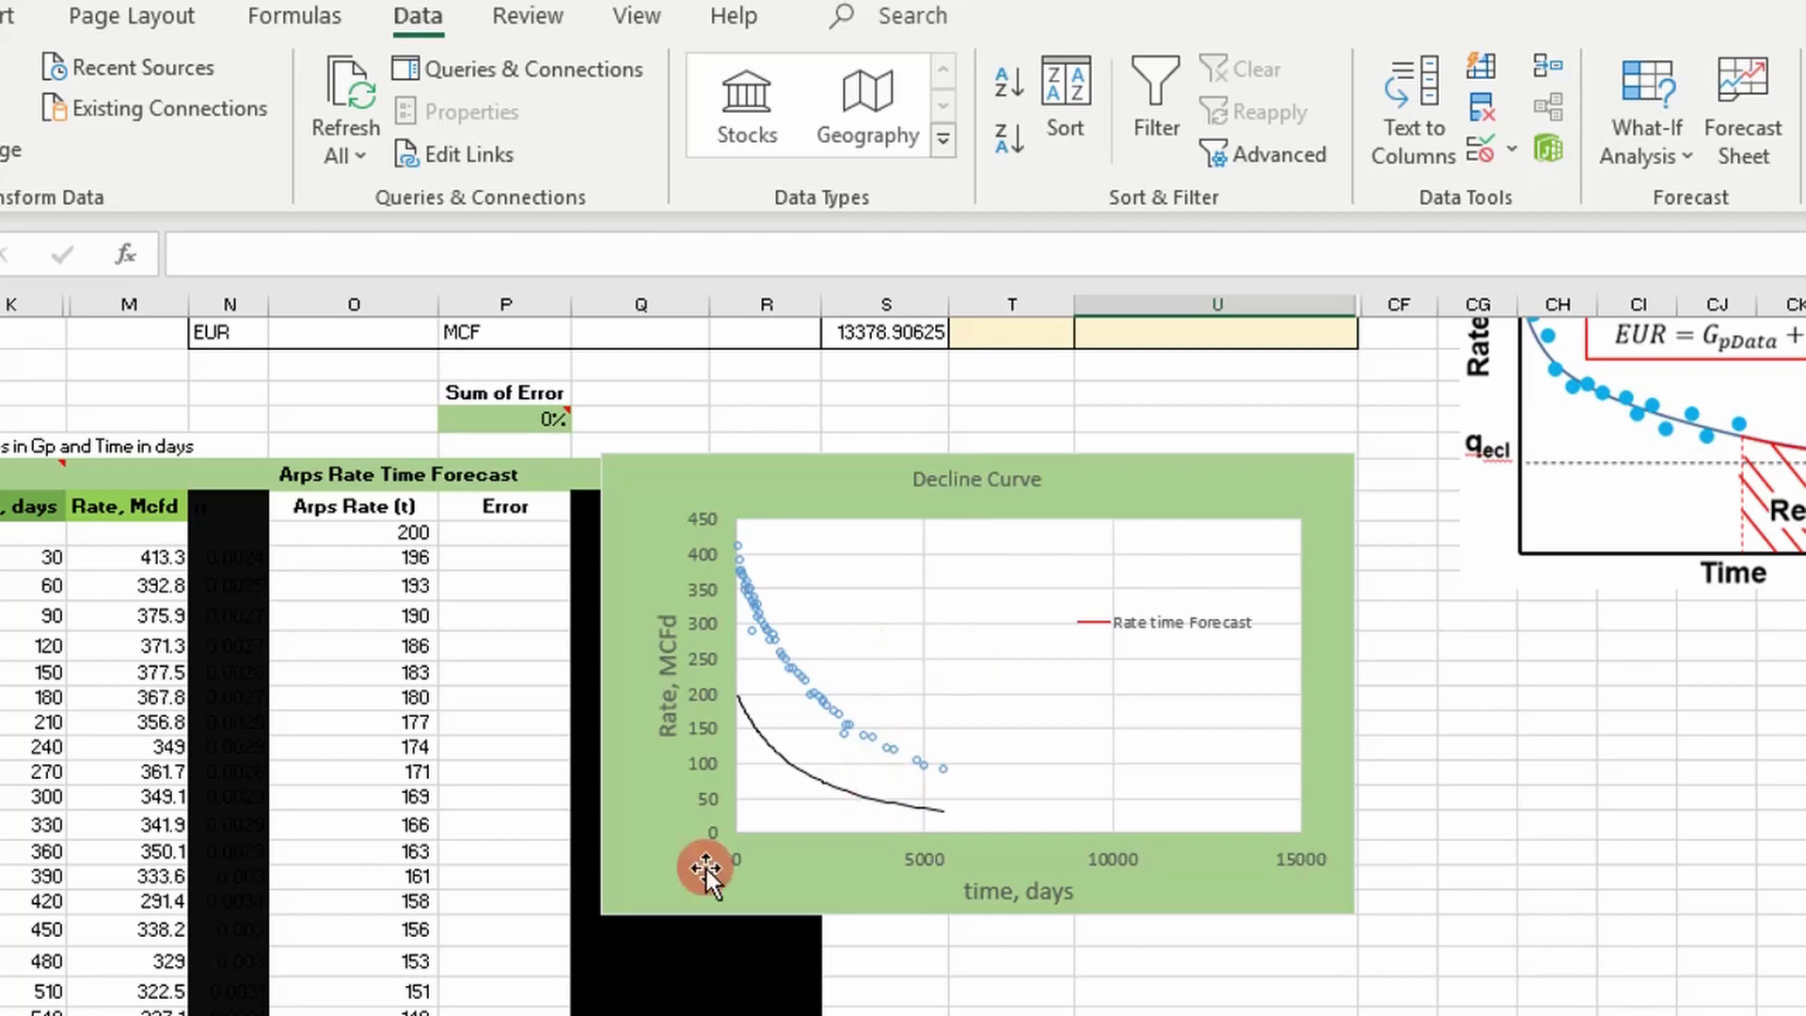
{"action": "scroll", "coordinate": [454, 533], "scroll_direction": "up", "scroll_amount": 1}
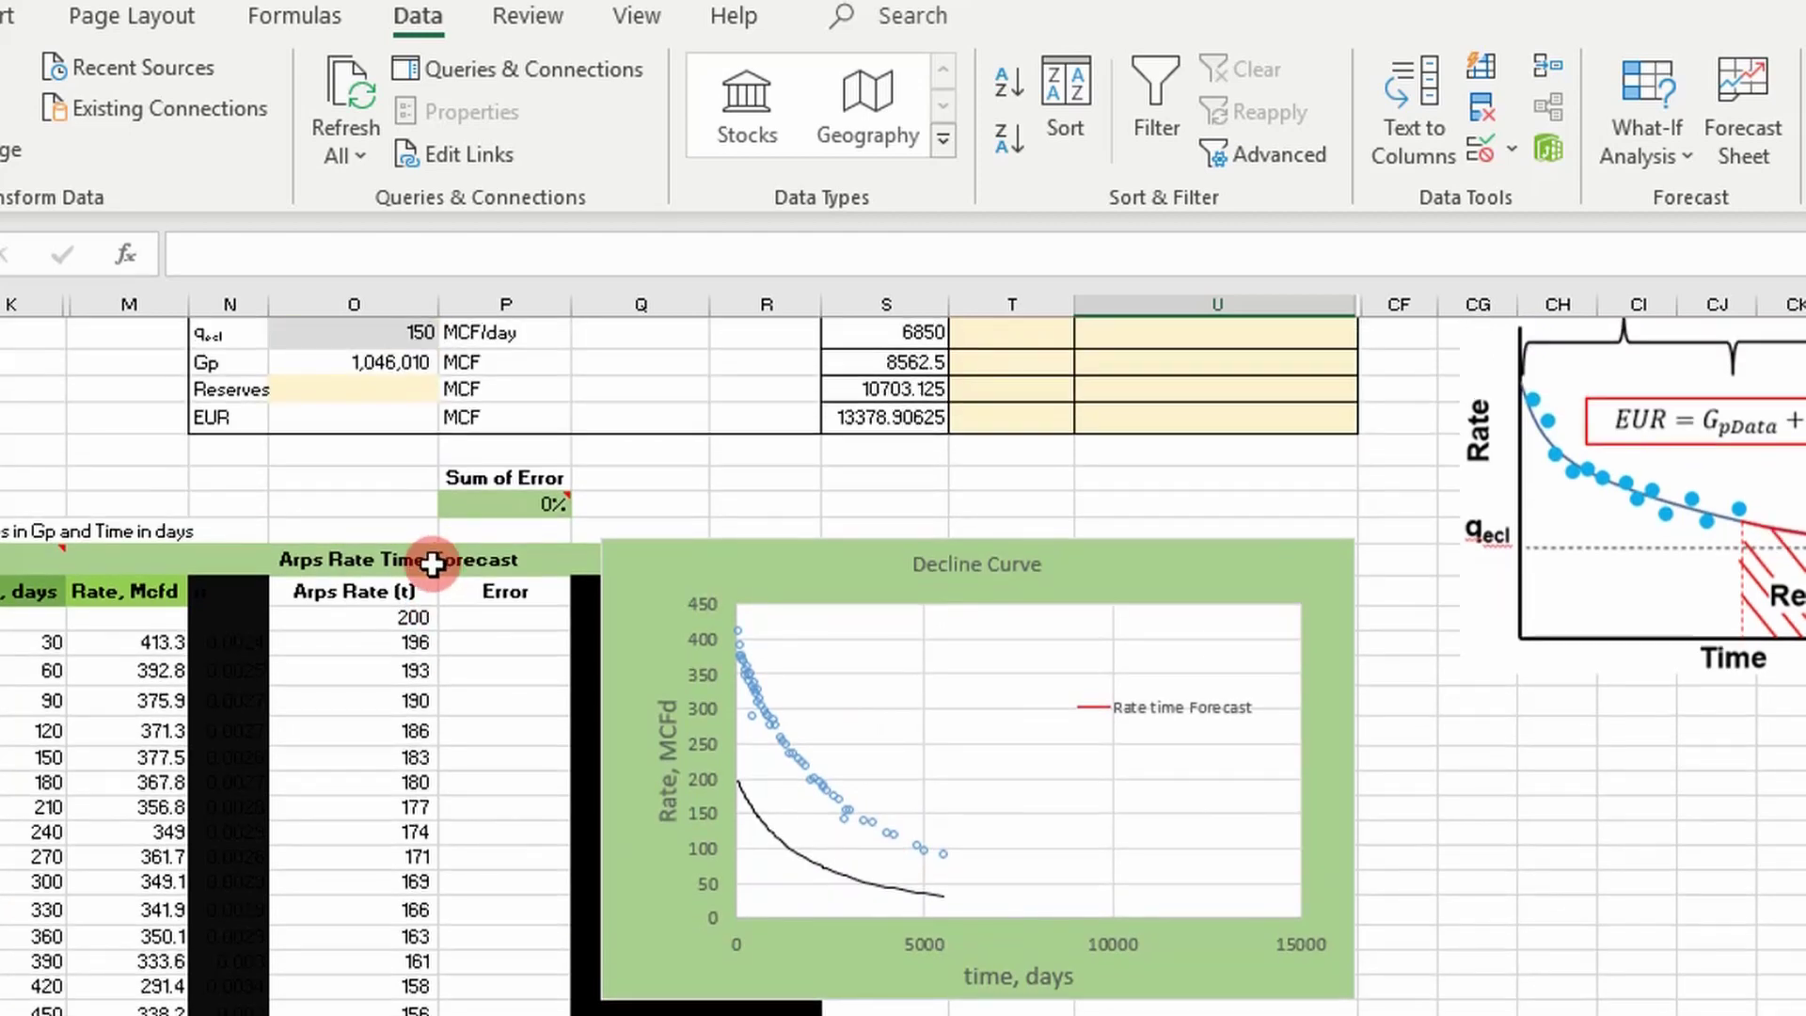
{"action": "left_click", "coordinate": [498, 612]}
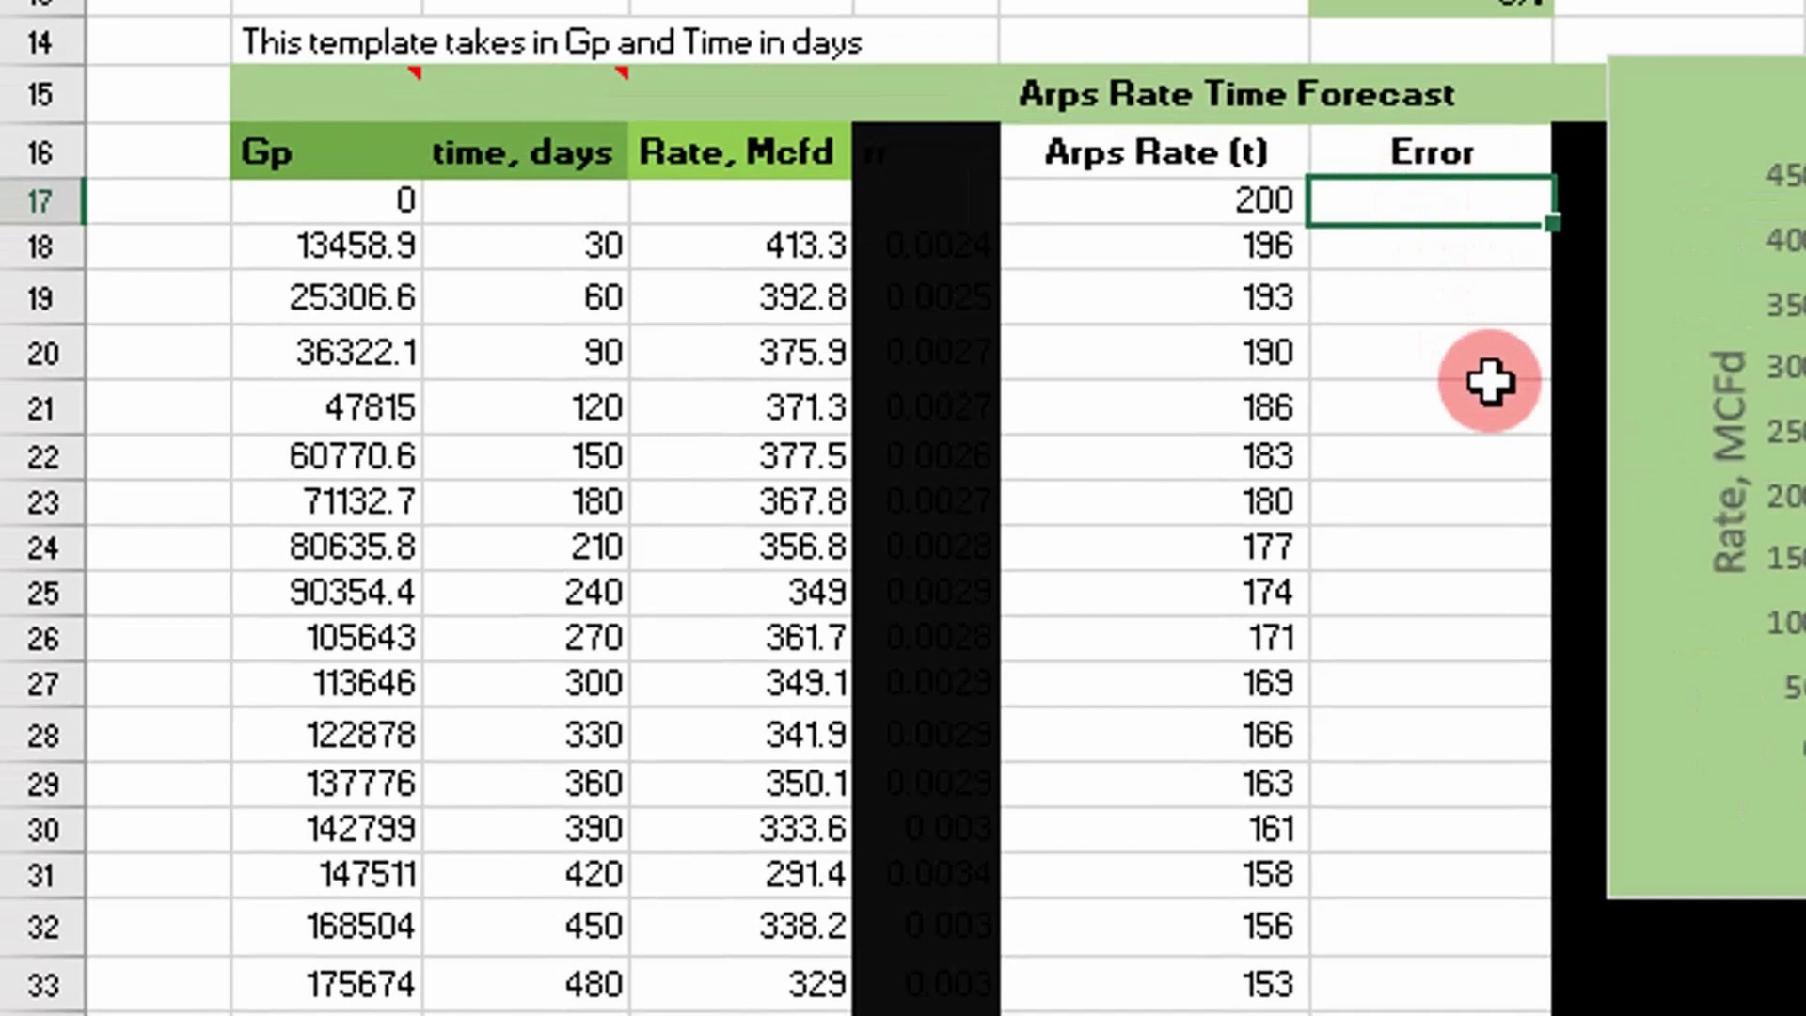
{"action": "key", "text": "Down"}
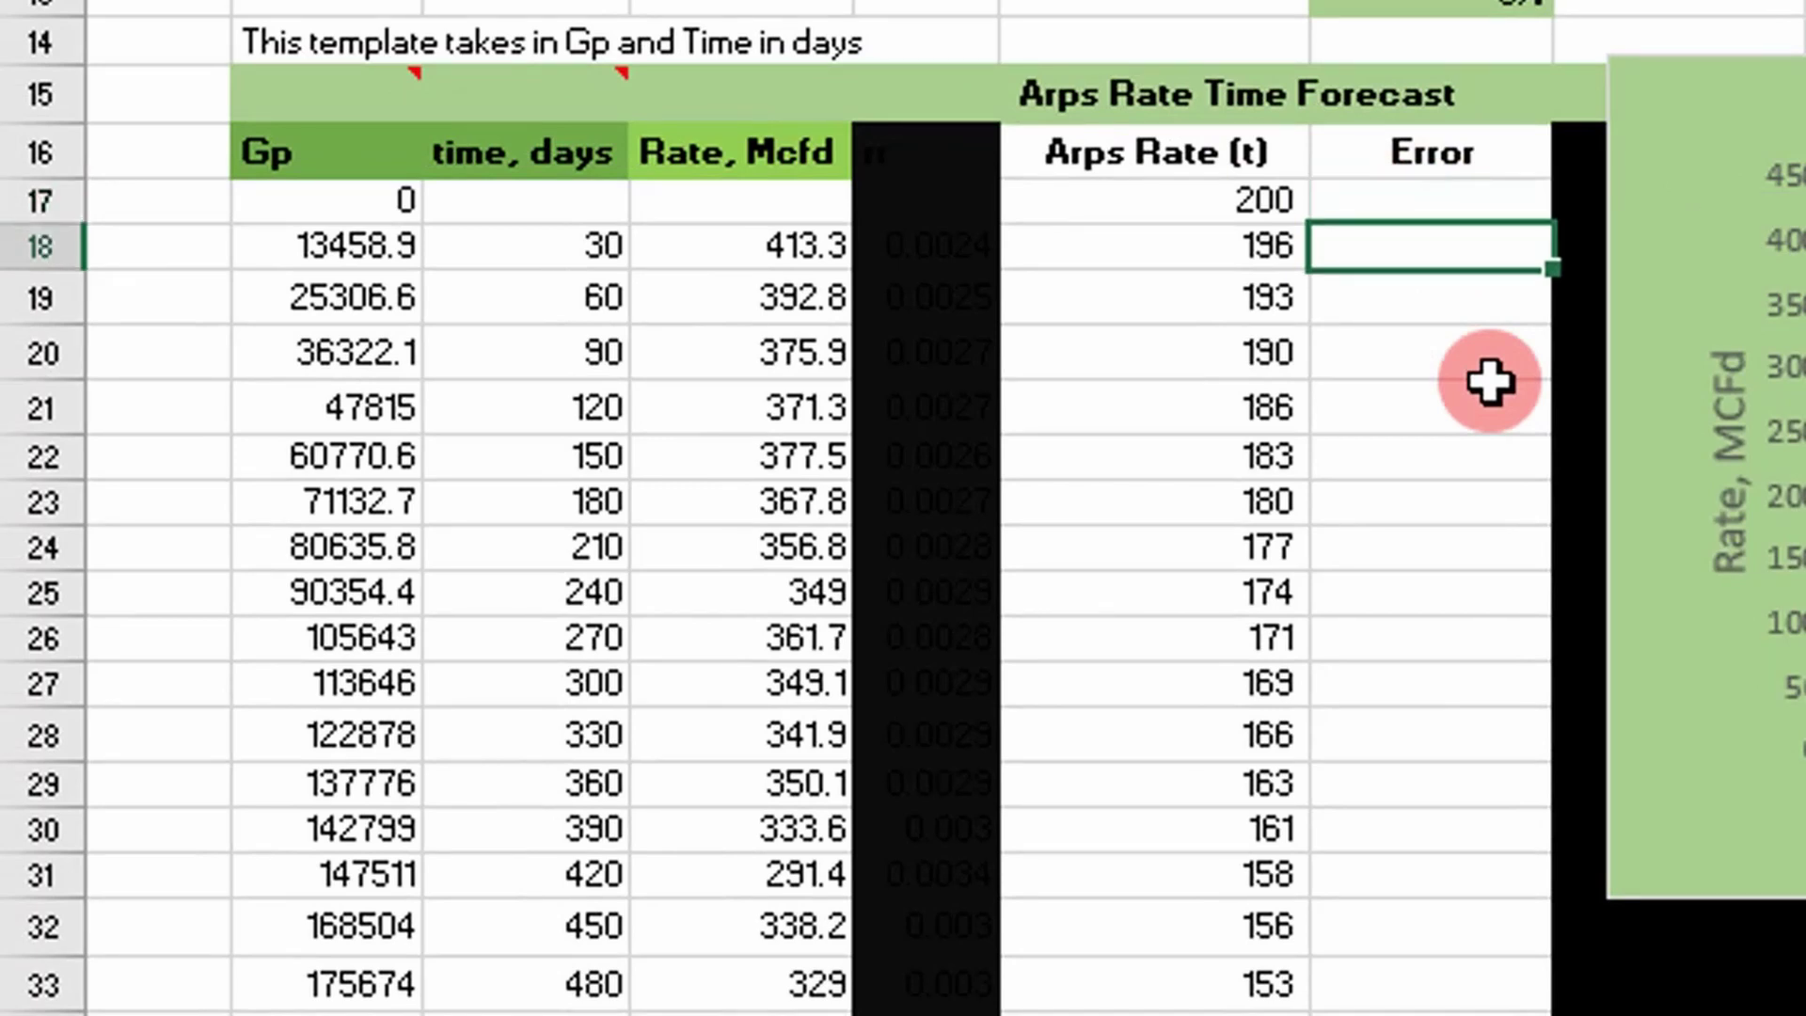
{"action": "type", "text": "=abs"}
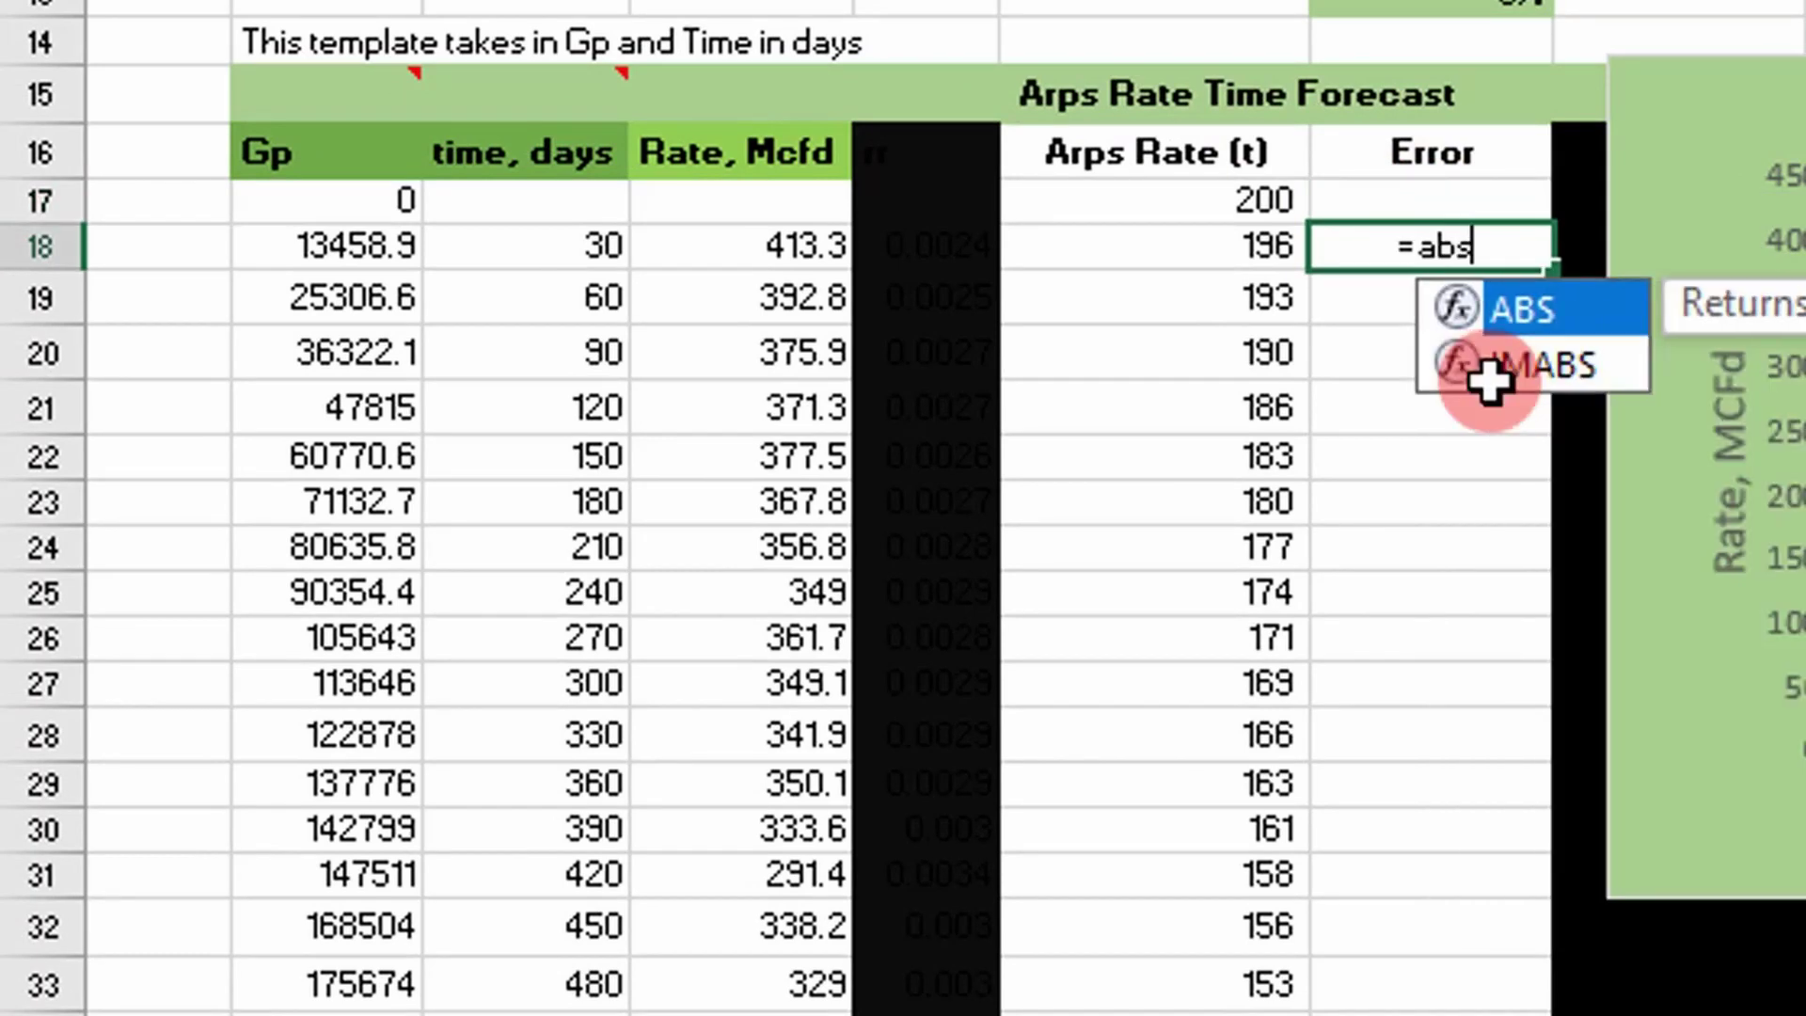
{"action": "key", "text": "Tab"}
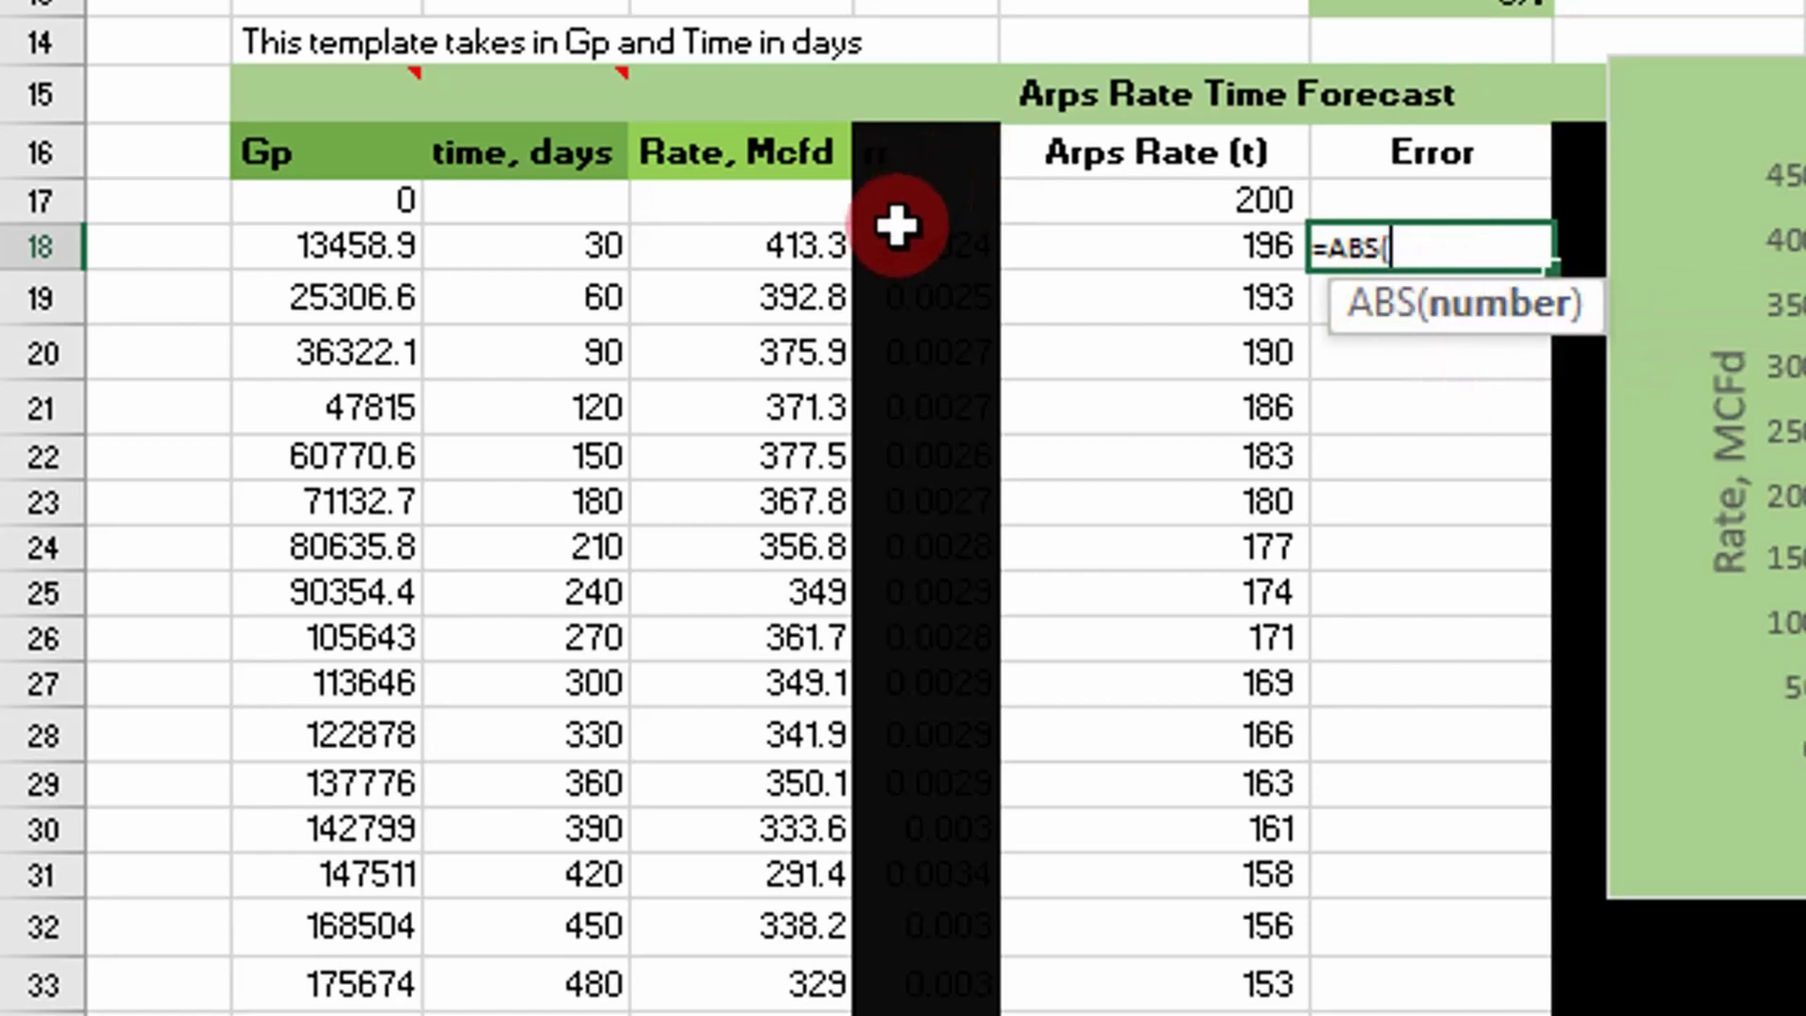
{"action": "left_click", "coordinate": [795, 235]}
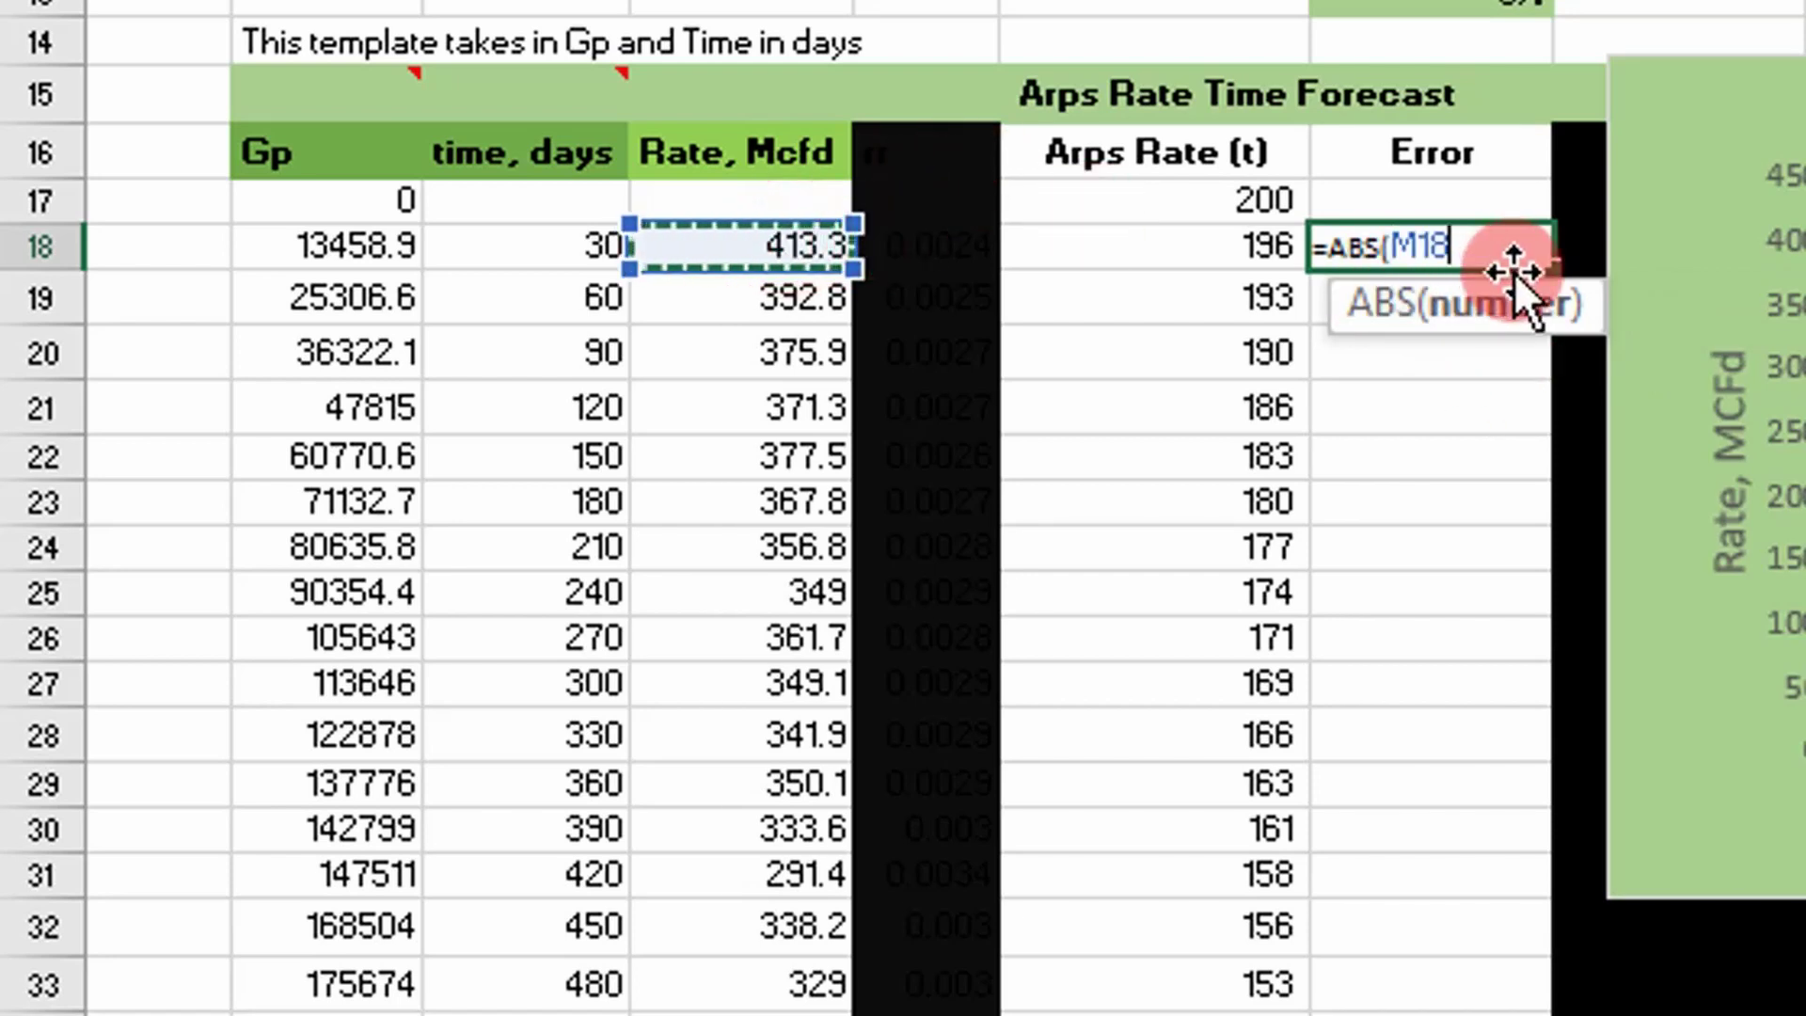
{"action": "type", "text": "-"}
{"action": "left_click", "coordinate": [1230, 248]}
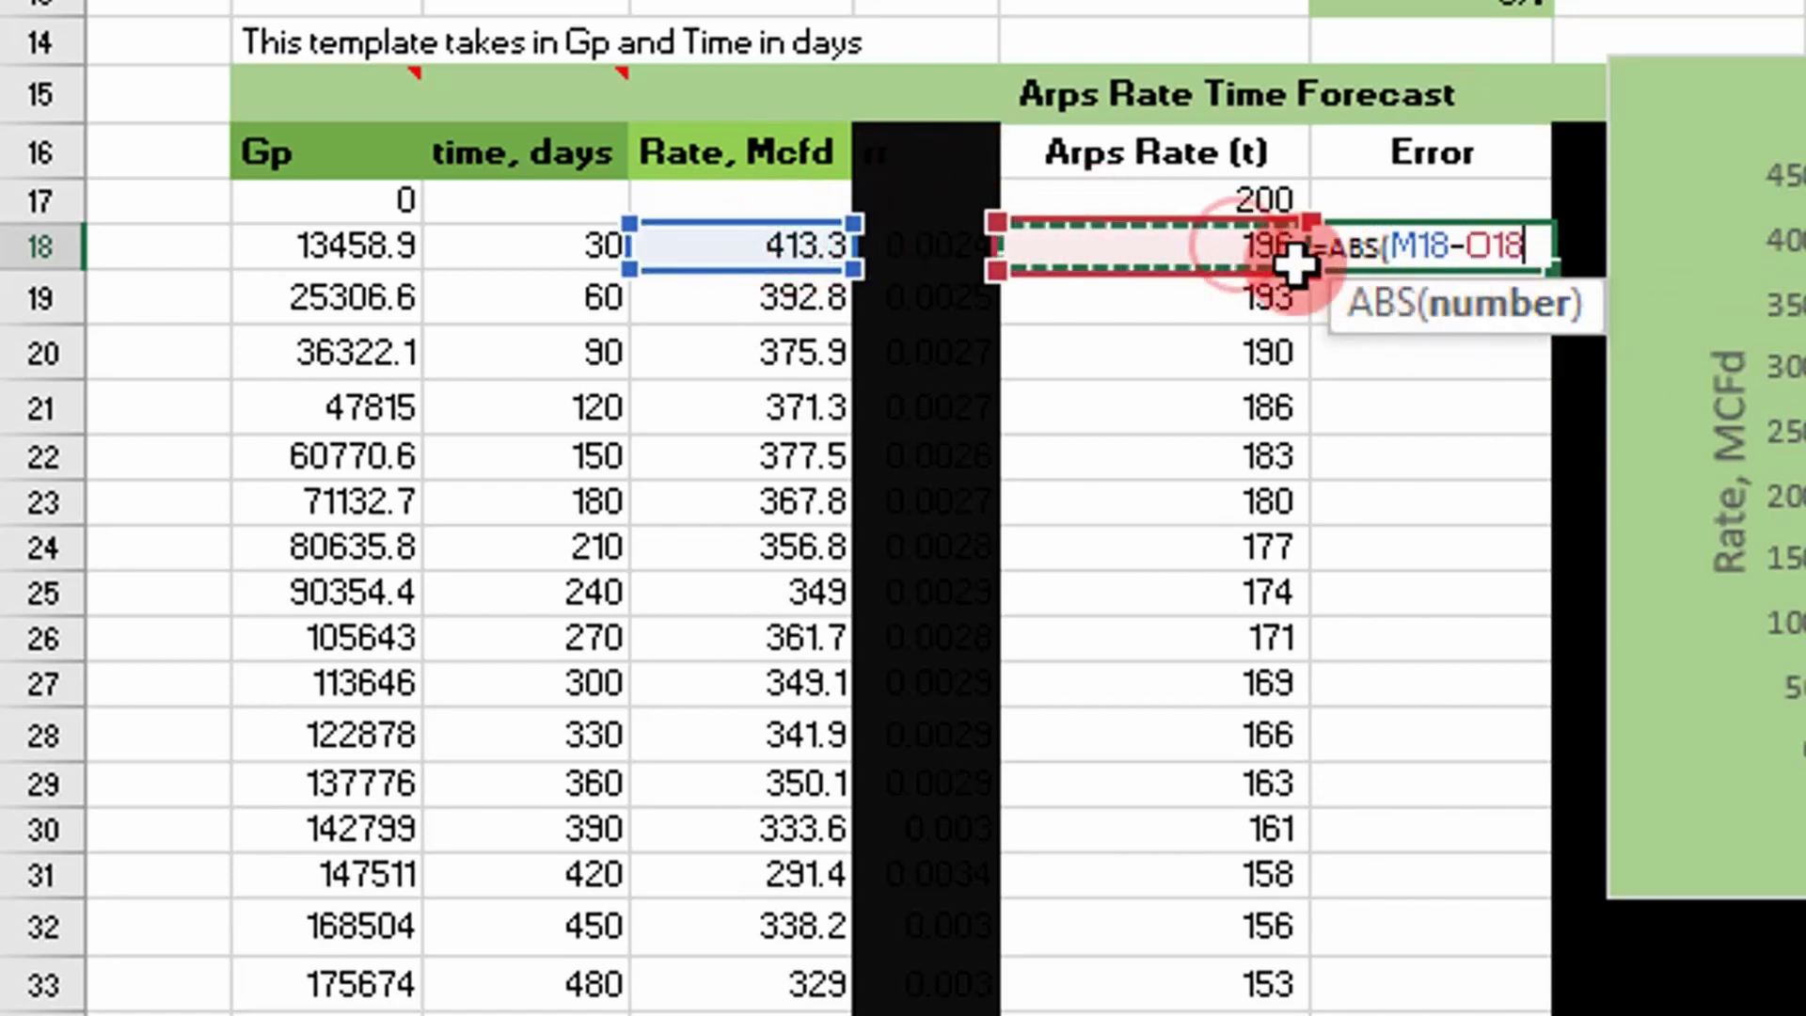
{"action": "type", "text": ")/"}
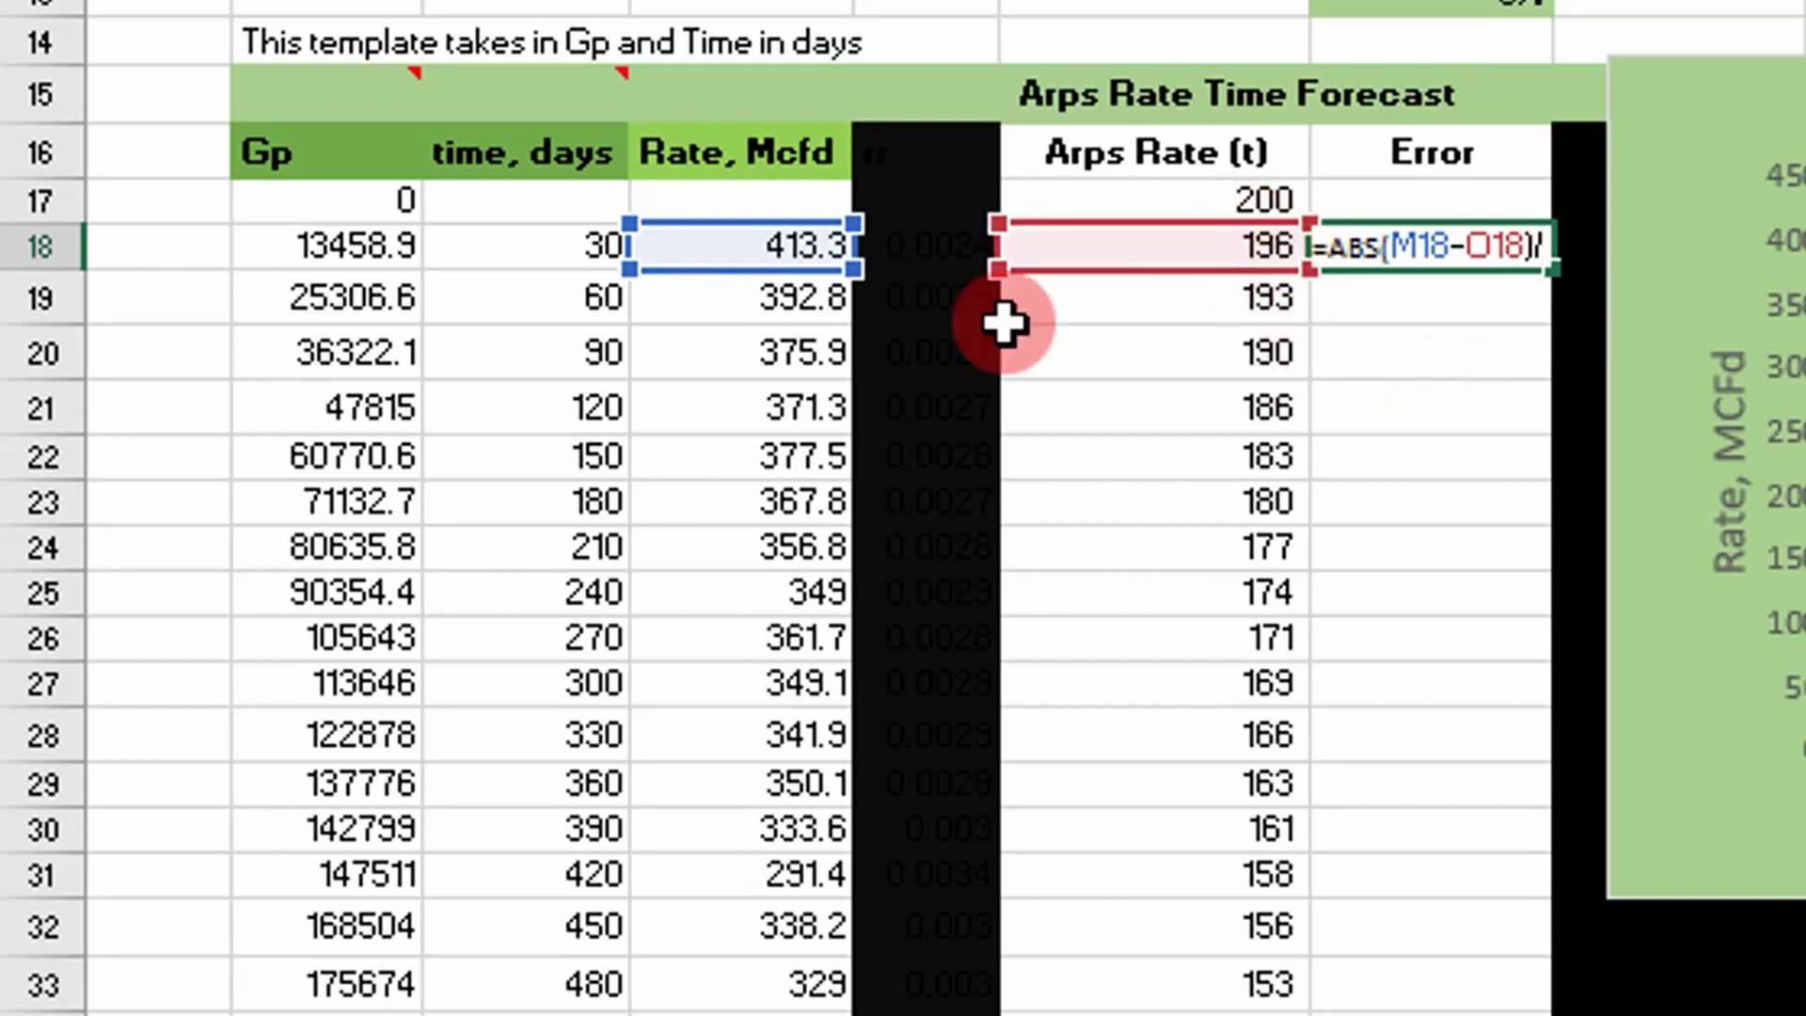
{"action": "left_click", "coordinate": [753, 243]}
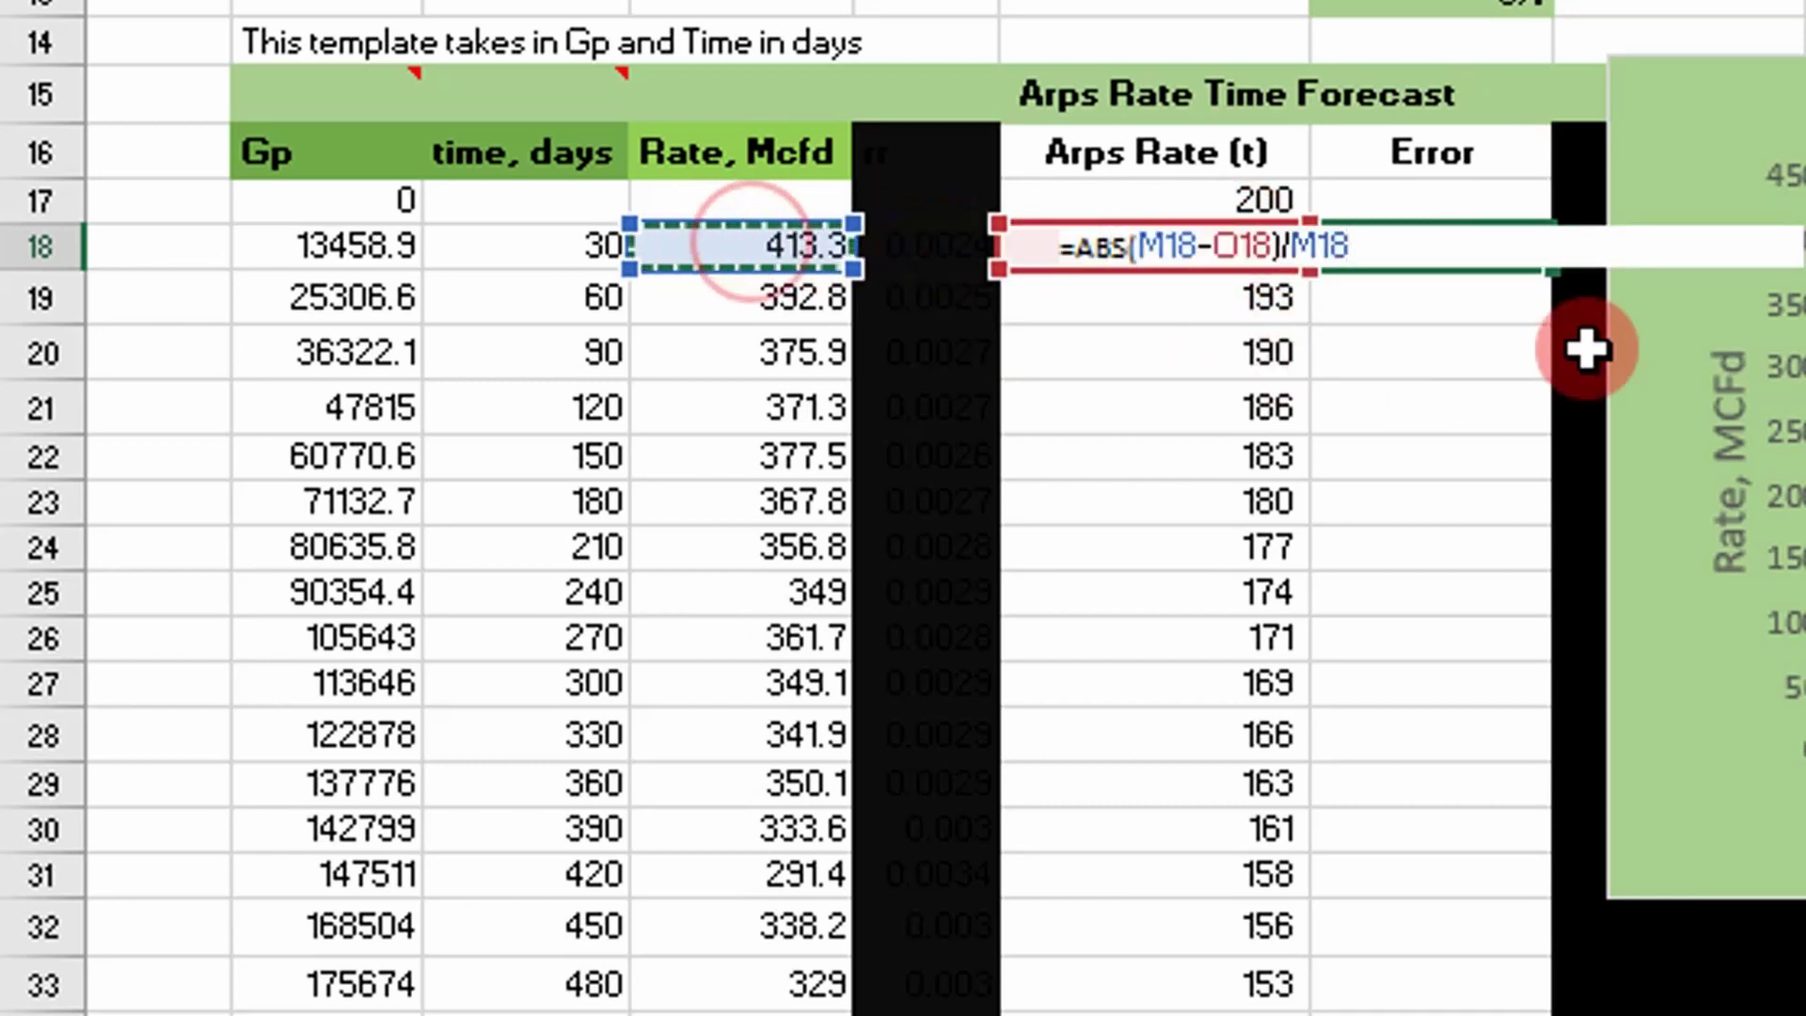
{"action": "key", "text": "Return"}
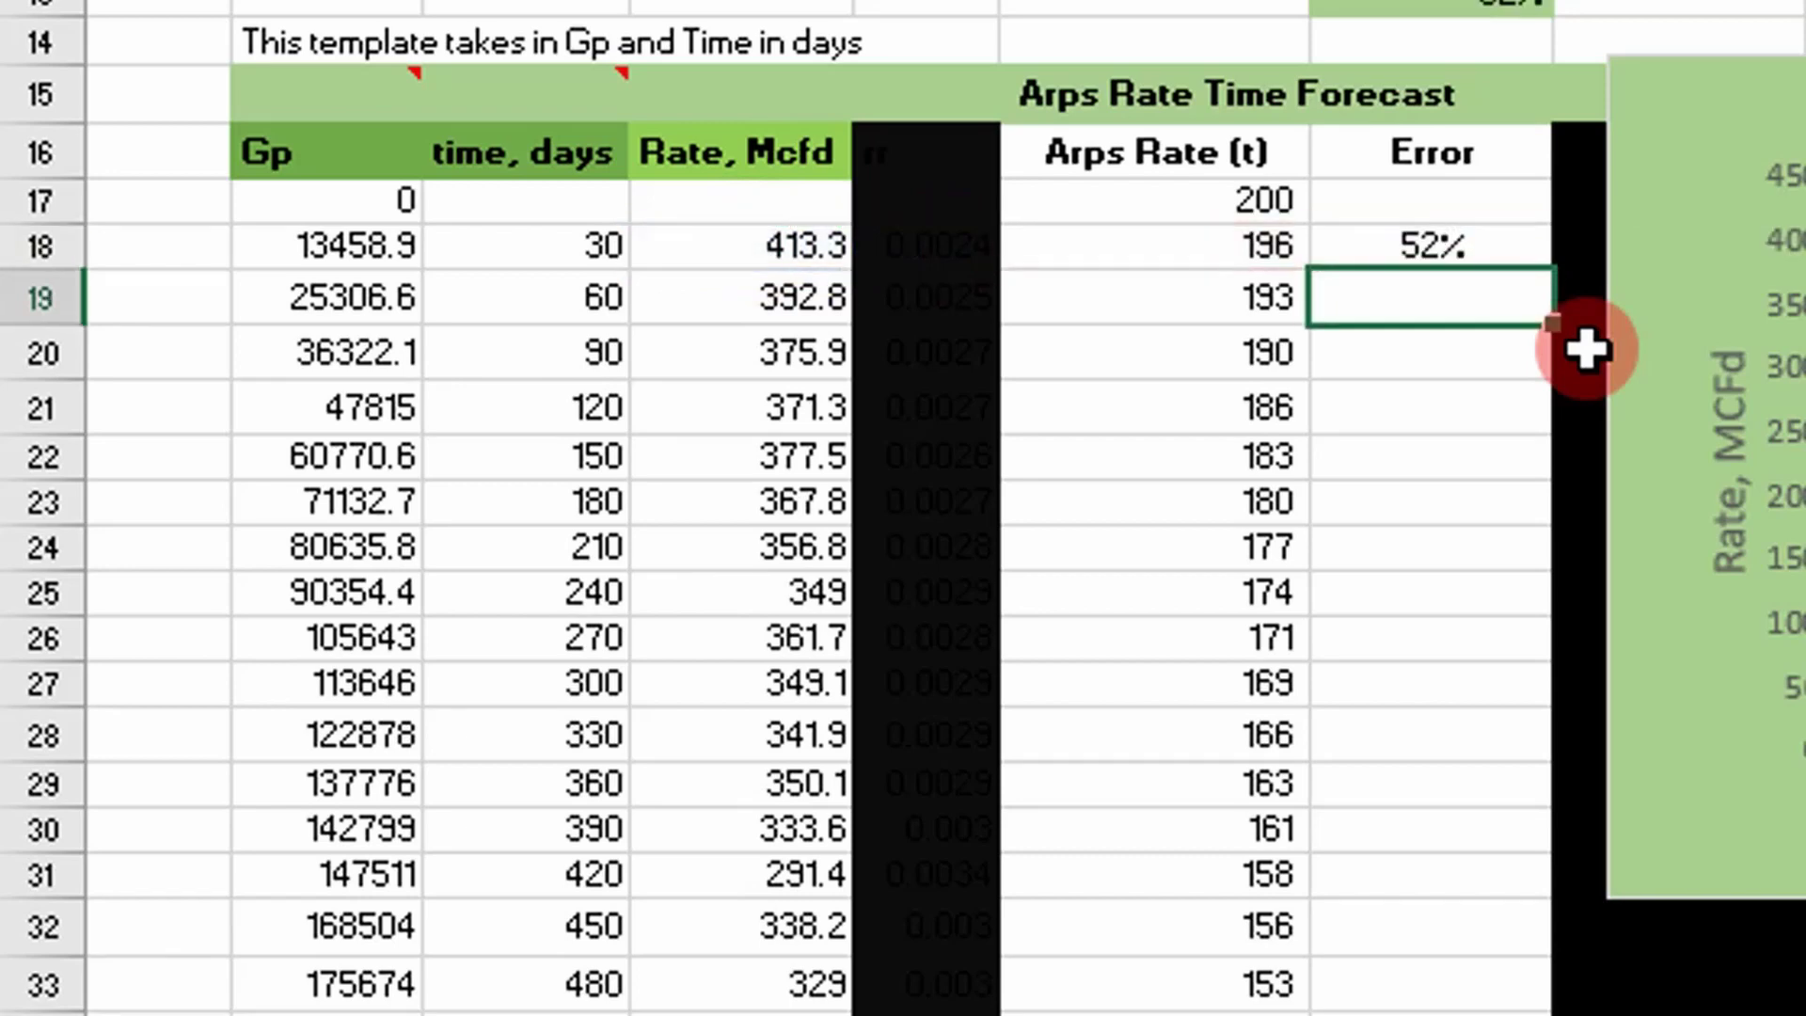
{"action": "left_click", "coordinate": [1519, 235]}
{"action": "double_click", "coordinate": [1553, 270]}
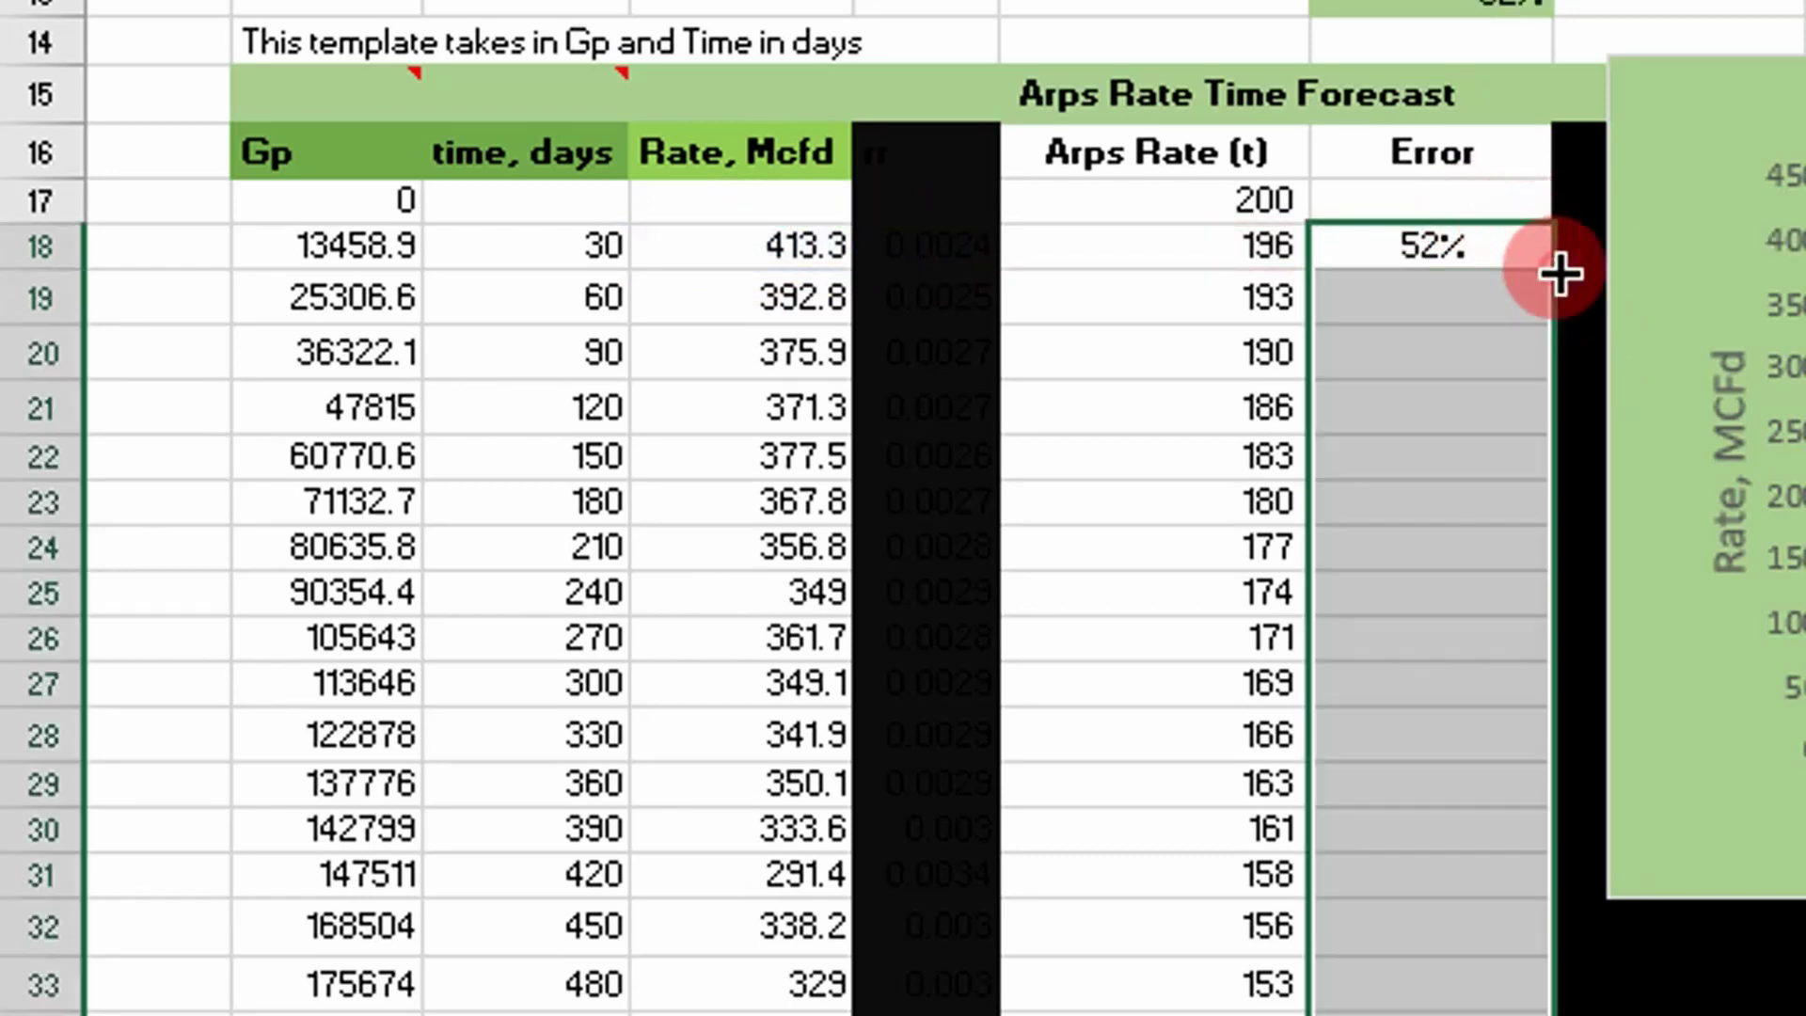
{"action": "scroll", "coordinate": [1420, 419], "scroll_direction": "down", "scroll_amount": 2}
{"action": "scroll", "coordinate": [1398, 431], "scroll_direction": "up", "scroll_amount": 1}
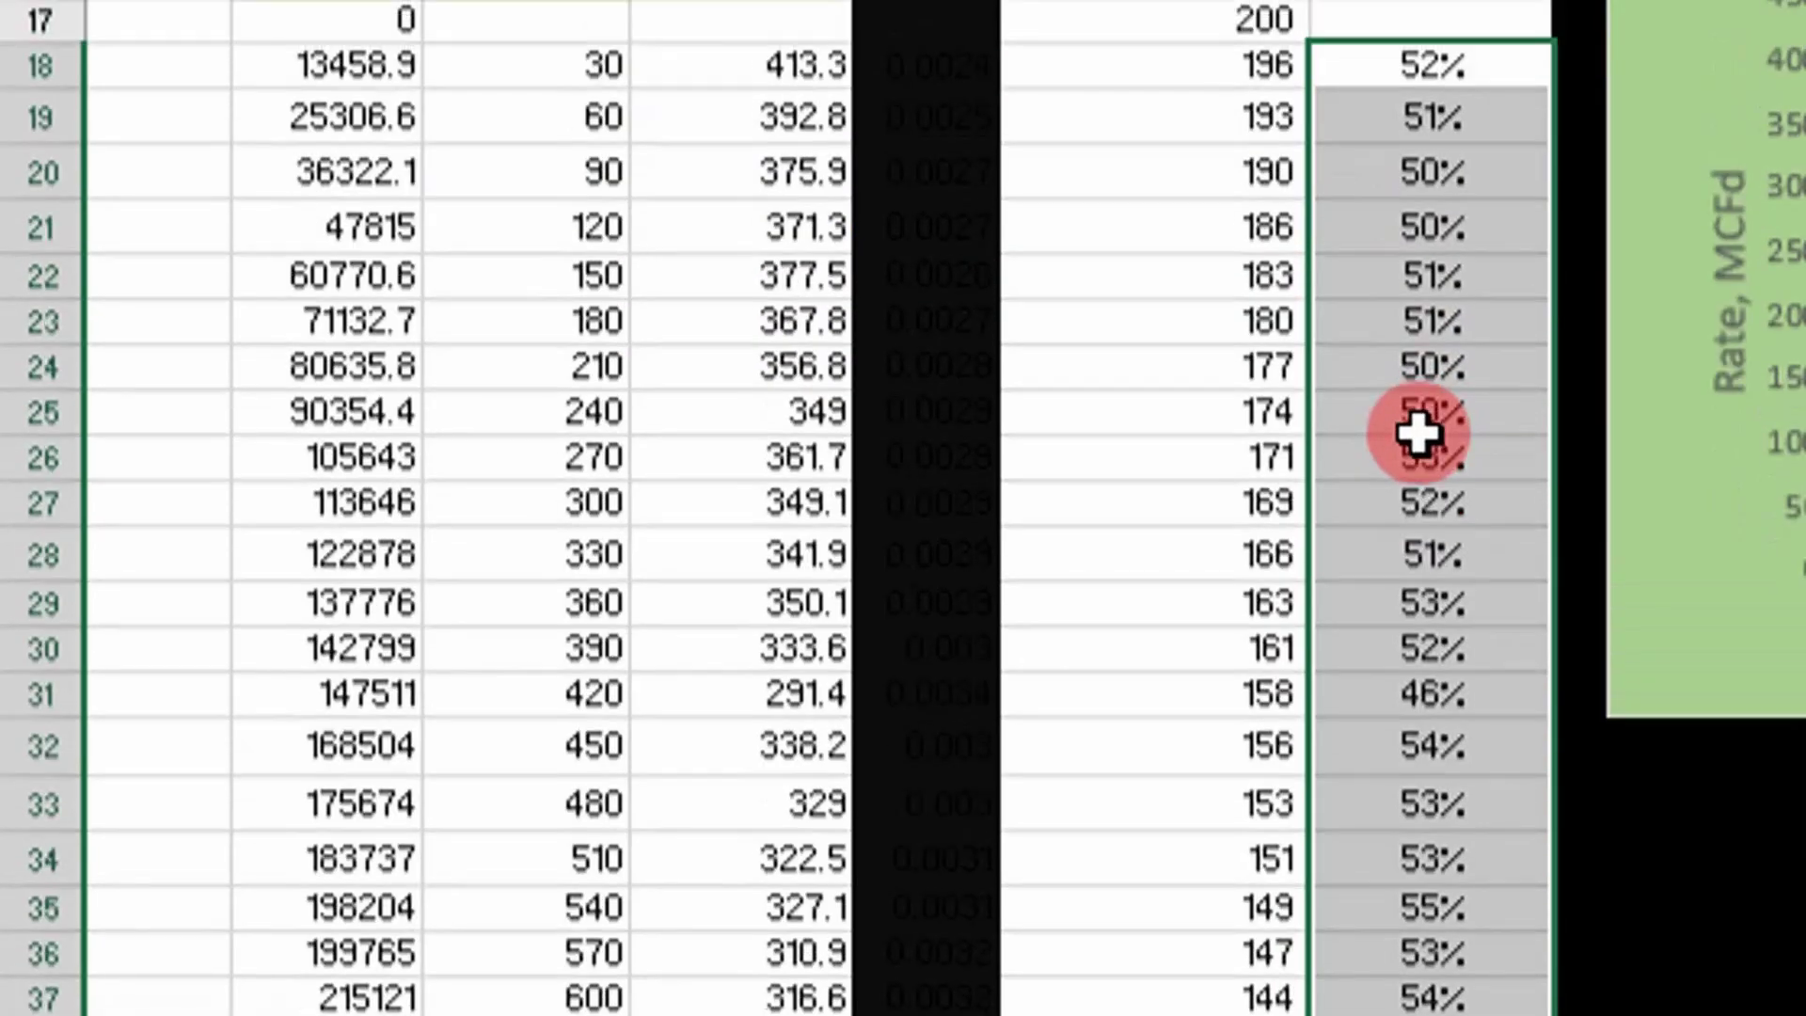
{"action": "scroll", "coordinate": [1399, 455], "scroll_direction": "down", "scroll_amount": 11}
{"action": "scroll", "coordinate": [1390, 470], "scroll_direction": "down", "scroll_amount": 6}
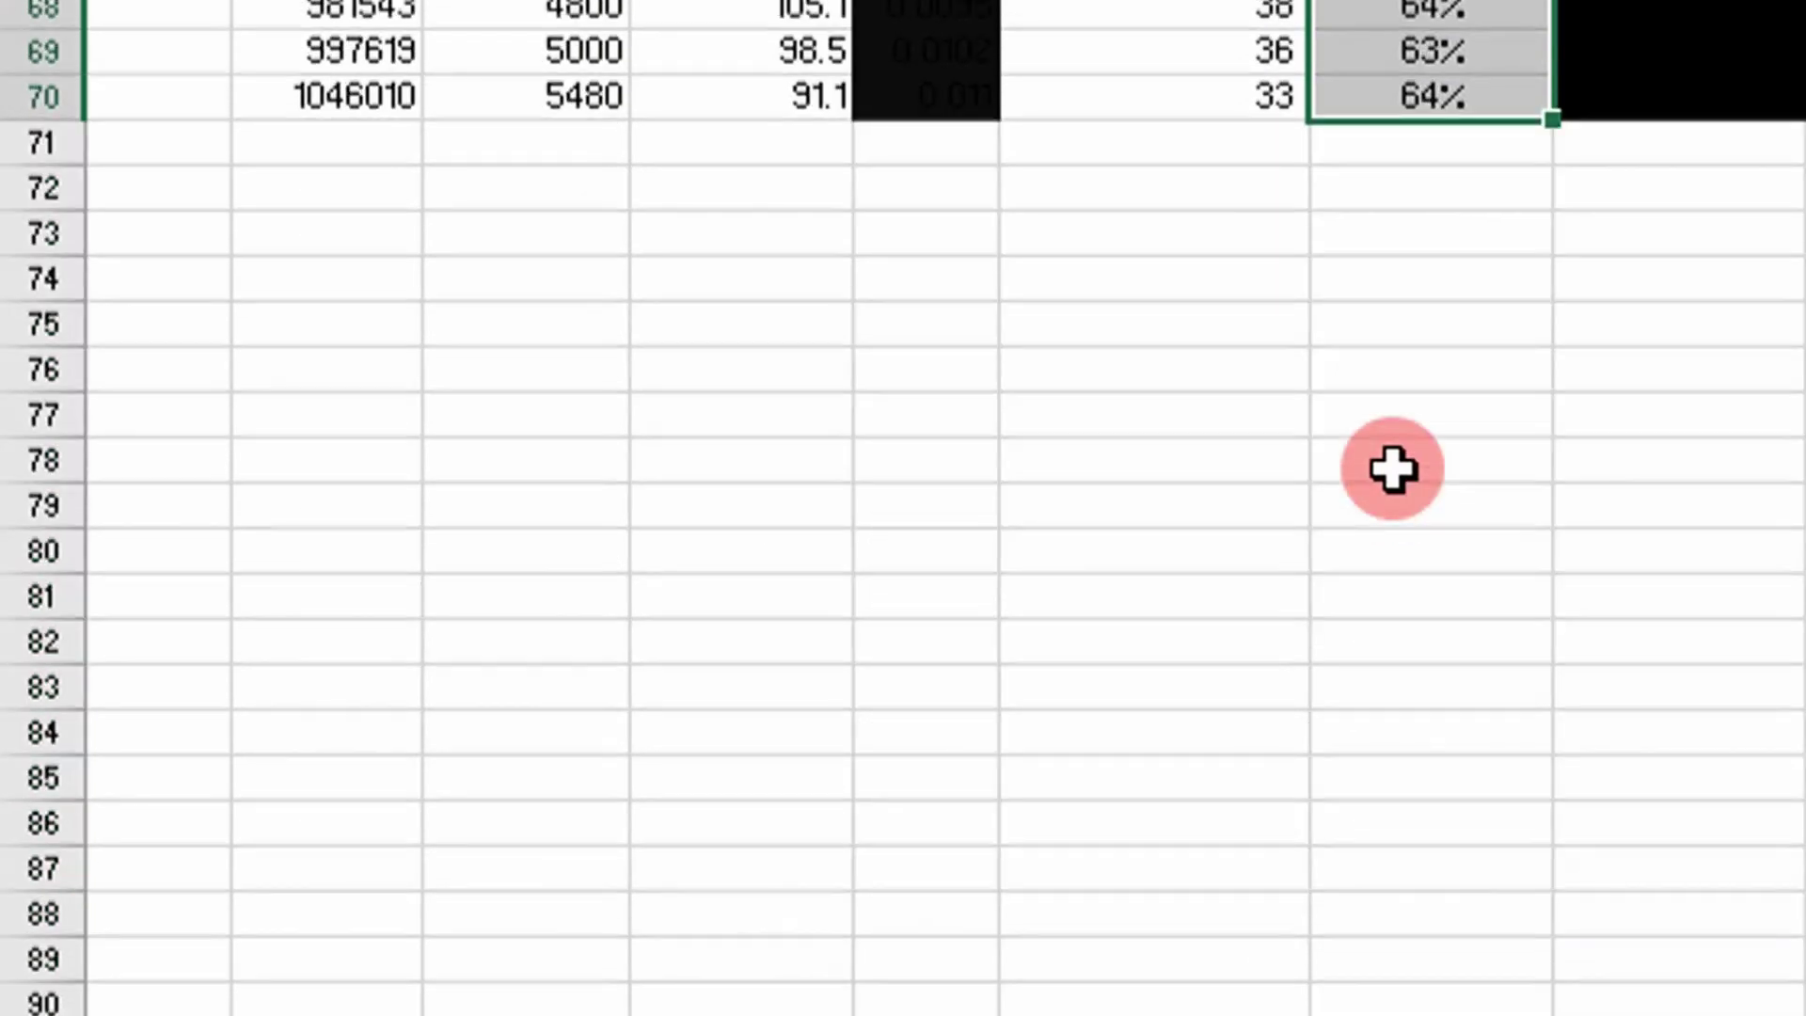
{"action": "scroll", "coordinate": [1317, 471], "scroll_direction": "up", "scroll_amount": 4}
{"action": "scroll", "coordinate": [1387, 630], "scroll_direction": "up", "scroll_amount": 3}
{"action": "scroll", "coordinate": [1387, 630], "scroll_direction": "up", "scroll_amount": 13}
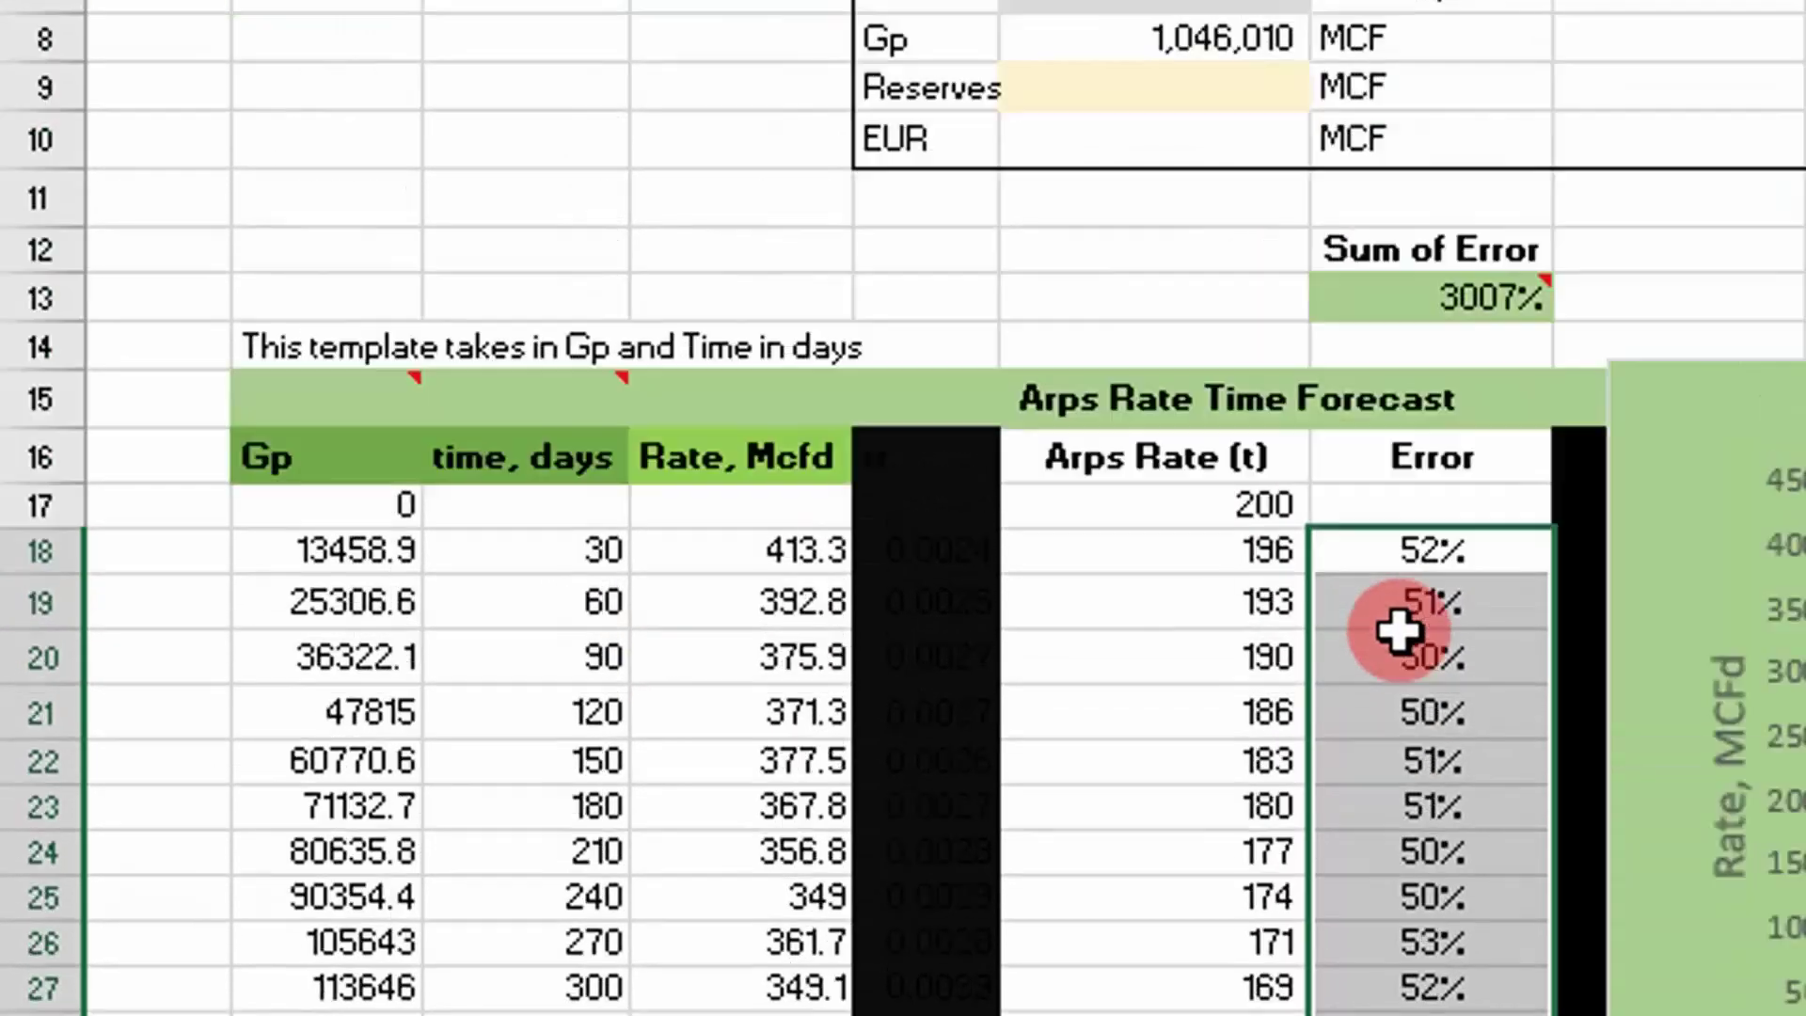
{"action": "double_click", "coordinate": [1451, 291]}
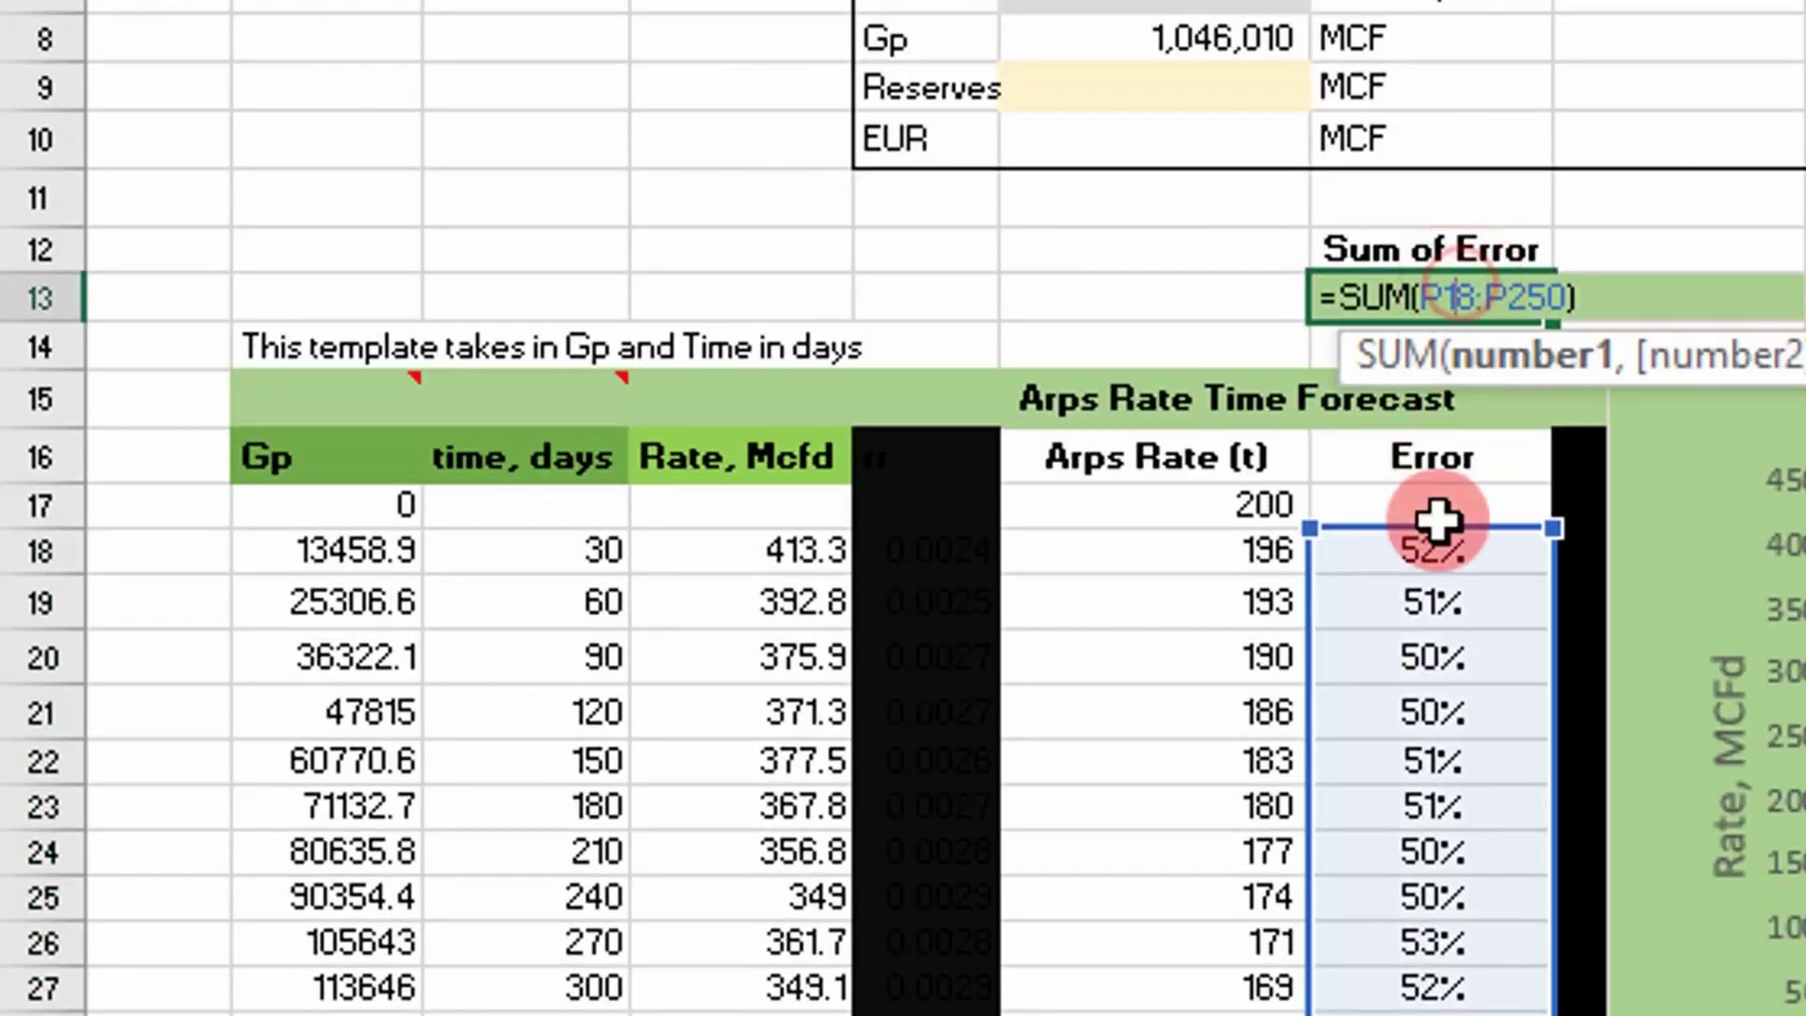
{"action": "scroll", "coordinate": [1439, 512], "scroll_direction": "down", "scroll_amount": 13}
{"action": "scroll", "coordinate": [1437, 536], "scroll_direction": "up", "scroll_amount": 13}
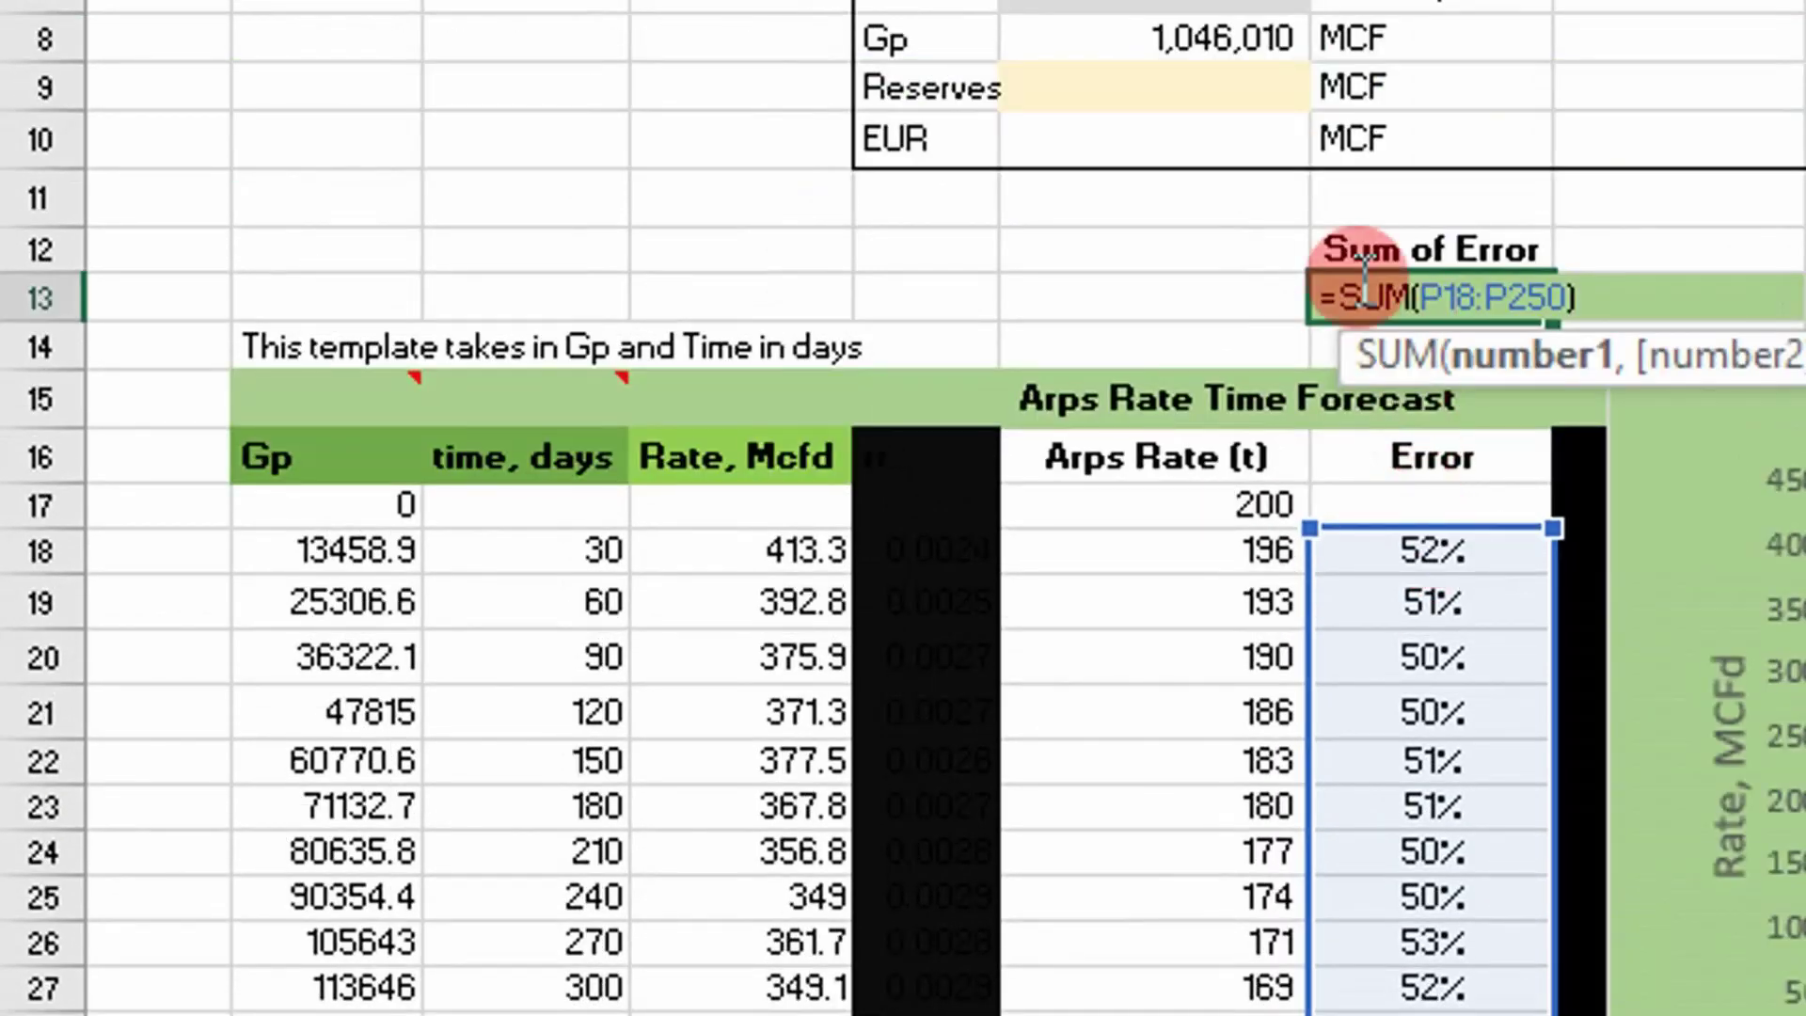
{"action": "left_click", "coordinate": [1316, 299]}
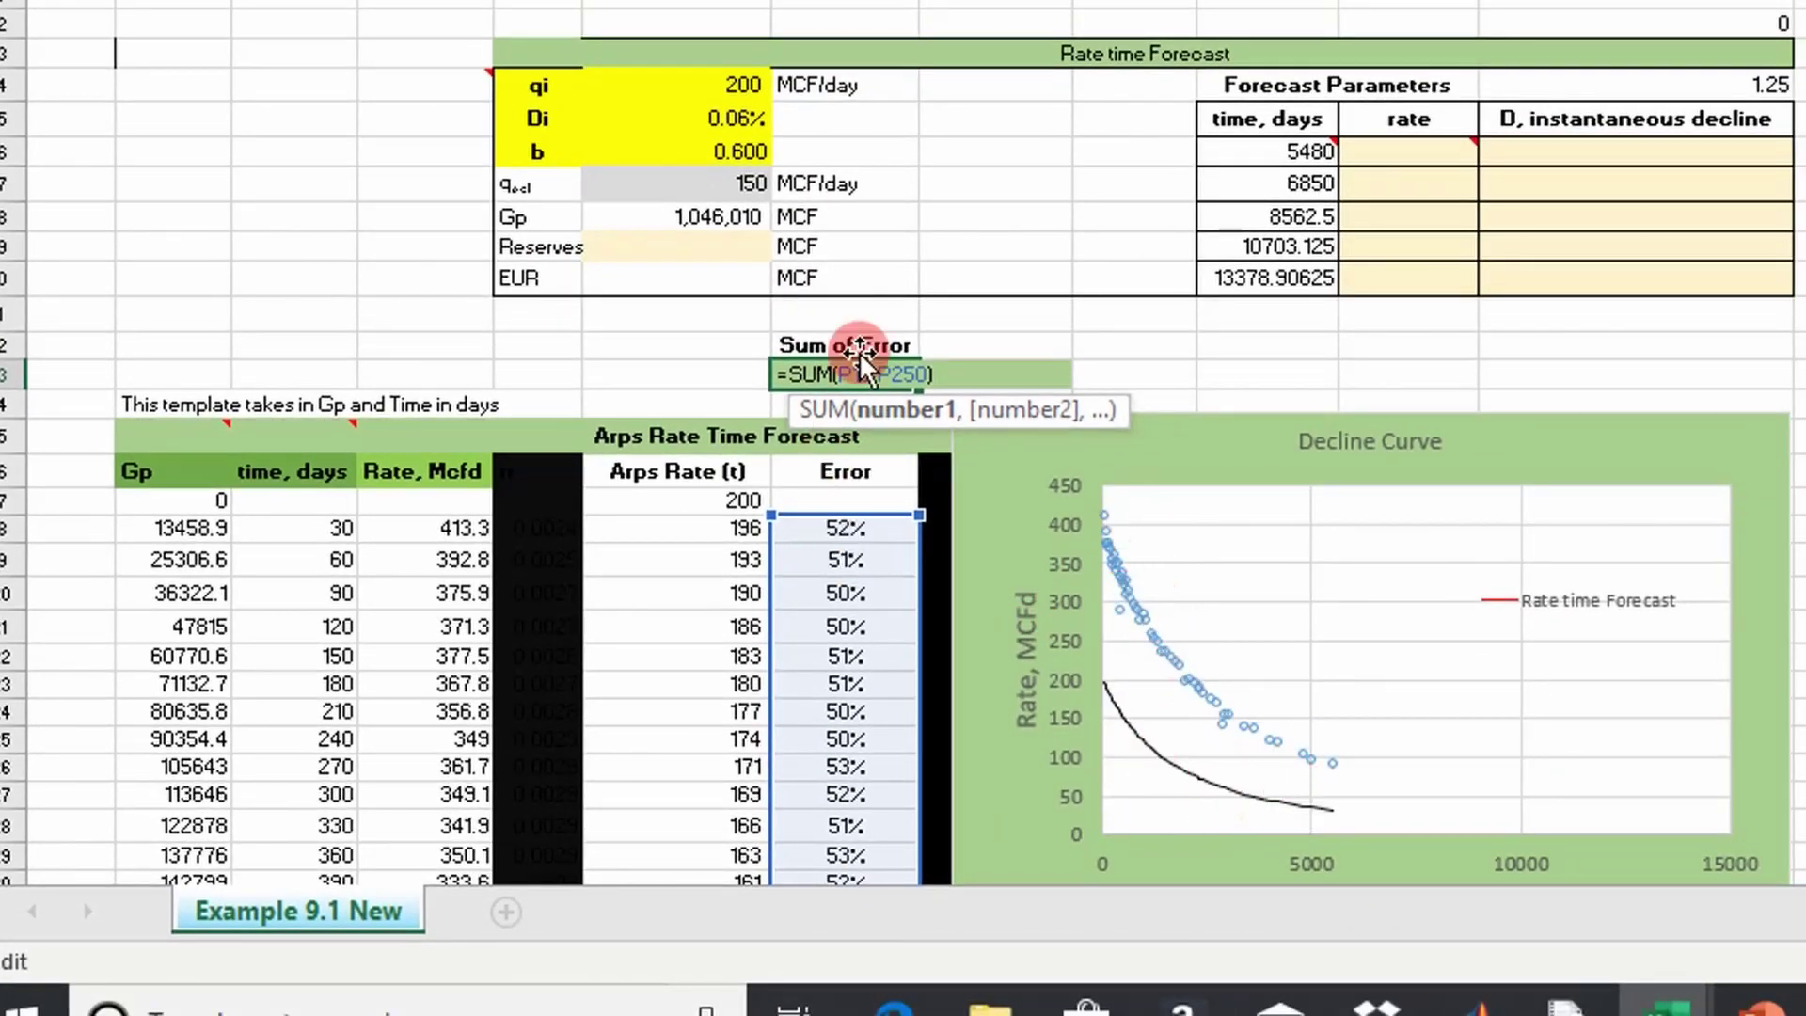
{"action": "key", "text": "ctrl+Return"}
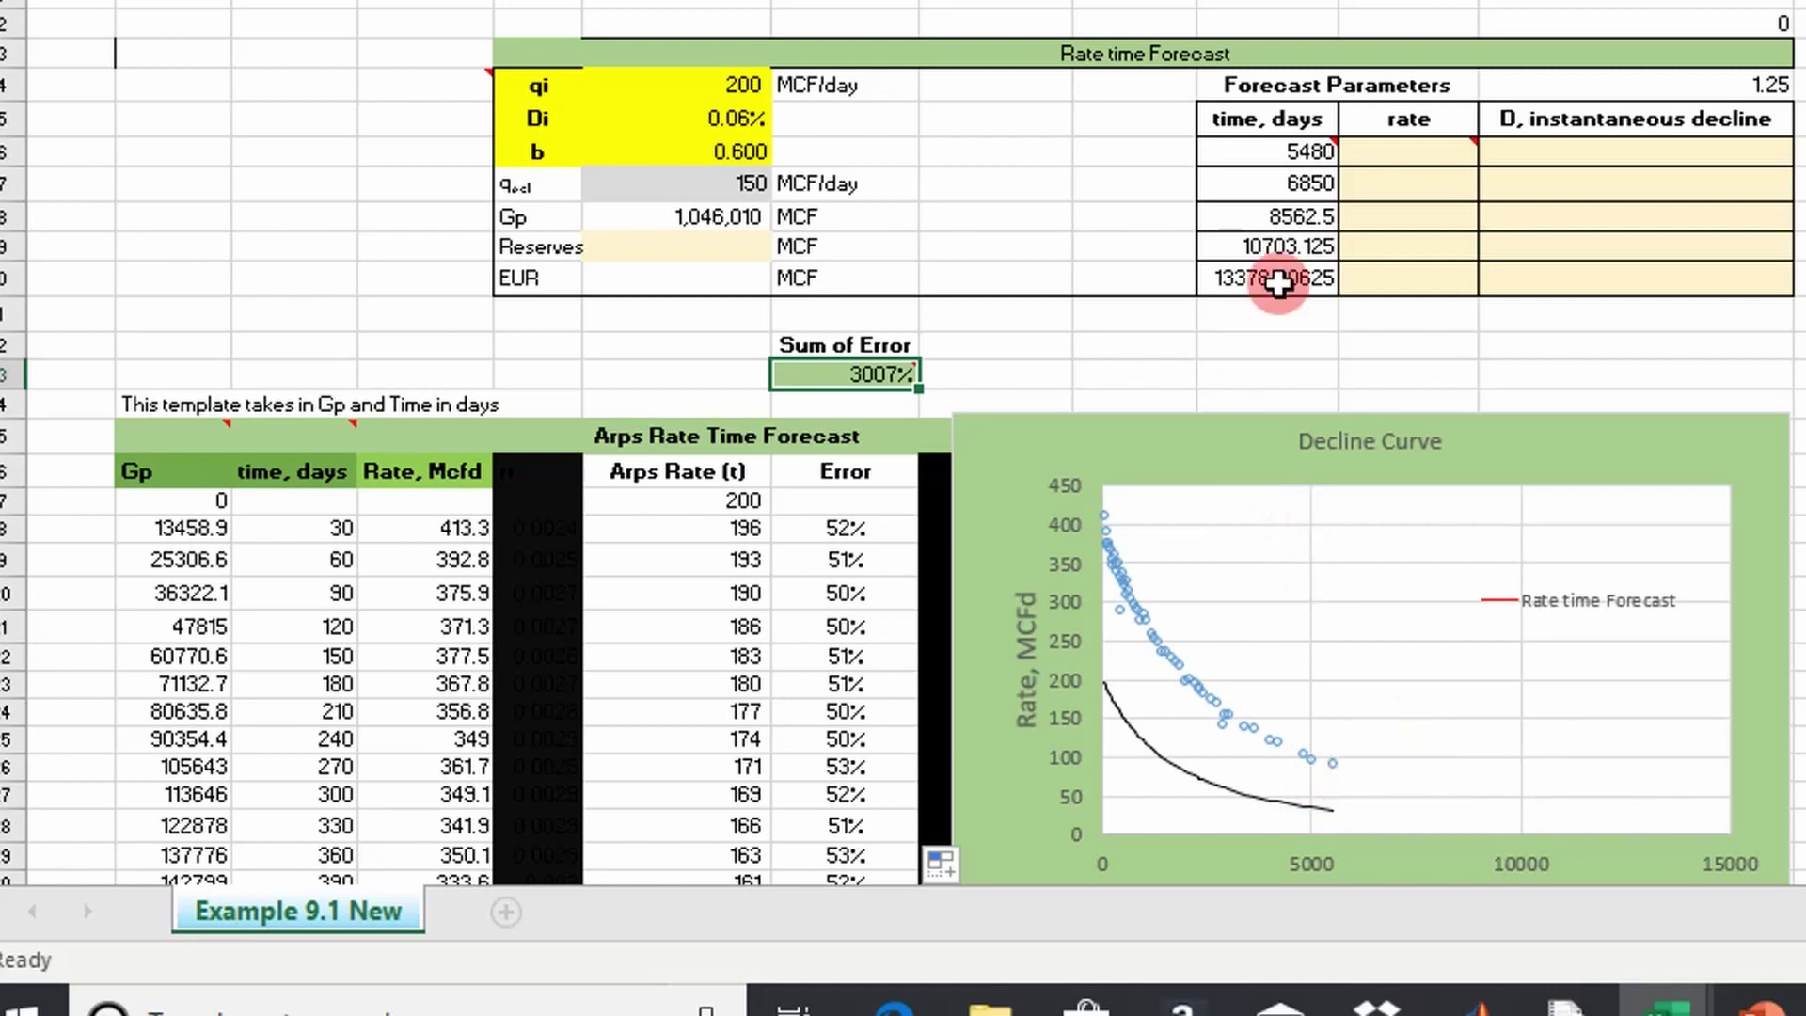
{"action": "double_click", "coordinate": [1284, 150]}
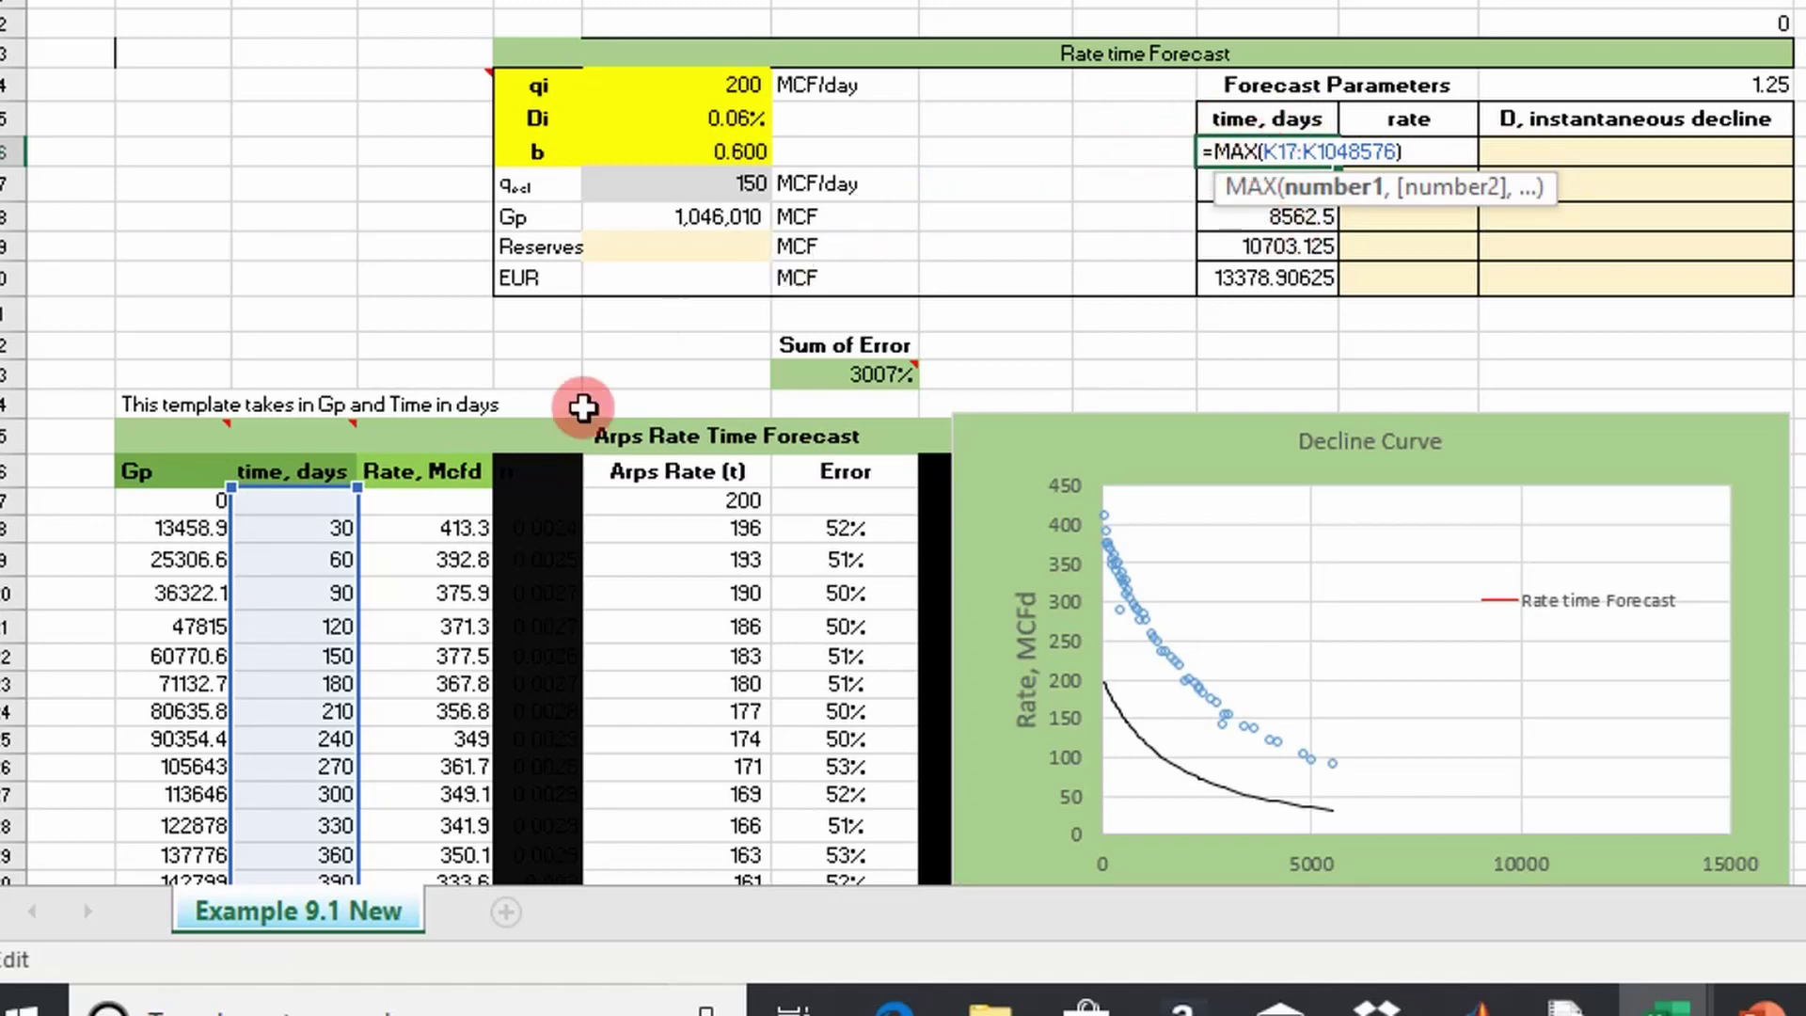
{"action": "scroll", "coordinate": [338, 602], "scroll_direction": "down", "scroll_amount": 3}
{"action": "scroll", "coordinate": [299, 664], "scroll_direction": "down", "scroll_amount": 13}
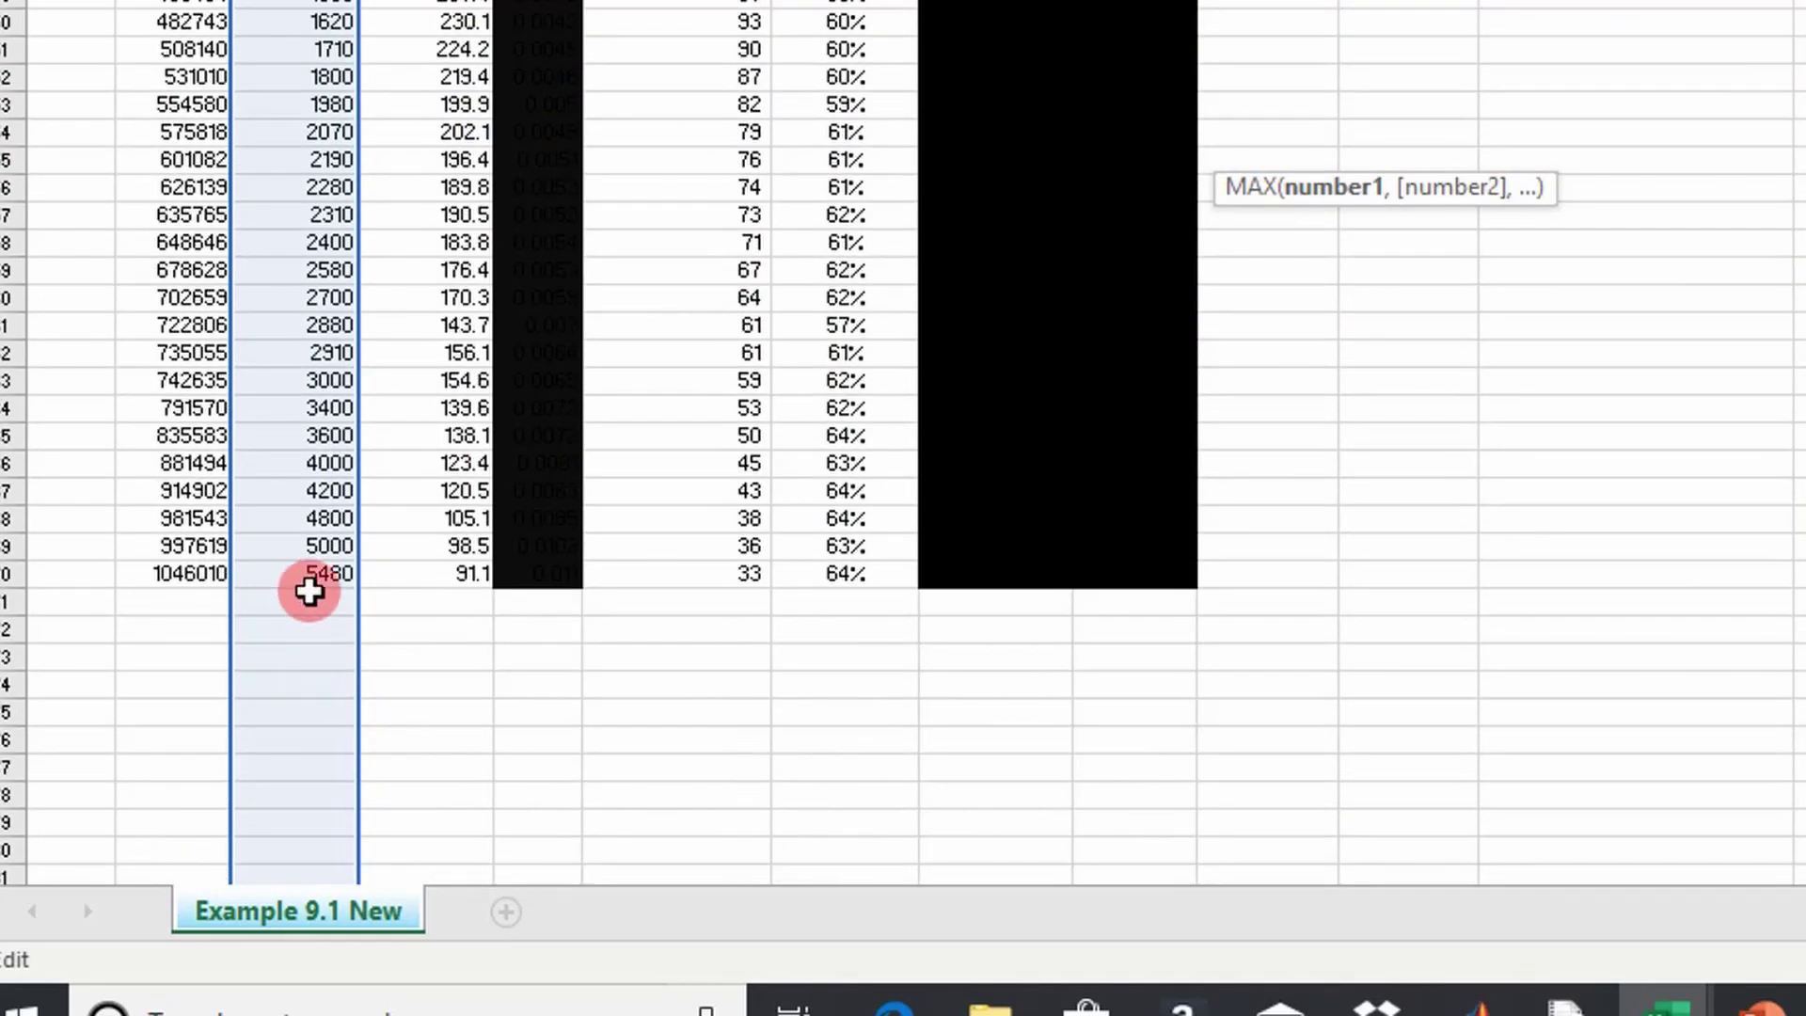
{"action": "type", "text": ")"}
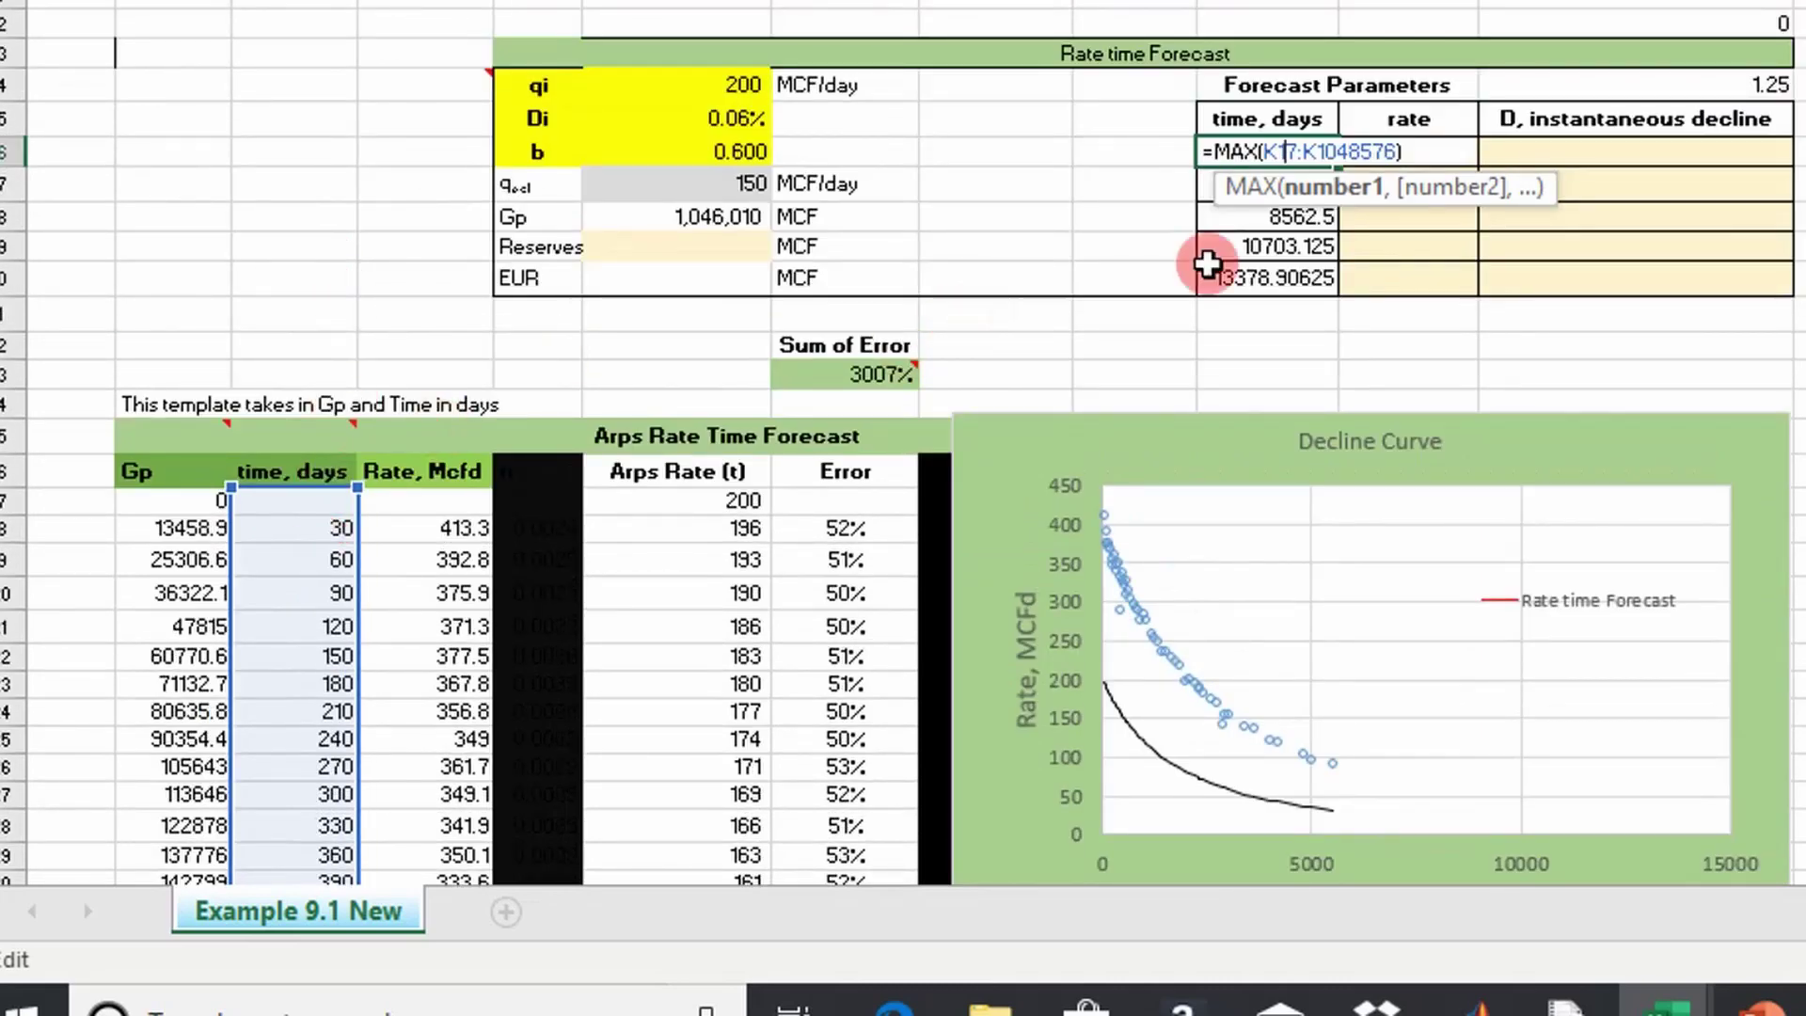
{"action": "mouse_move", "coordinate": [1334, 764]}
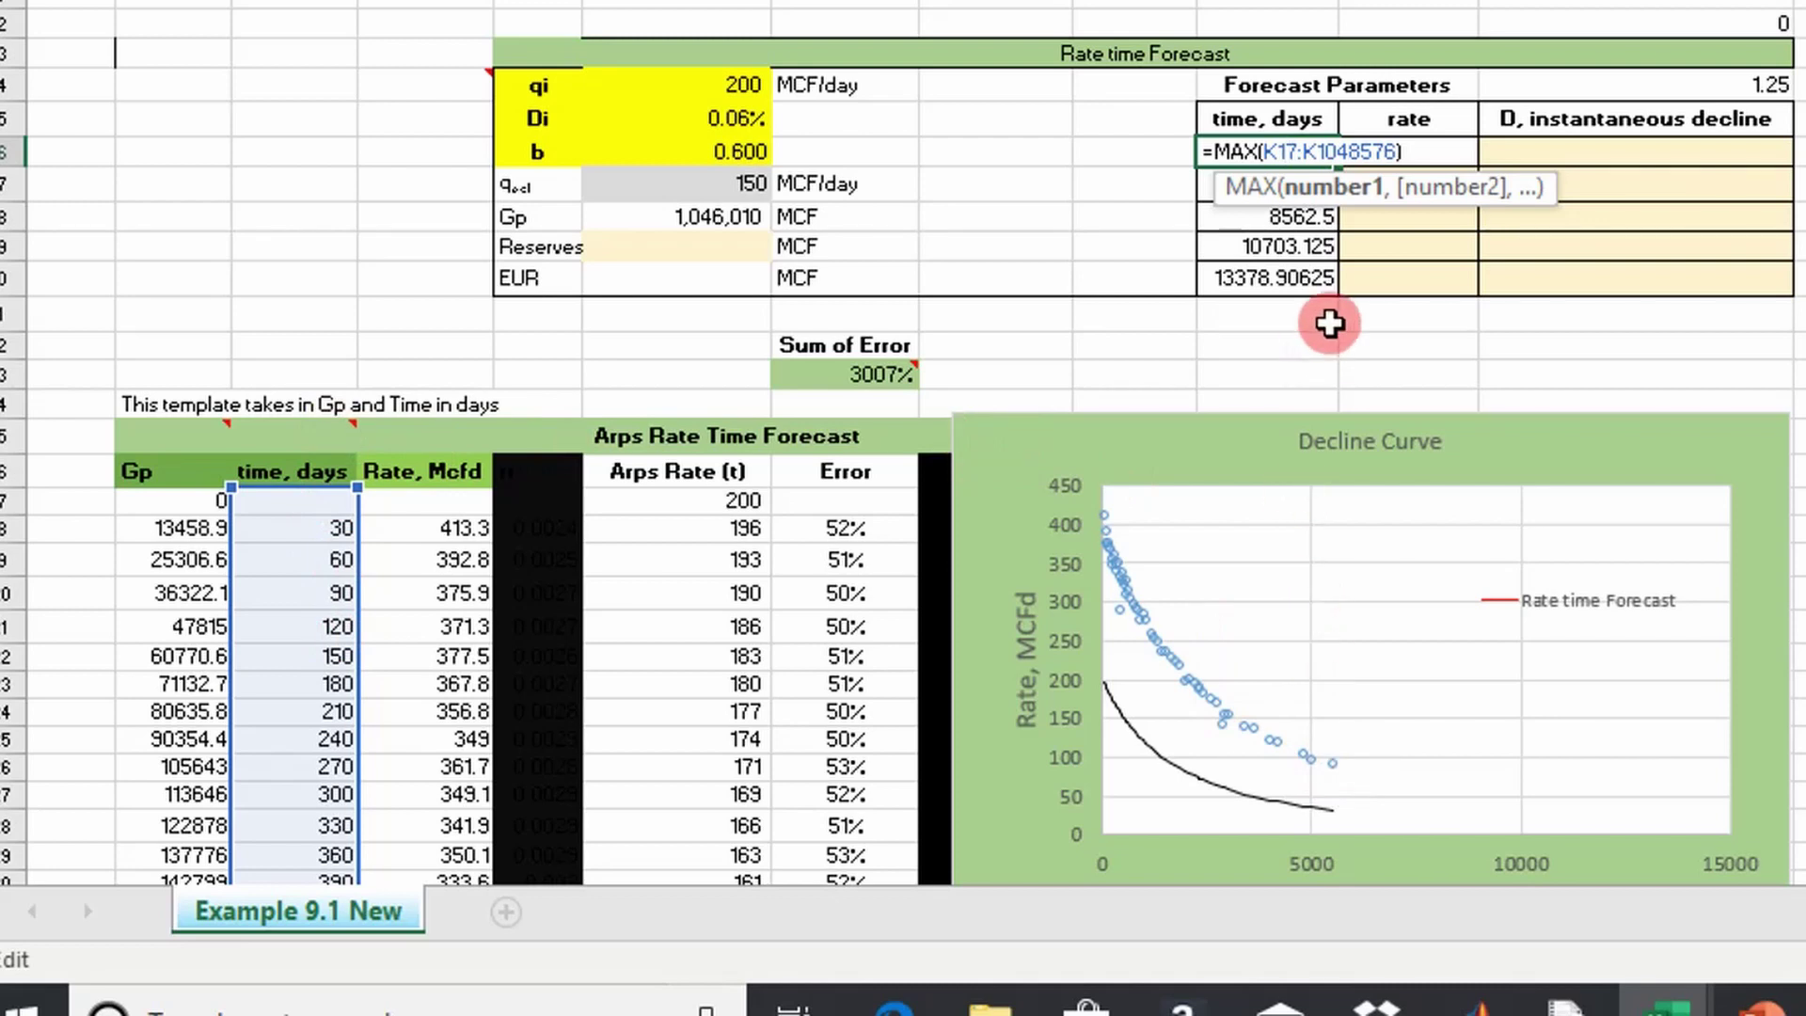
{"action": "key", "text": "Return"}
{"action": "double_click", "coordinate": [1307, 185]}
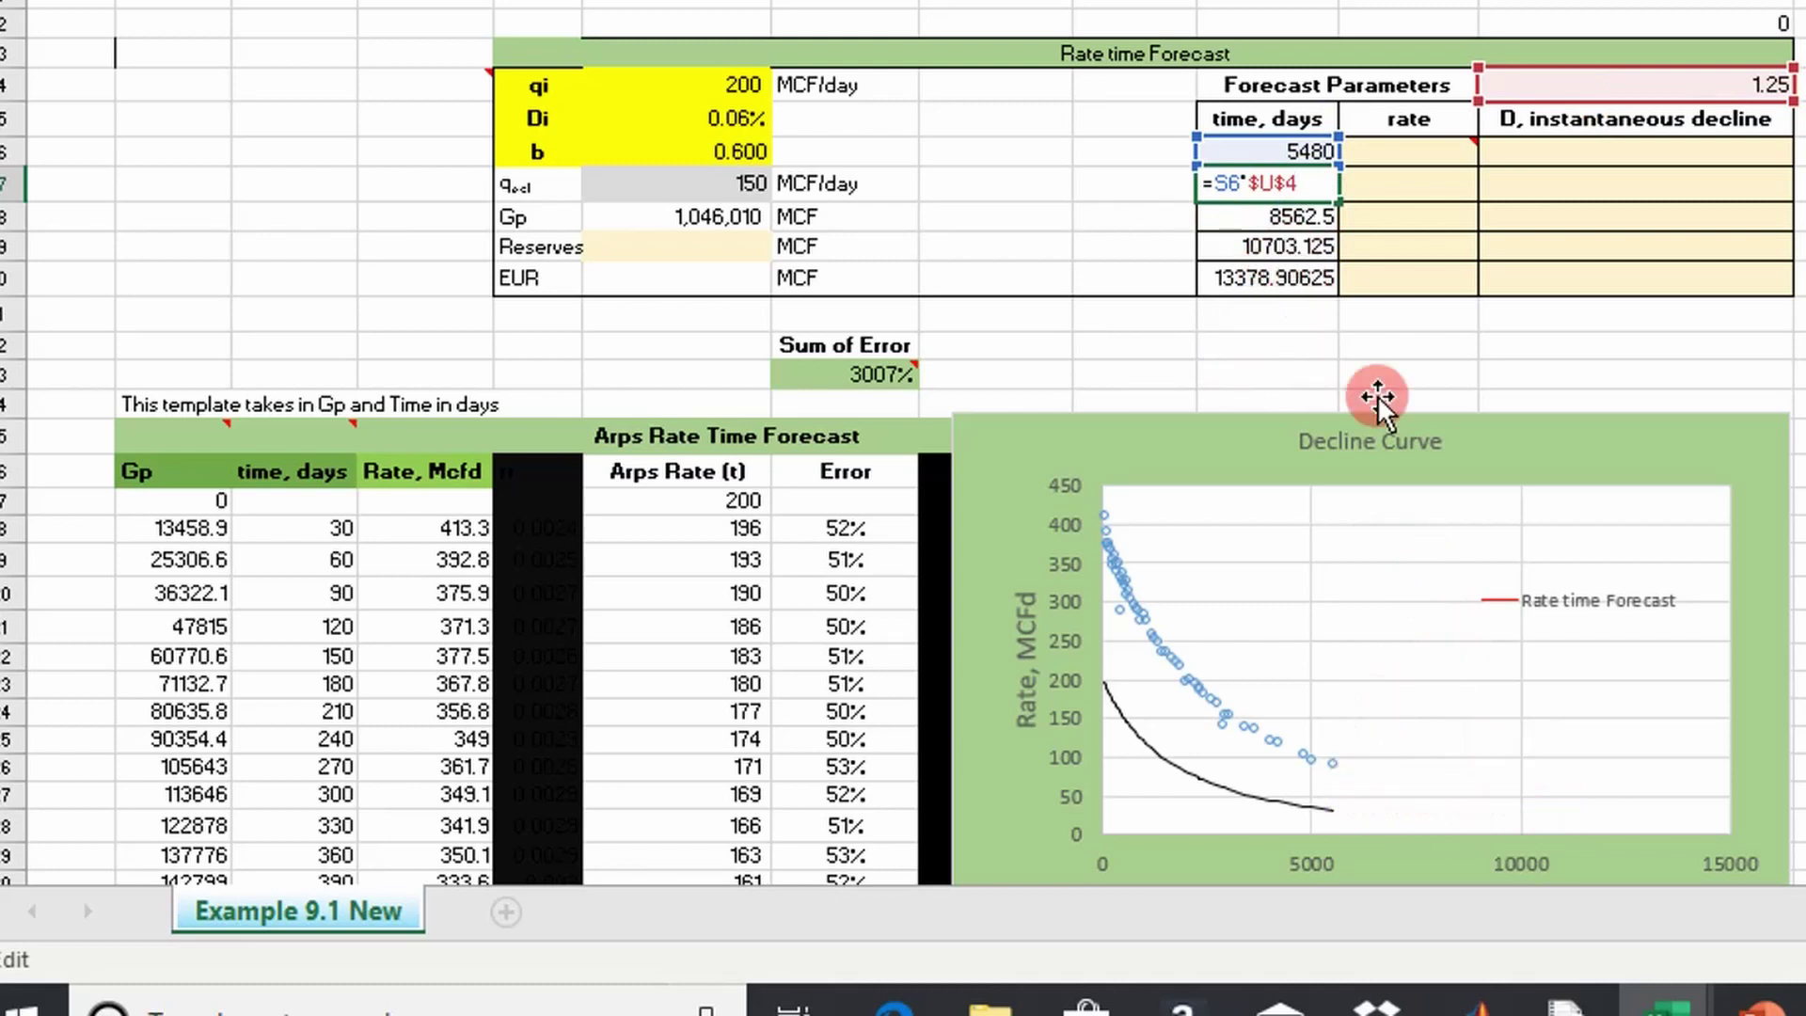
{"action": "left_click", "coordinate": [1403, 148]}
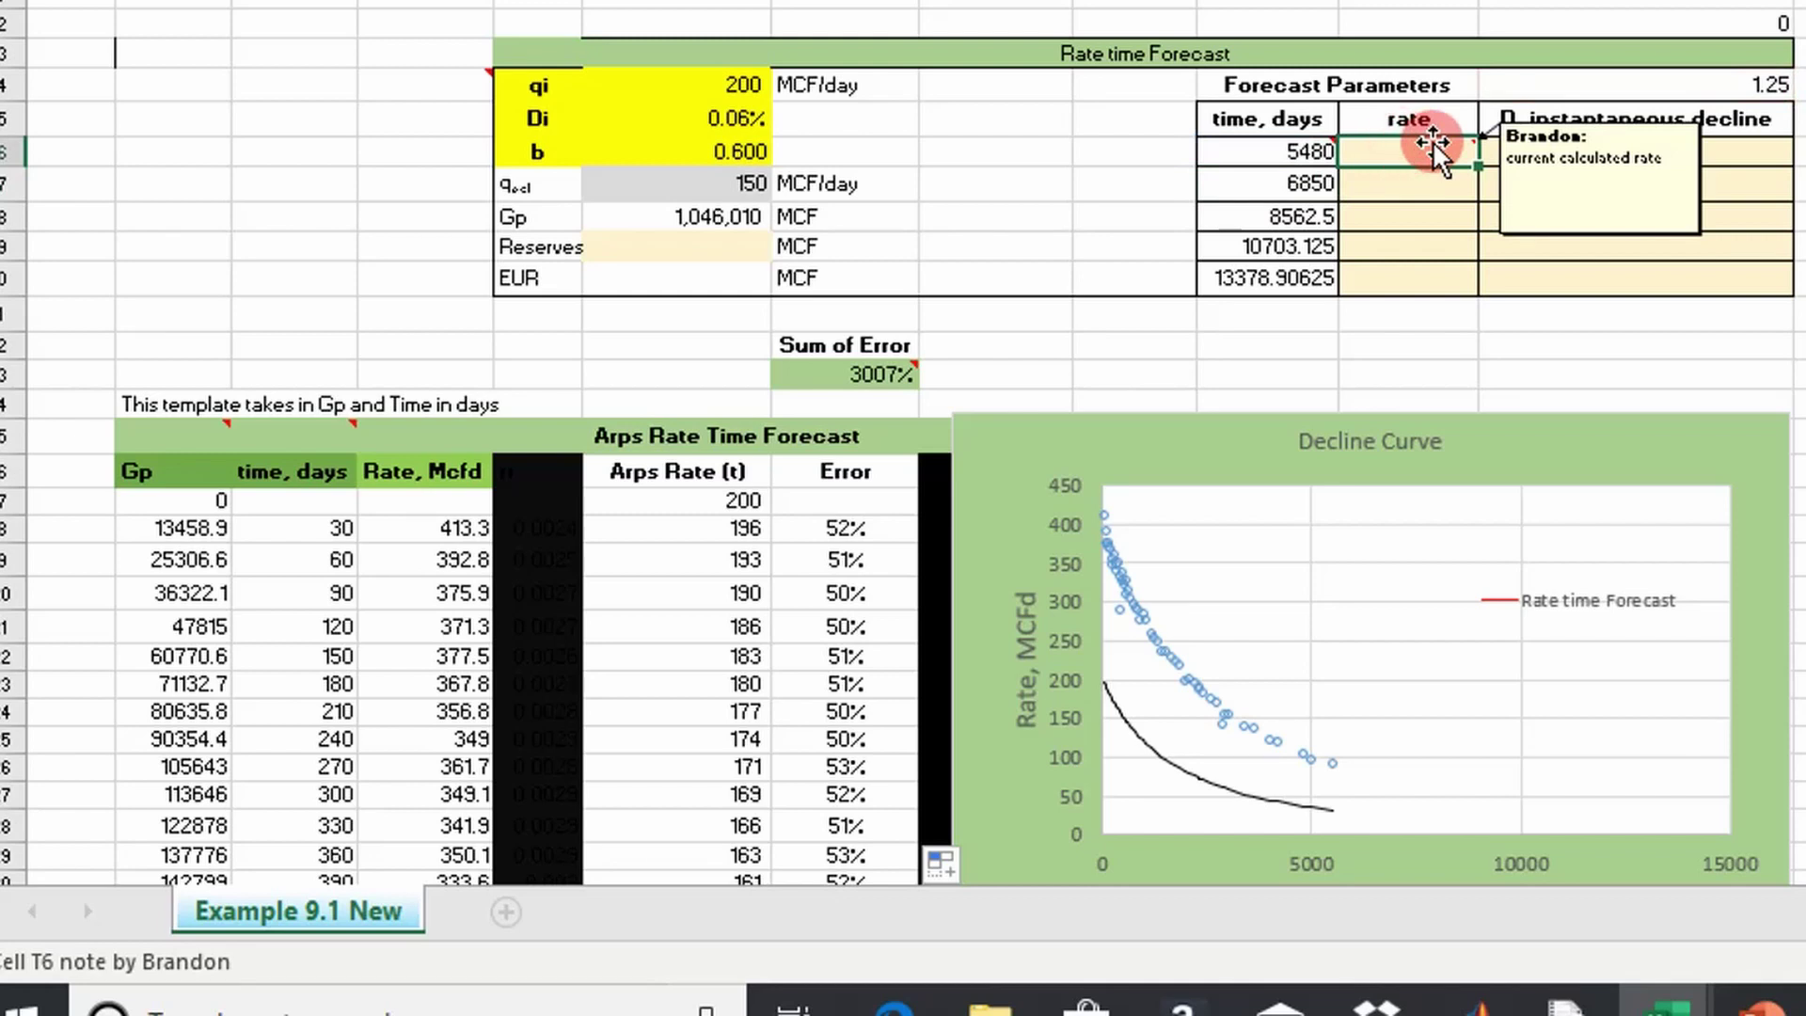
Enter =ArpsRate($O$4,$O$5,$O$6,S6) in the first forecast rate cell T6.
{"action": "type", "text": "=arps"}
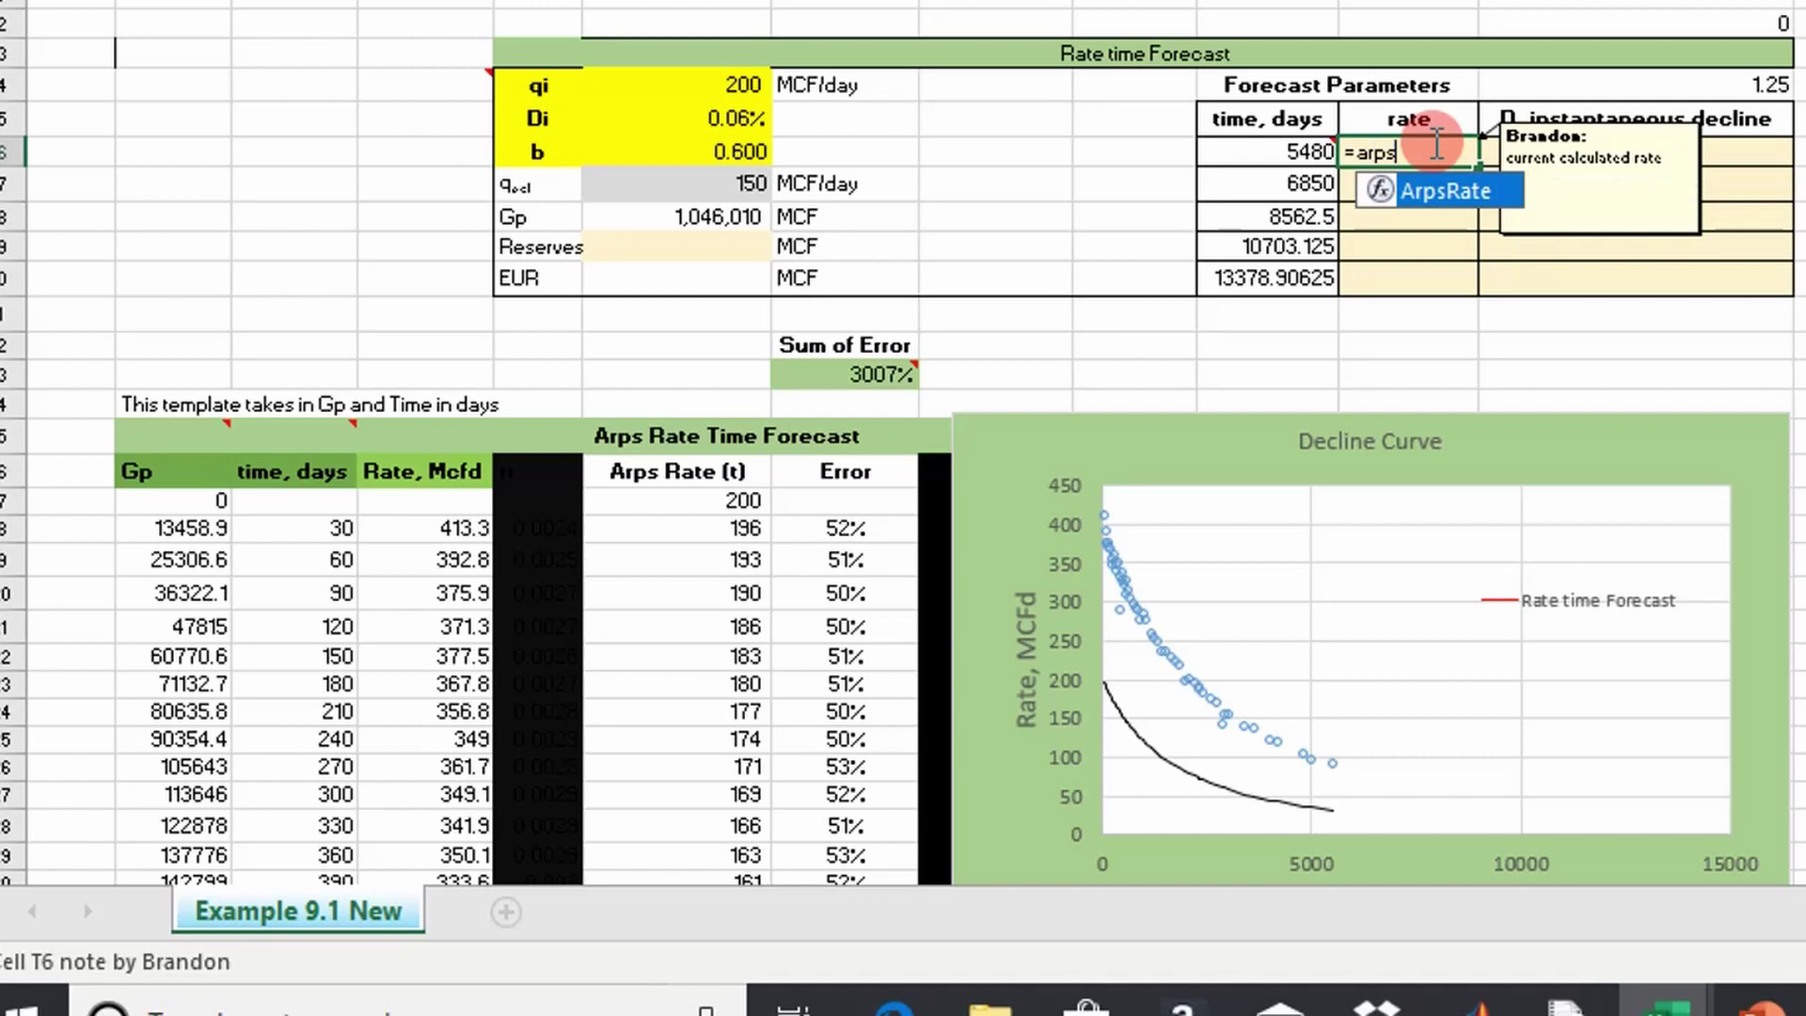
{"action": "key", "text": "Tab"}
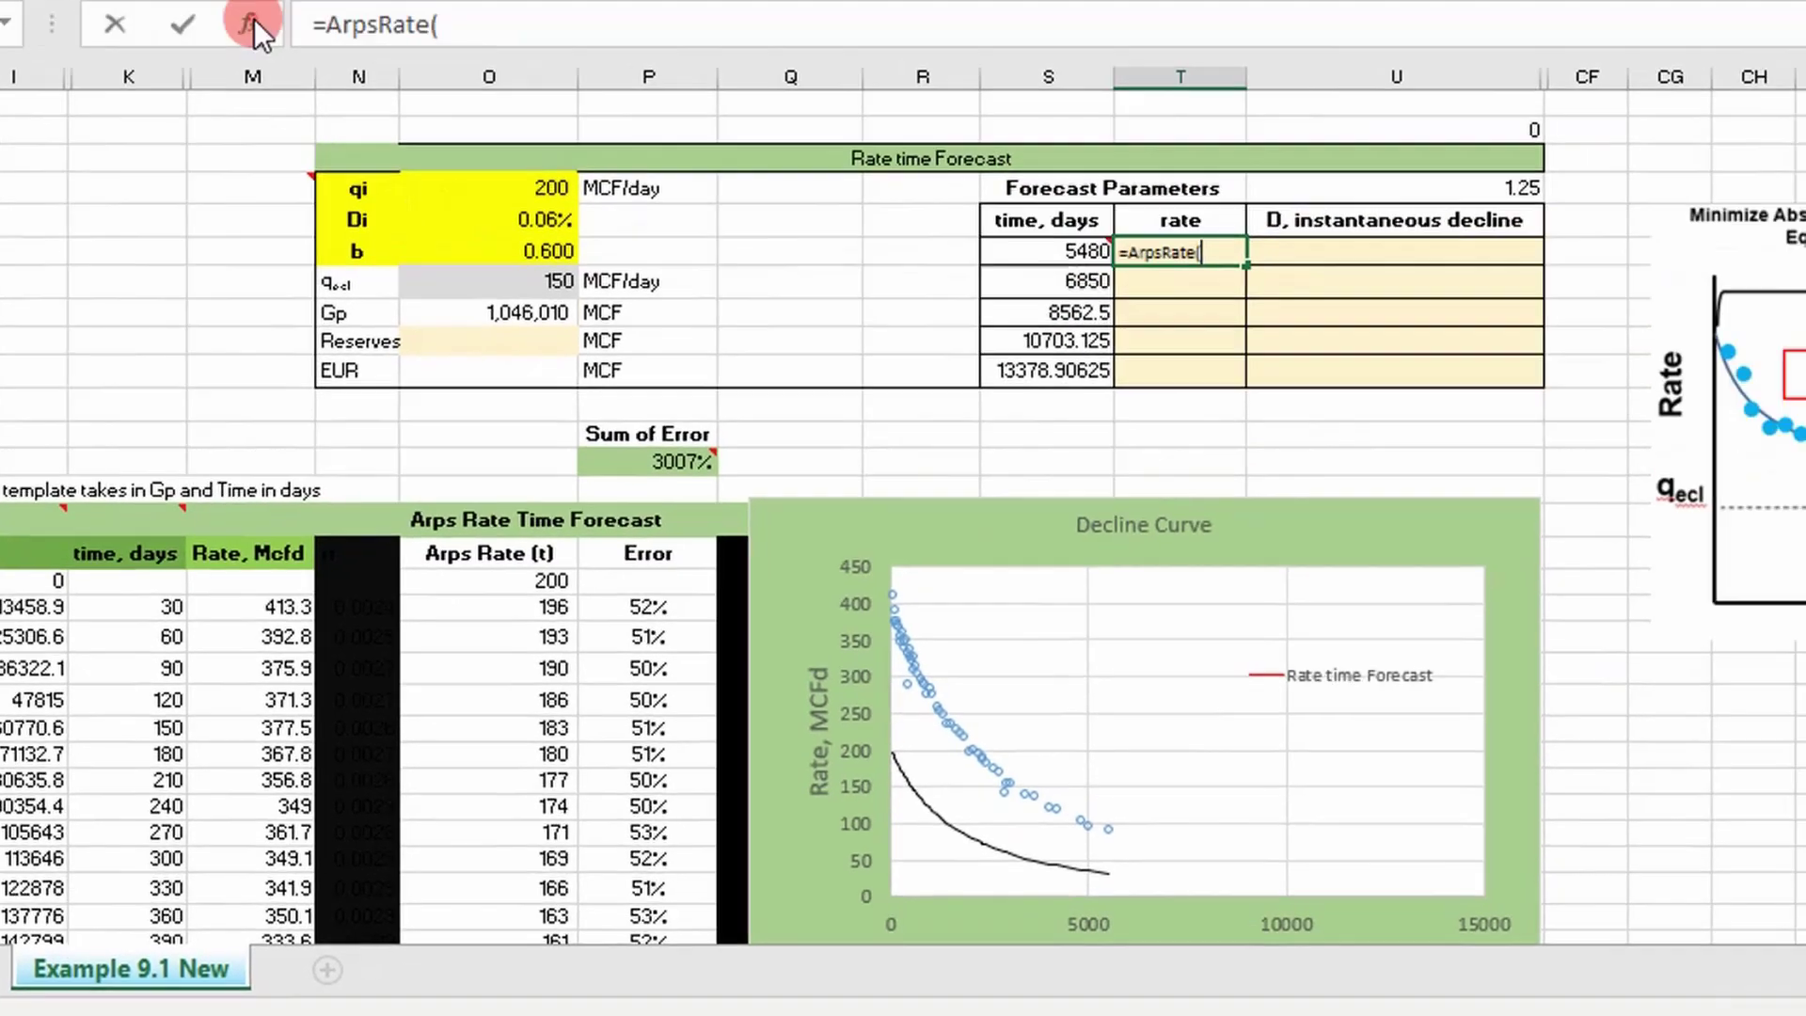
{"action": "left_click", "coordinate": [252, 20]}
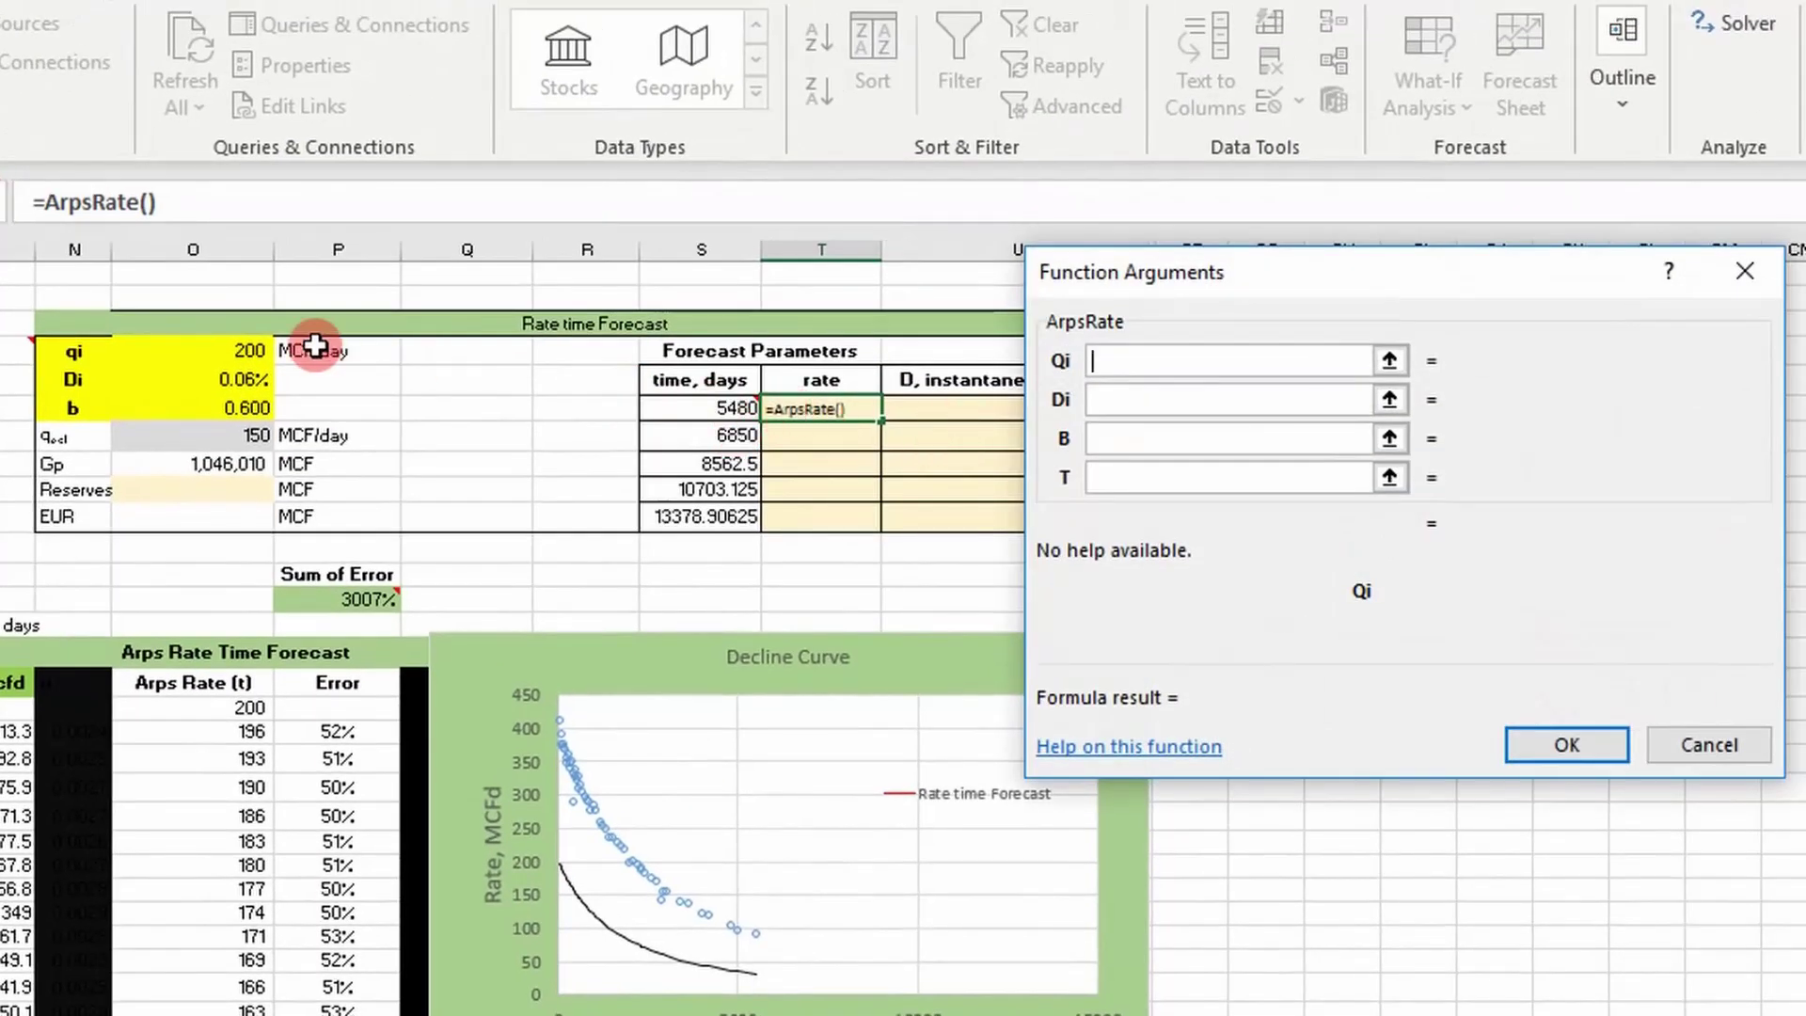
{"action": "left_click", "coordinate": [226, 350]}
{"action": "left_click", "coordinate": [1161, 405]}
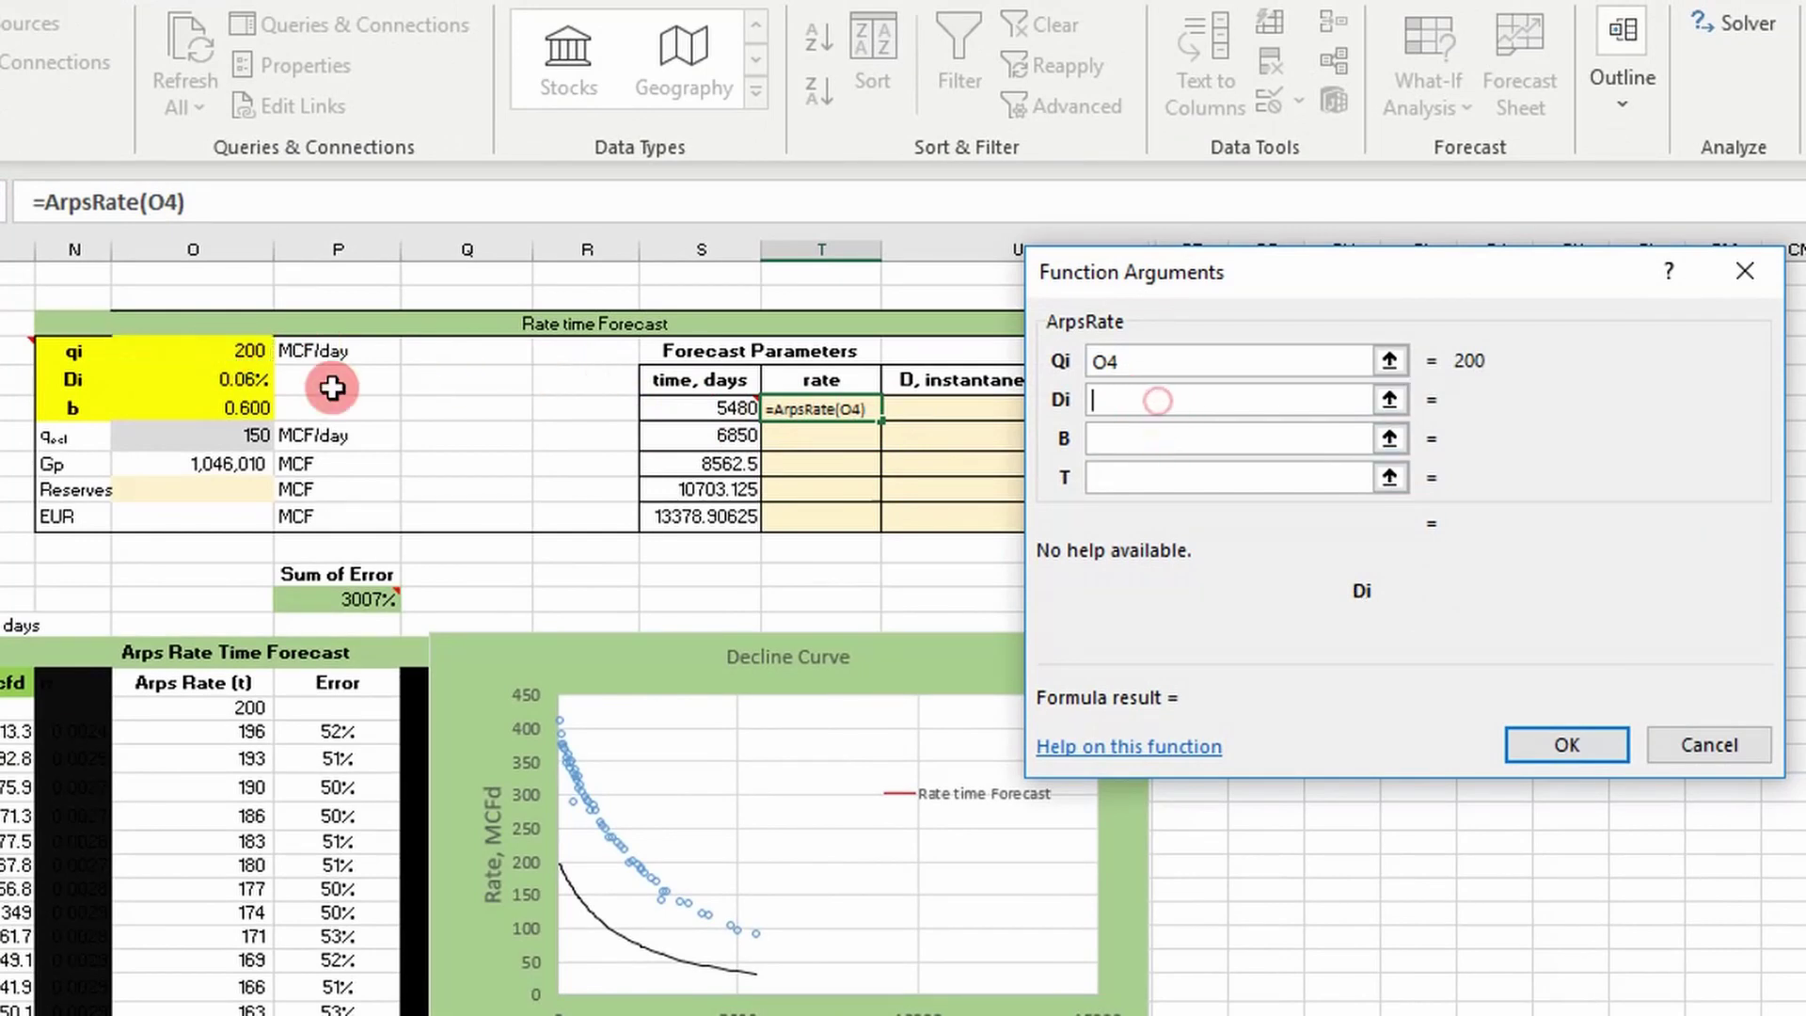
{"action": "left_click", "coordinate": [224, 379]}
{"action": "left_click", "coordinate": [1133, 442]}
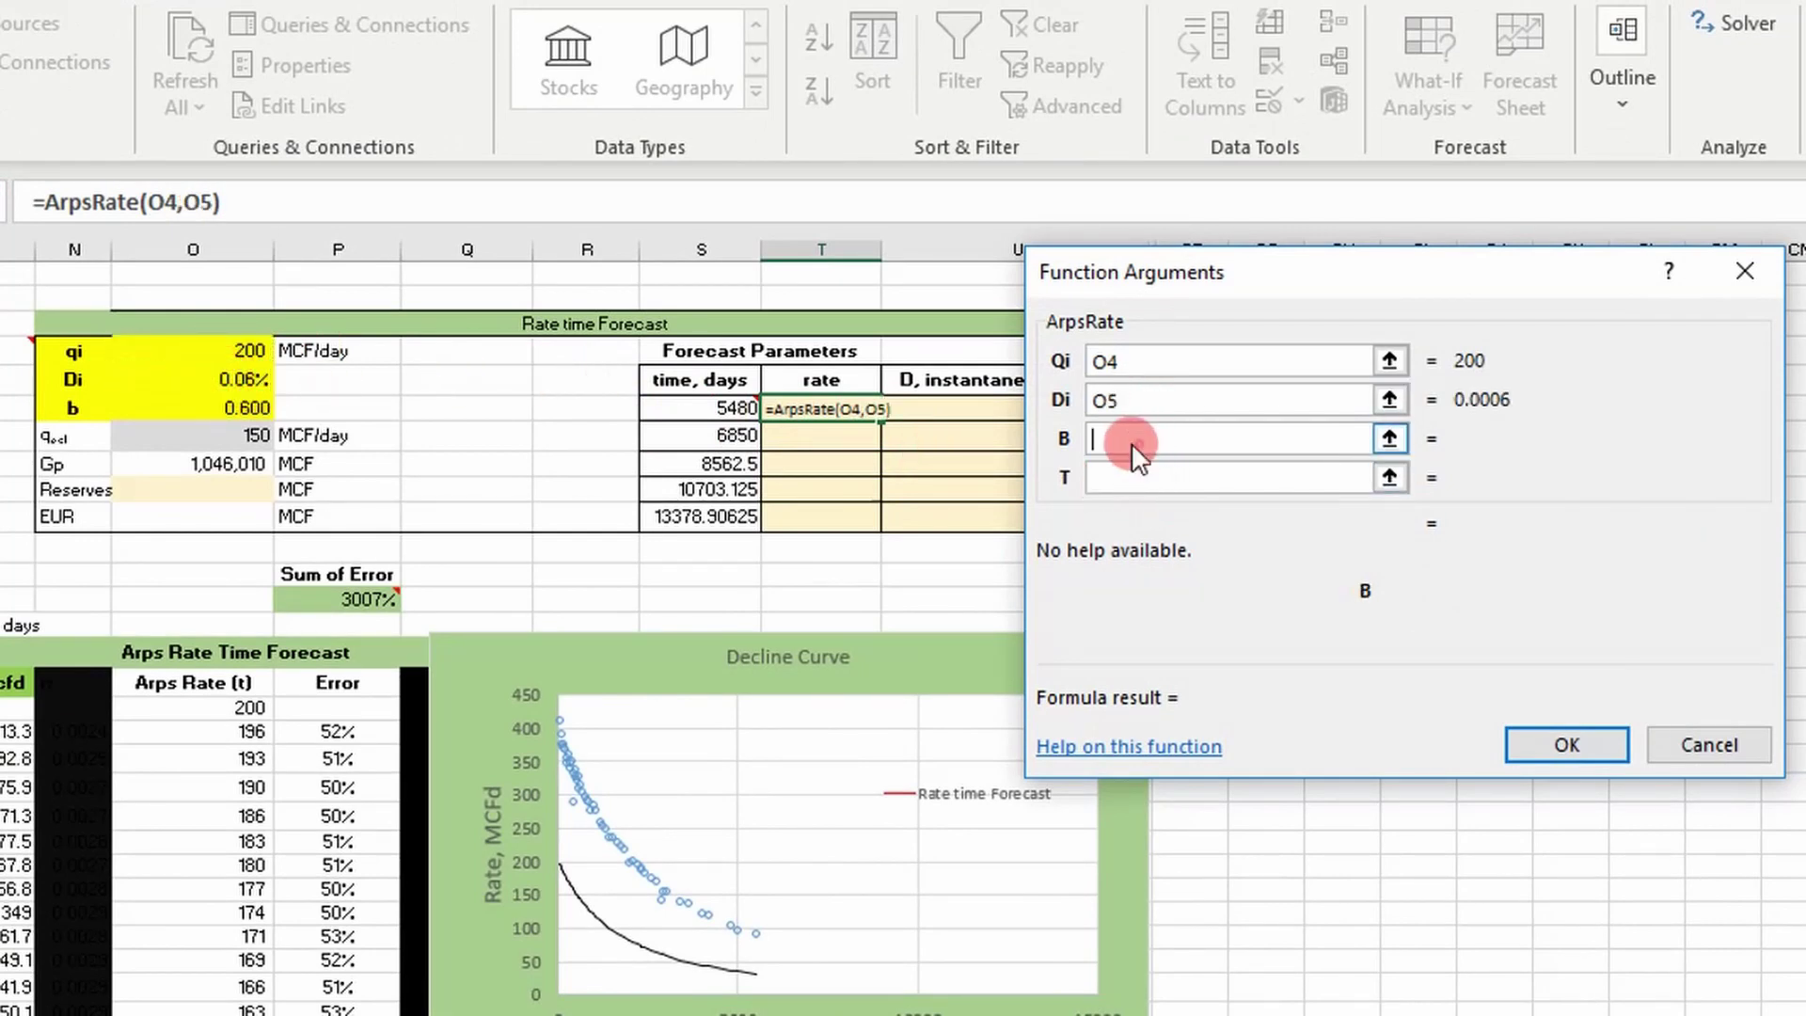
{"action": "left_click", "coordinate": [239, 412]}
{"action": "left_click", "coordinate": [715, 407]}
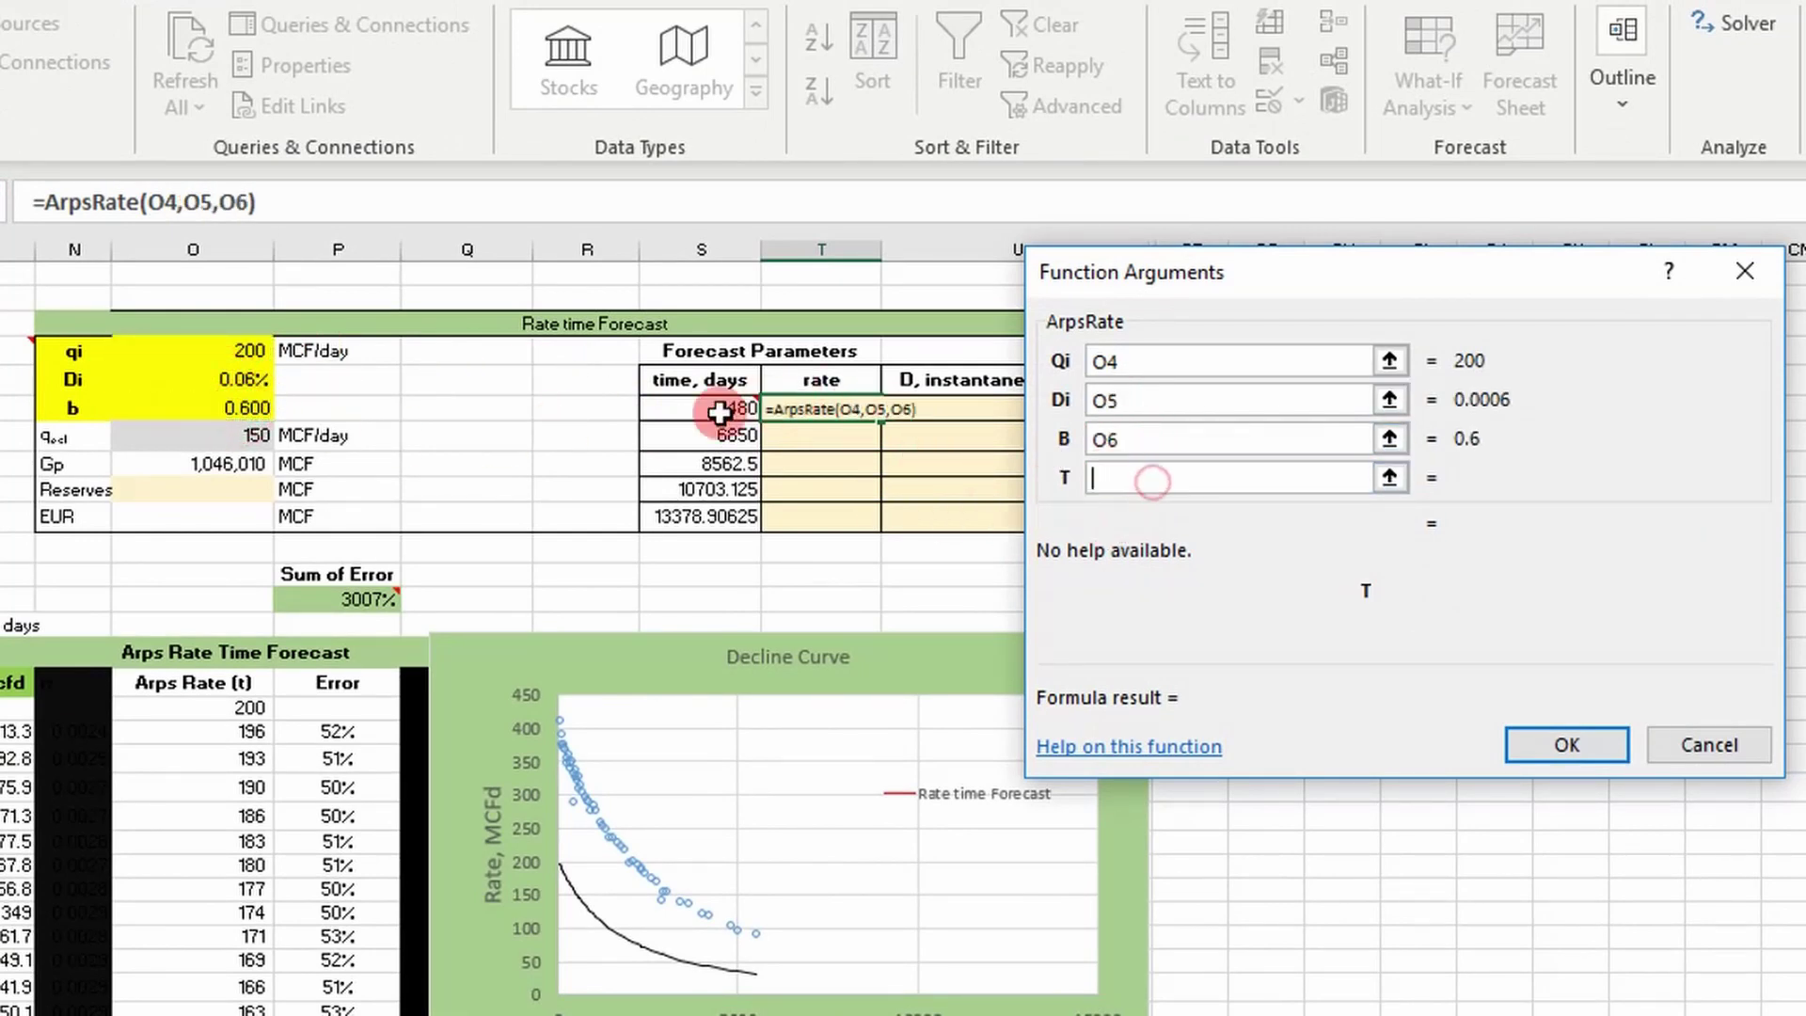
{"action": "left_click", "coordinate": [1155, 440]}
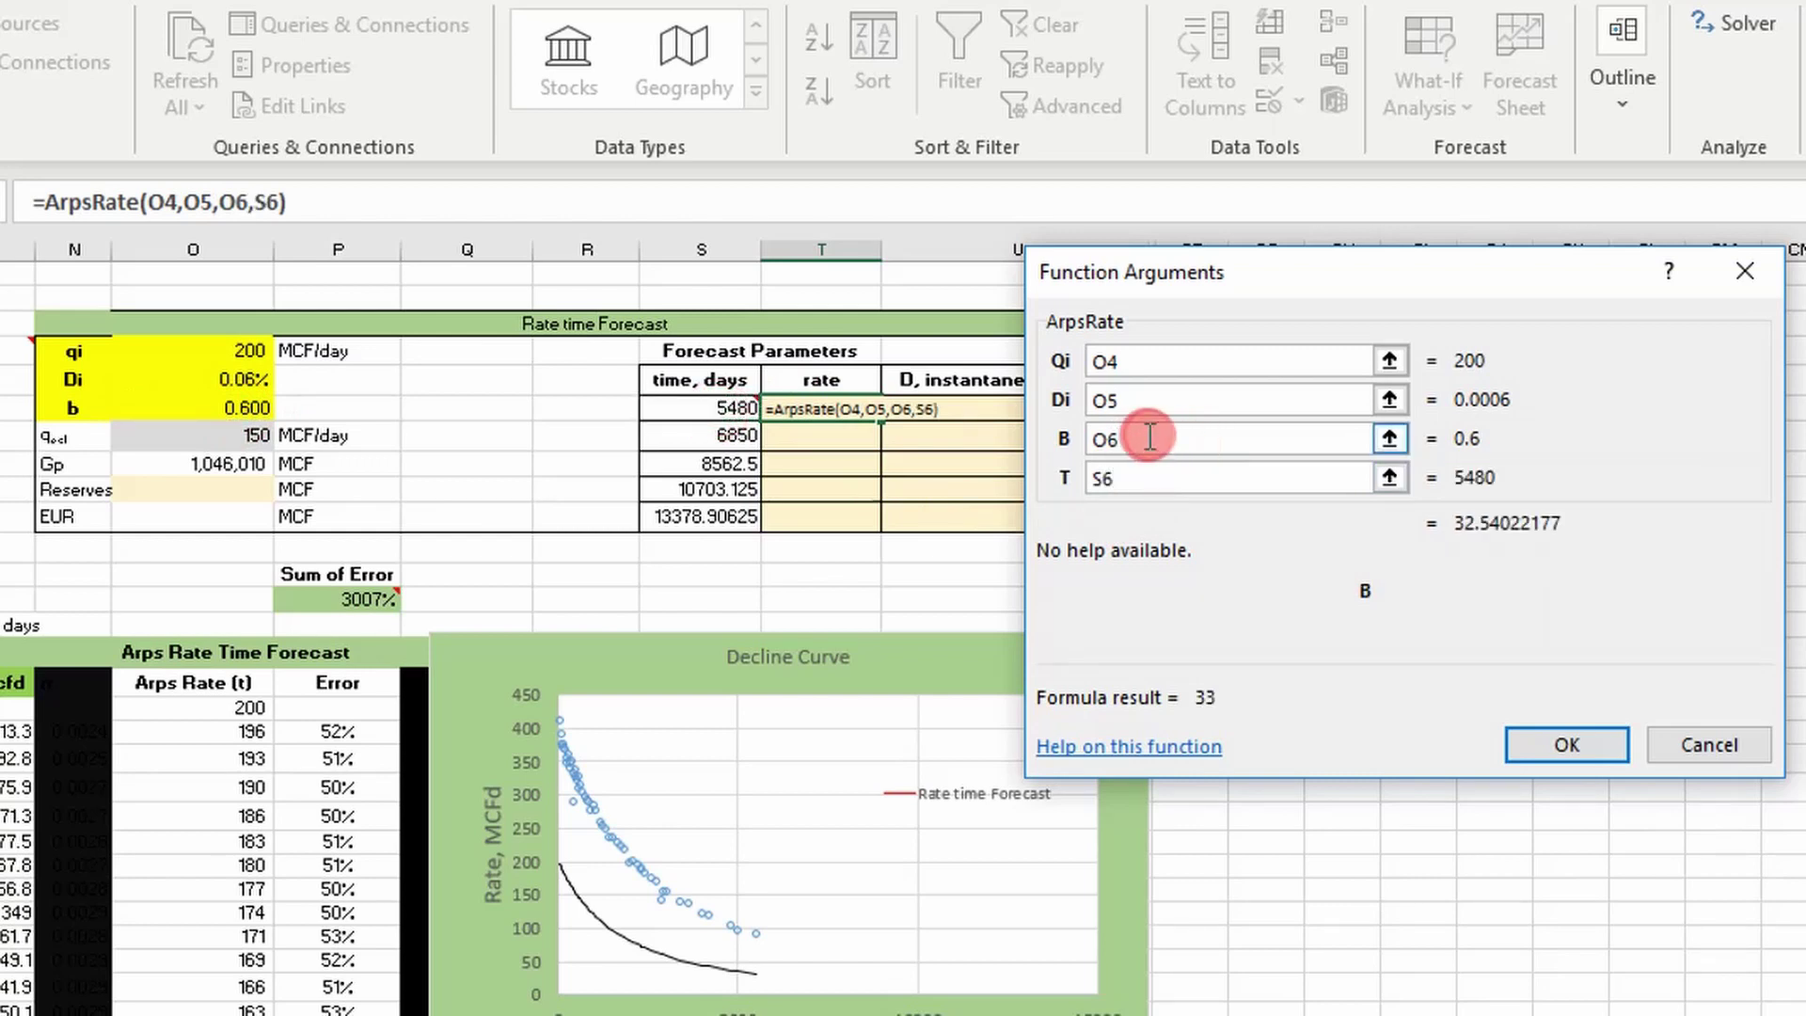
{"action": "left_click", "coordinate": [1148, 399]}
{"action": "key", "text": "F4"}
{"action": "left_click", "coordinate": [1119, 362]}
{"action": "key", "text": "F4"}
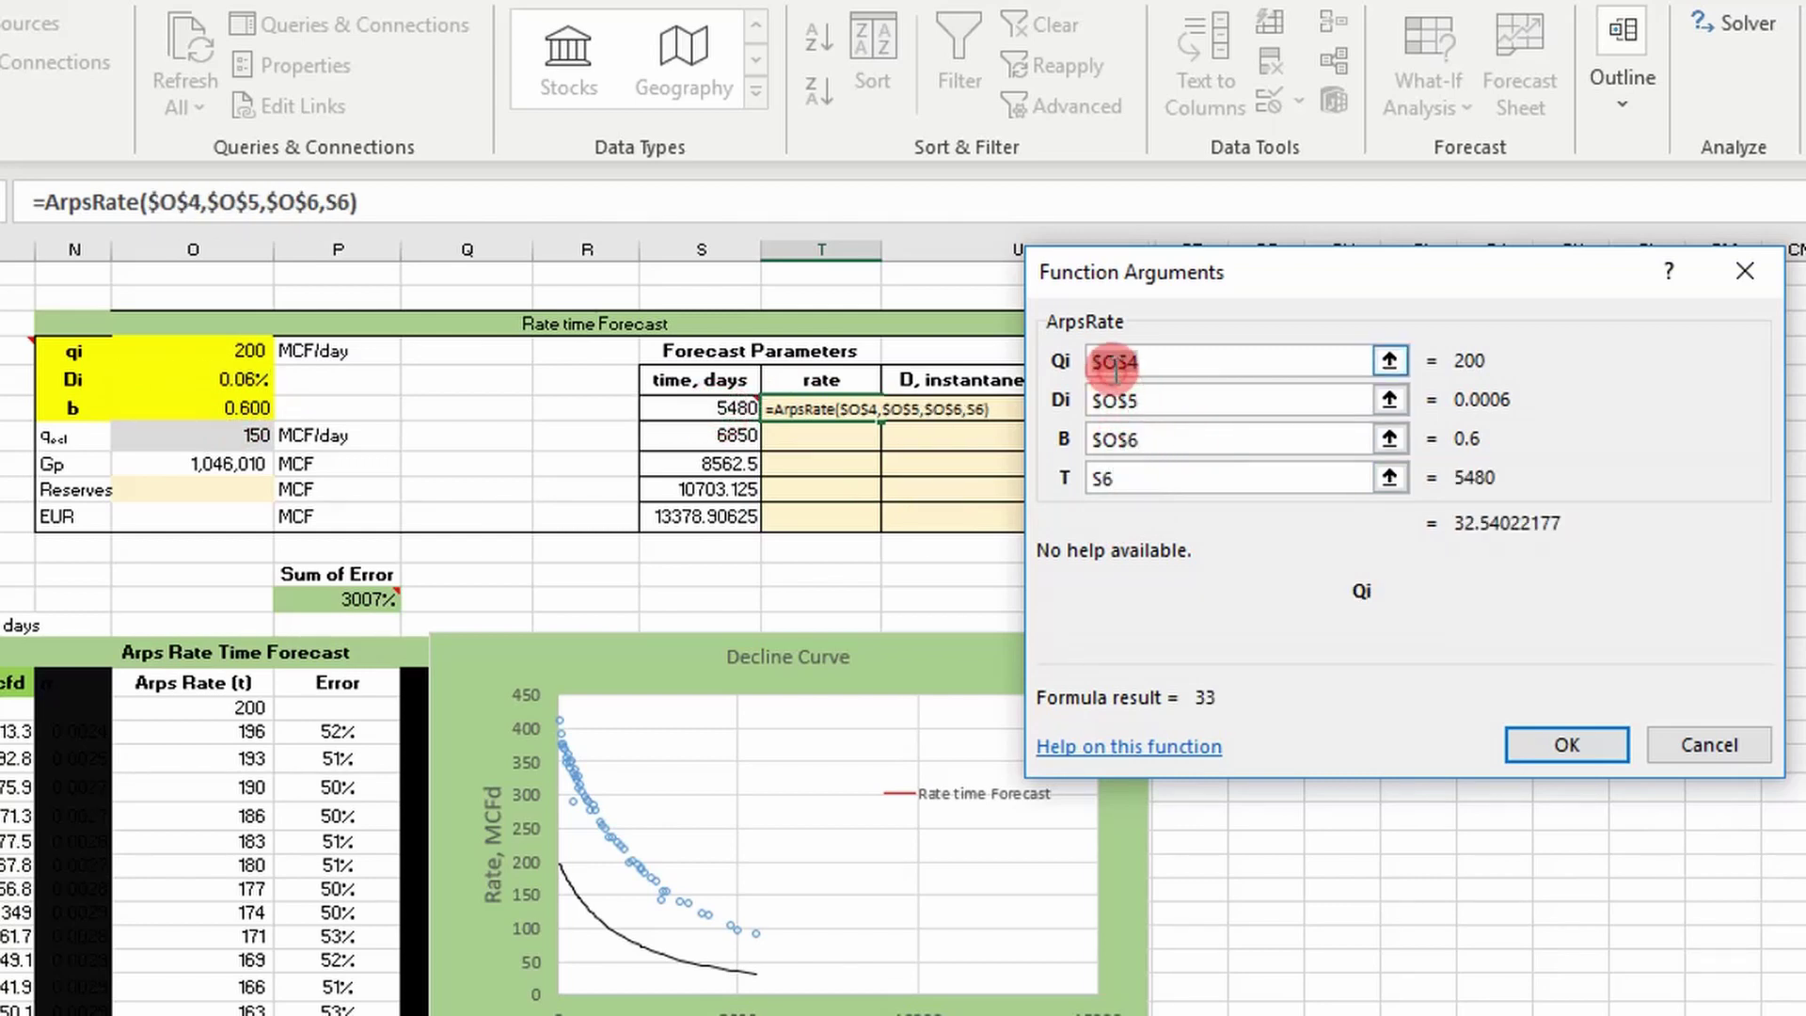
{"action": "left_click", "coordinate": [1568, 745]}
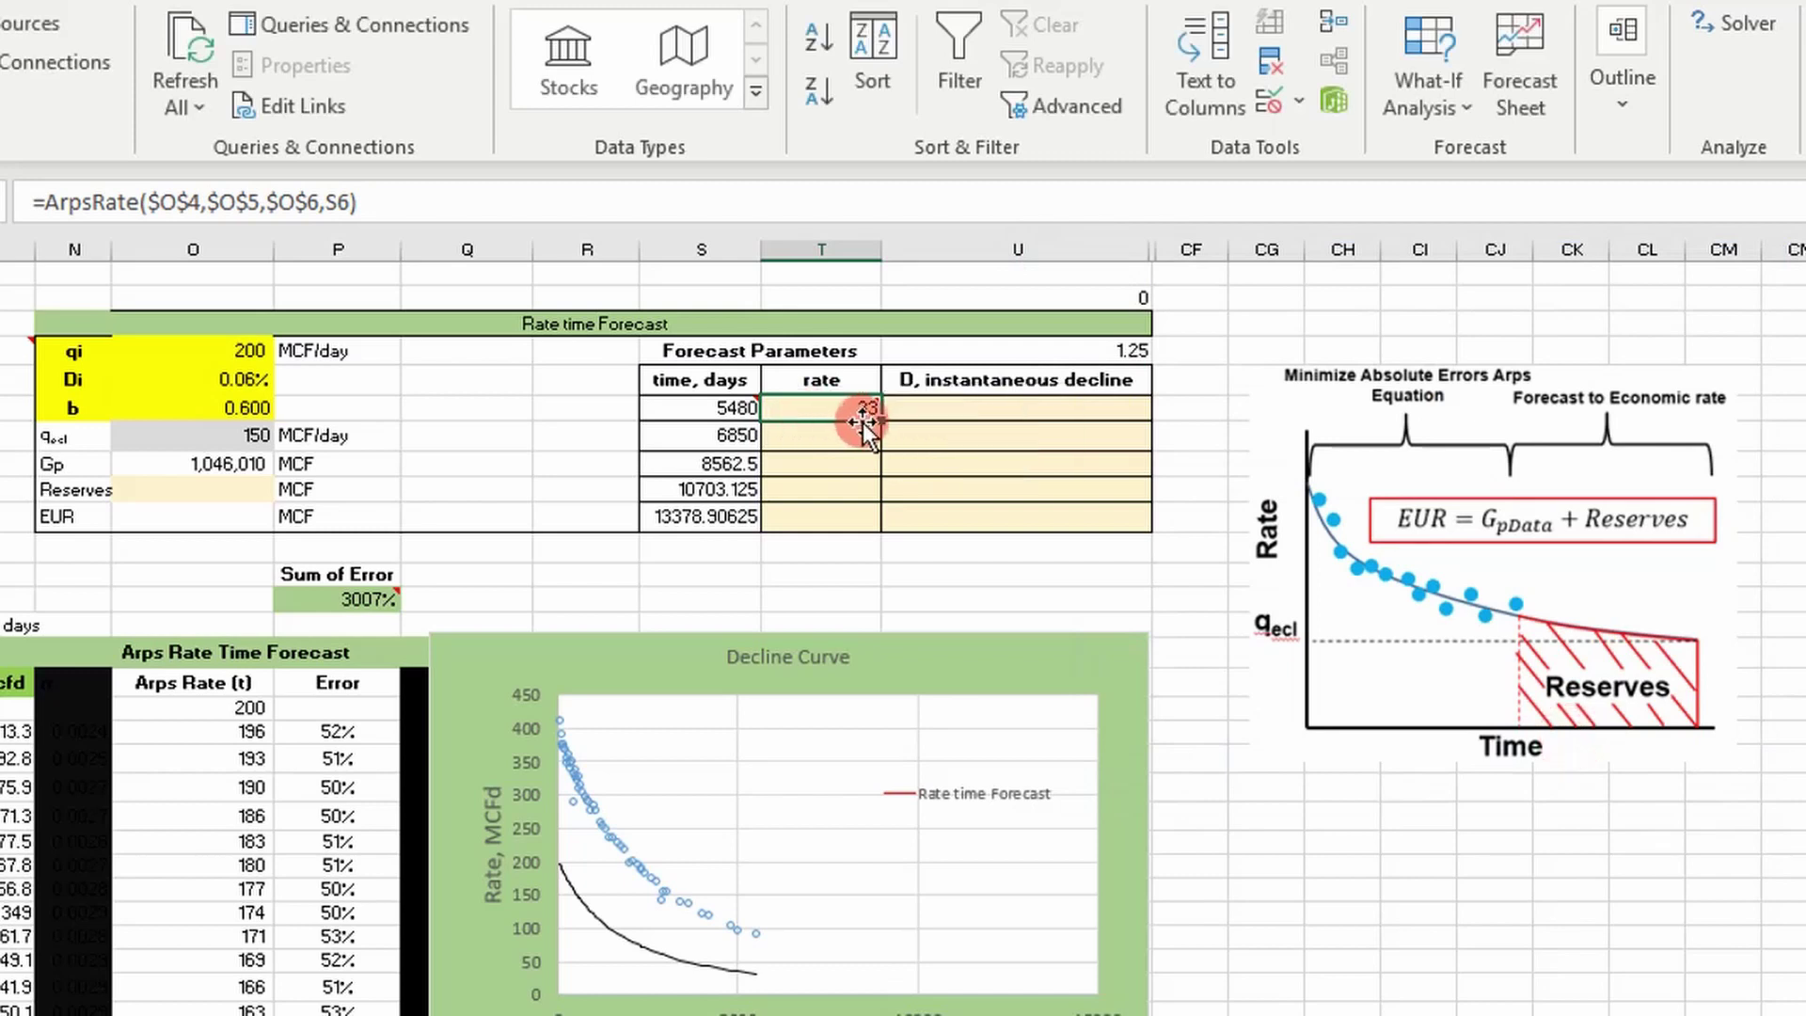
Fill the rate formula down to T10, giving rates 33, 25, 19, 14 and 11.
{"action": "double_click", "coordinate": [880, 428]}
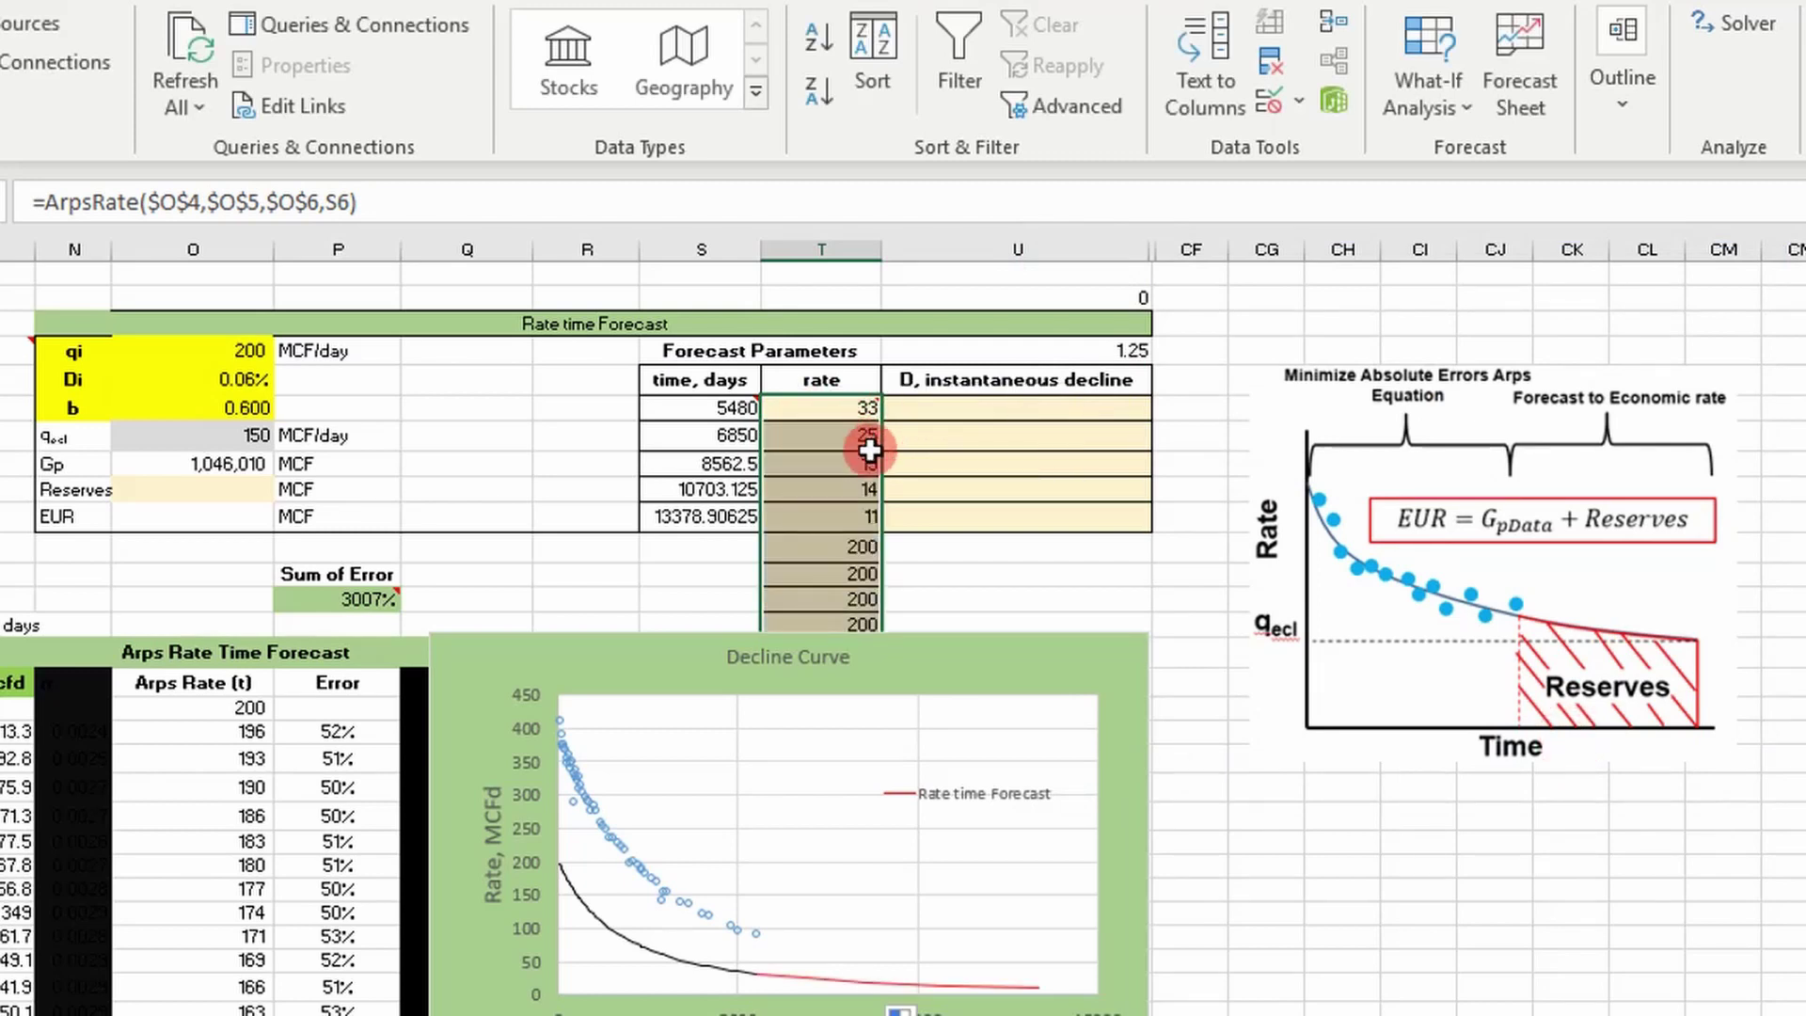
{"action": "key", "text": "ctrl+z"}
{"action": "left_click", "coordinate": [867, 414]}
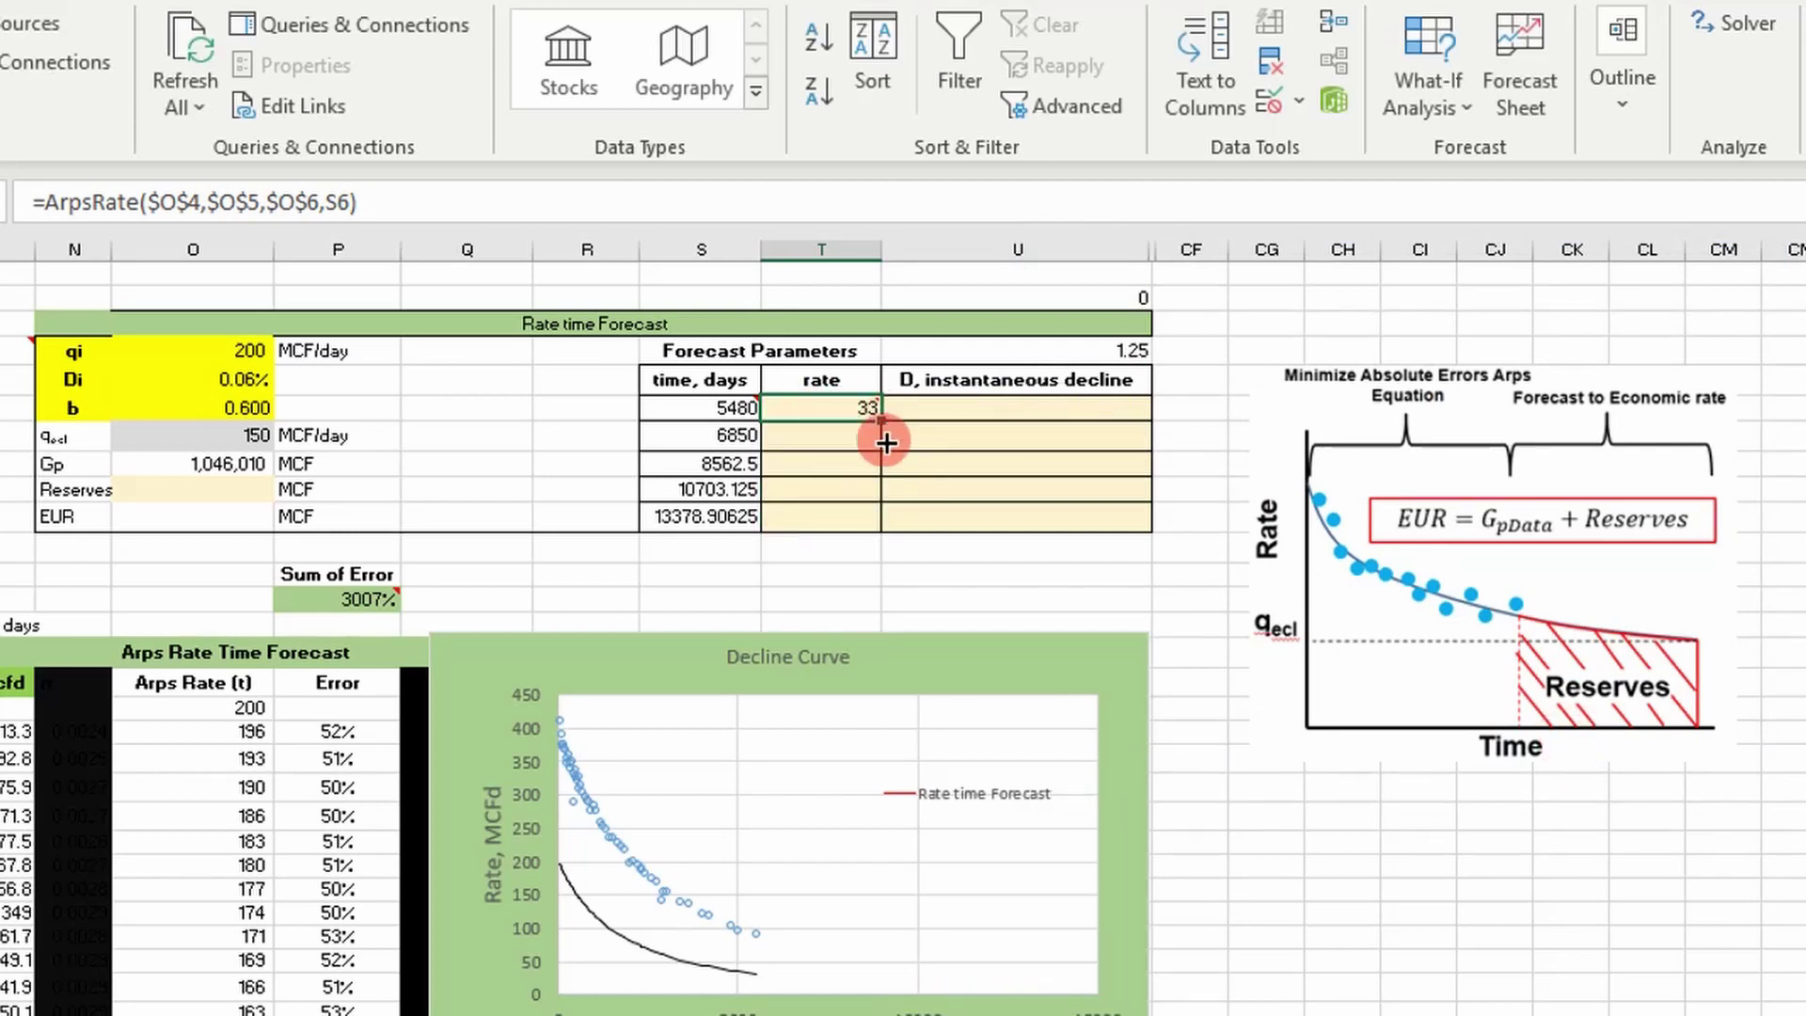
{"action": "left_click_drag", "start_coordinate": [886, 443], "coordinate": [886, 523]}
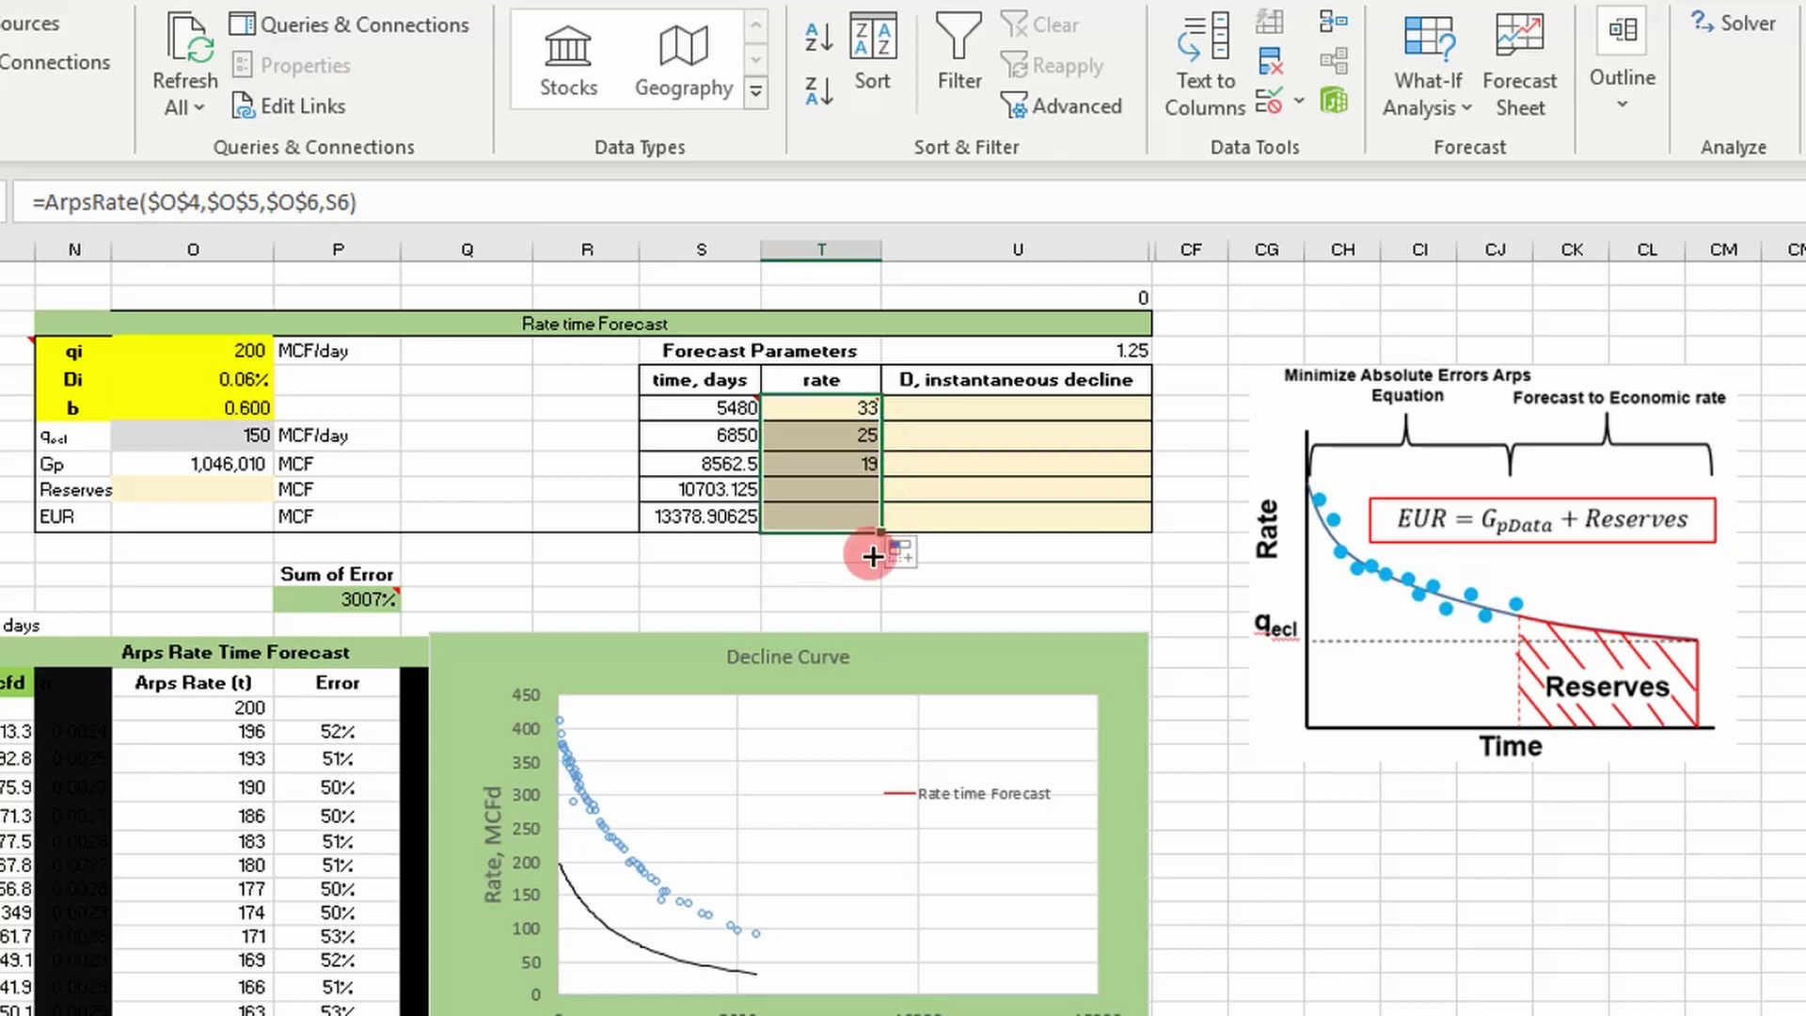
{"action": "scroll", "coordinate": [776, 965], "scroll_direction": "down", "scroll_amount": 1}
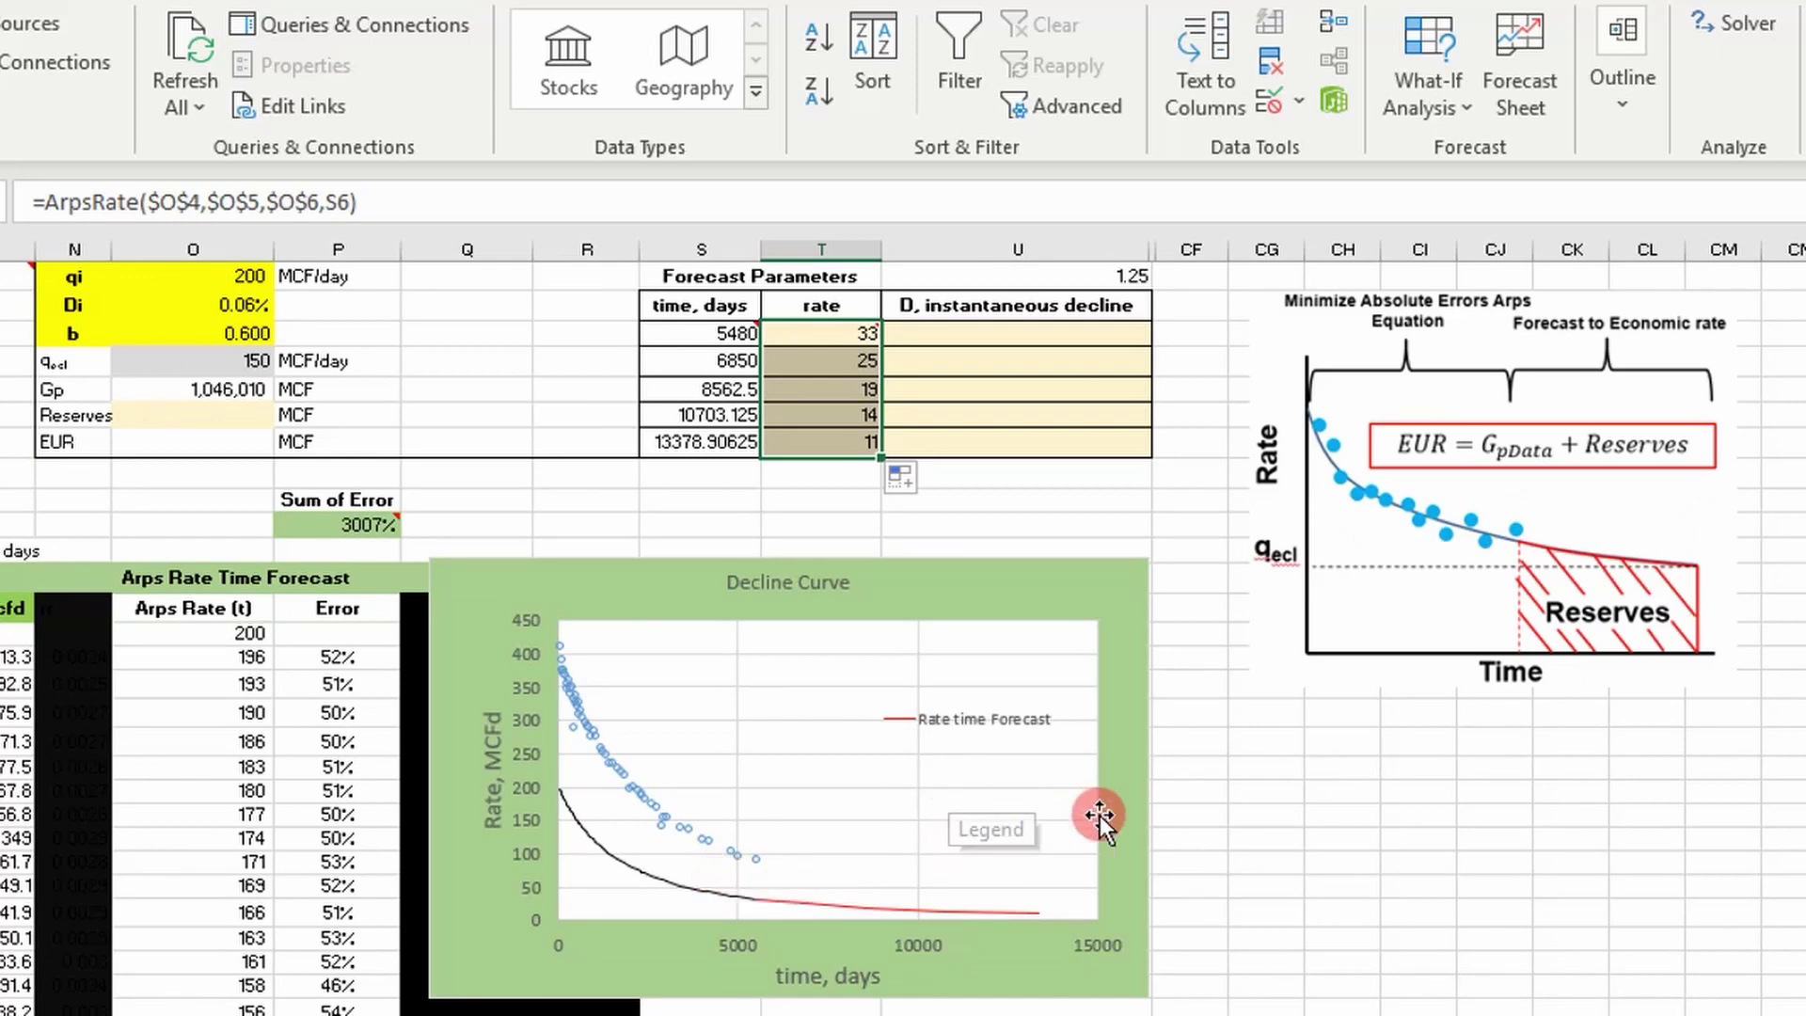
{"action": "scroll", "coordinate": [1096, 697], "scroll_direction": "up", "scroll_amount": 1}
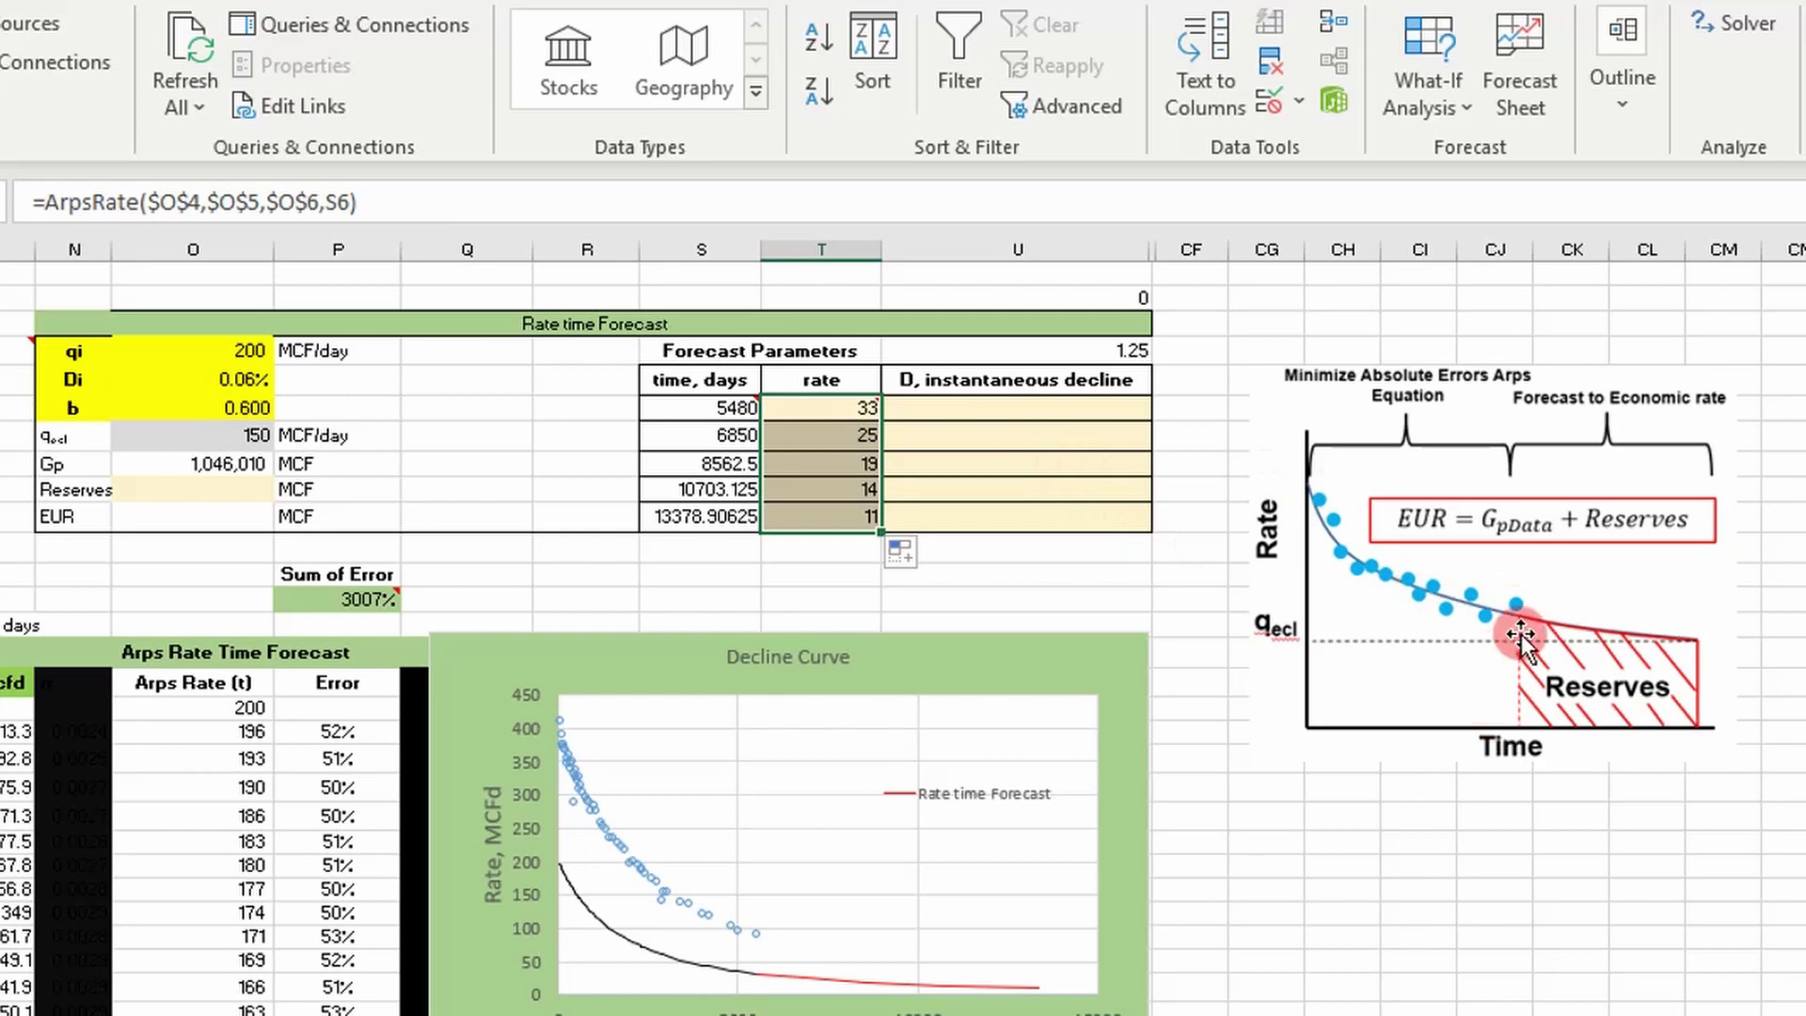
Start a NominalDecline formula in the instantaneous decline cell beside 5480 days.
{"action": "left_click", "coordinate": [985, 396]}
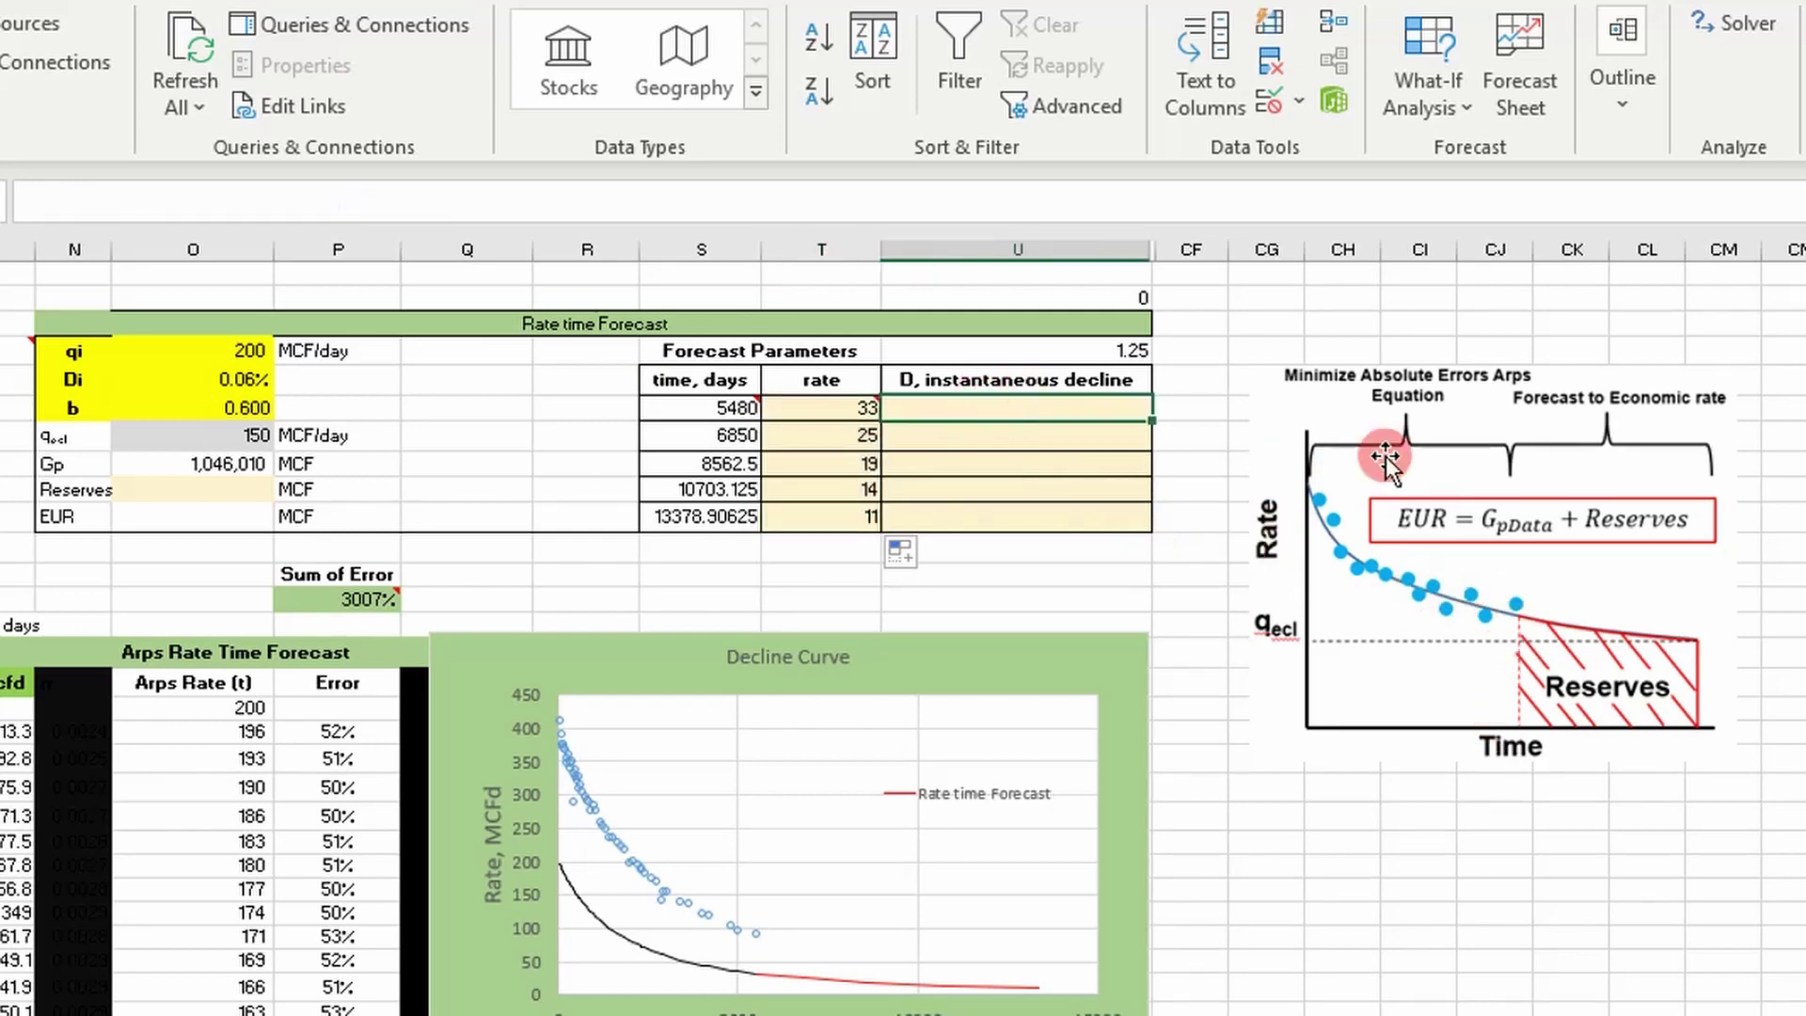
{"action": "type", "text": "=nomin"}
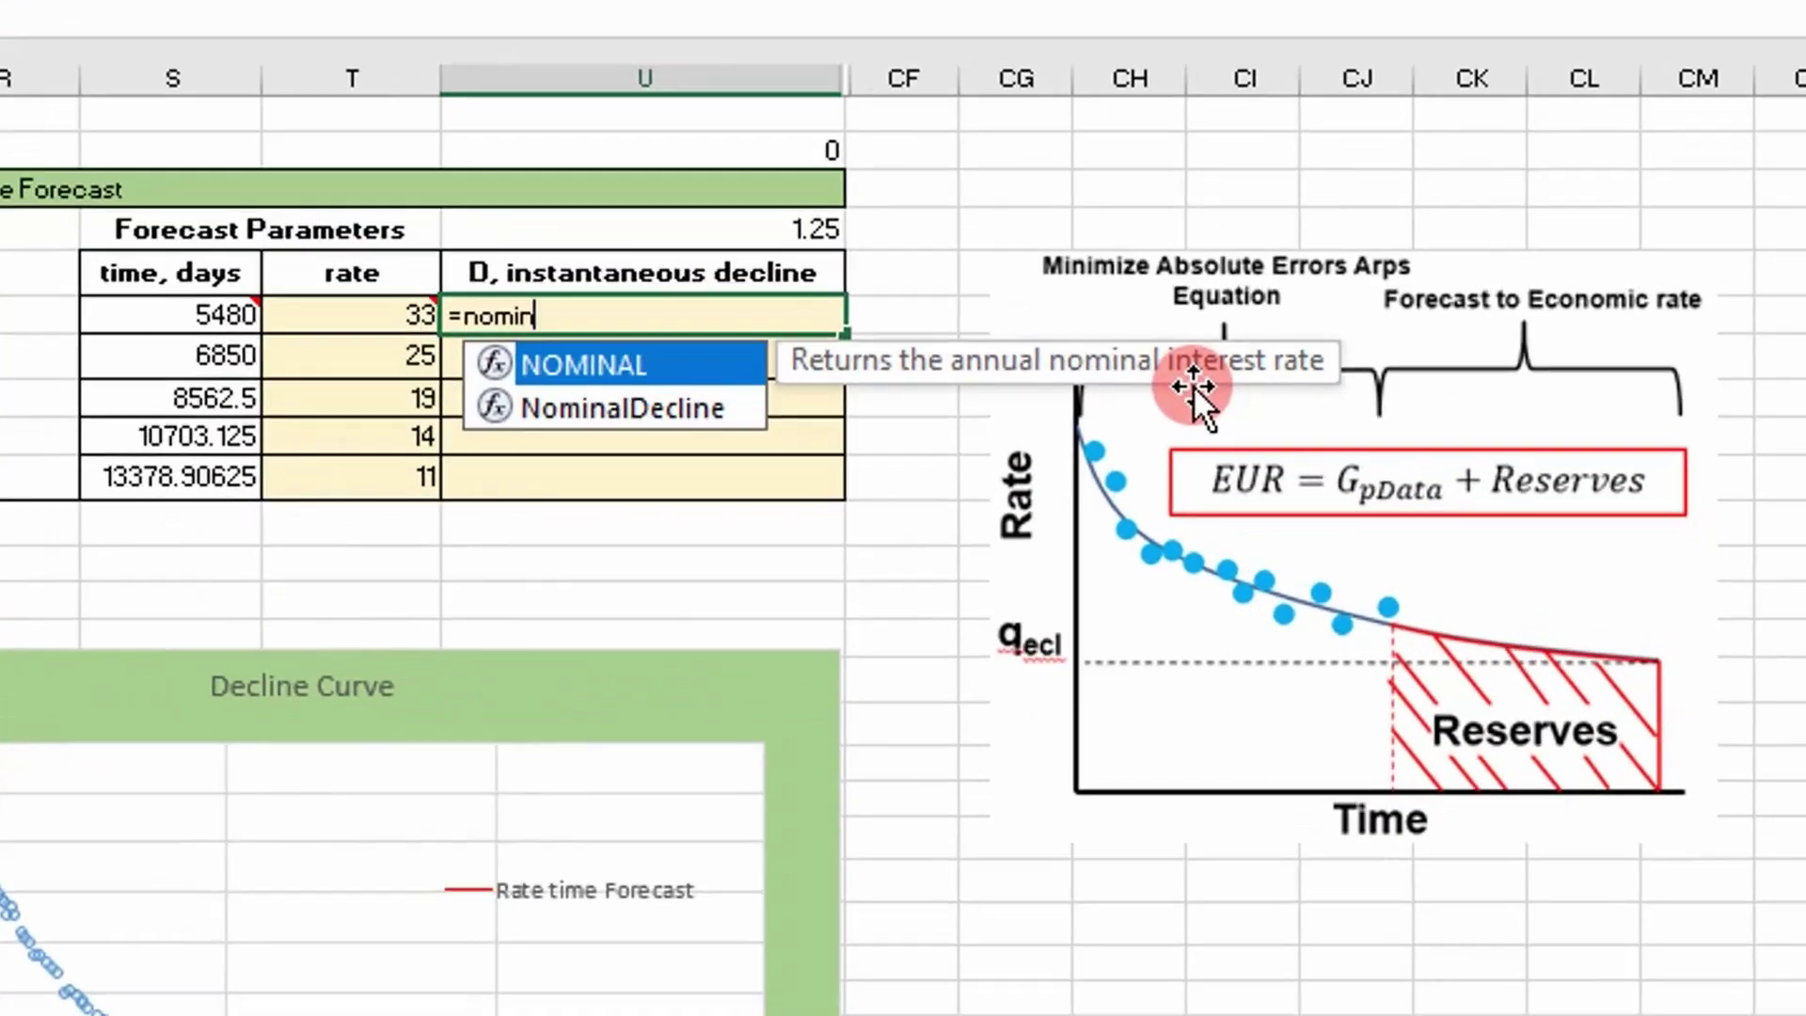
{"action": "key", "text": "Down"}
{"action": "key", "text": "Tab"}
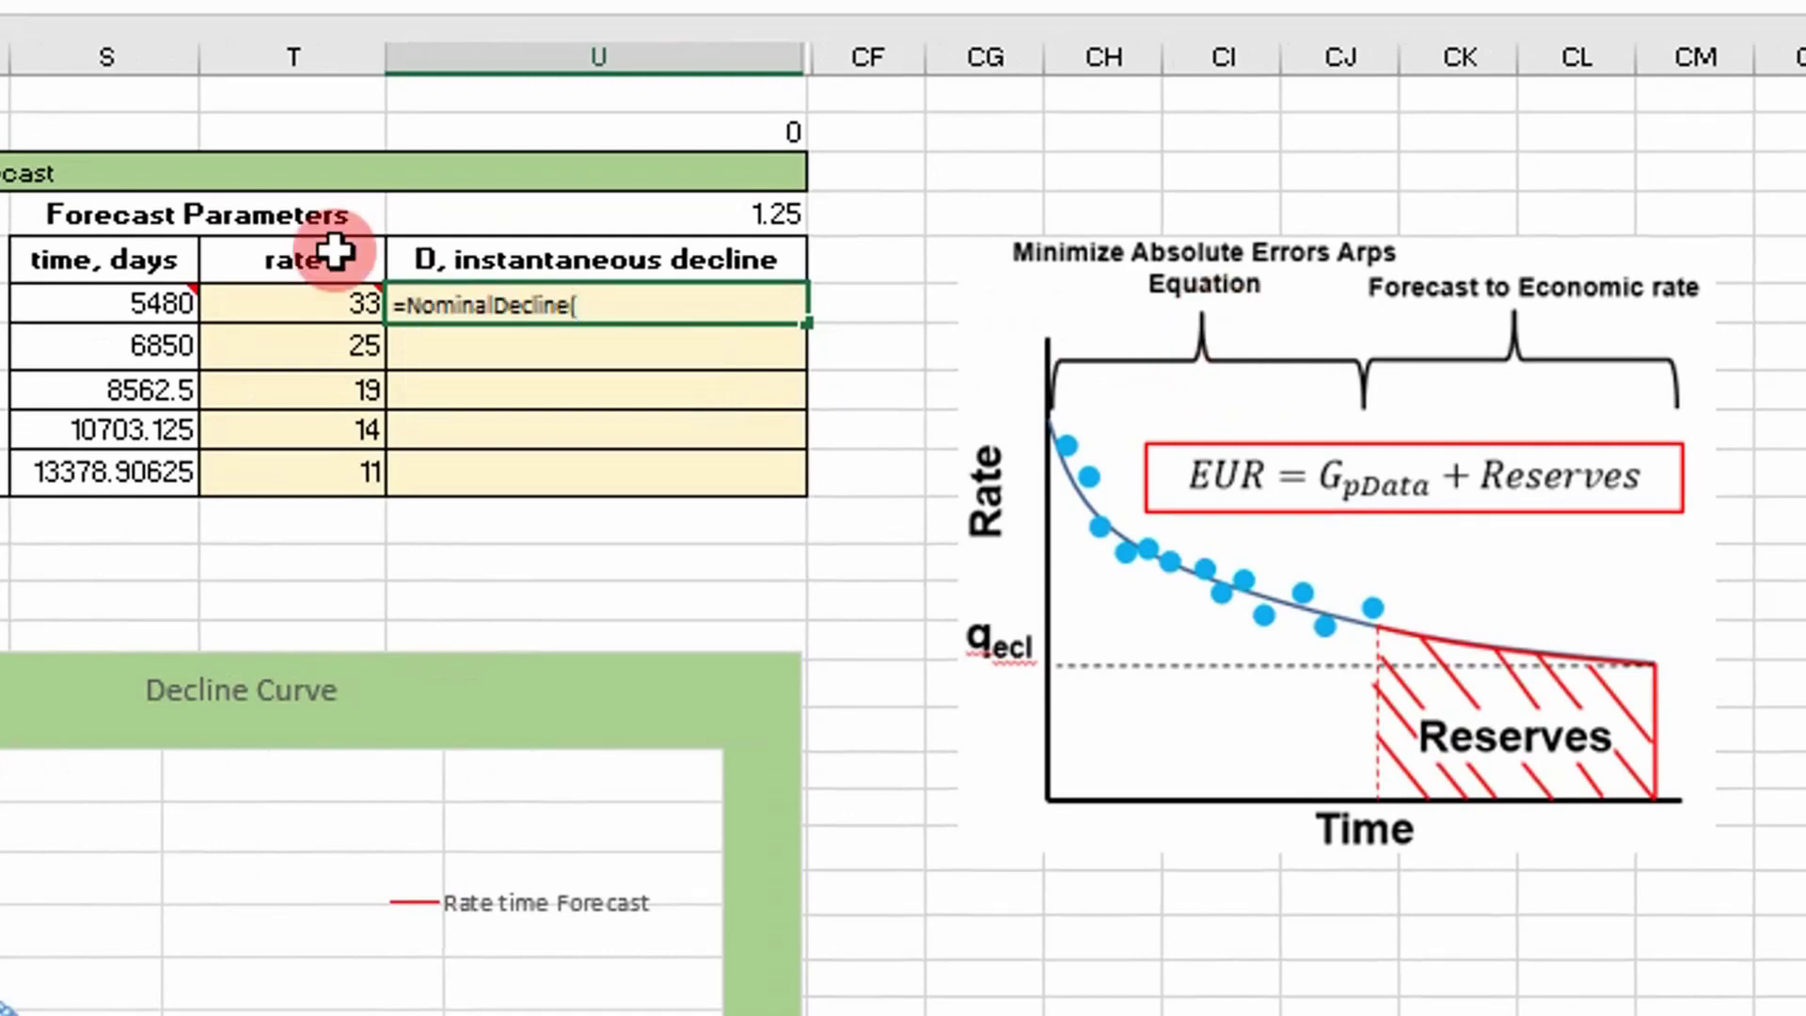
{"action": "mouse_move", "coordinate": [346, 299]}
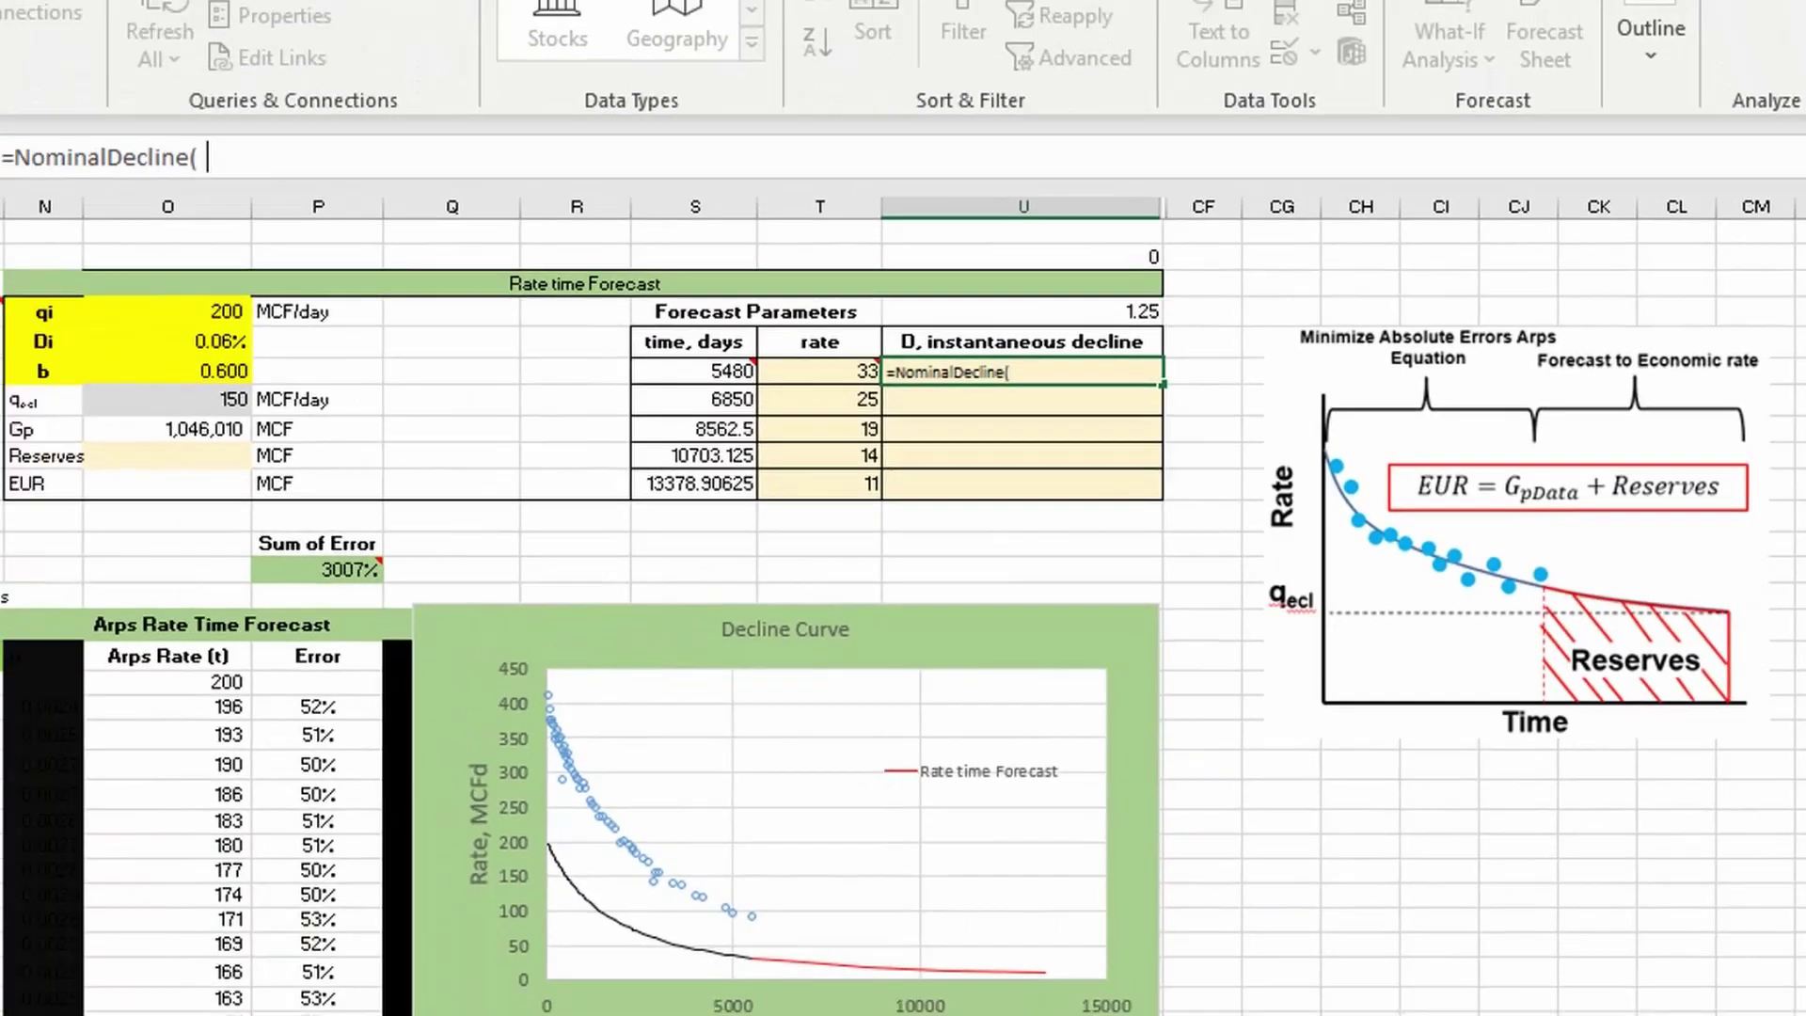
{"action": "key", "text": "ctrl+a"}
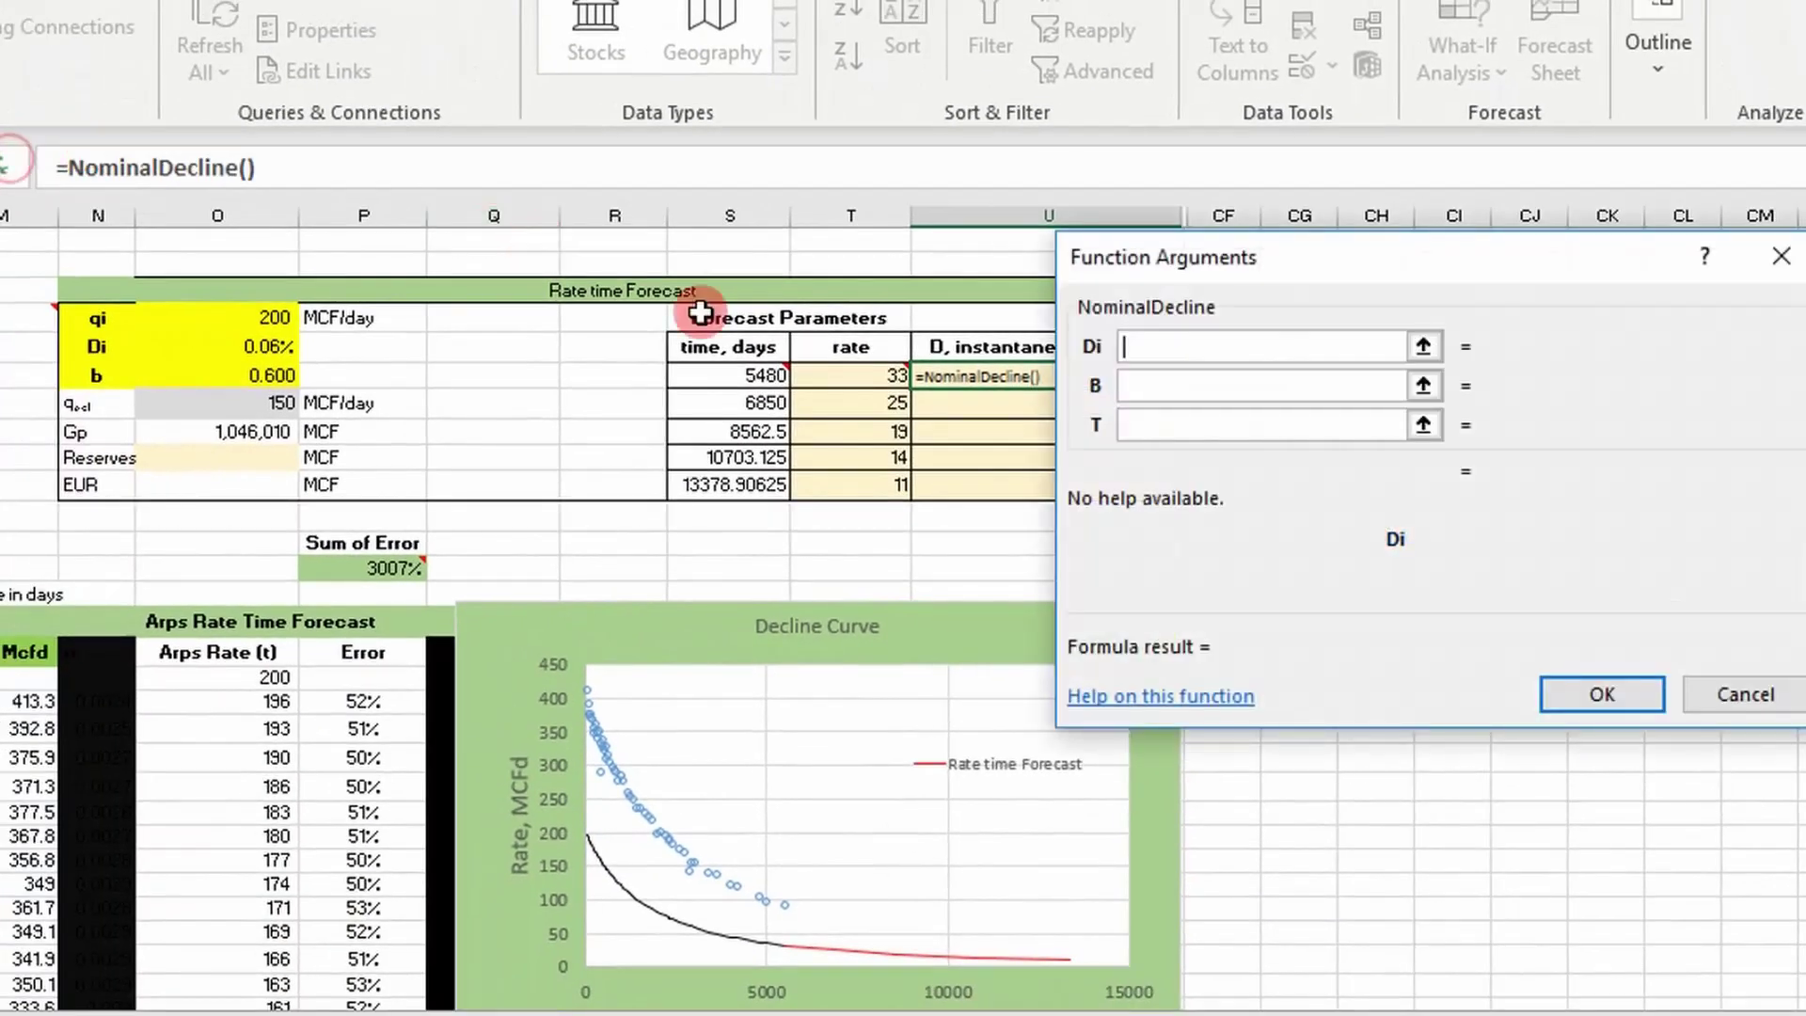
Give NominalDecline the arguments $O$5, $O$6 and S6, yielding 0.02%.
{"action": "left_click", "coordinate": [267, 334]}
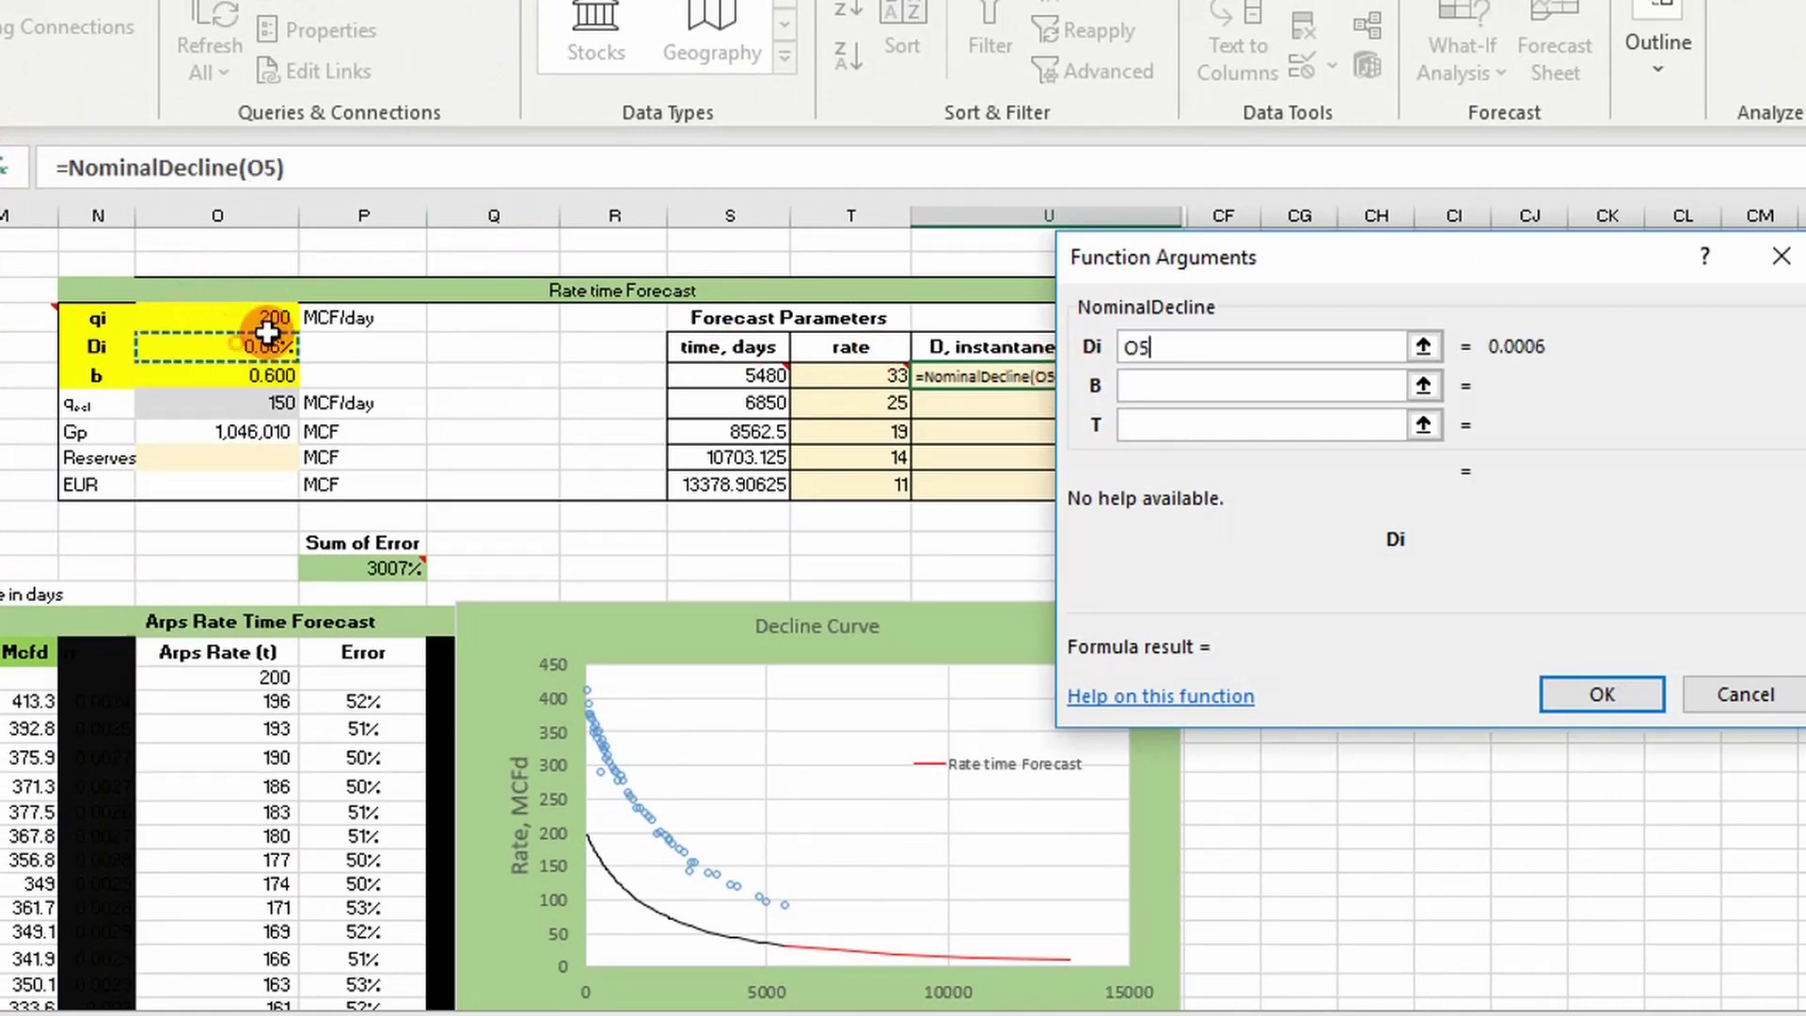
{"action": "key", "text": "Tab"}
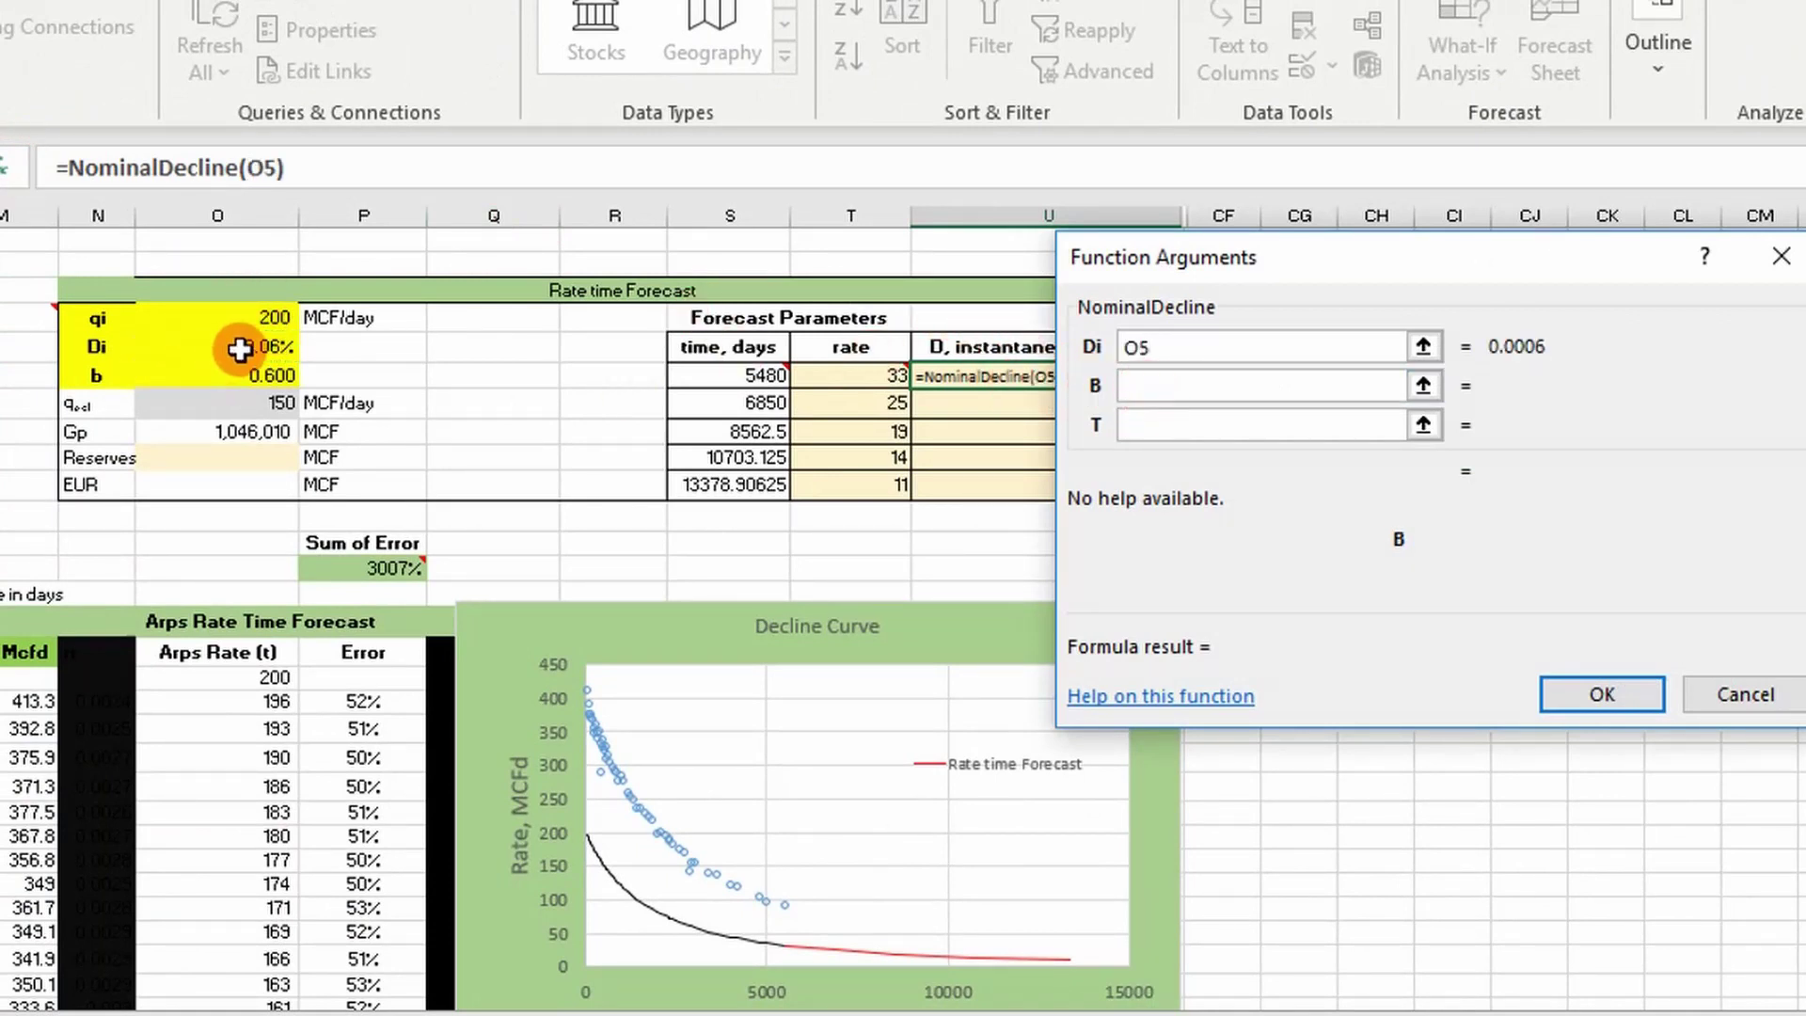
{"action": "left_click", "coordinate": [262, 374]}
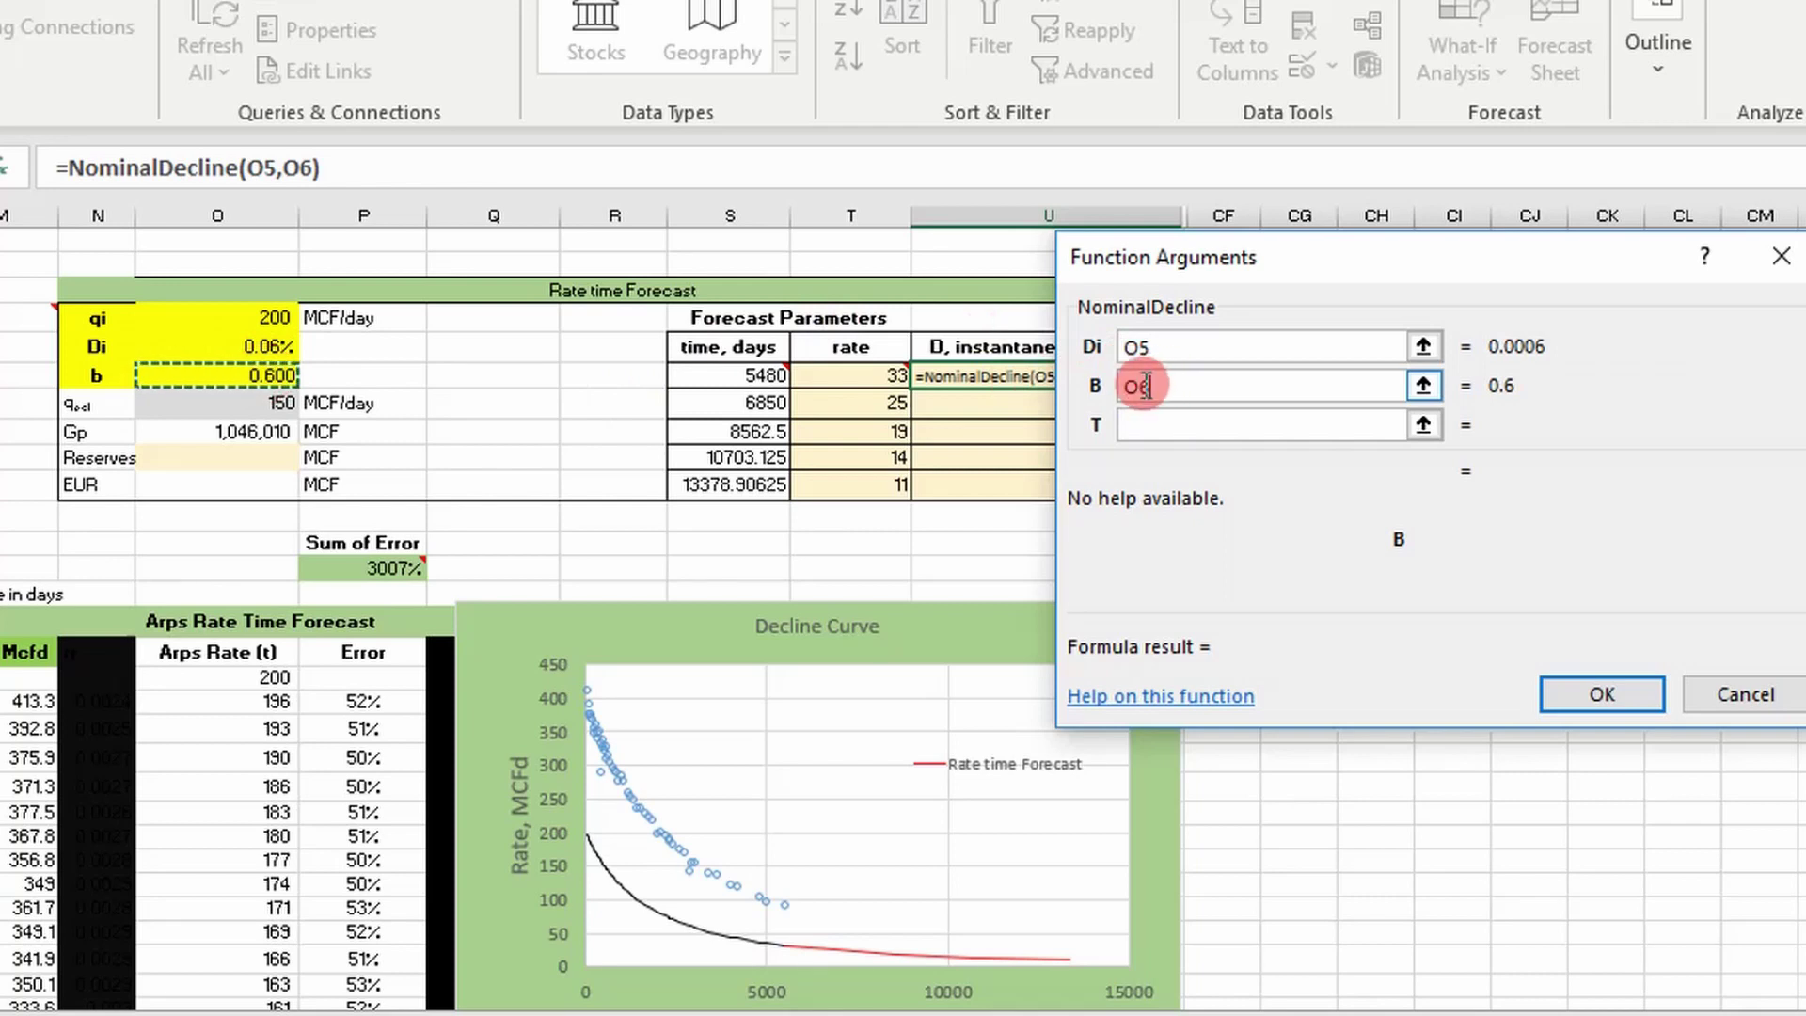
{"action": "key", "text": "F4"}
{"action": "left_click", "coordinate": [1138, 345]}
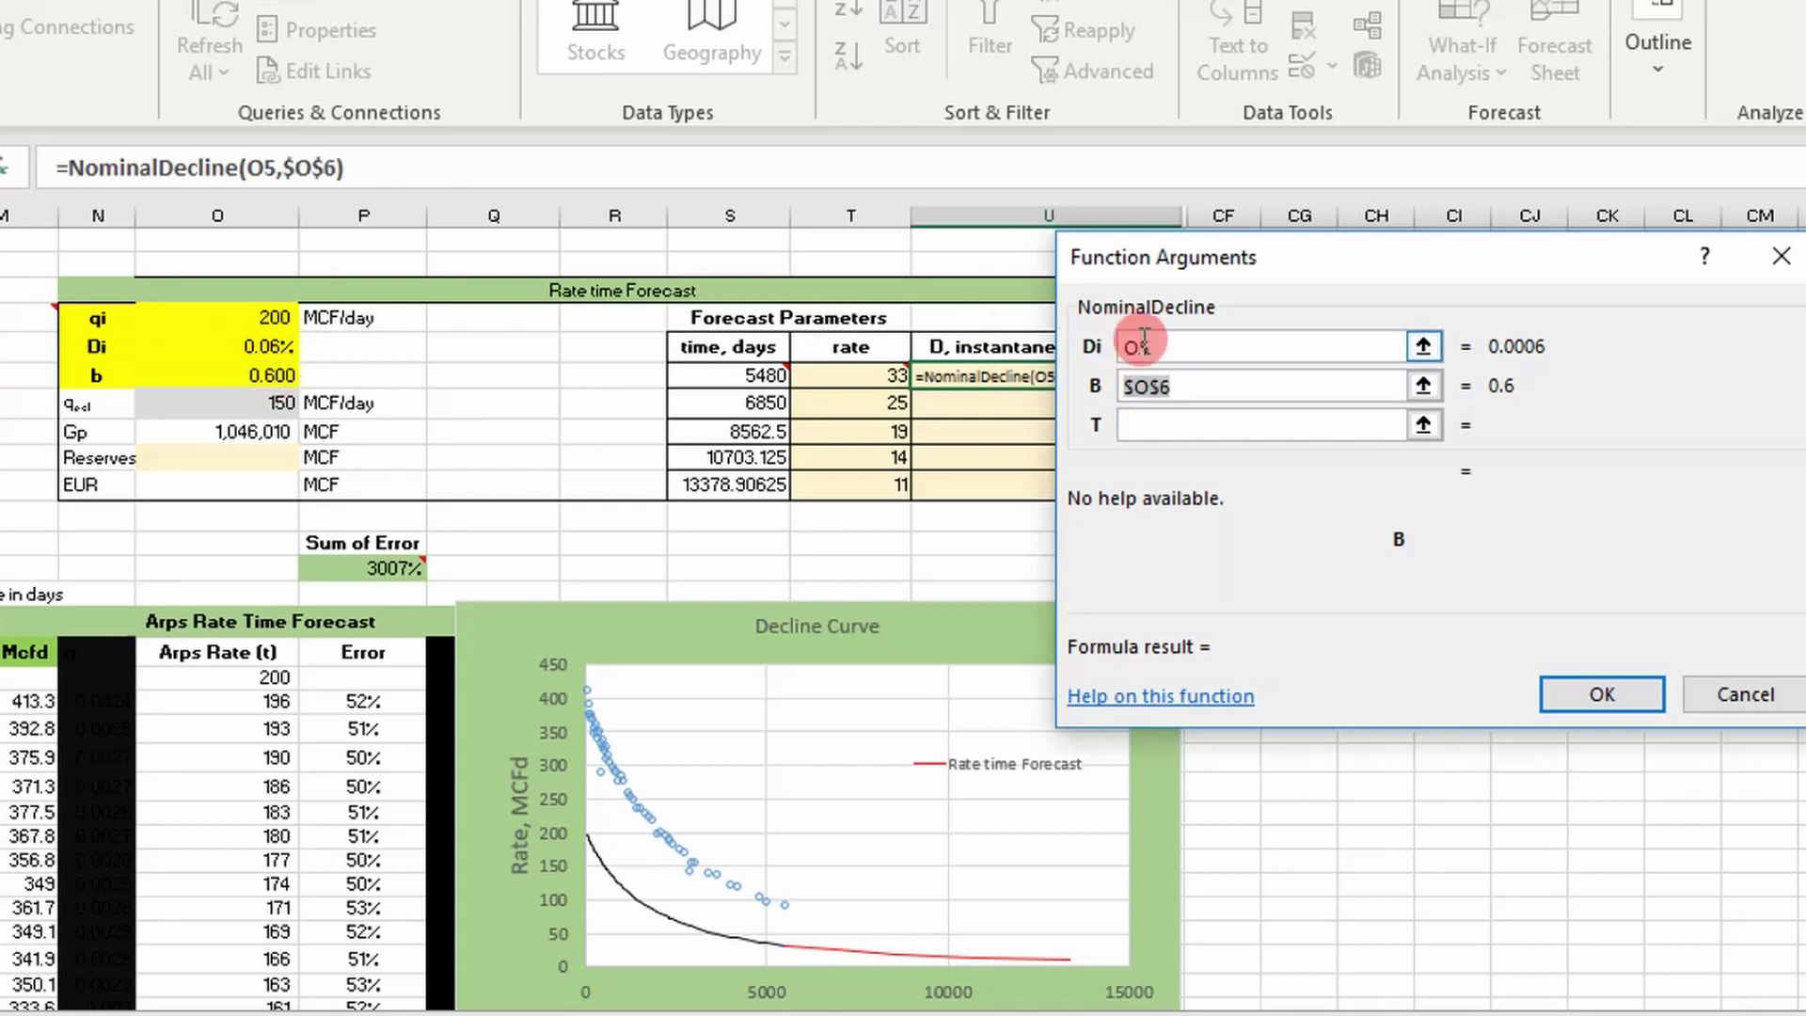
{"action": "key", "text": "F4"}
{"action": "left_click", "coordinate": [1131, 425]}
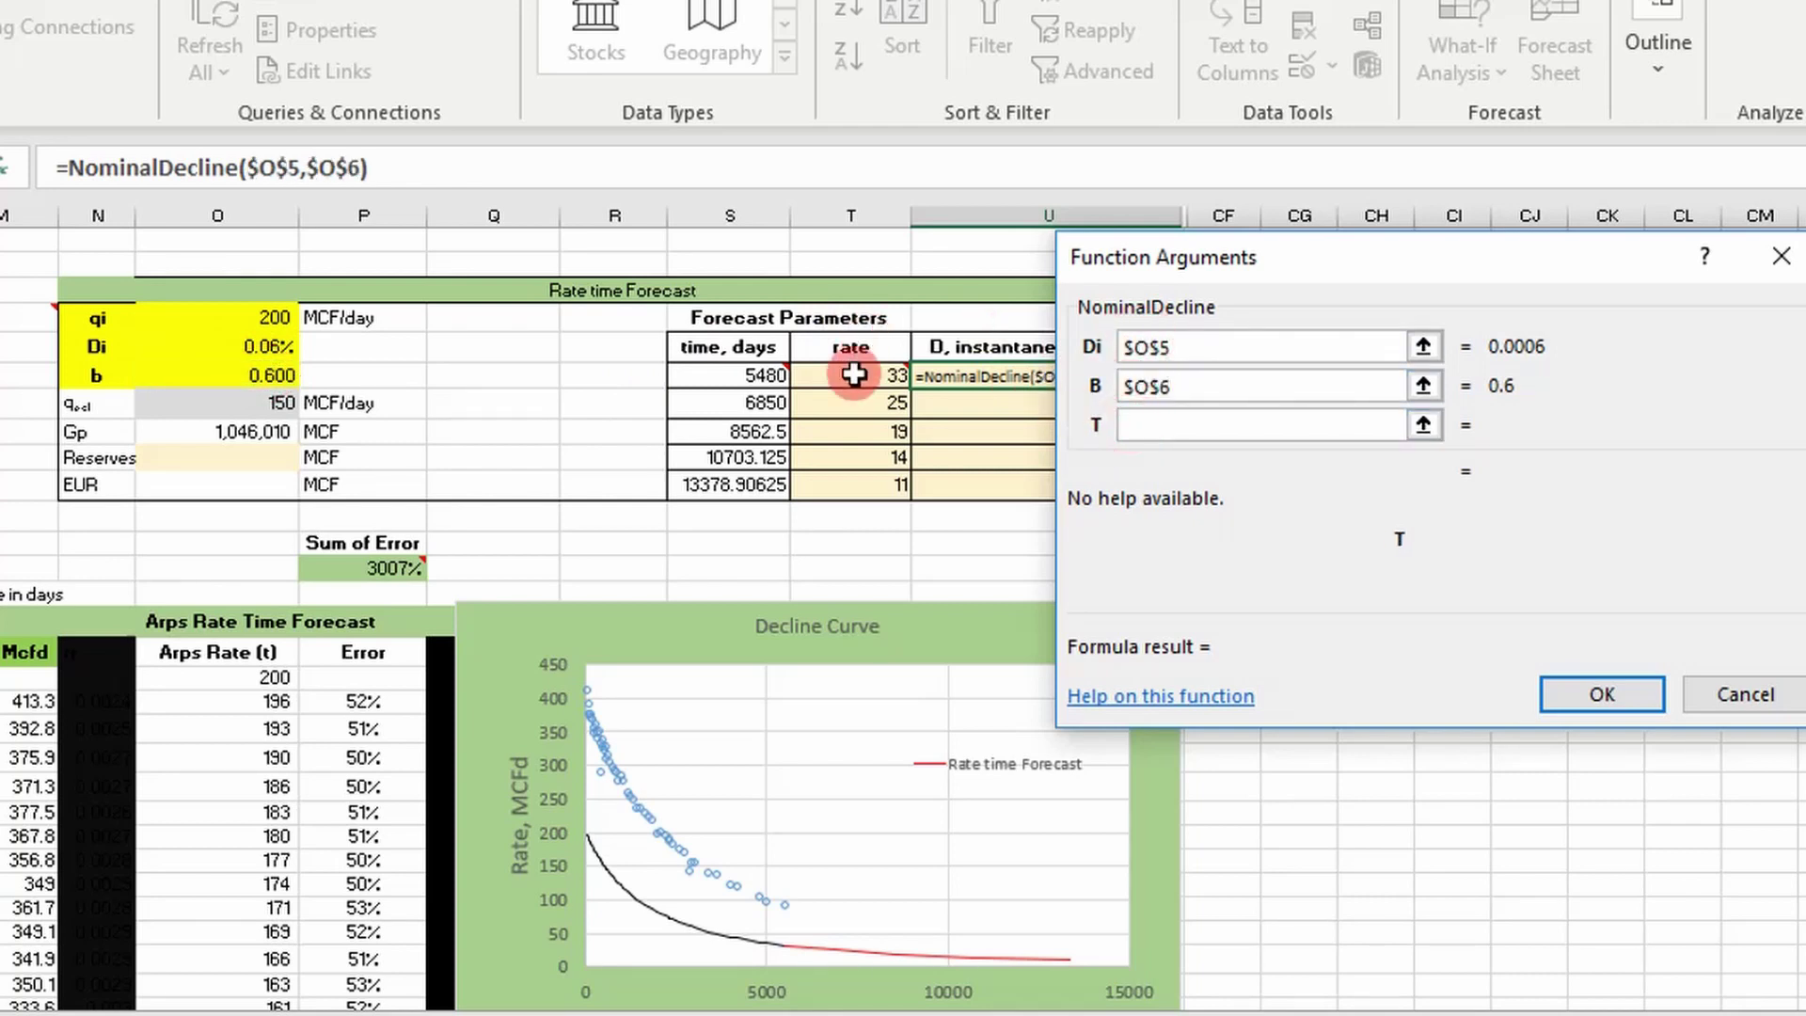
{"action": "left_click", "coordinate": [771, 375]}
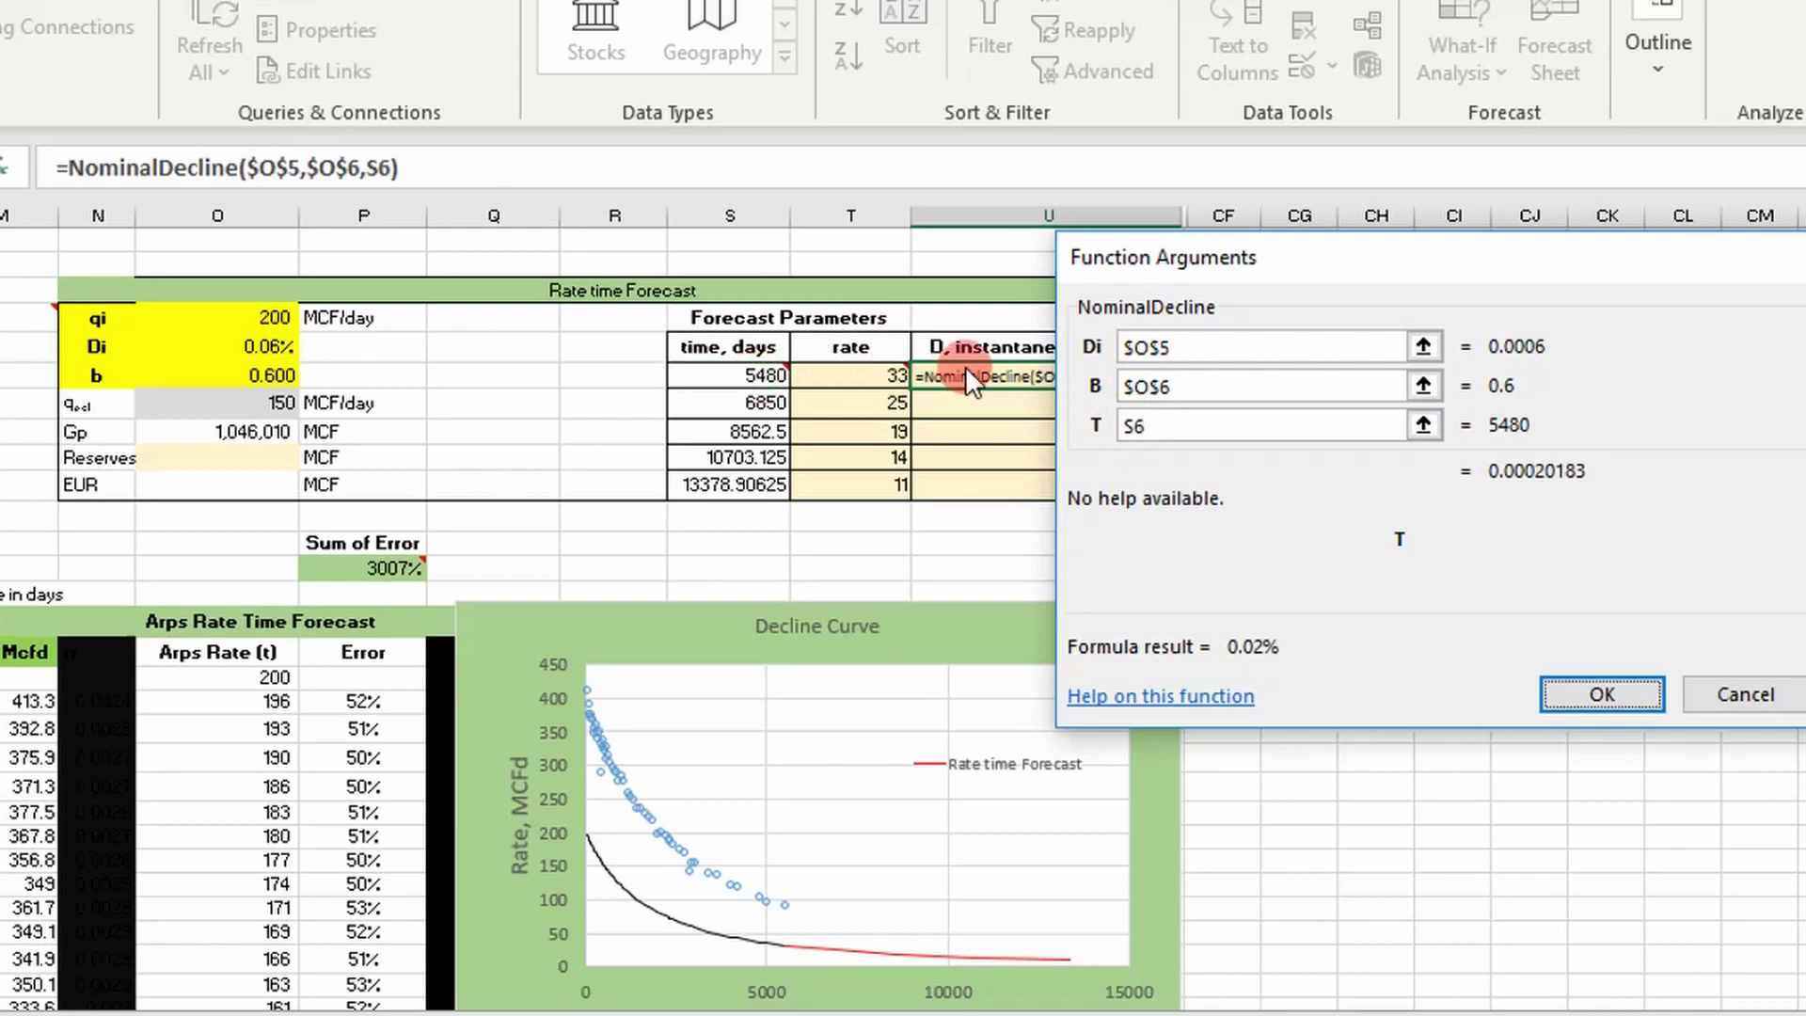
{"action": "key", "text": "Return"}
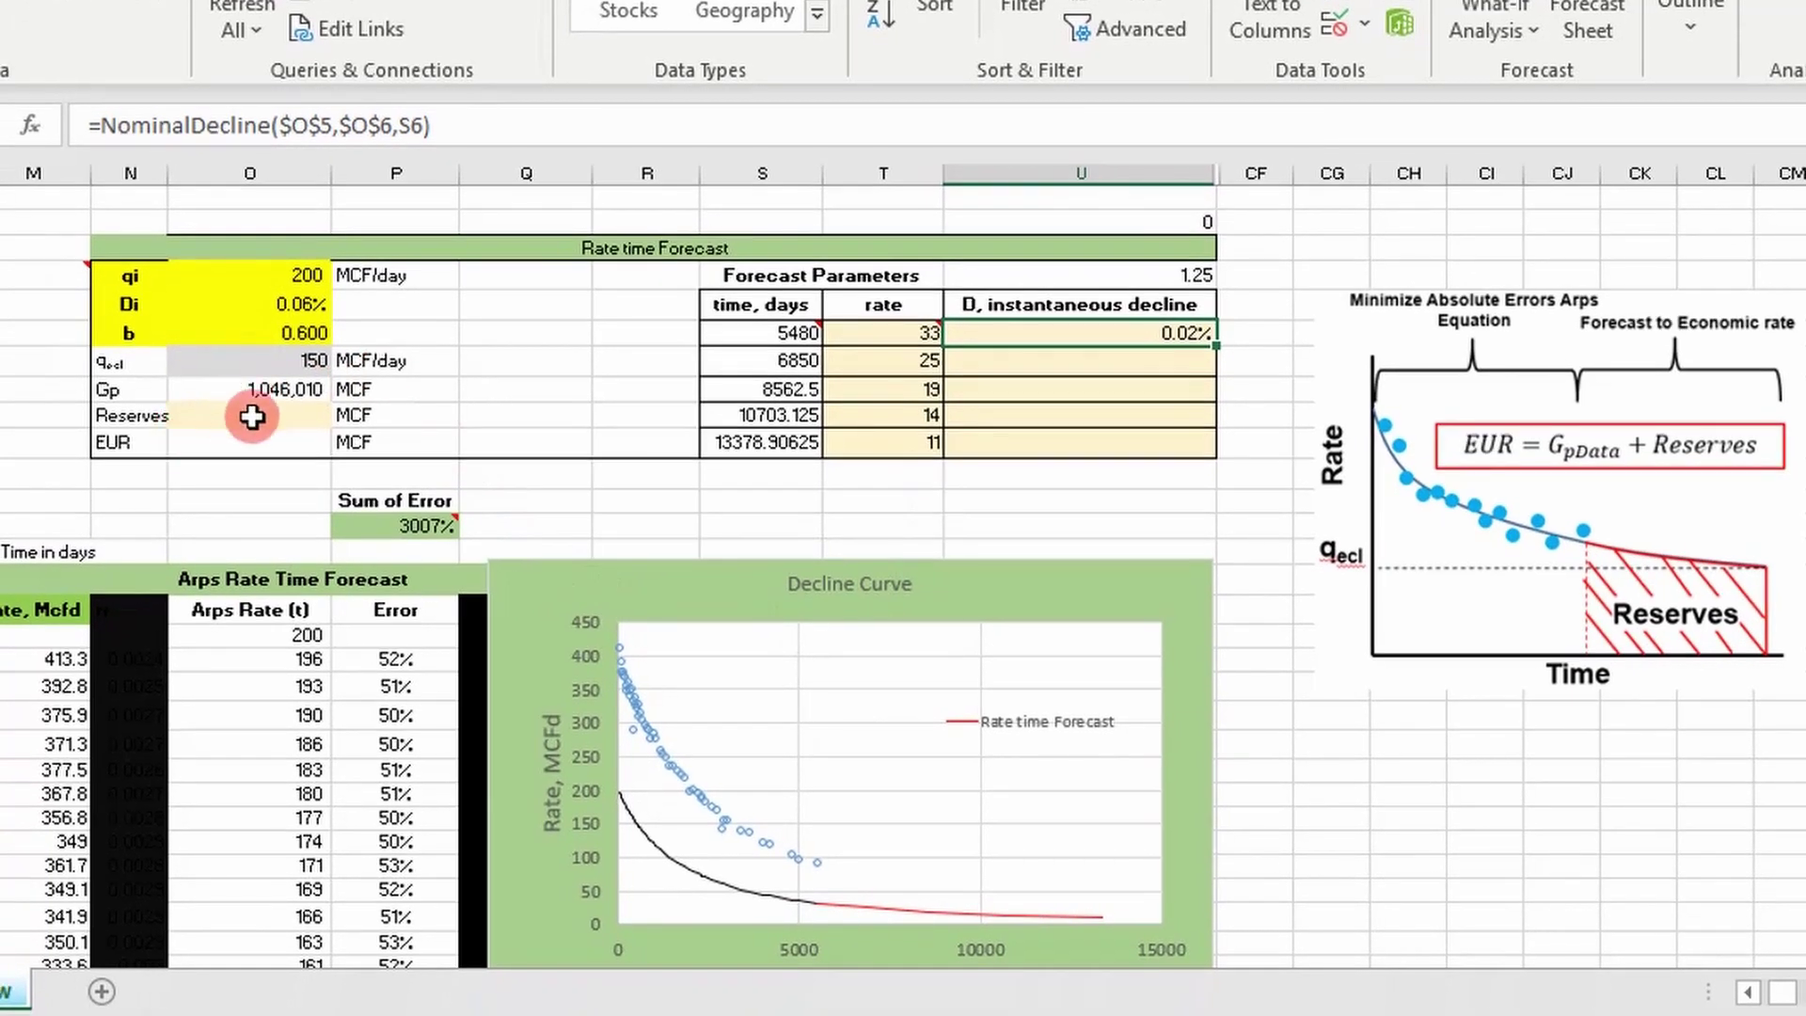
{"action": "left_click", "coordinate": [223, 459]}
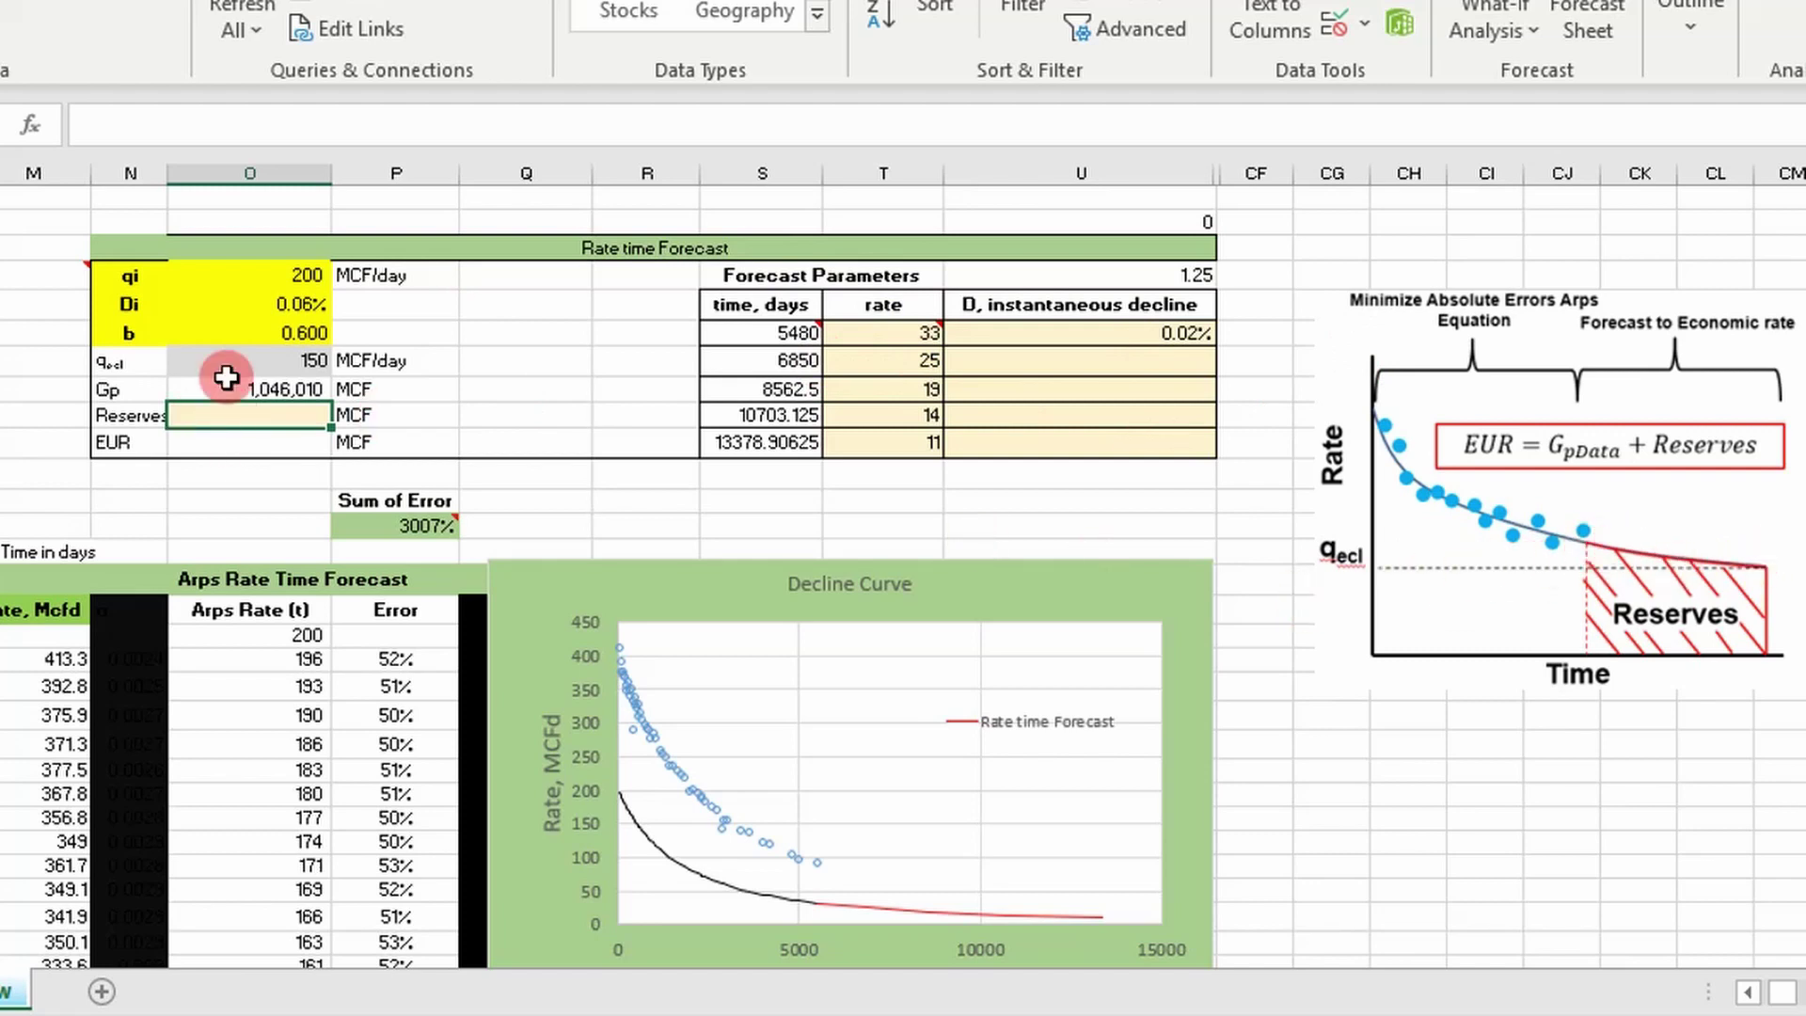
Start a cumulativeProduction formula in the Reserves cell.
{"action": "type", "text": "="}
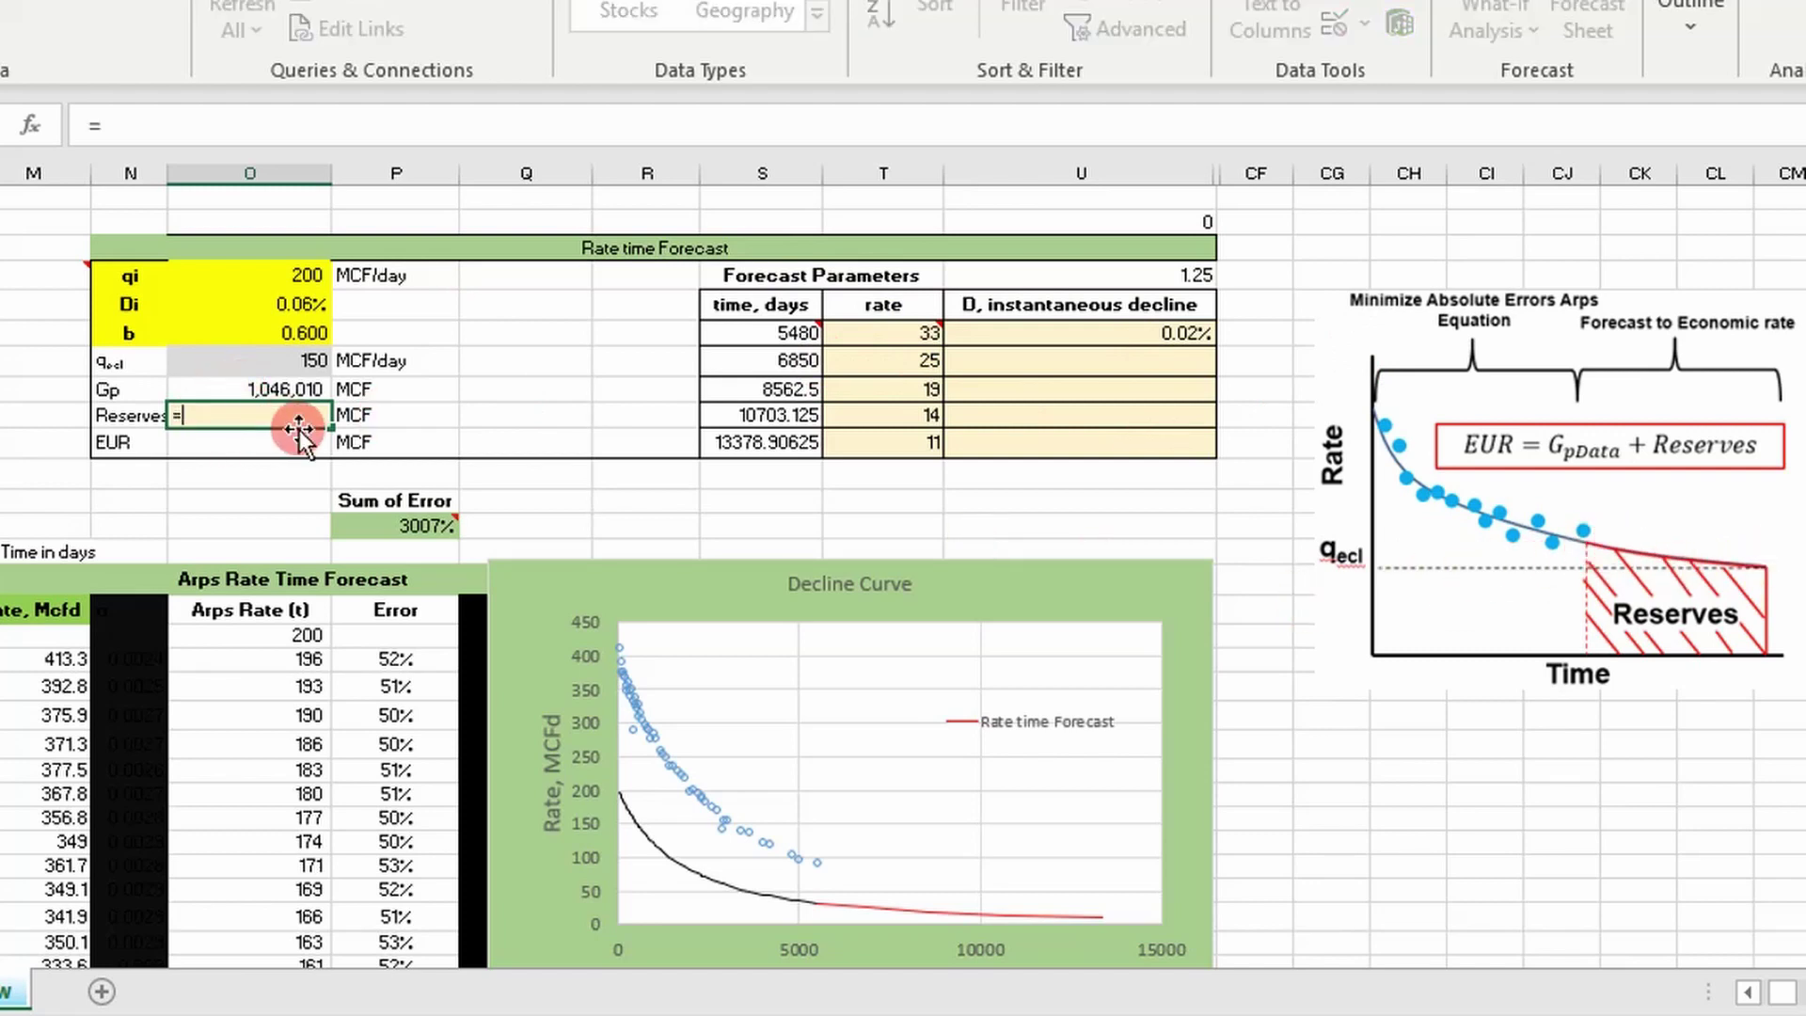
{"action": "type", "text": "cu"}
{"action": "type", "text": "m"}
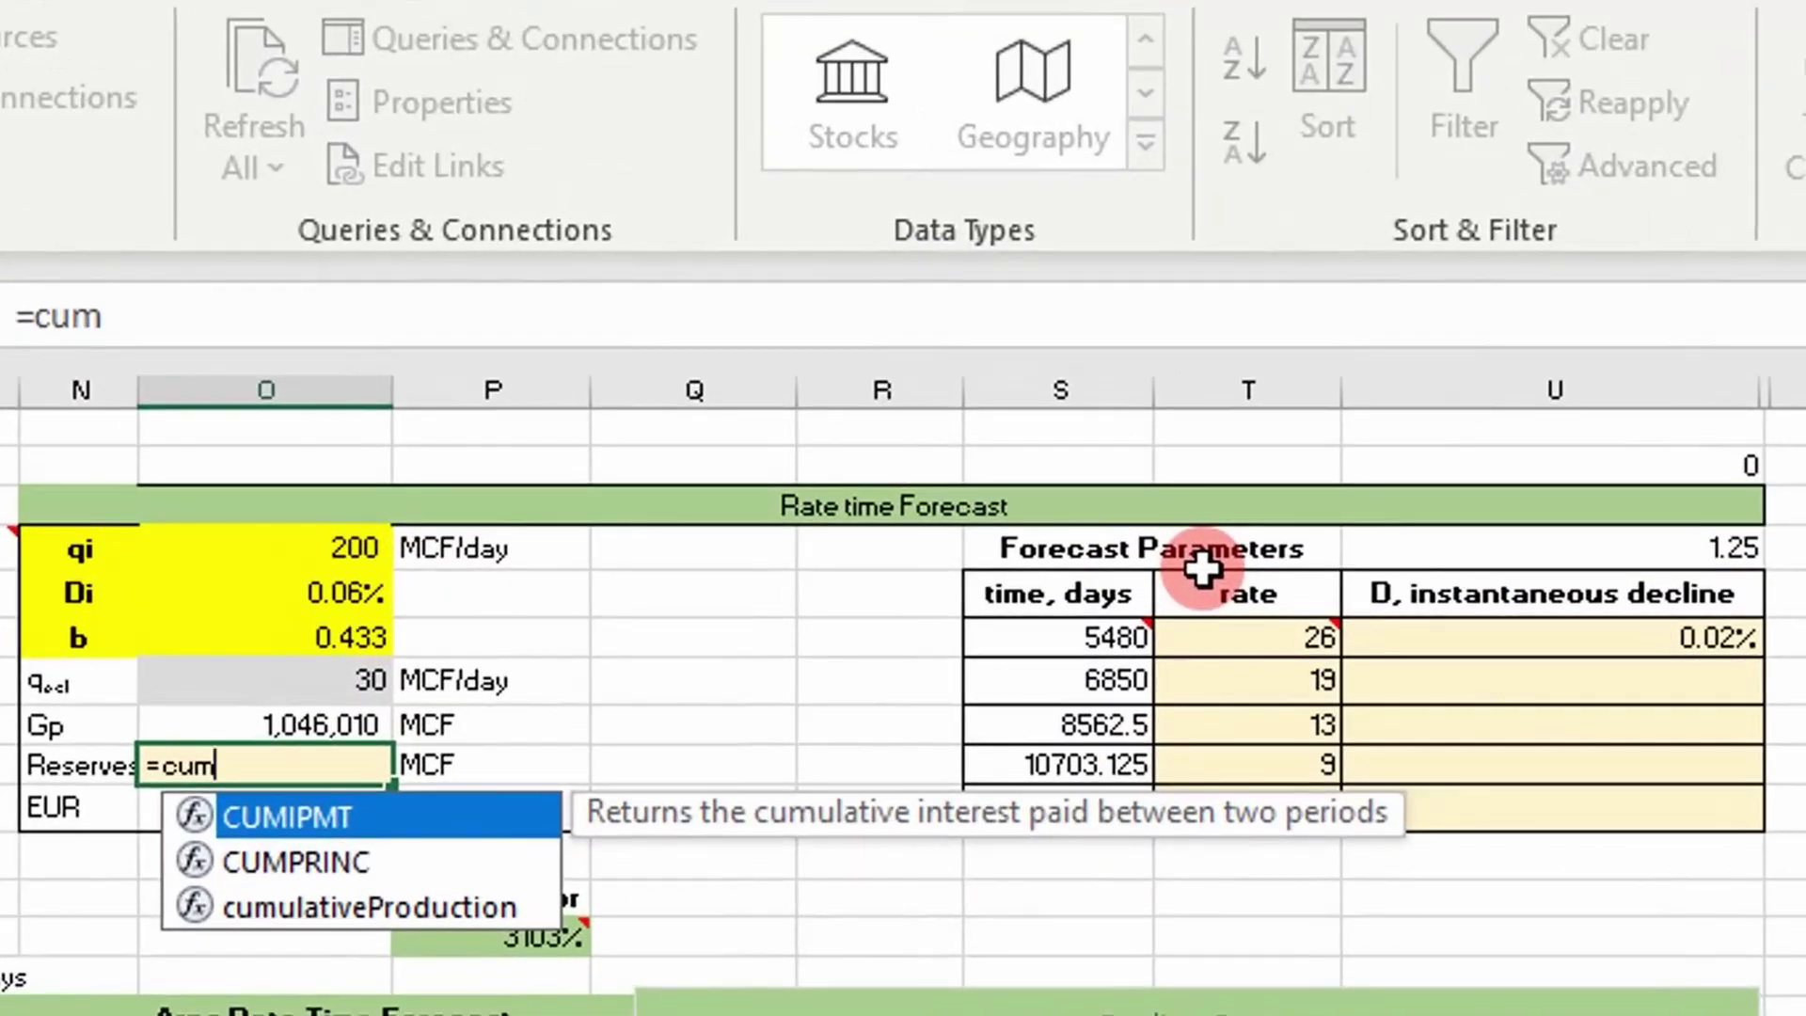
{"action": "key", "text": "Down"}
{"action": "key", "text": "Down"}
{"action": "key", "text": "Tab"}
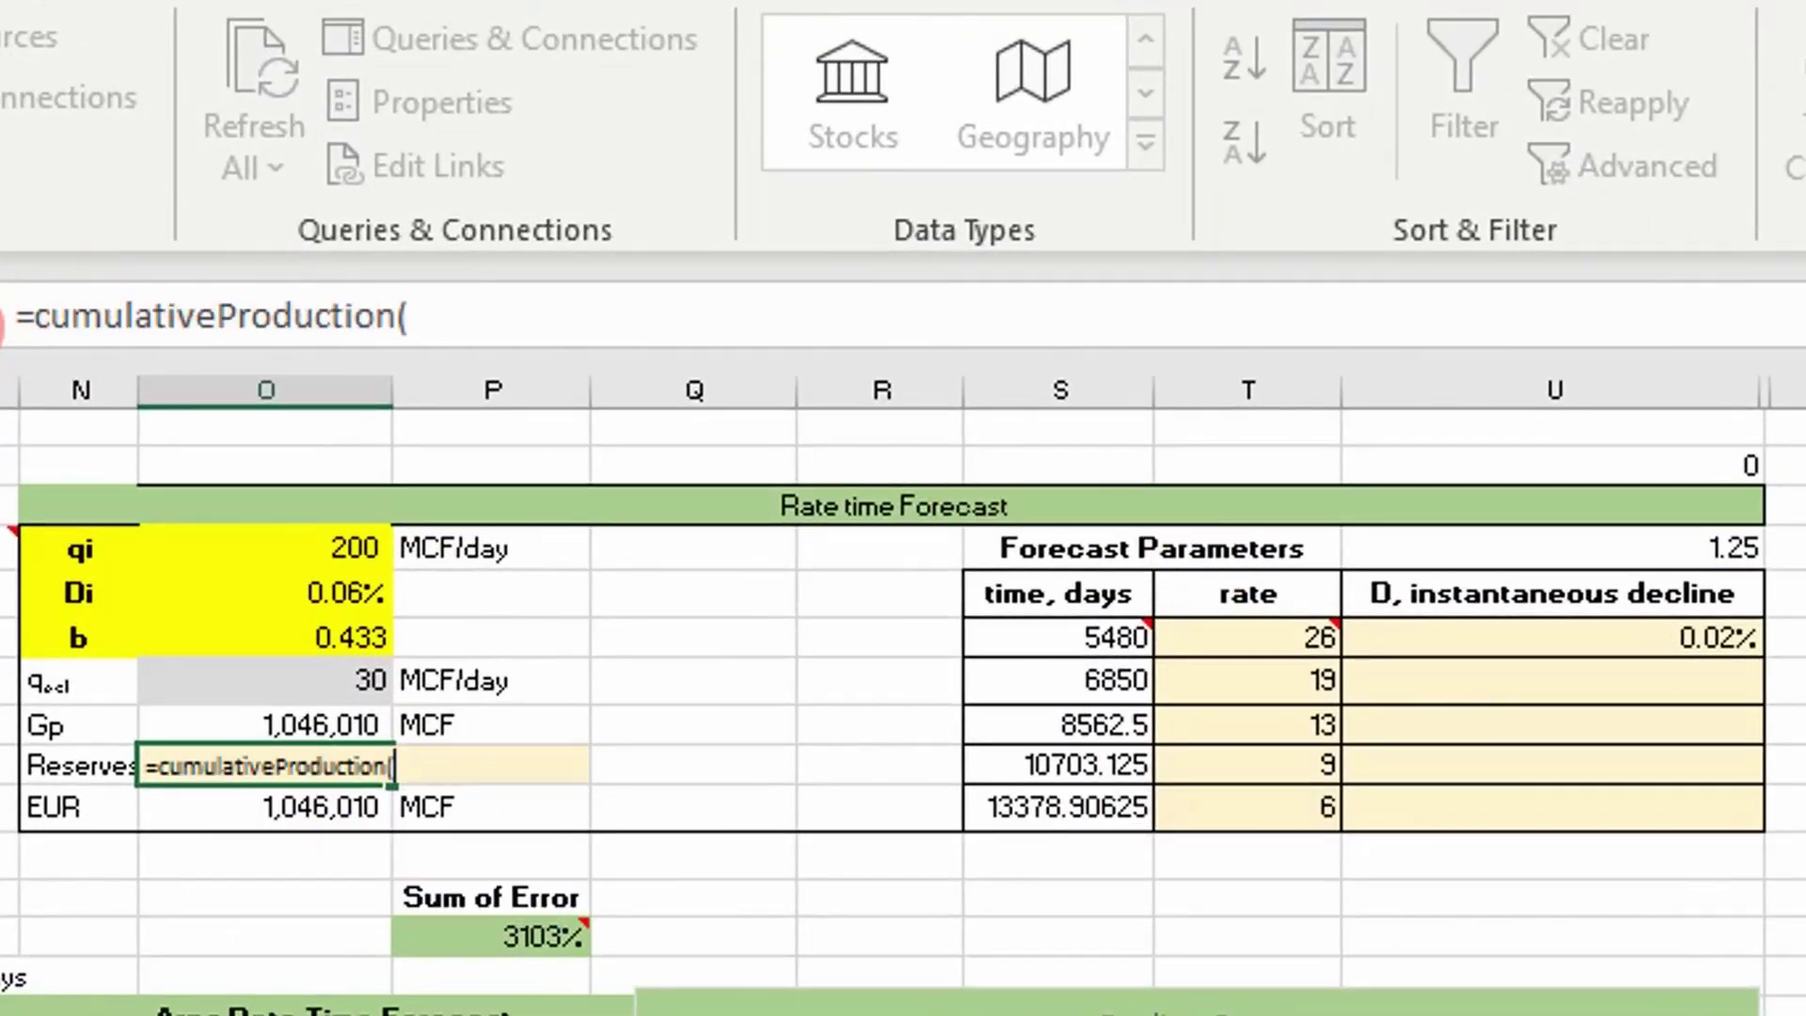
{"action": "key", "text": "ctrl+a"}
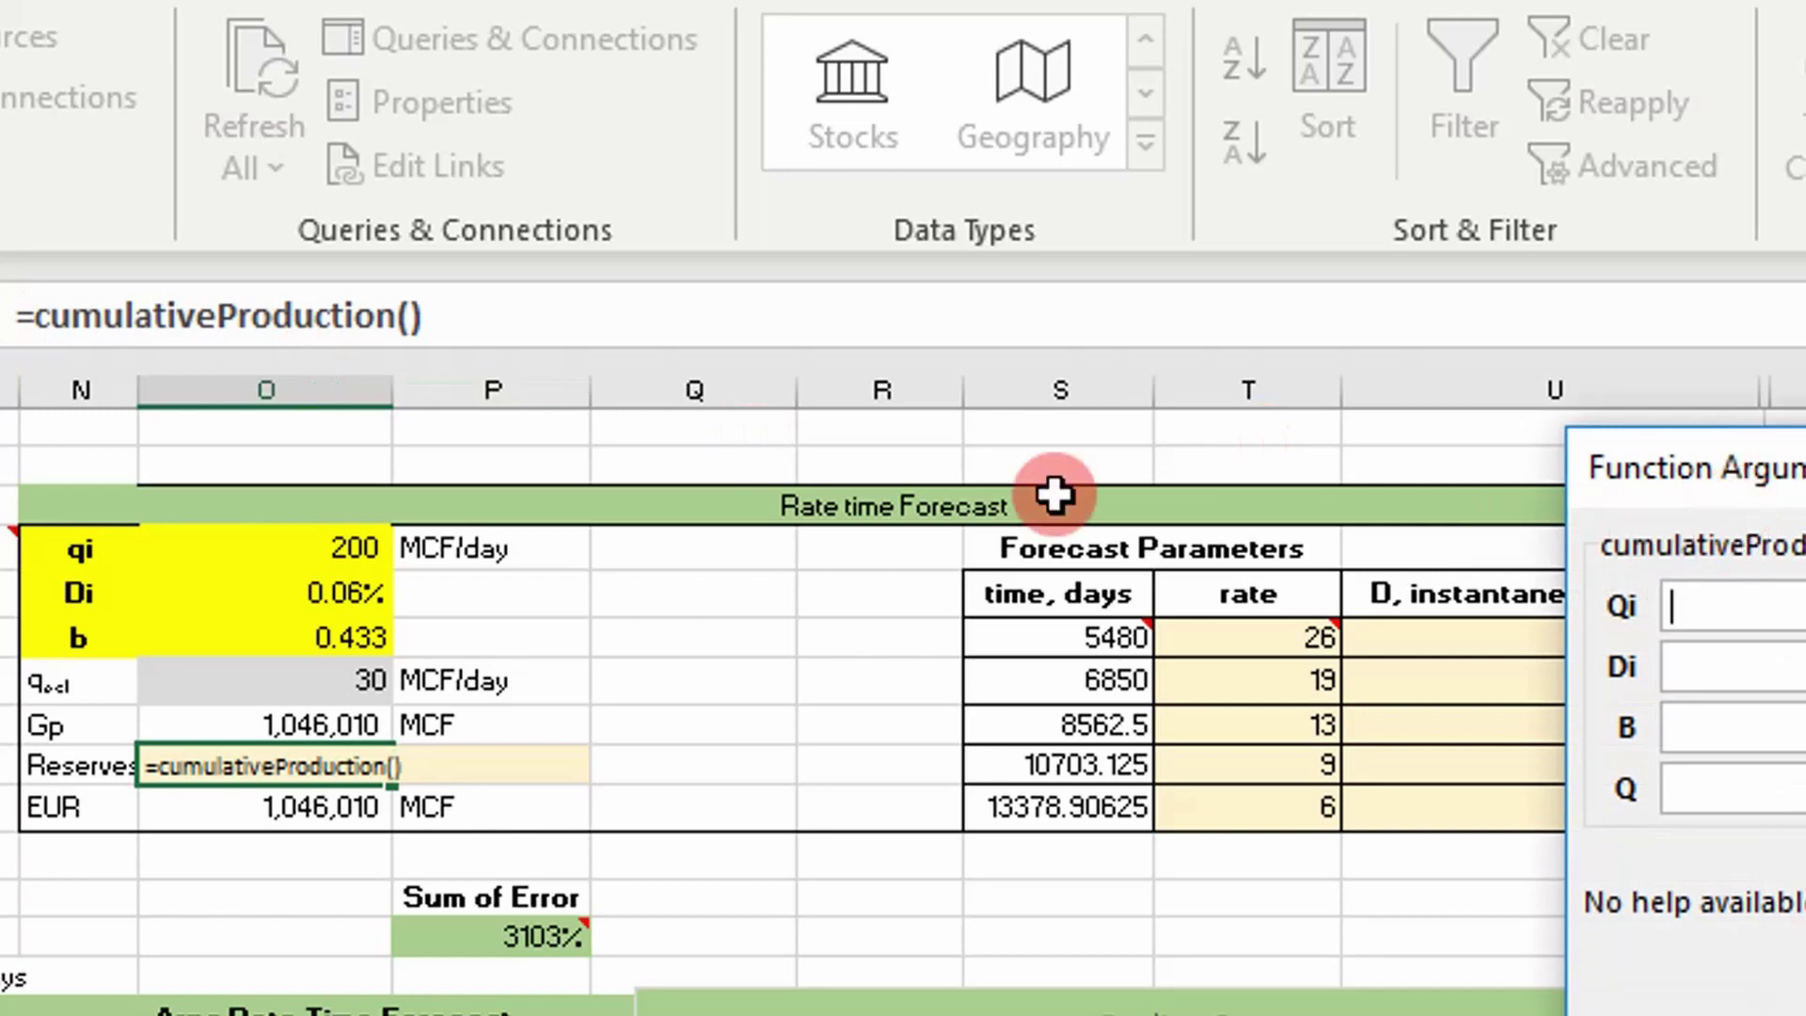
{"action": "left_click_drag", "start_coordinate": [1684, 467], "coordinate": [687, 547]}
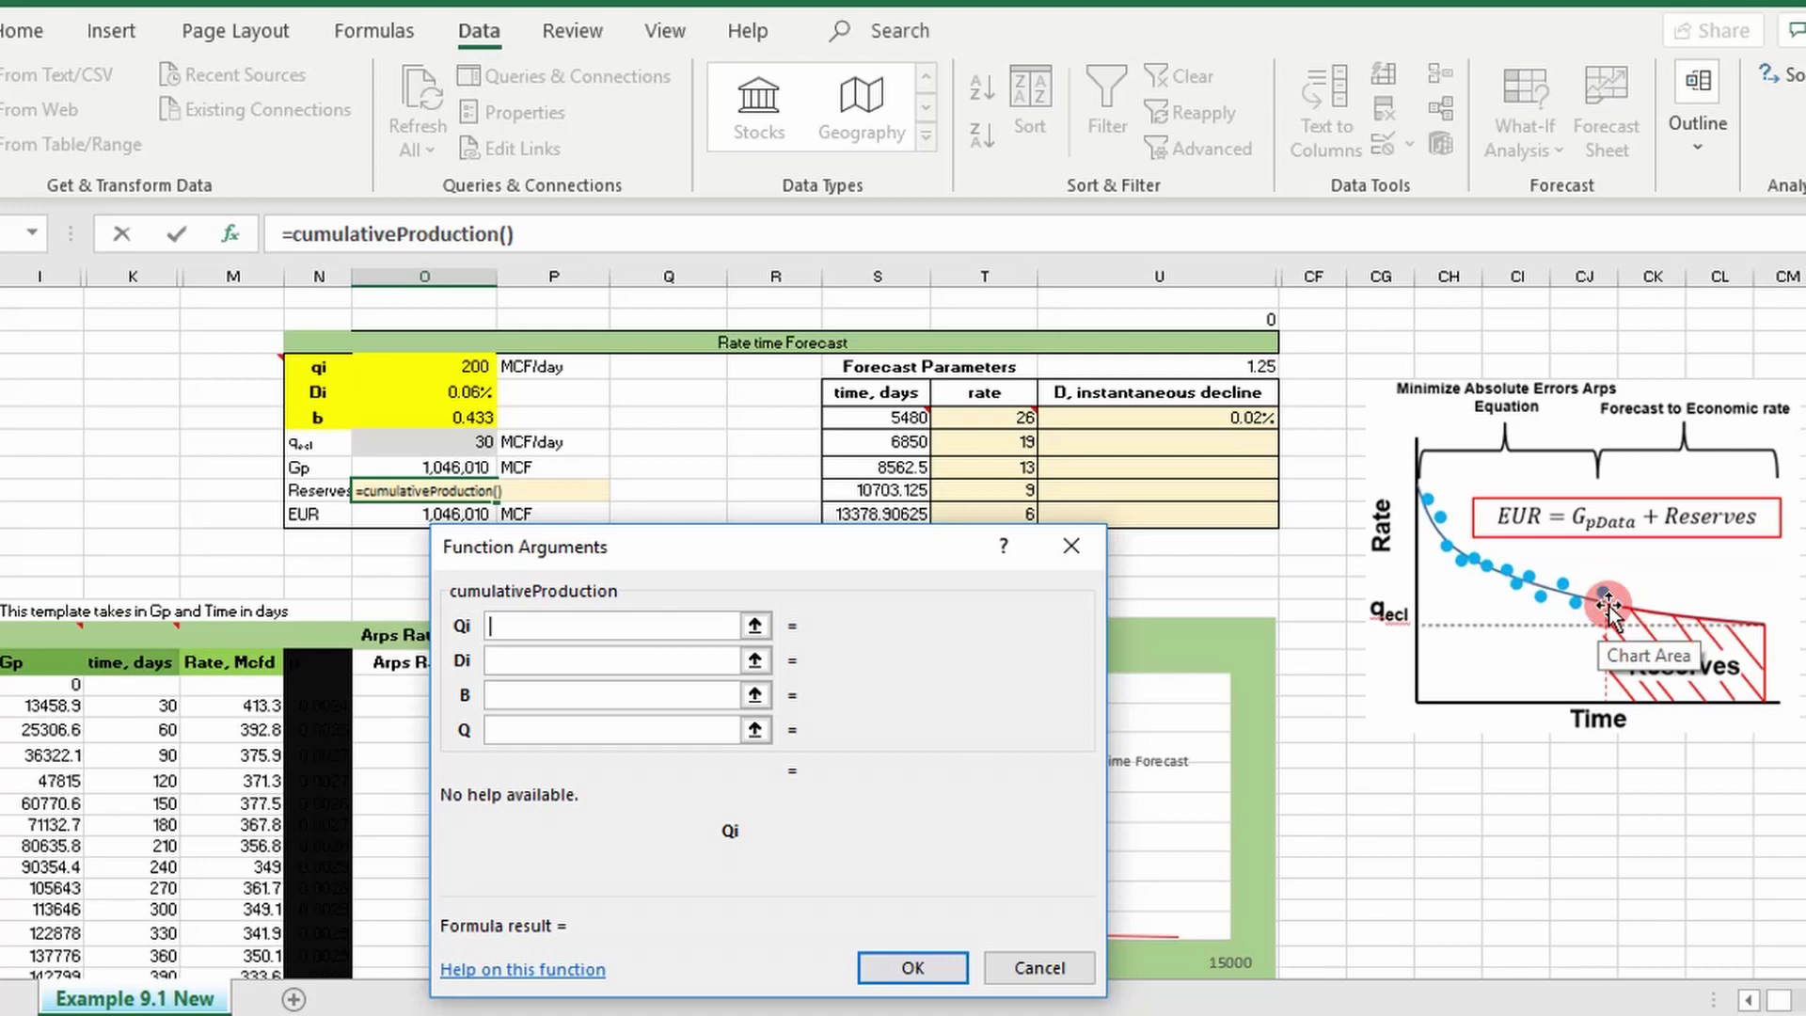
Feed cumulativeProduction T6, U6, O6 and O7, giving Reserves of (16,017) MCF.
{"action": "left_click", "coordinate": [1000, 419]}
{"action": "left_click", "coordinate": [565, 663]}
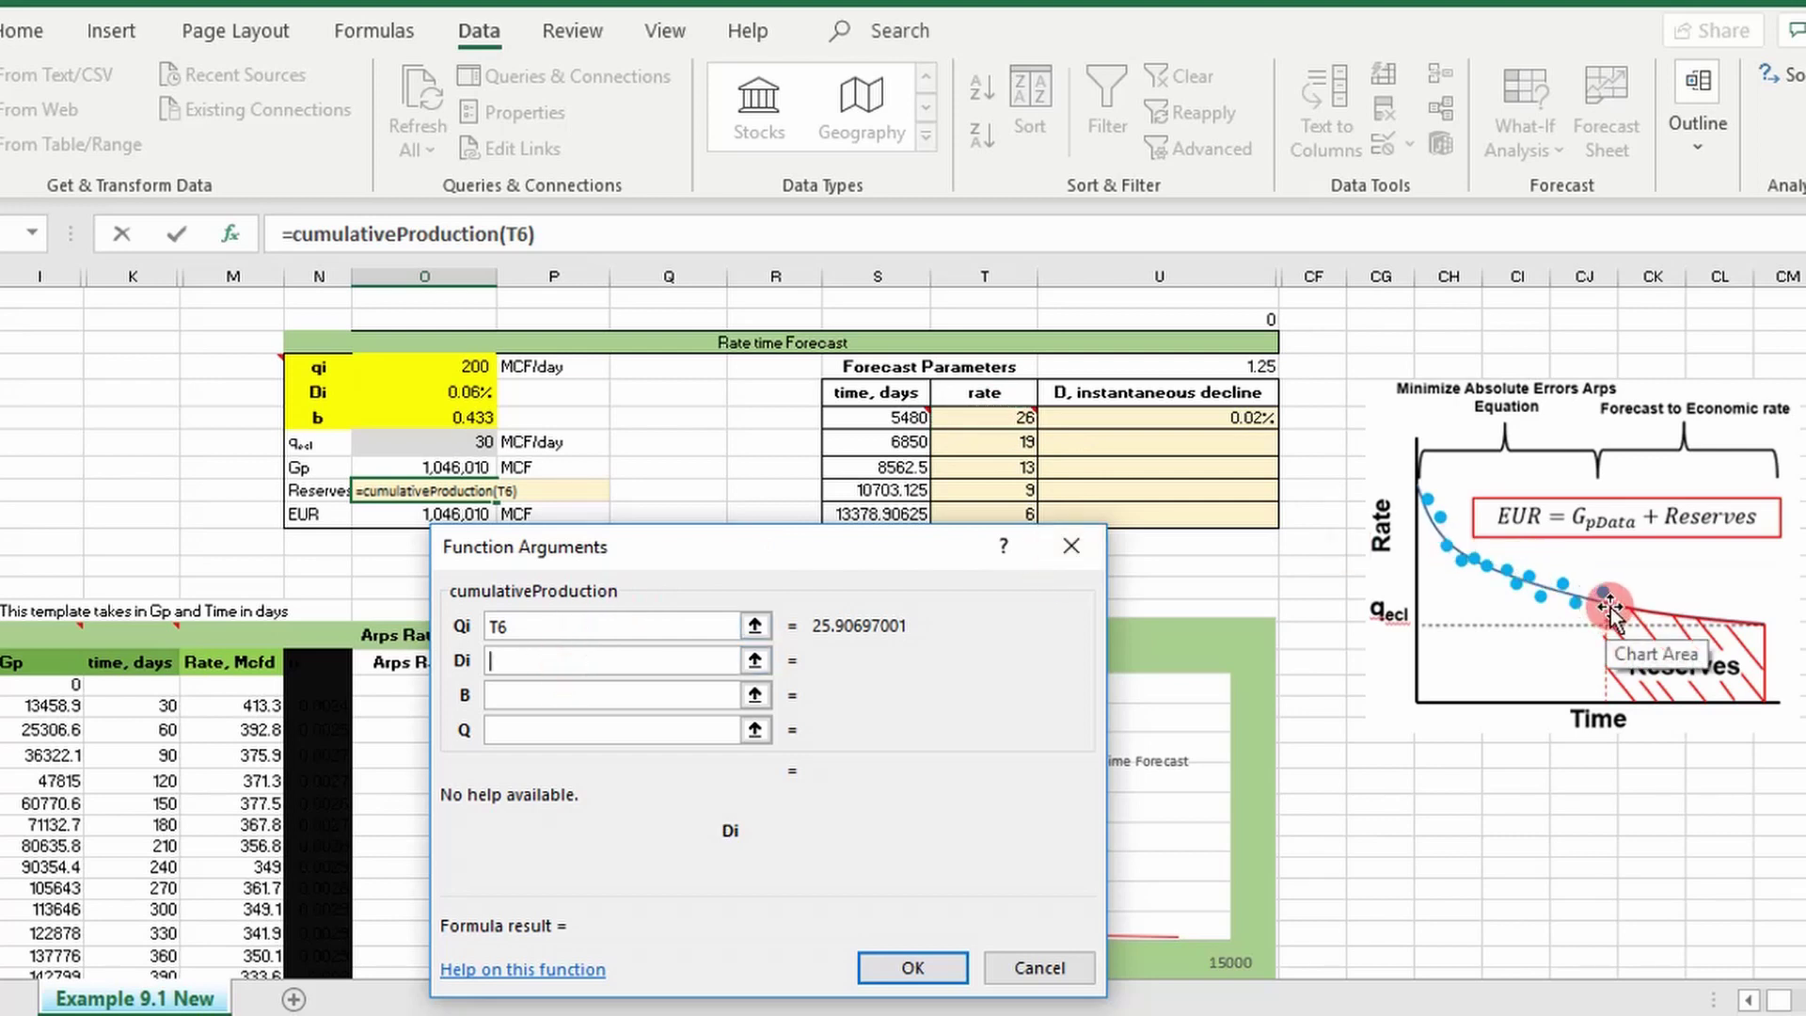
{"action": "left_click", "coordinate": [1144, 418]}
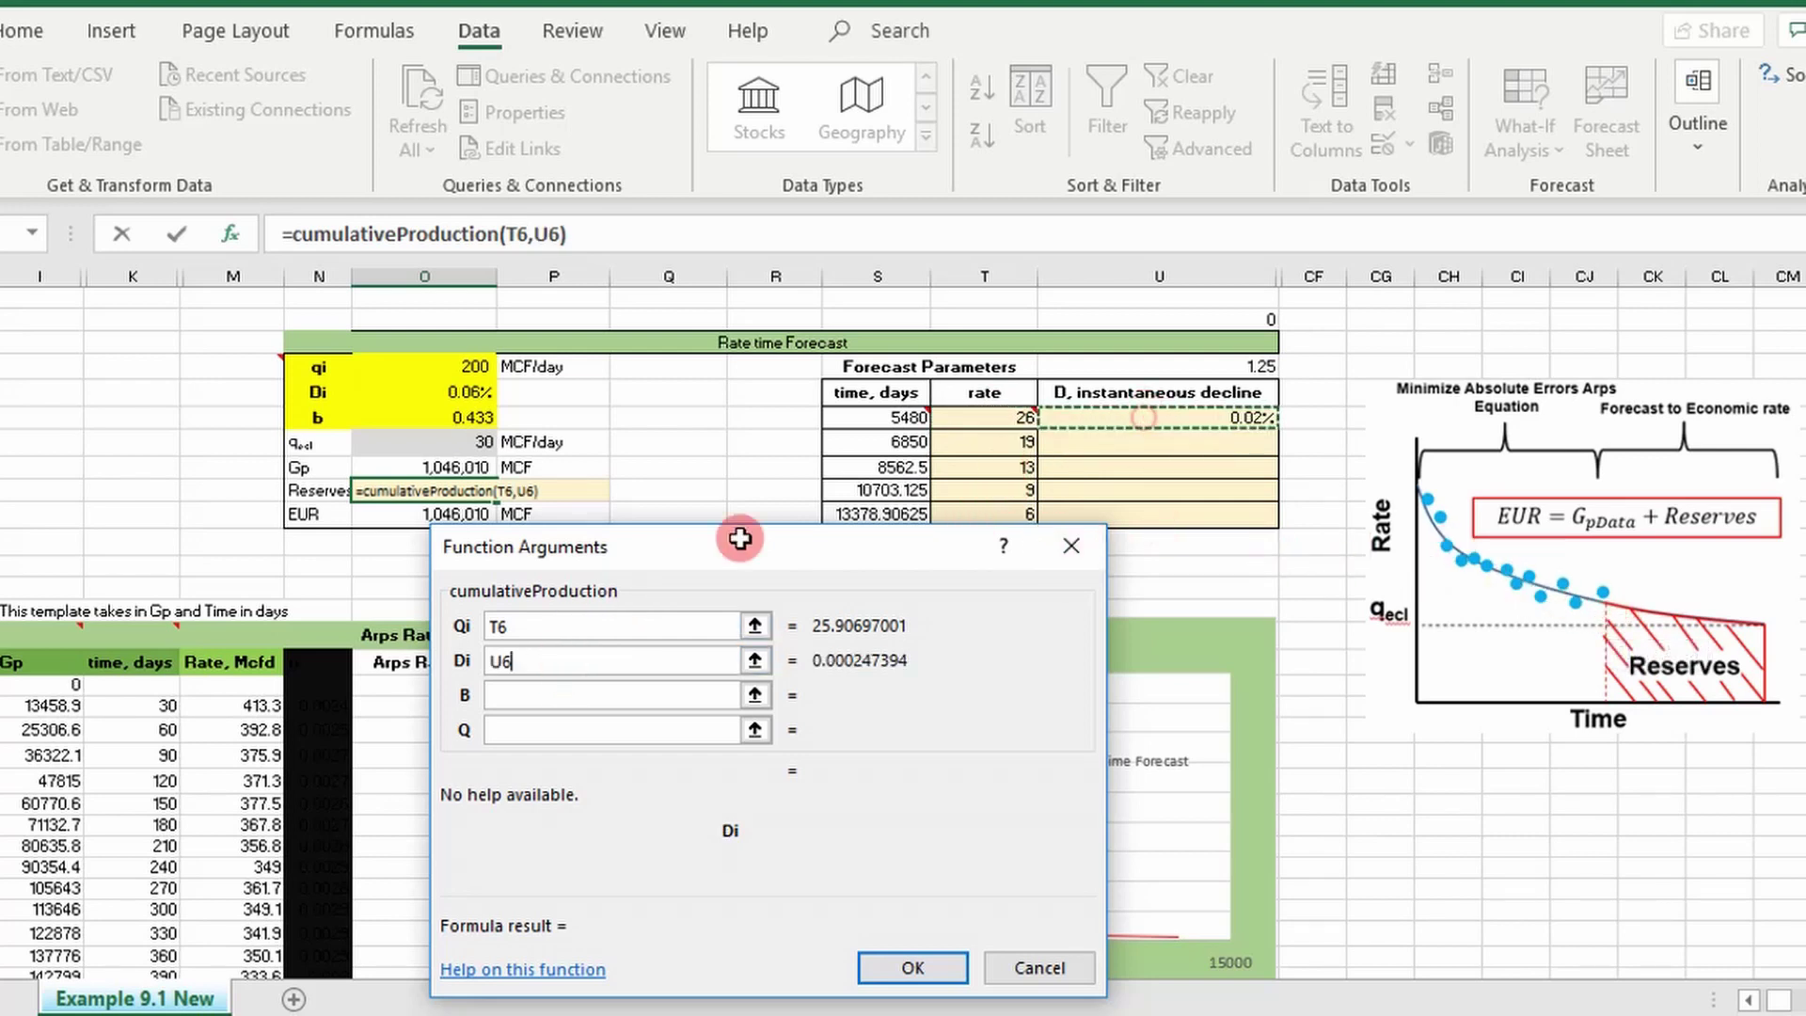
{"action": "left_click", "coordinate": [526, 701]}
{"action": "left_click", "coordinate": [471, 417]}
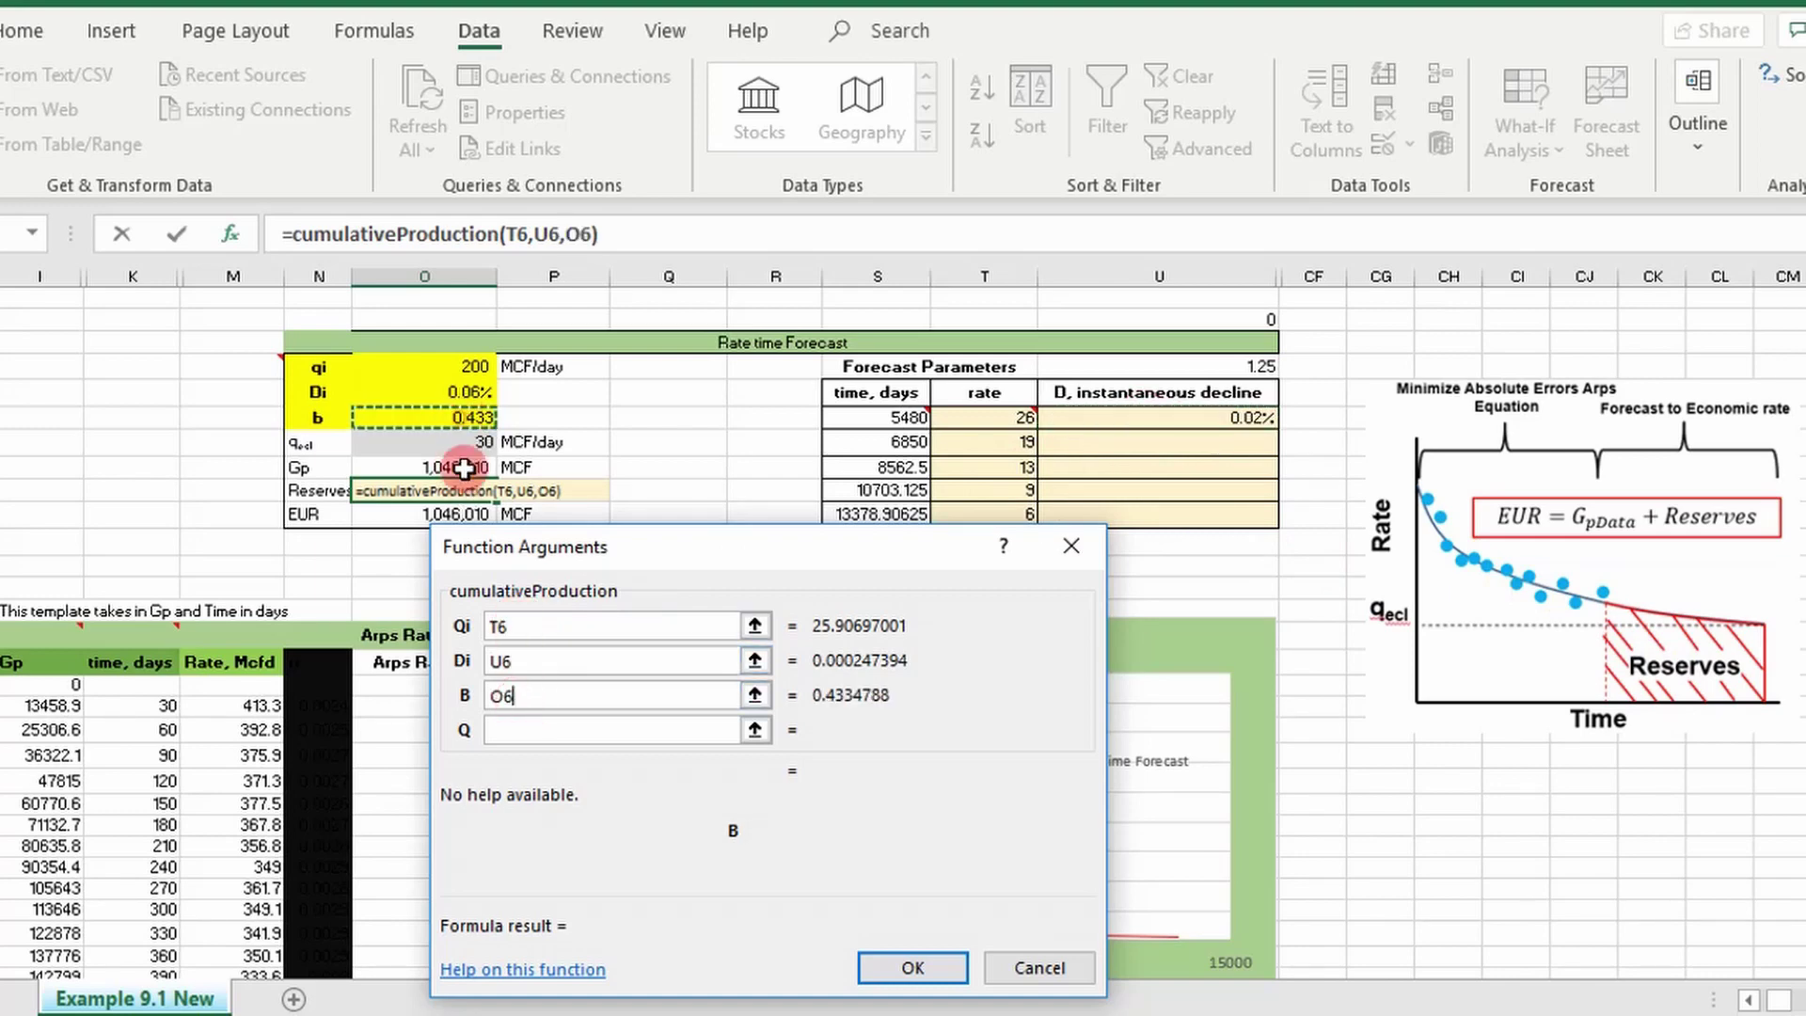
{"action": "left_click", "coordinate": [514, 727]}
{"action": "left_click_drag", "start_coordinate": [612, 534], "coordinate": [1045, 382]}
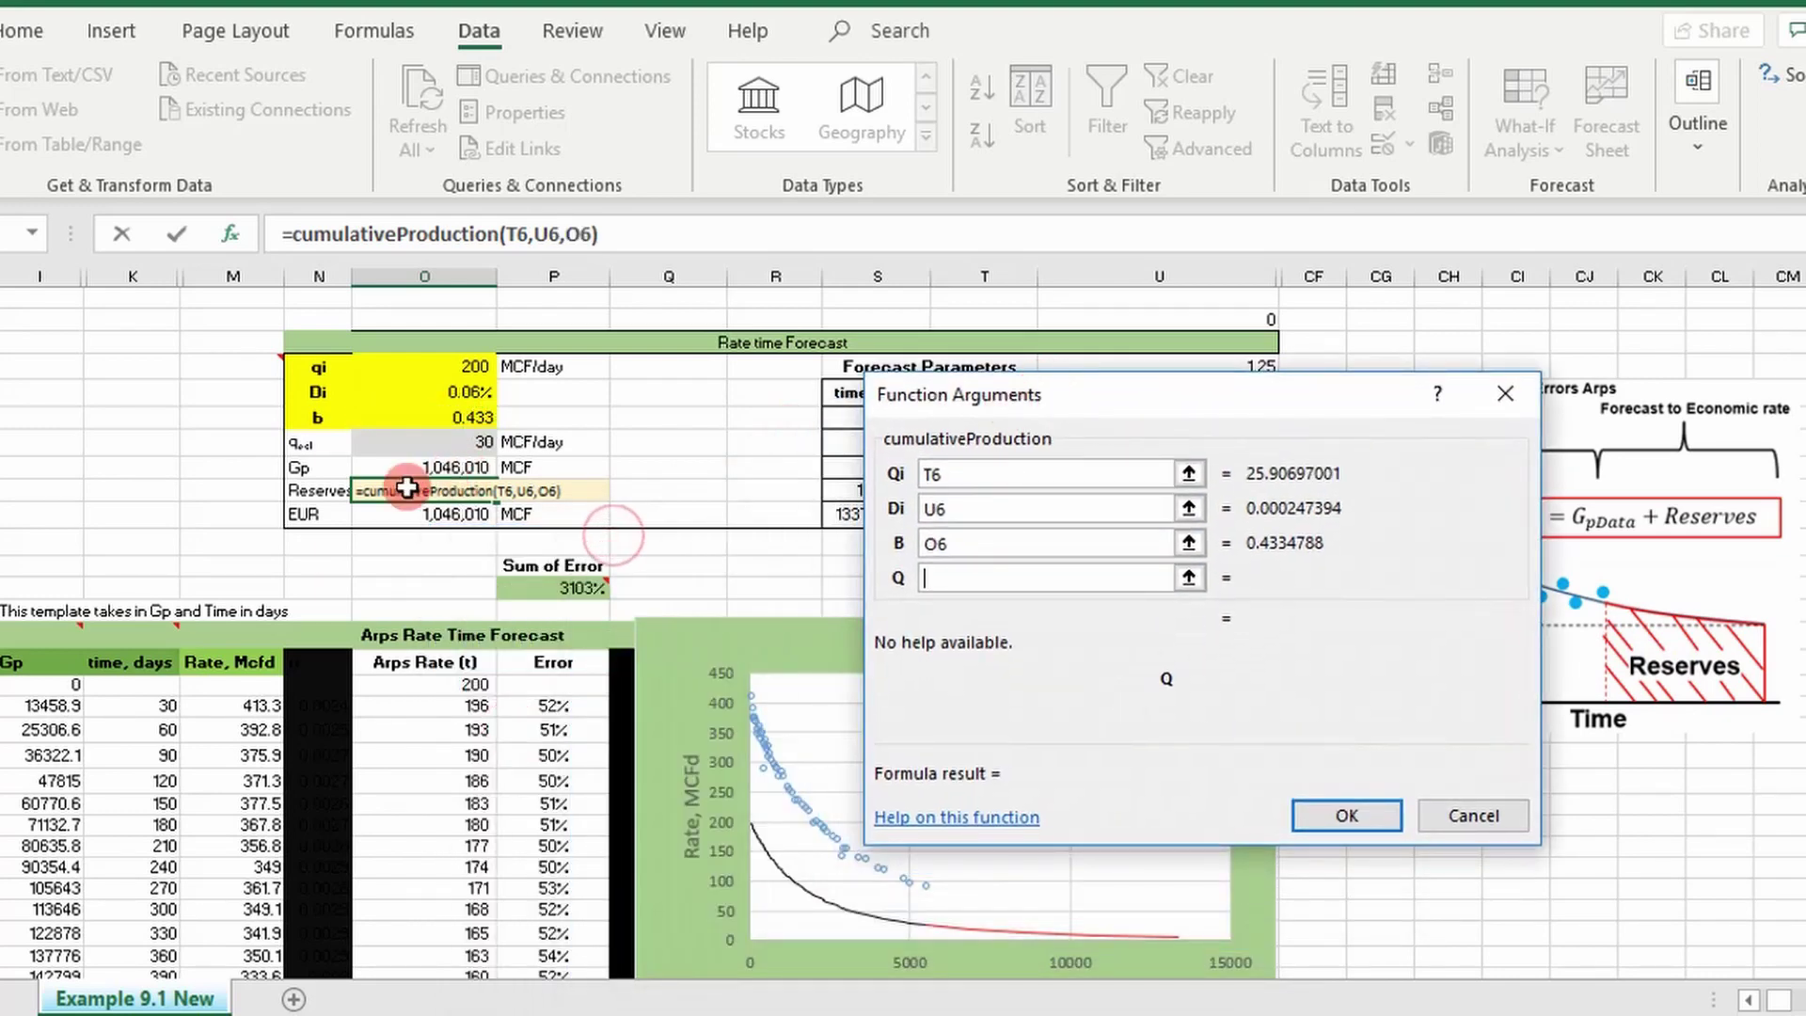
{"action": "left_click", "coordinate": [463, 451]}
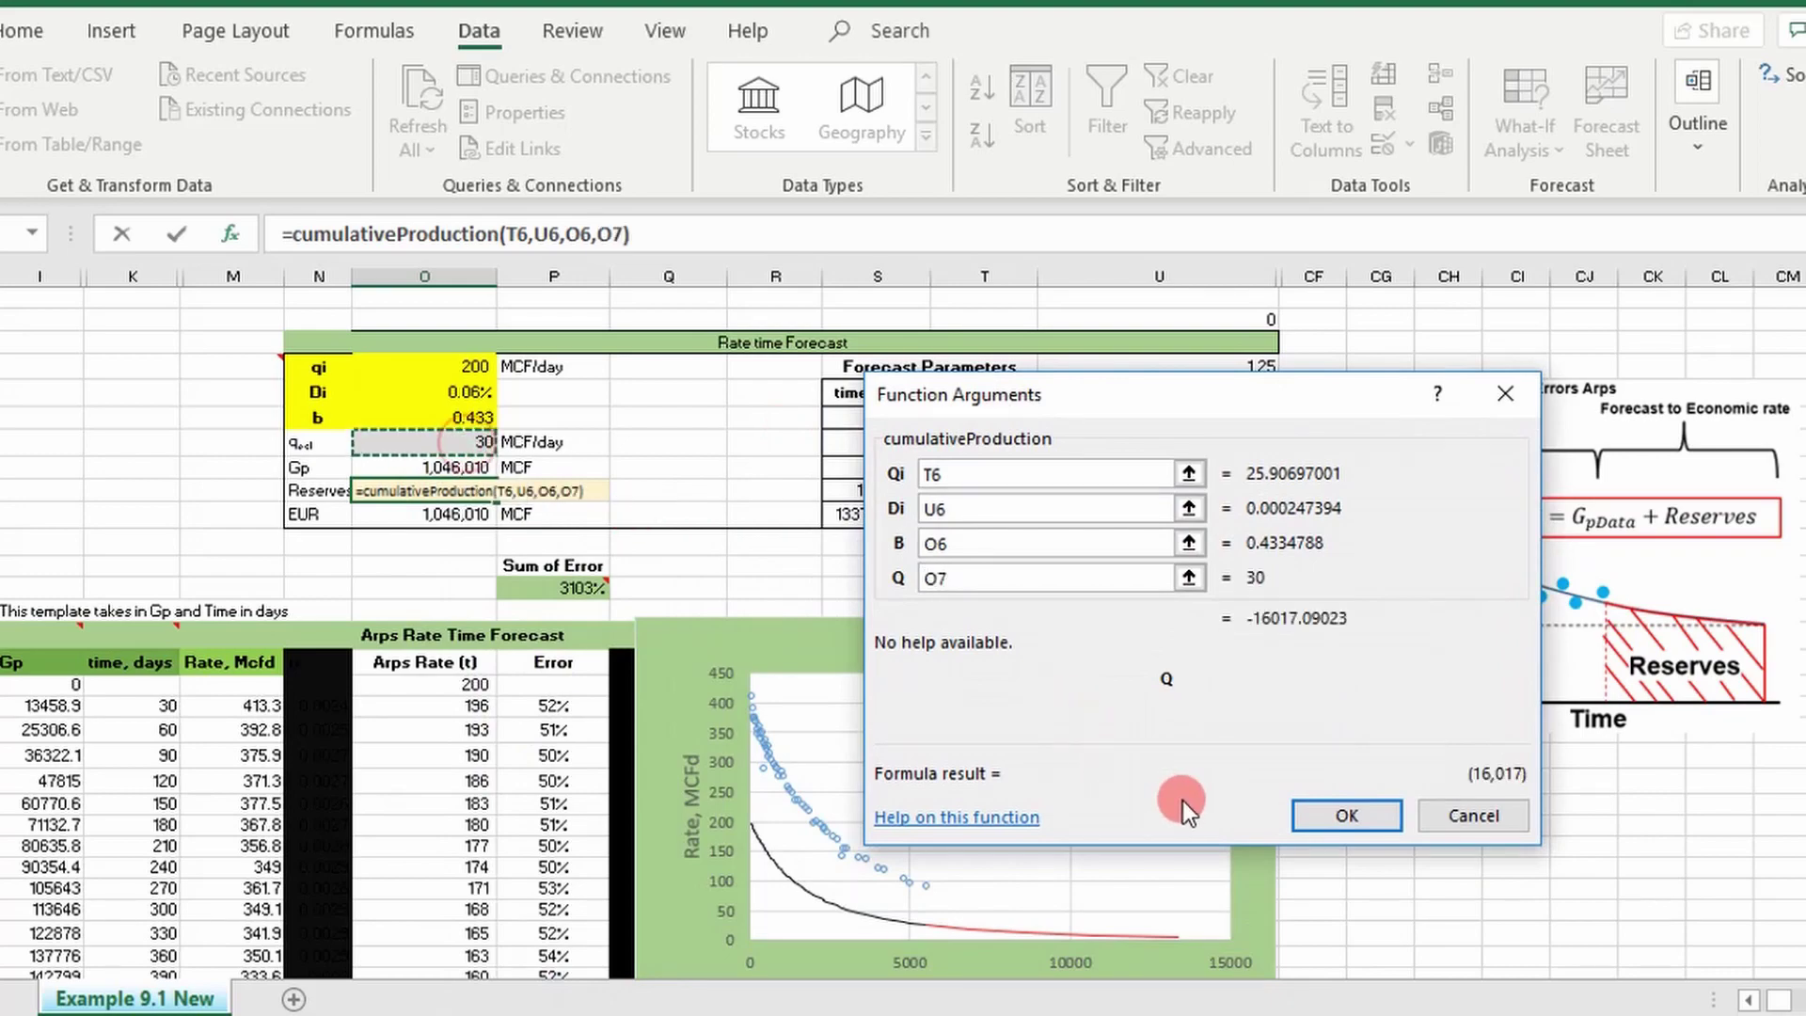
{"action": "left_click", "coordinate": [1365, 815]}
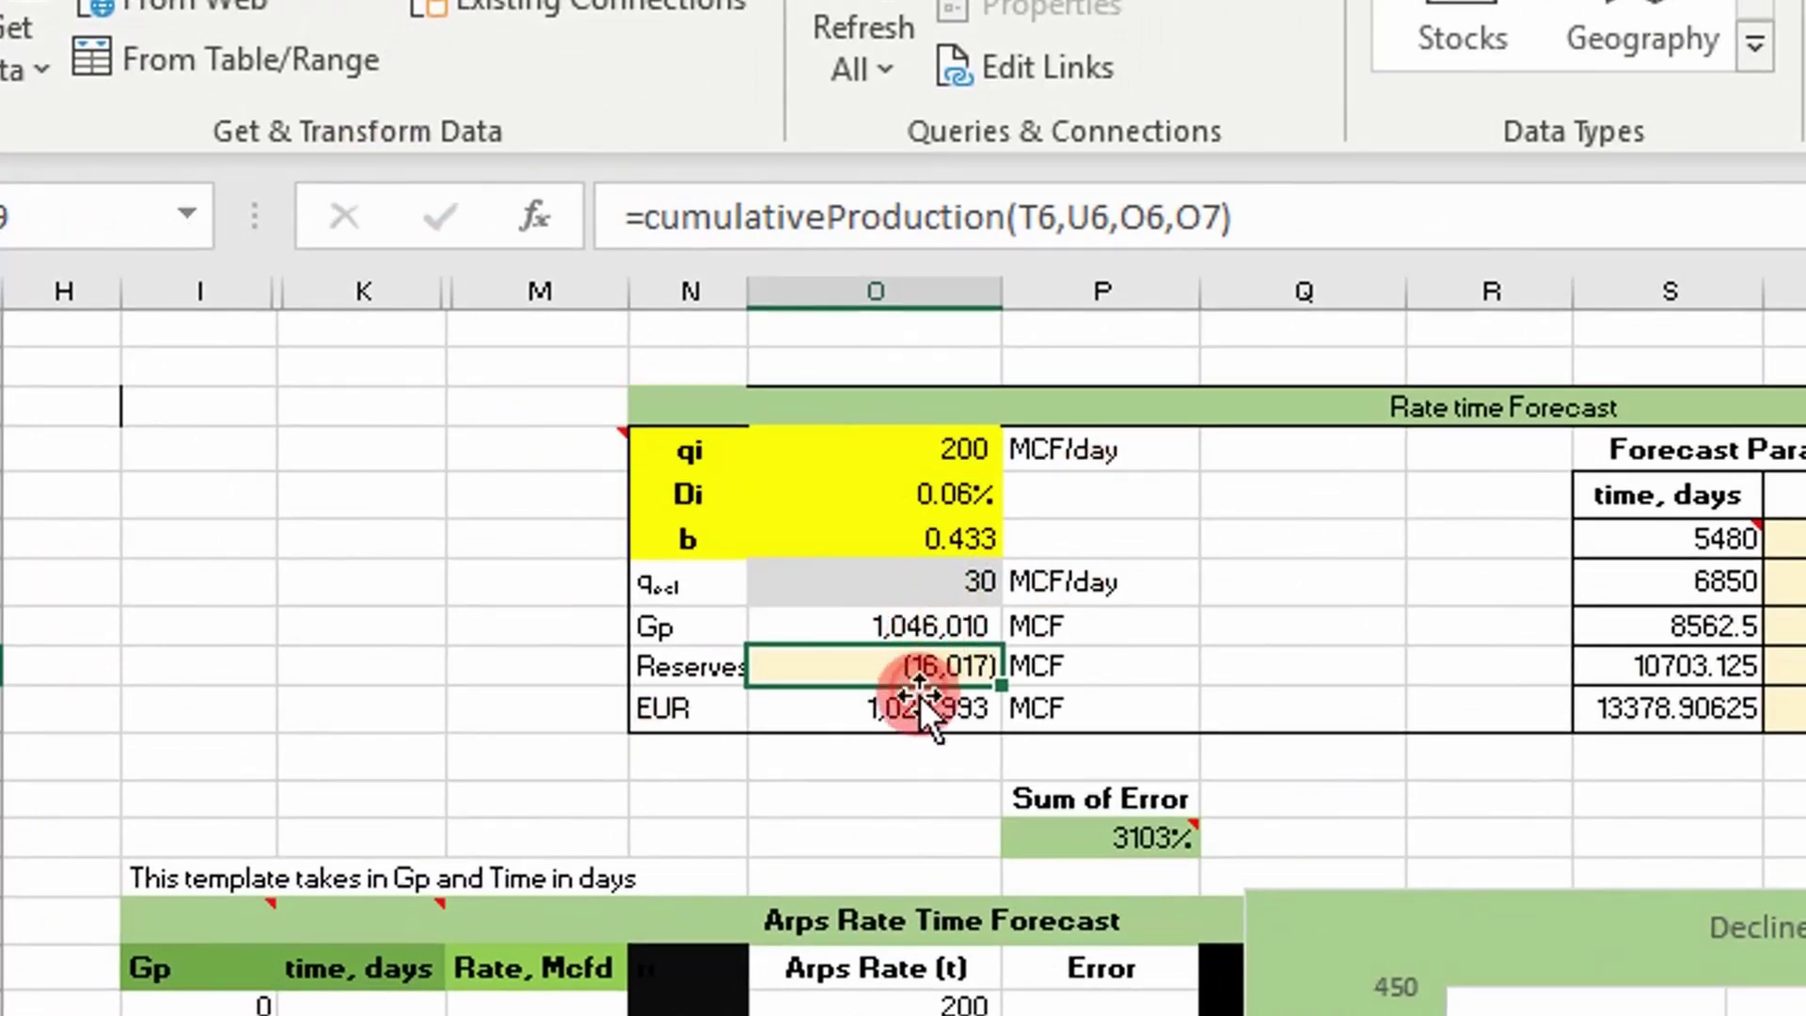
Make EUR =O8+O9, the sum of Gp and Reserves, showing 1,029,993 MCF.
{"action": "left_click", "coordinate": [920, 704]}
{"action": "double_click", "coordinate": [922, 701]}
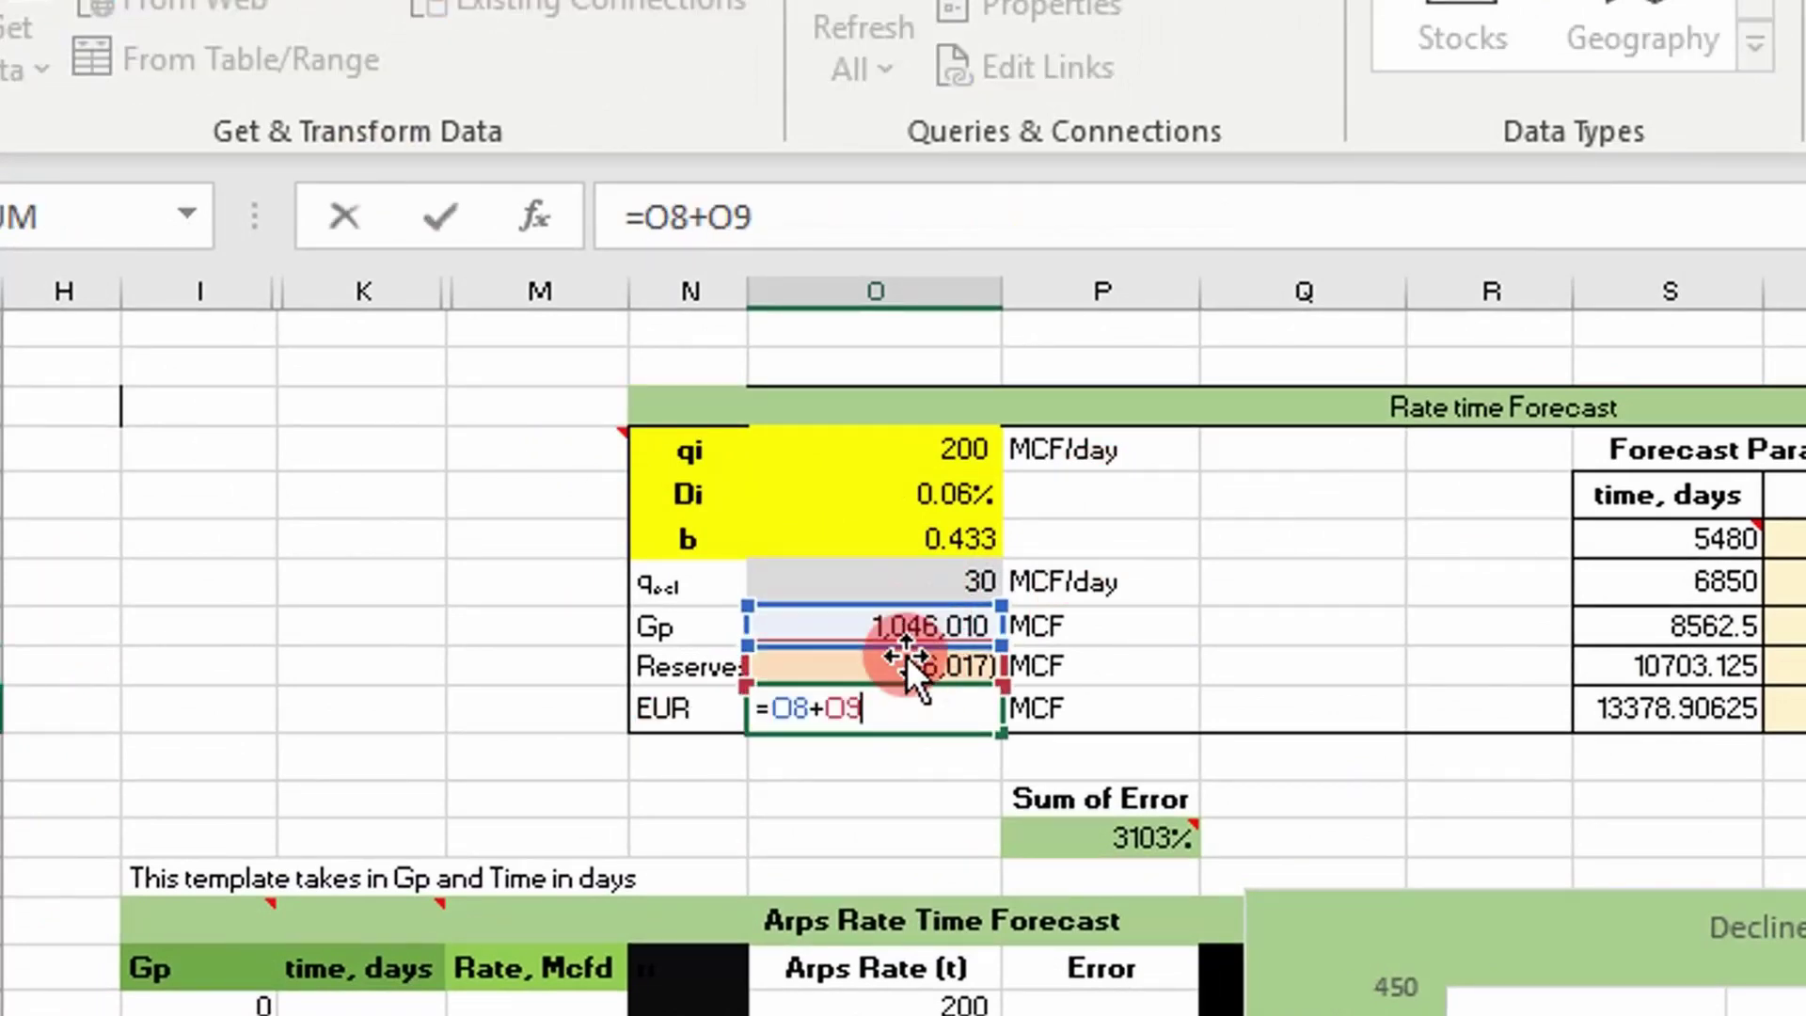
{"action": "key", "text": "Escape"}
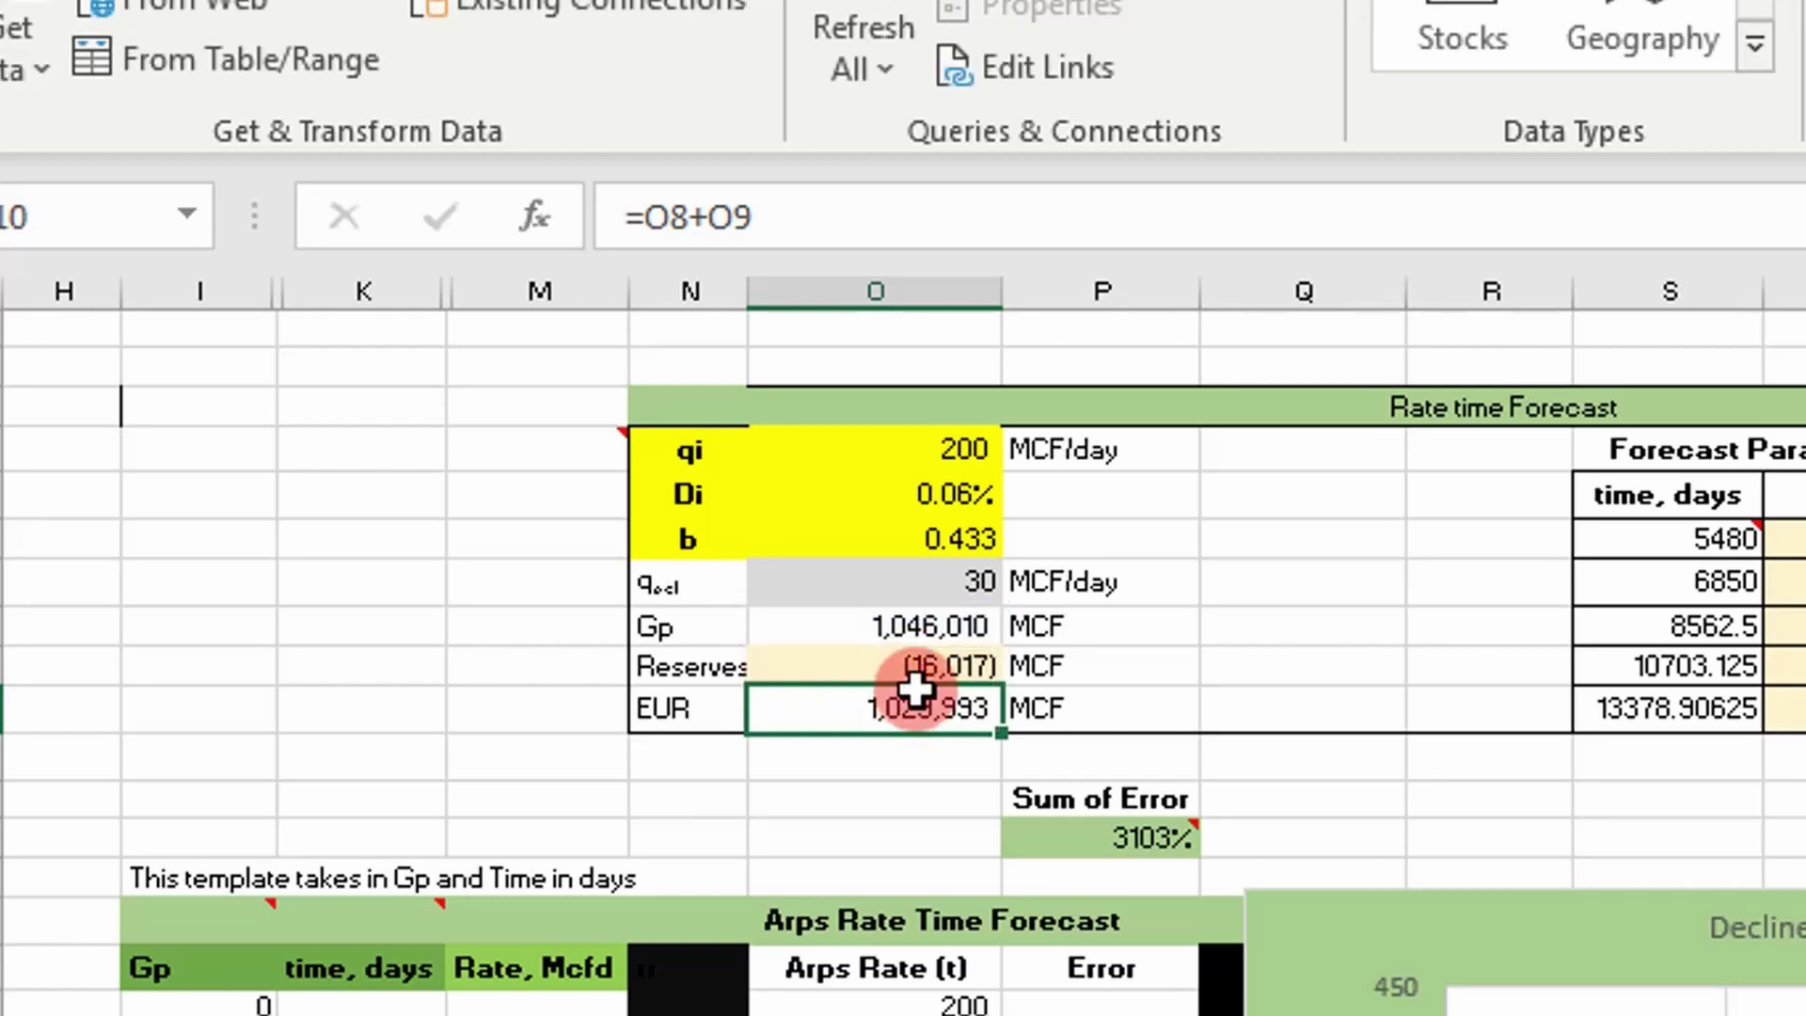
{"action": "left_click", "coordinate": [918, 666]}
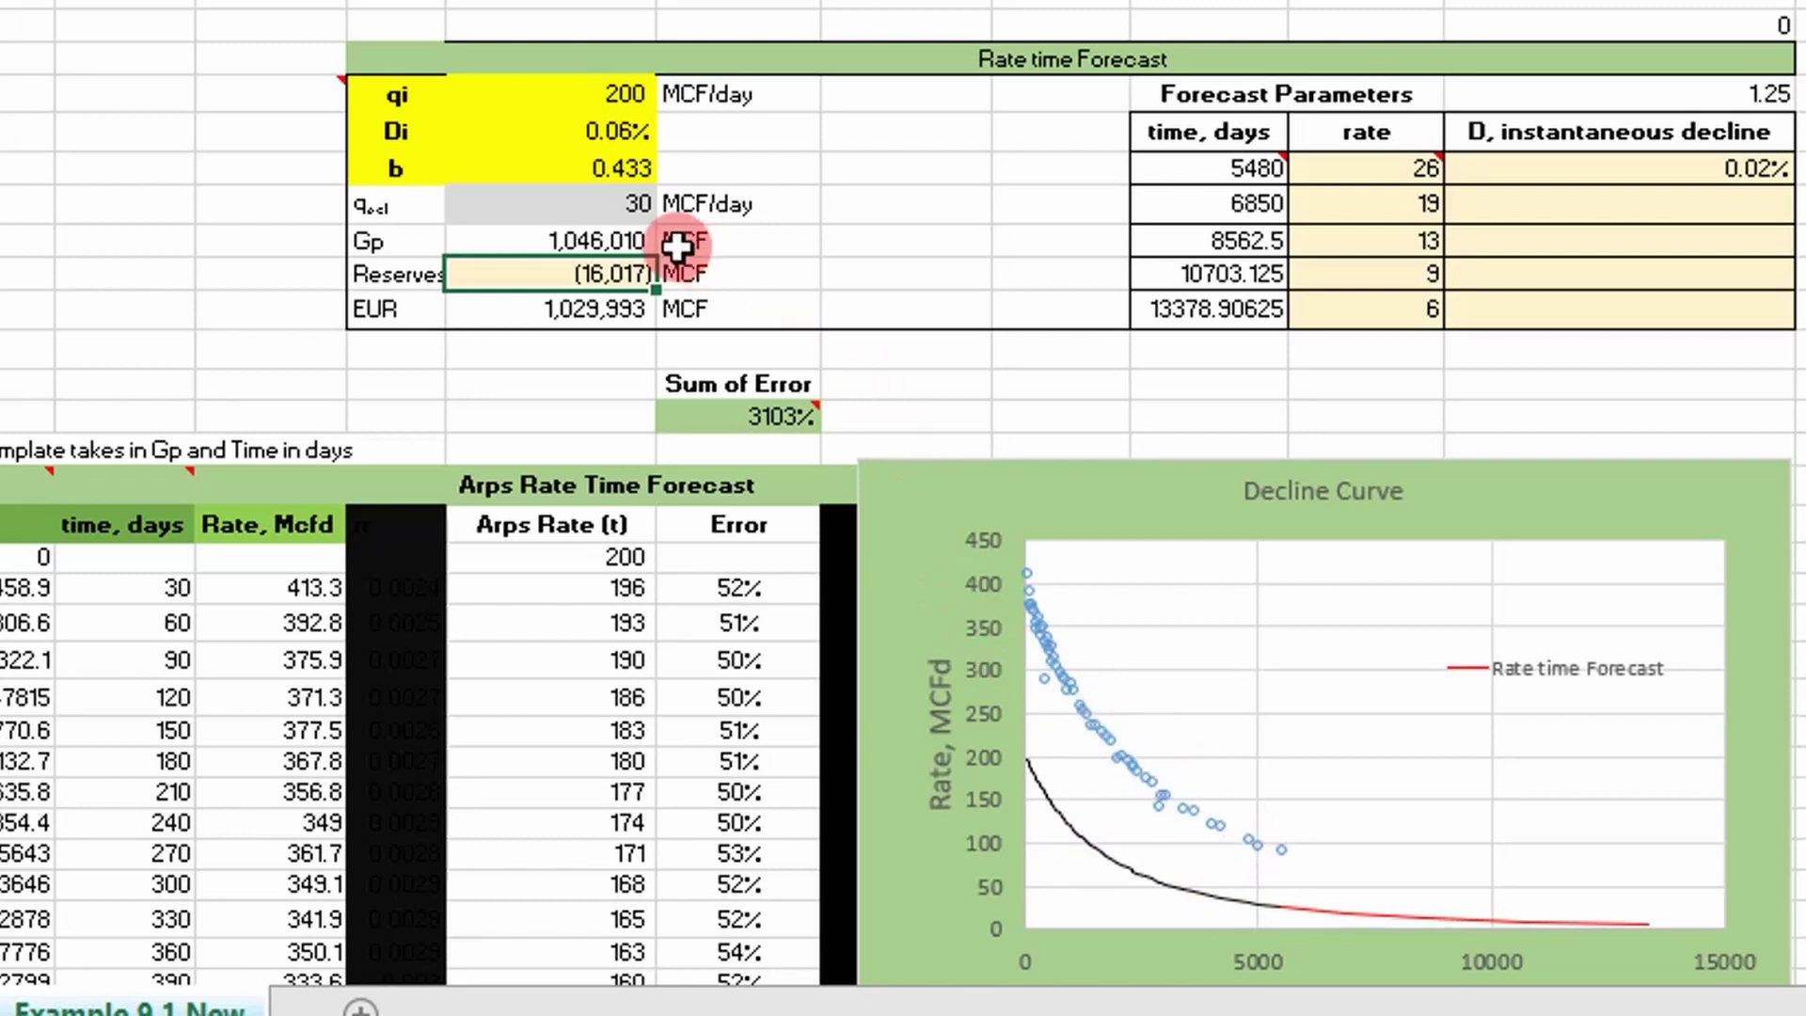
Review the 3103% Sum of Error and its cell comment against the chart.
{"action": "scroll", "coordinate": [752, 273], "scroll_direction": "down", "scroll_amount": 1}
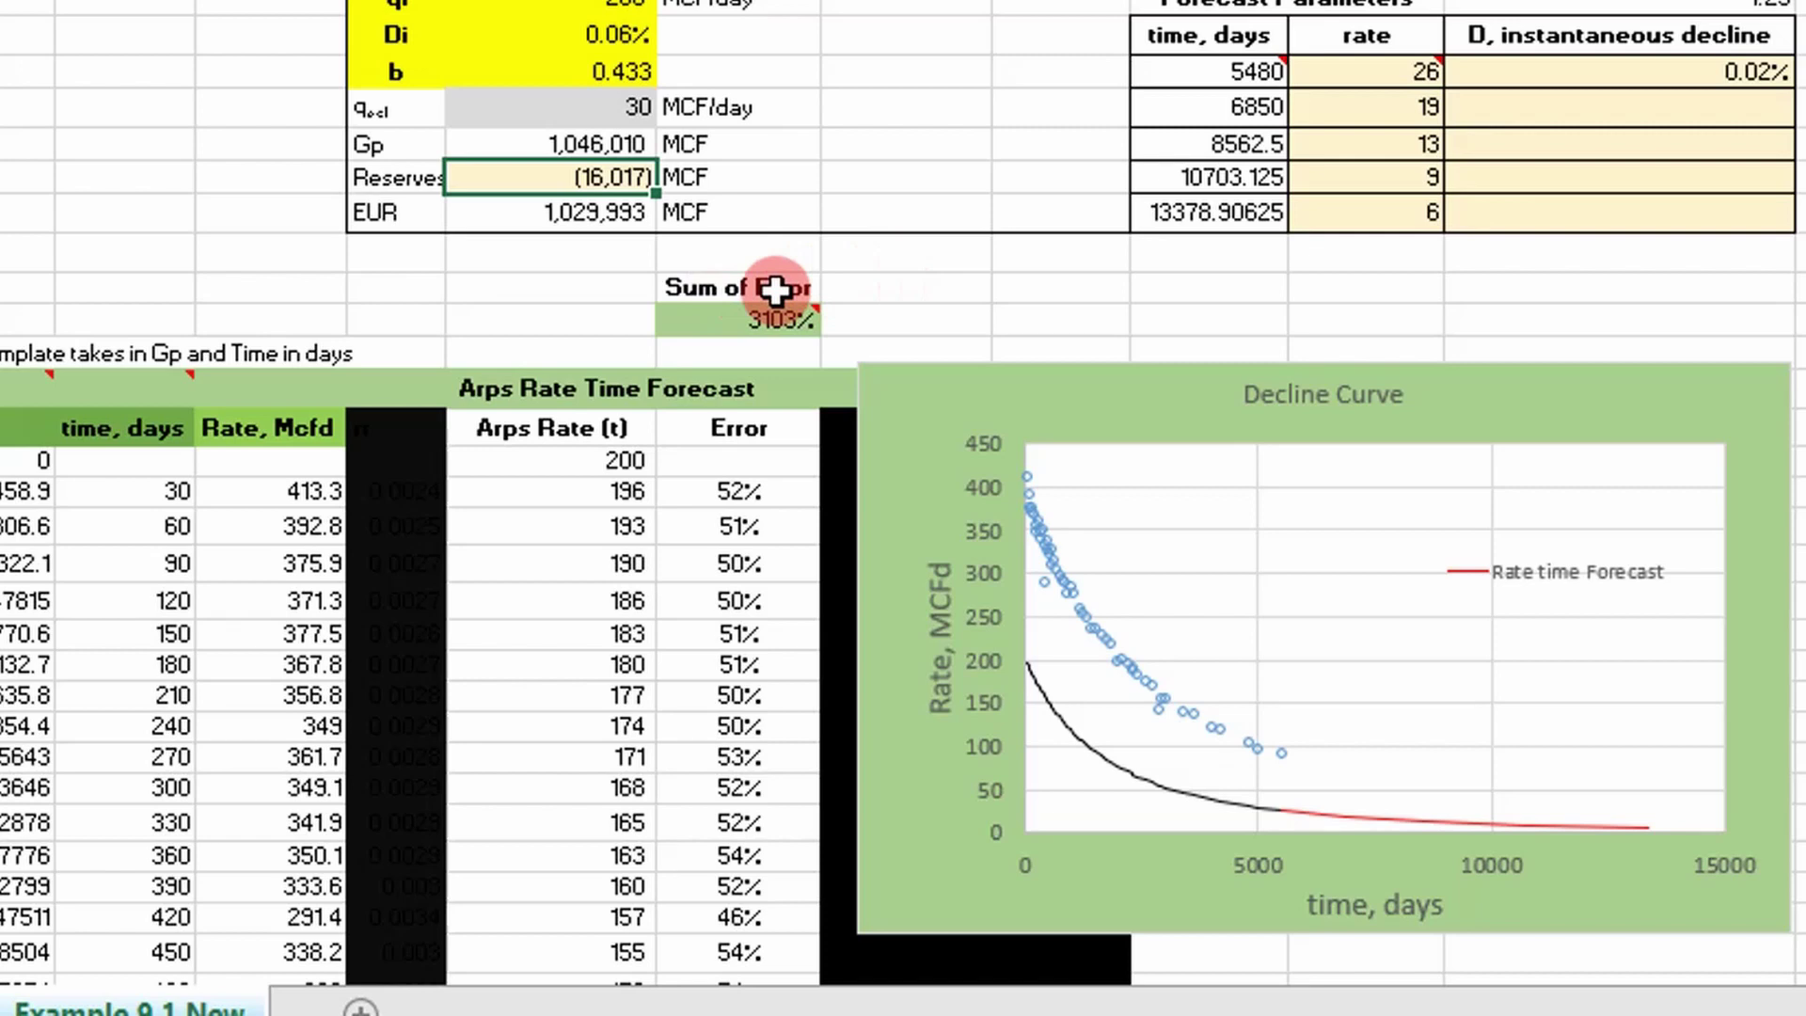
{"action": "left_click", "coordinate": [769, 317]}
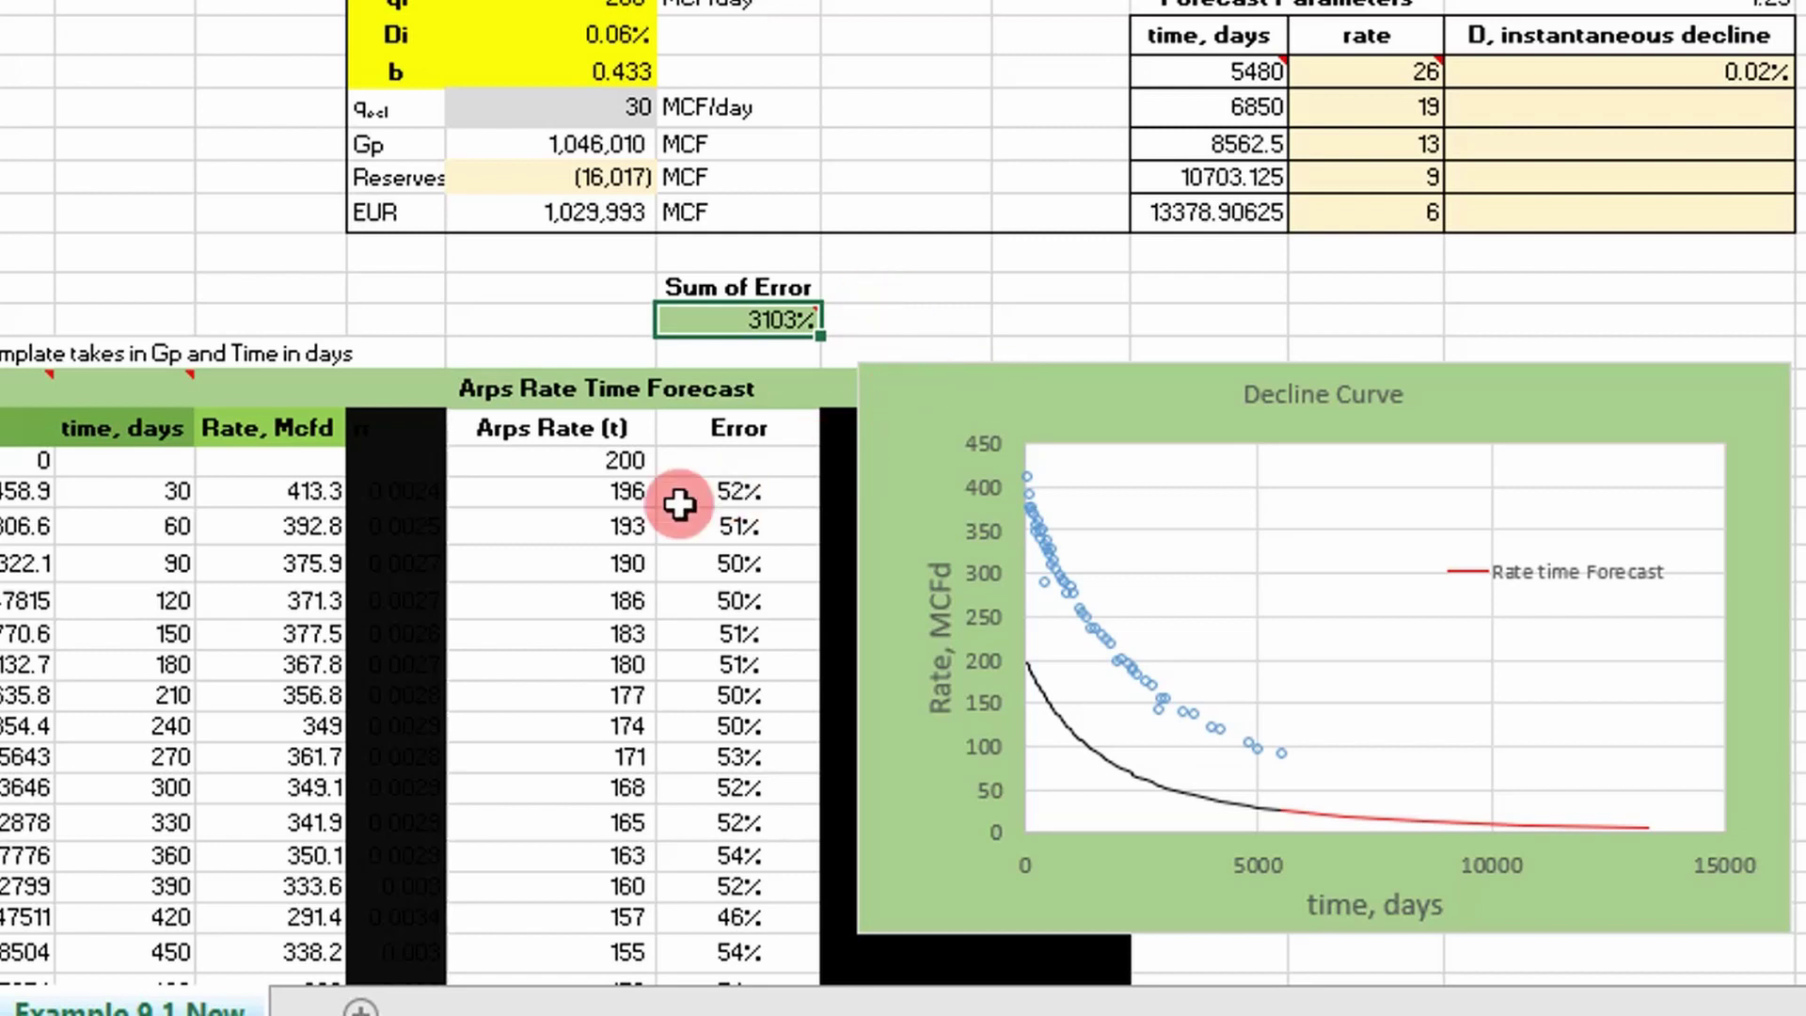
{"action": "mouse_move", "coordinate": [731, 316]}
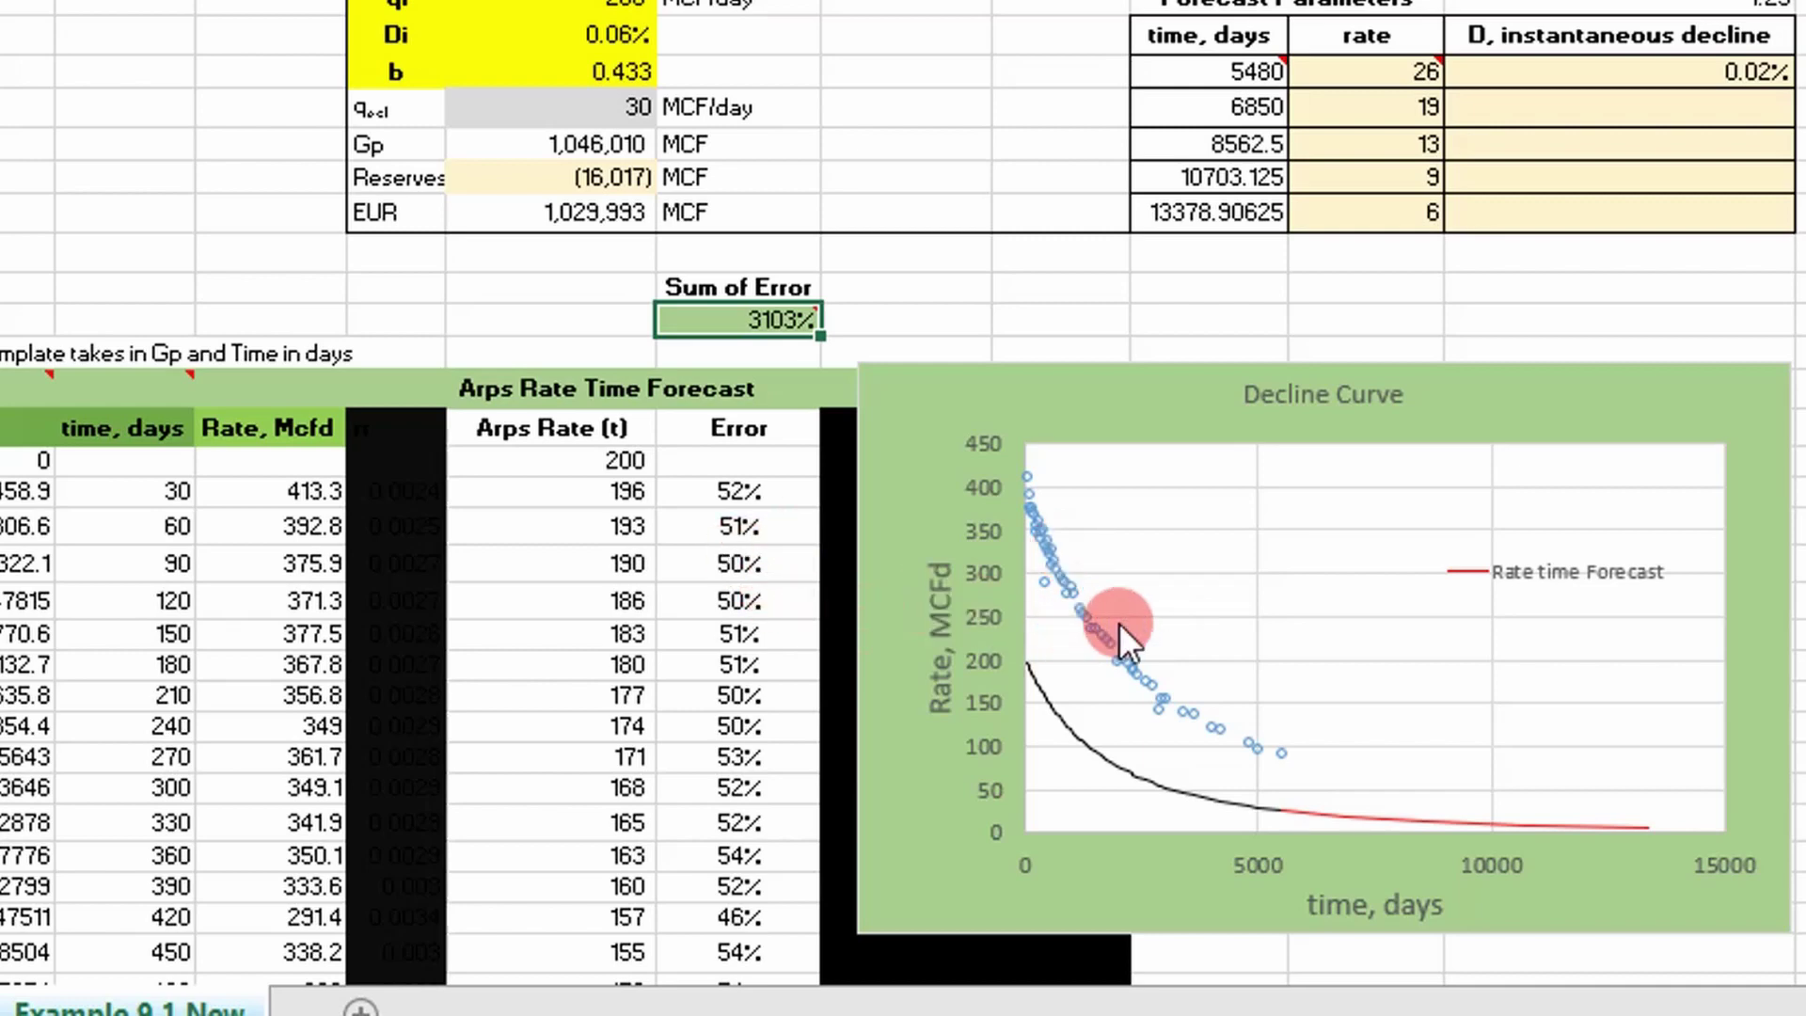
{"action": "scroll", "coordinate": [1035, 630], "scroll_direction": "up", "scroll_amount": 1}
{"action": "left_click_drag", "start_coordinate": [616, 94], "coordinate": [609, 160]}
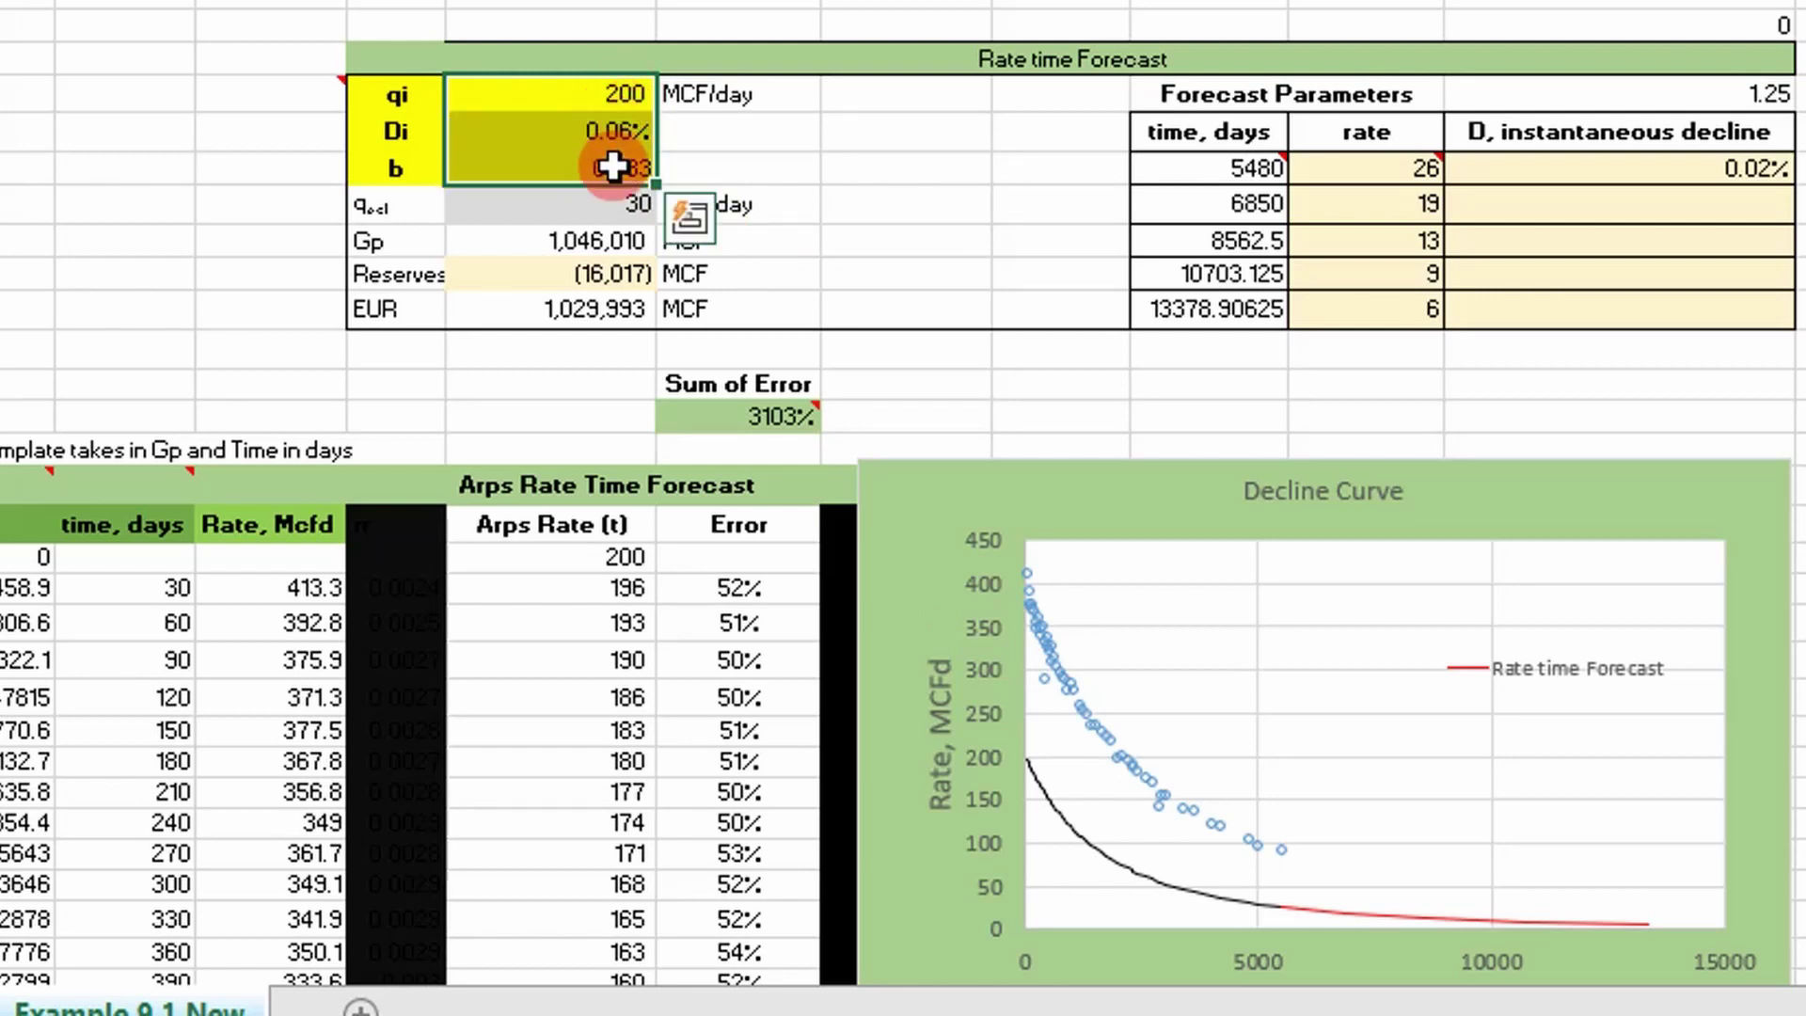
Set qi to 400 and Di to 0.04%.
{"action": "left_click", "coordinate": [609, 106]}
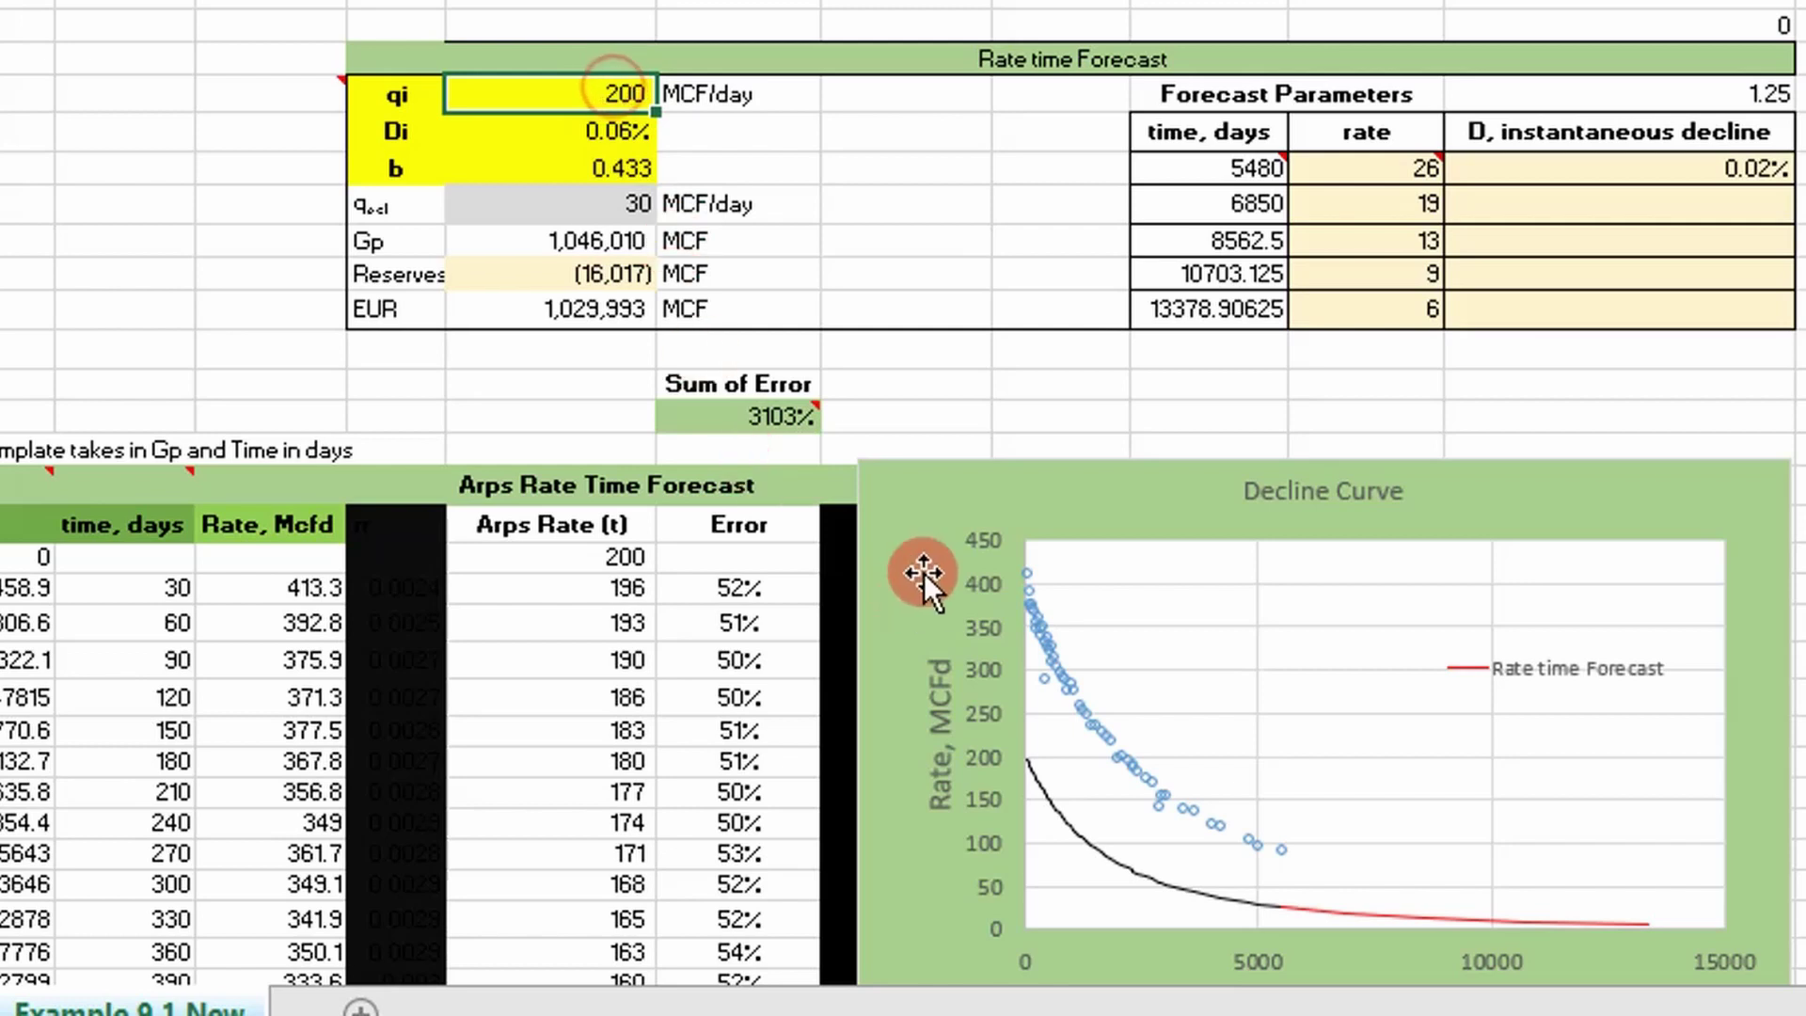
{"action": "type", "text": "400"}
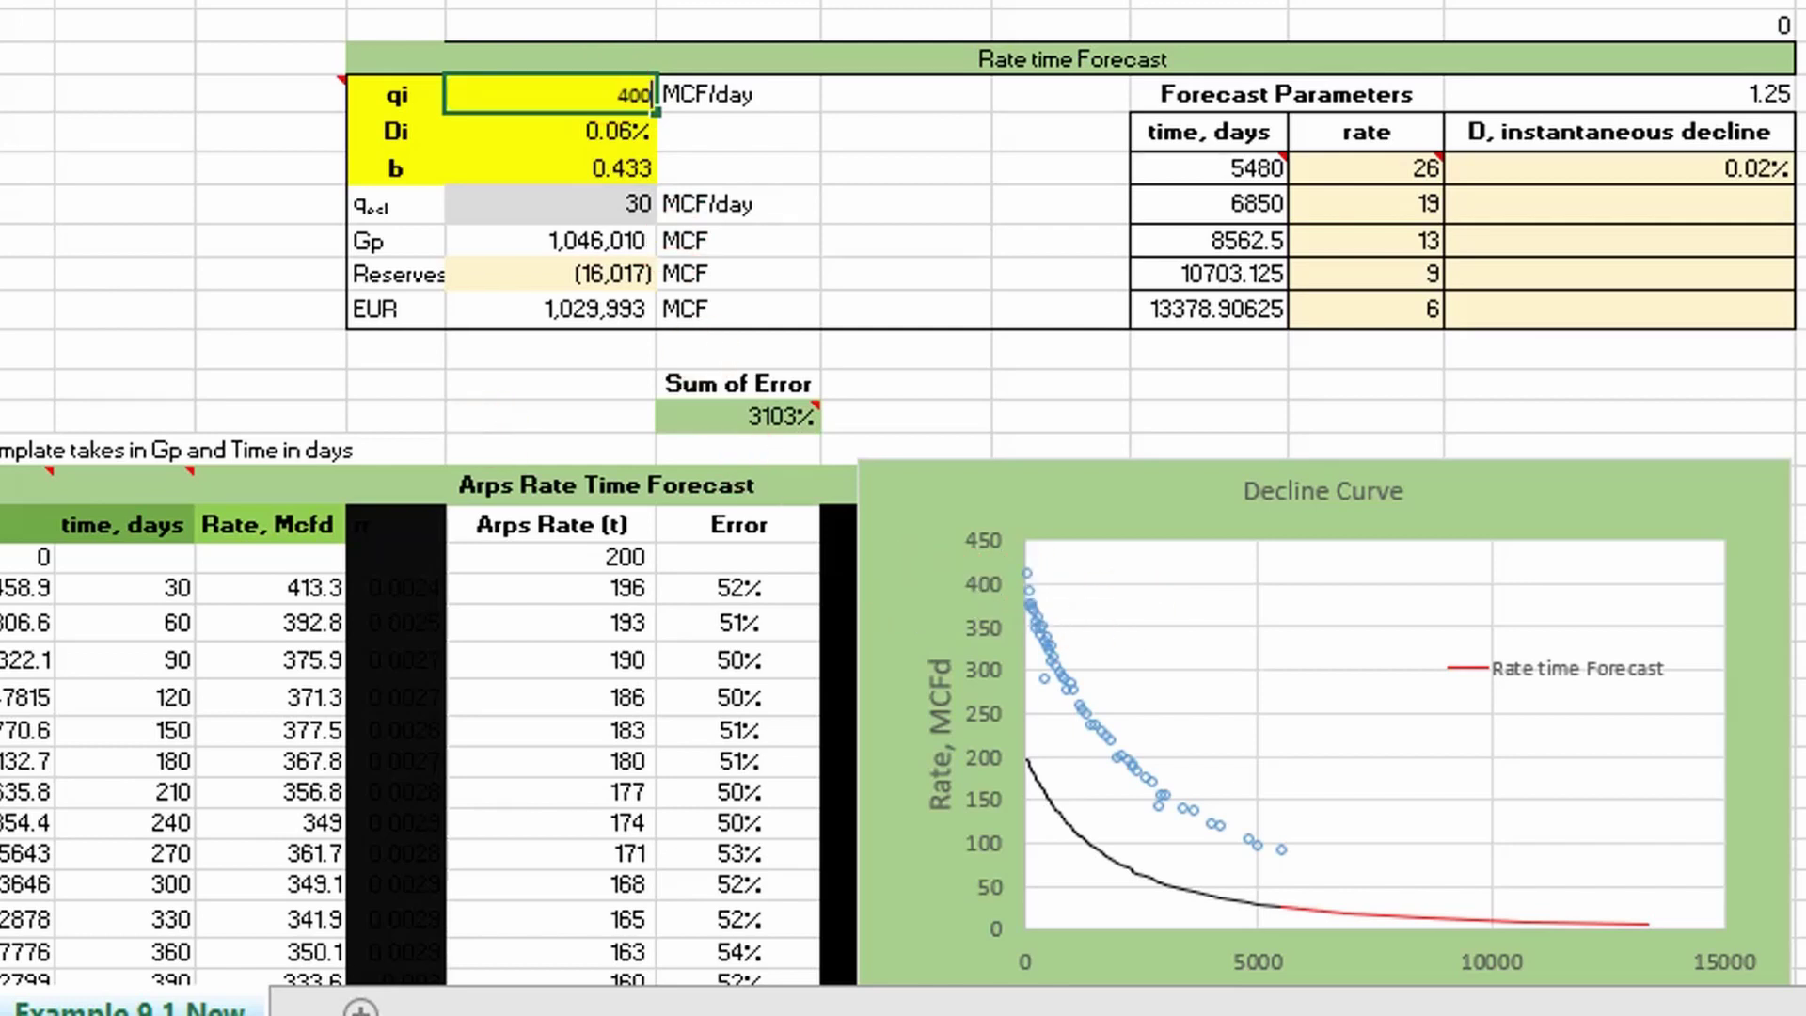
{"action": "key", "text": "Return"}
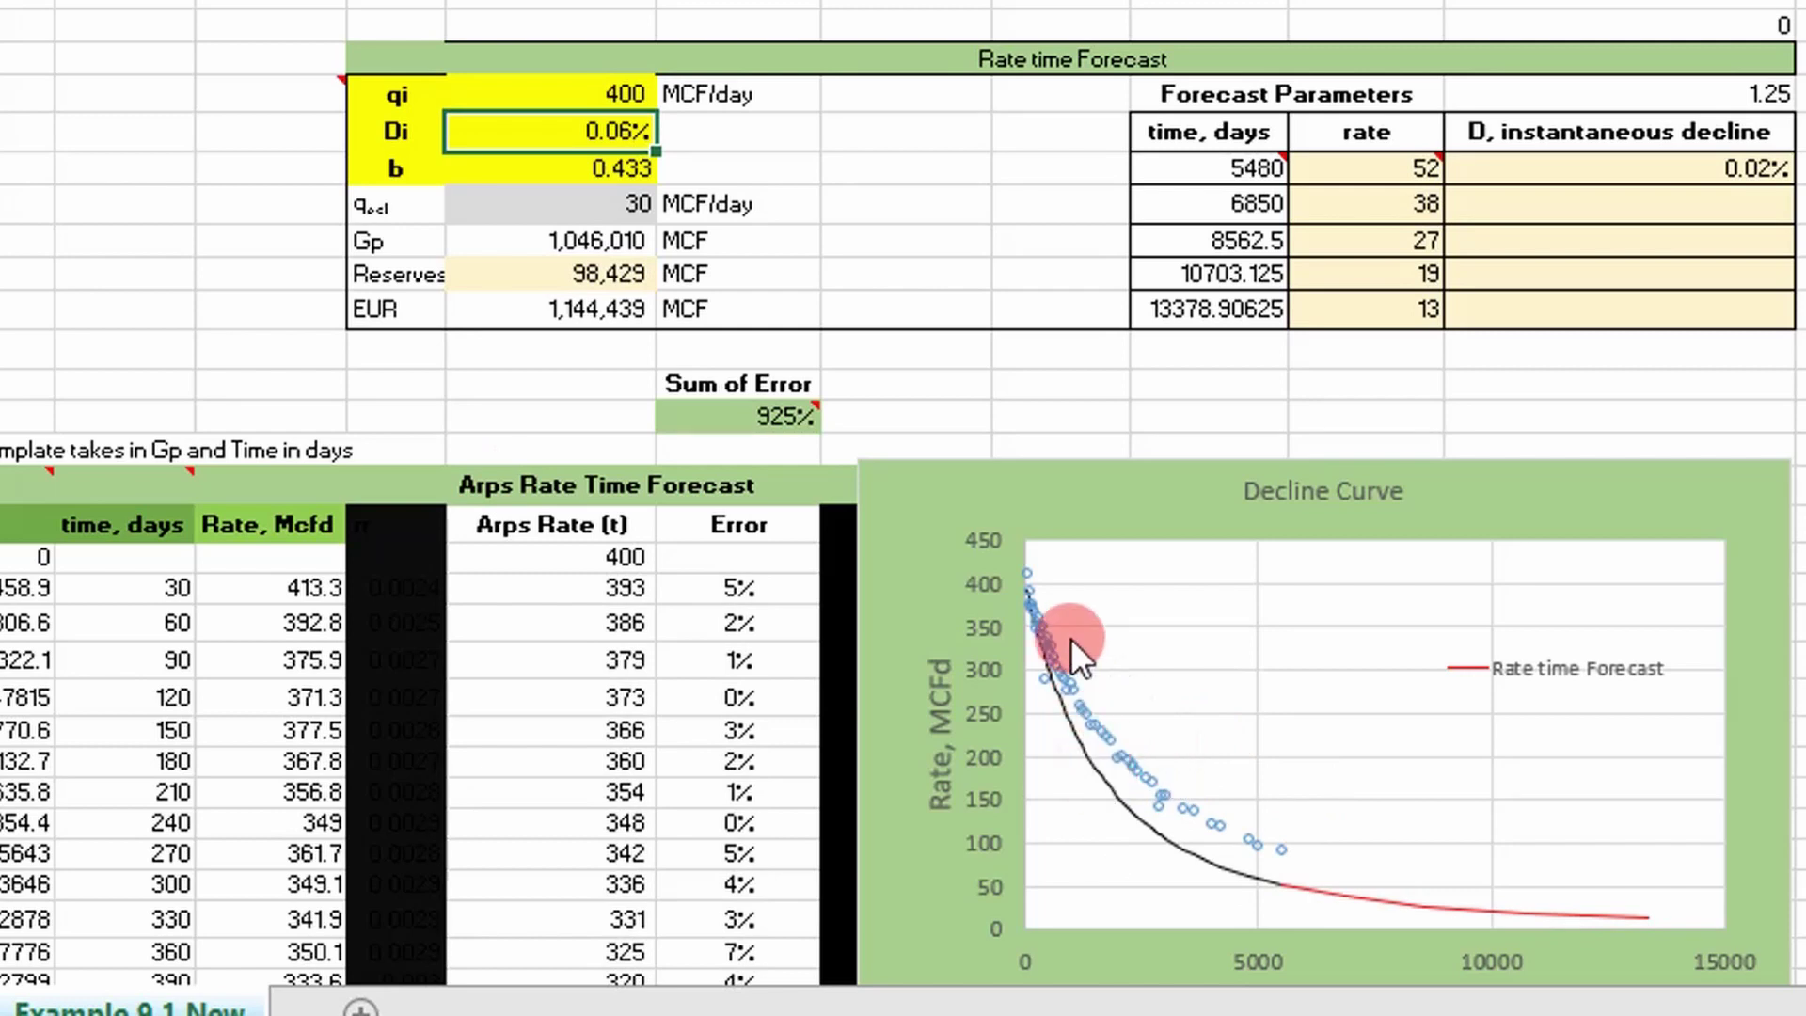
{"action": "left_click", "coordinate": [591, 148]}
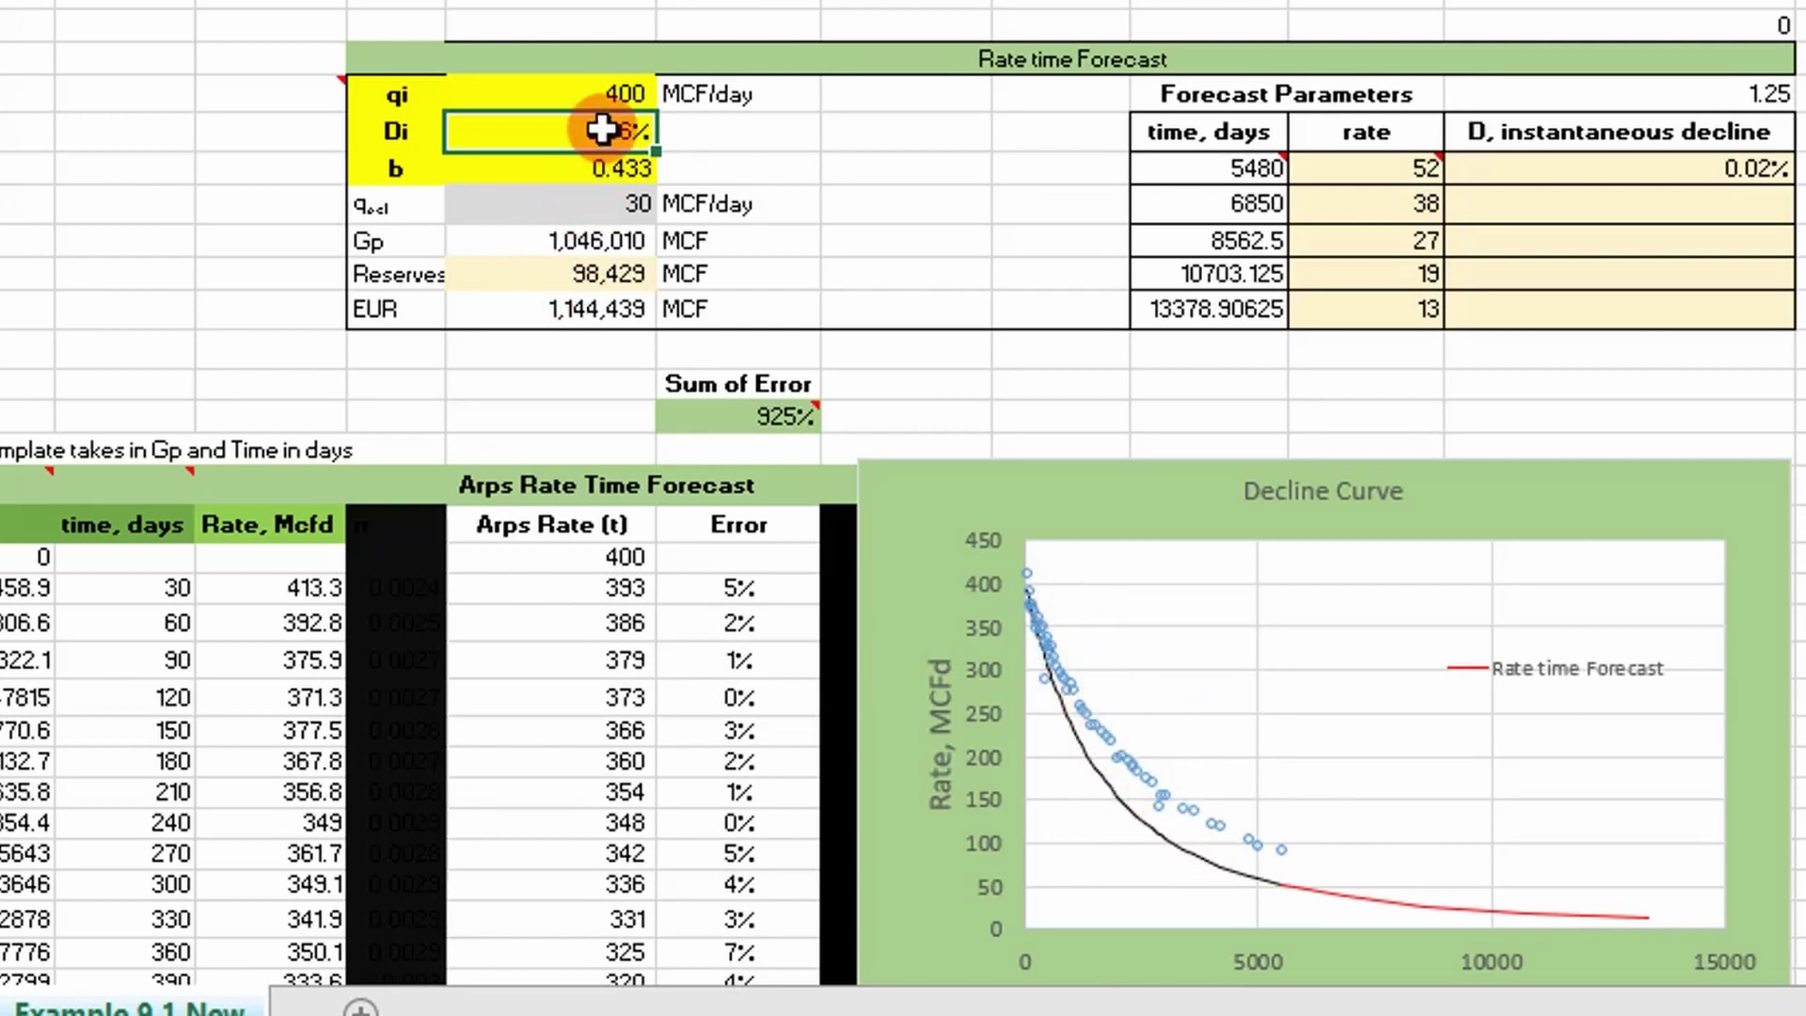
{"action": "double_click", "coordinate": [599, 130]}
{"action": "left_click", "coordinate": [485, 129]}
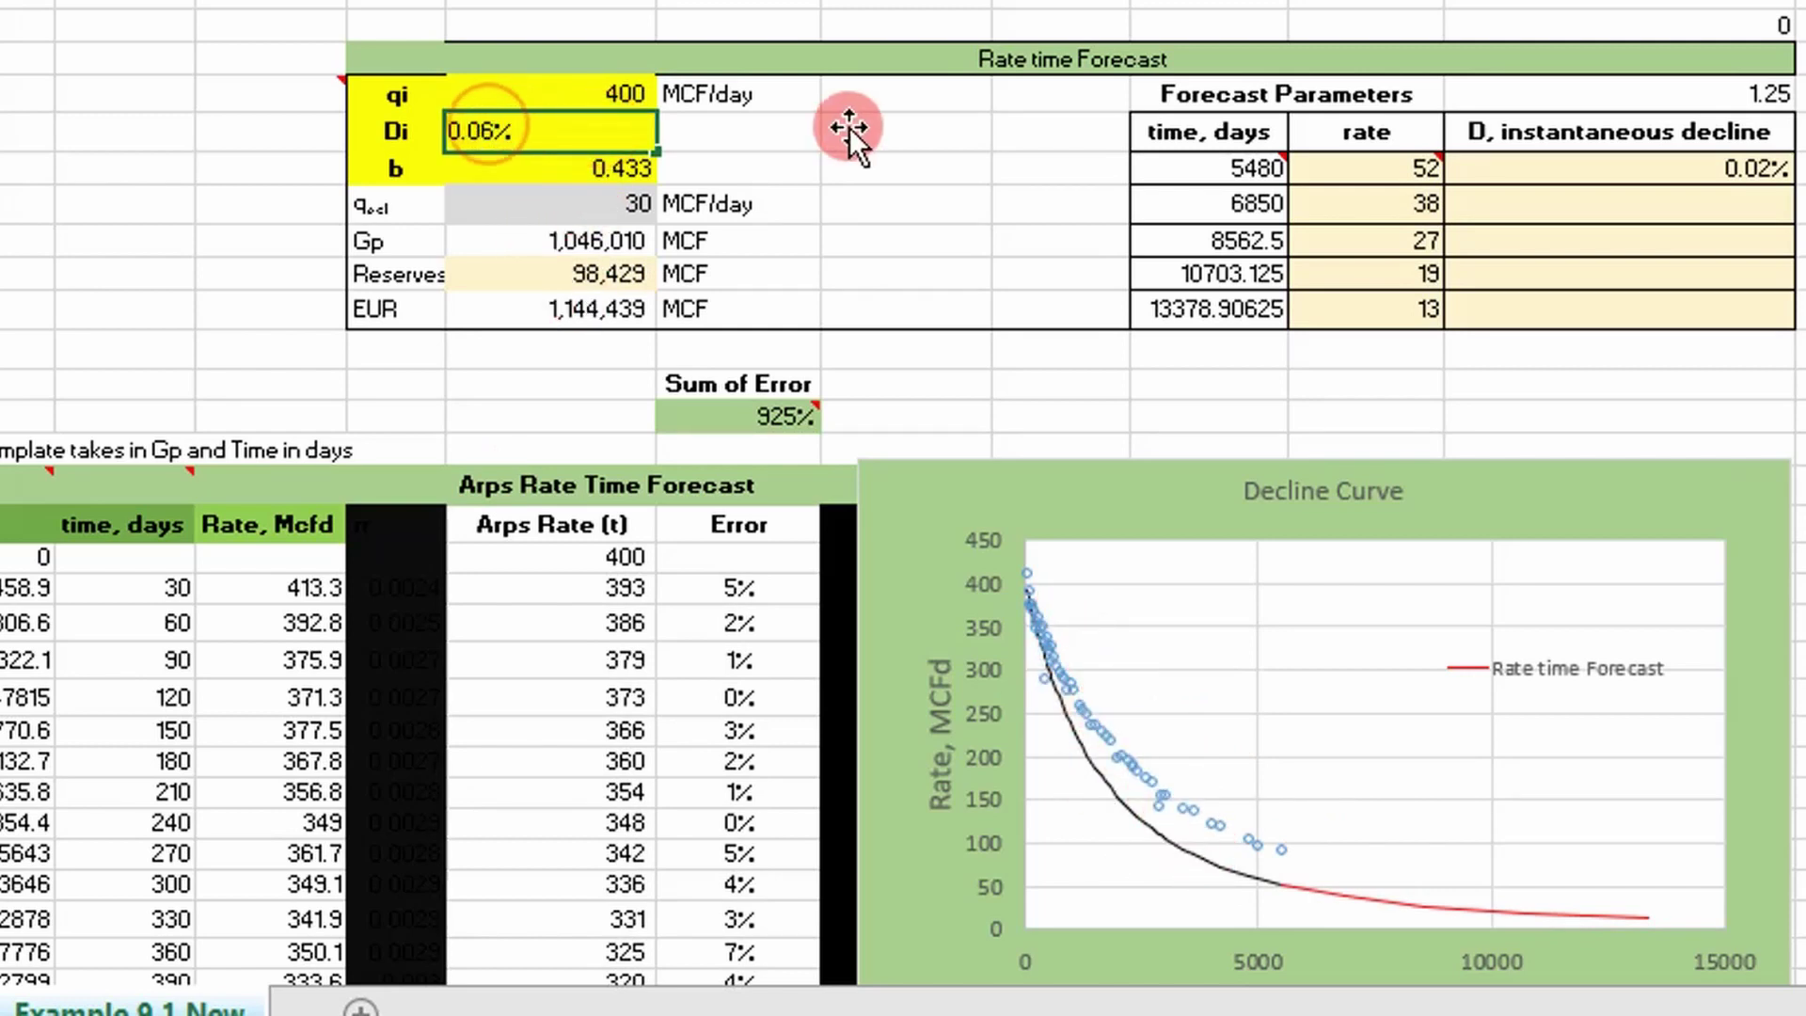
{"action": "key", "text": "Return"}
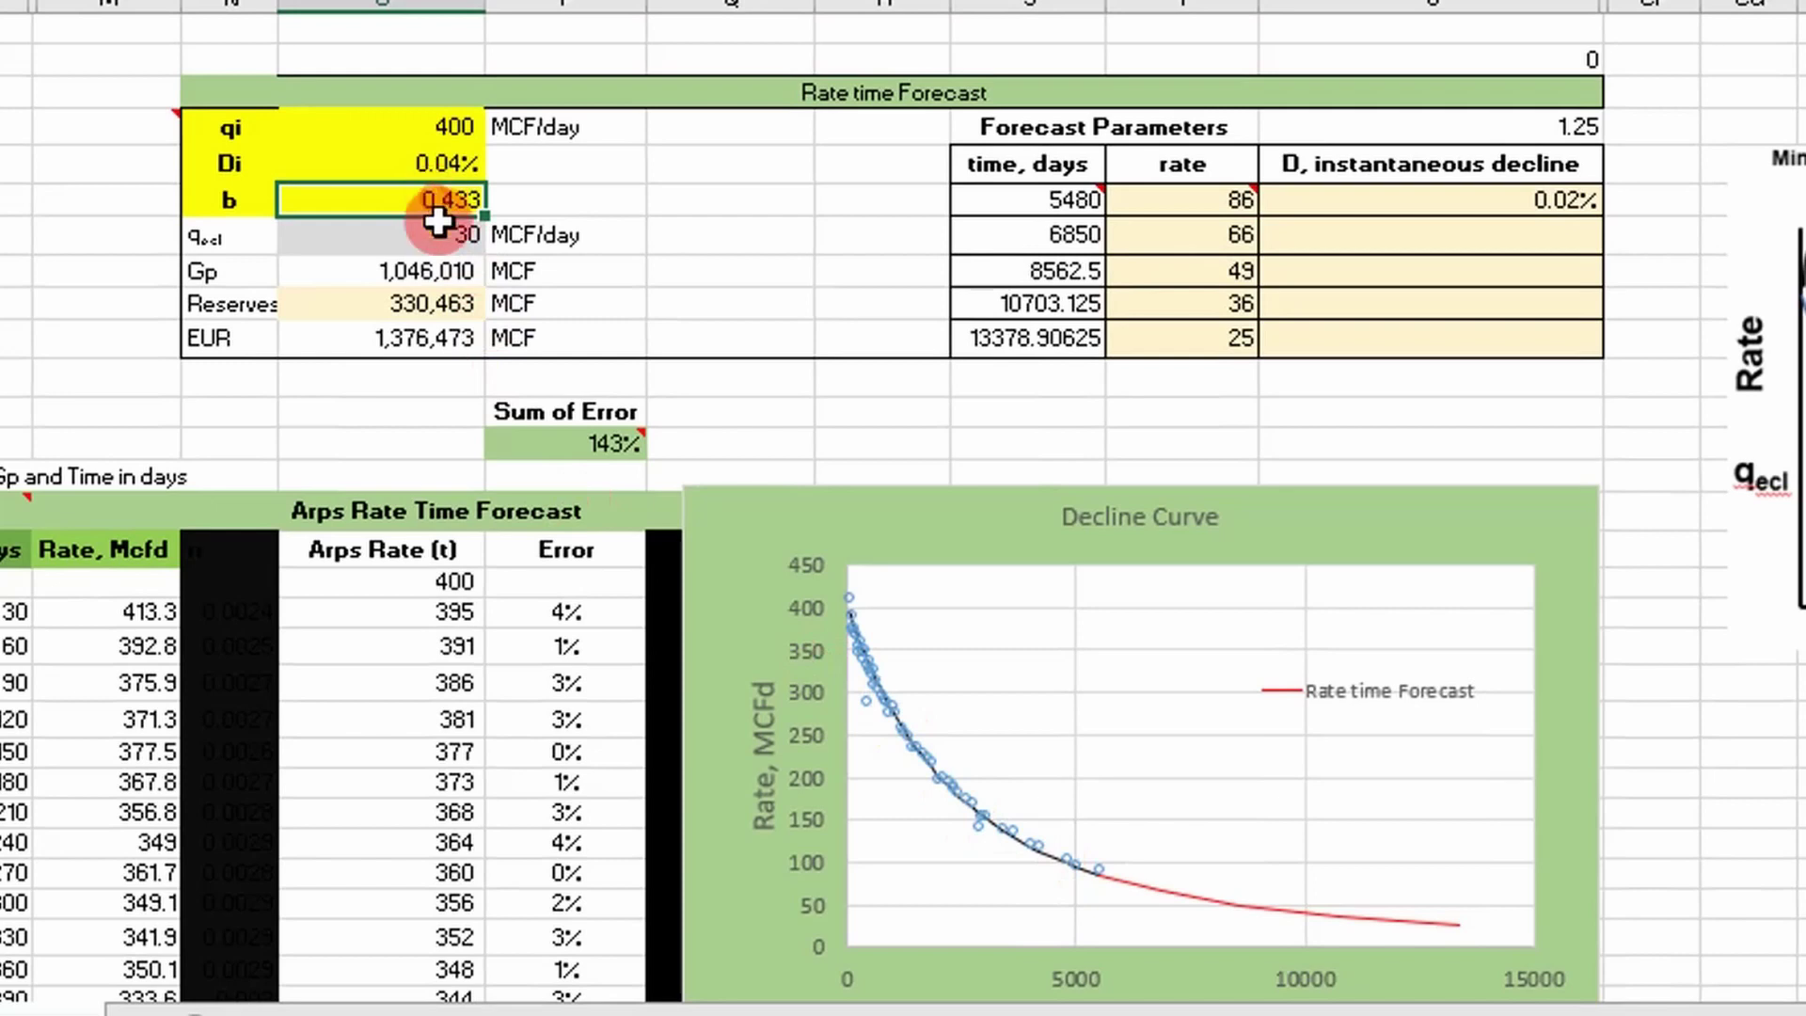
Try b at 0.600, then settle on 0.500, bringing Sum of Error to 111%.
{"action": "key", "text": "BackSpace"}
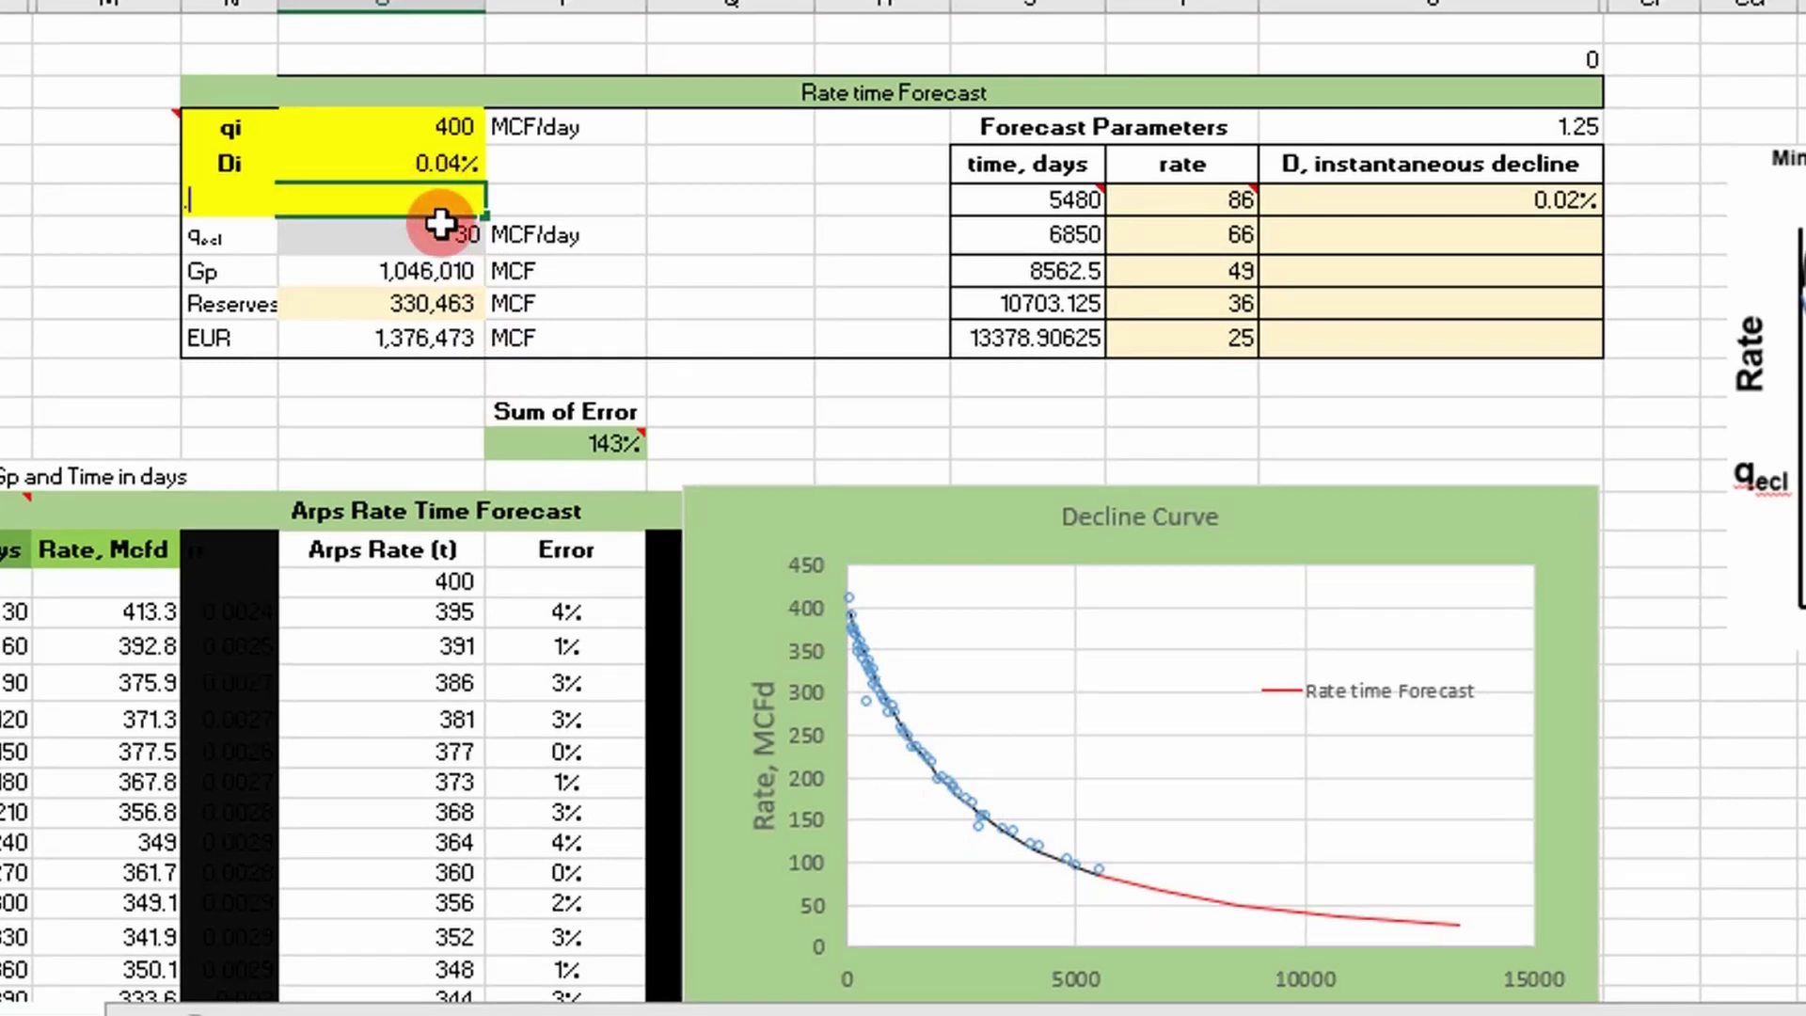
{"action": "key", "text": "Return"}
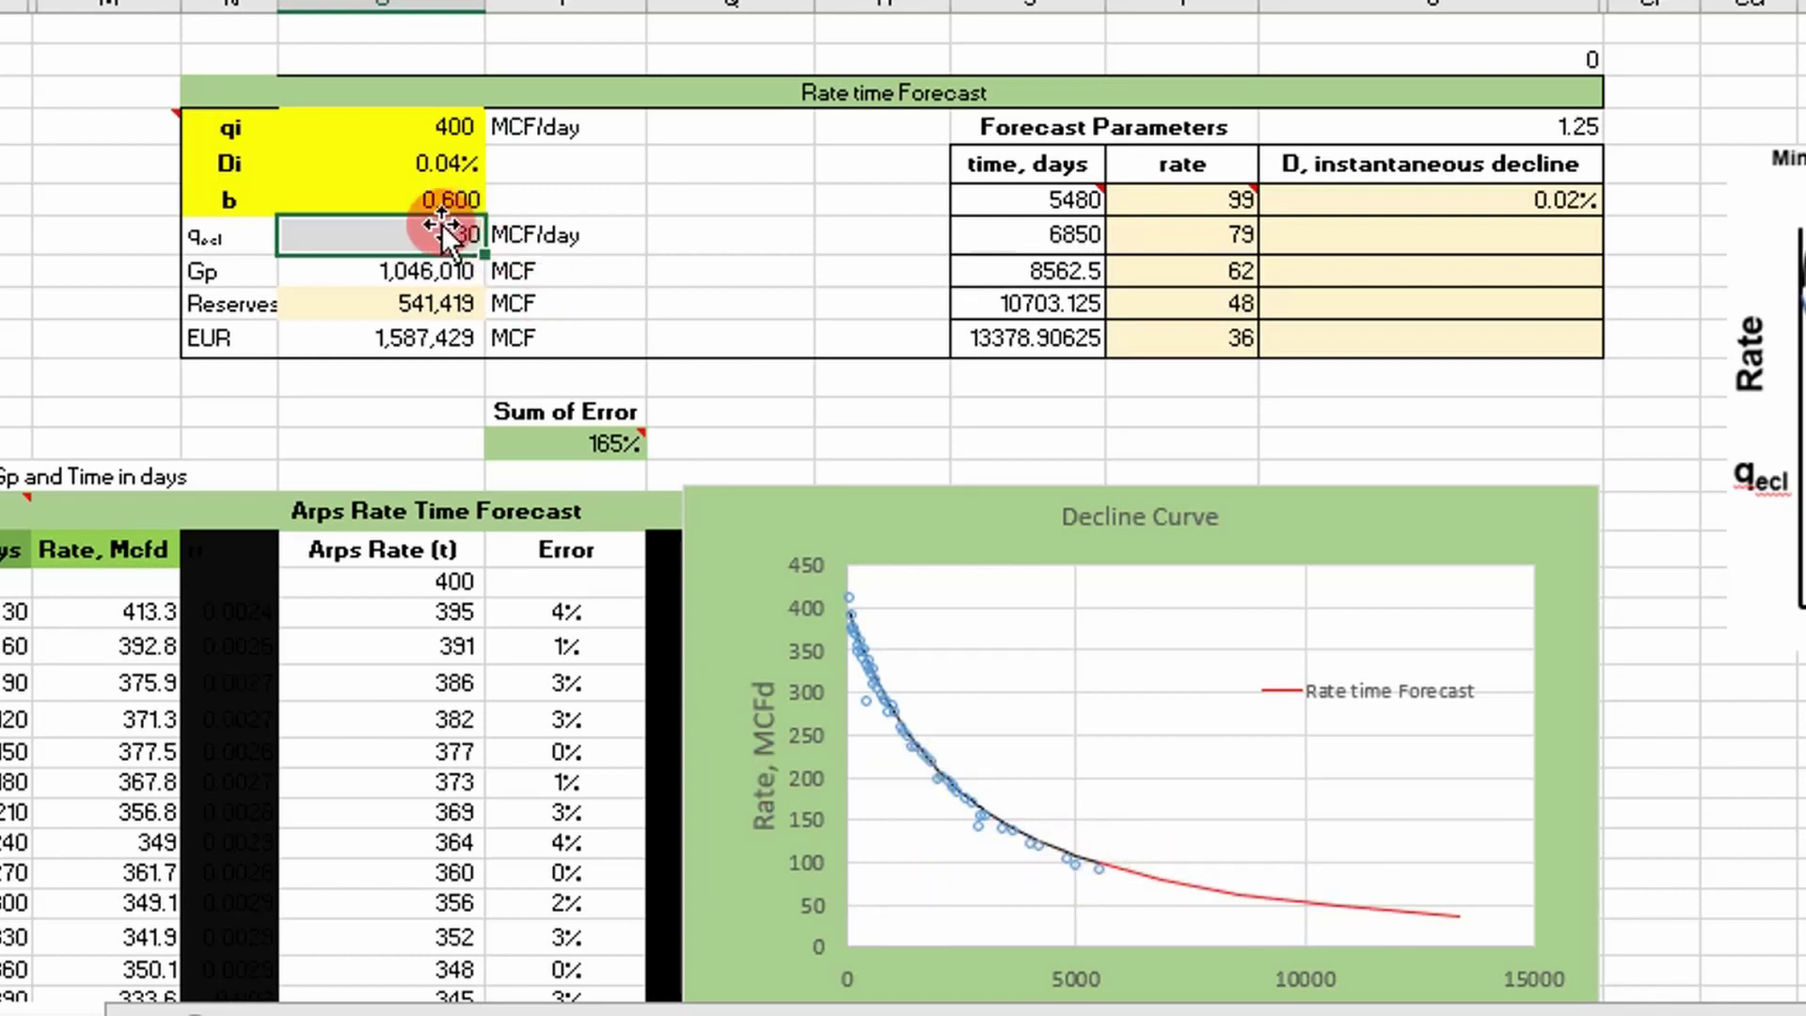
{"action": "left_click", "coordinate": [388, 202]}
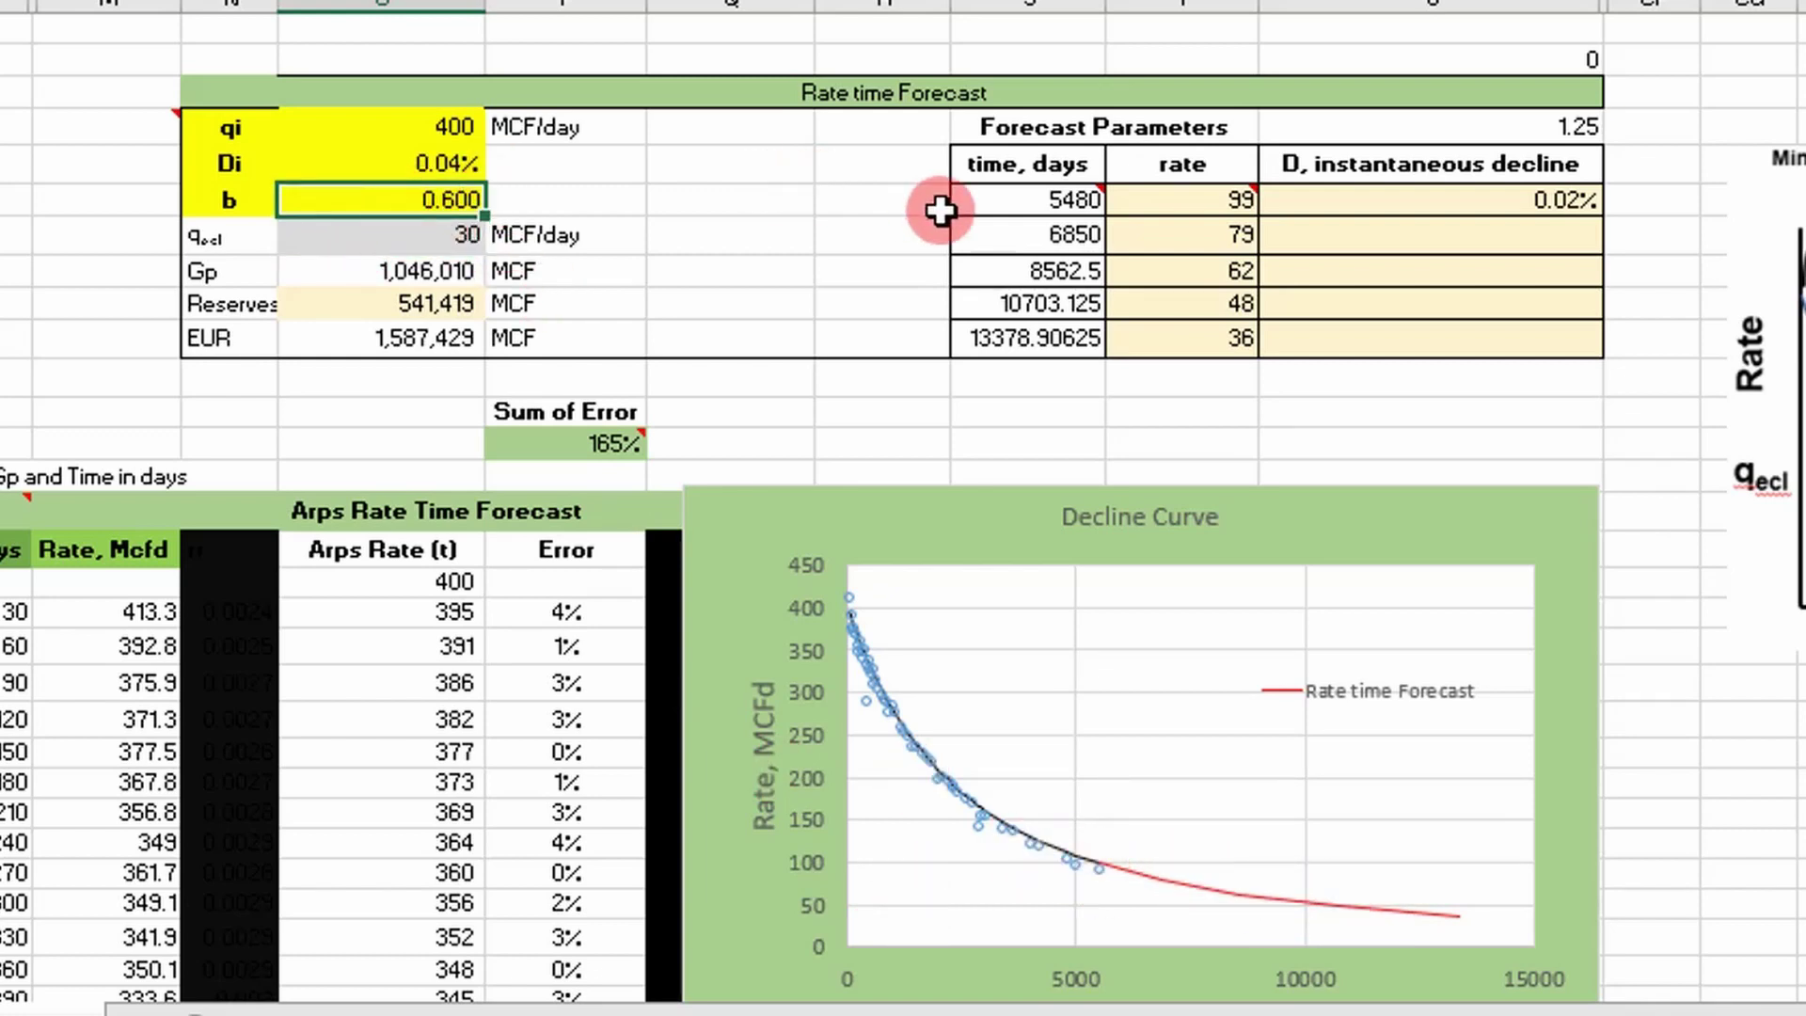
{"action": "type", "text": "."}
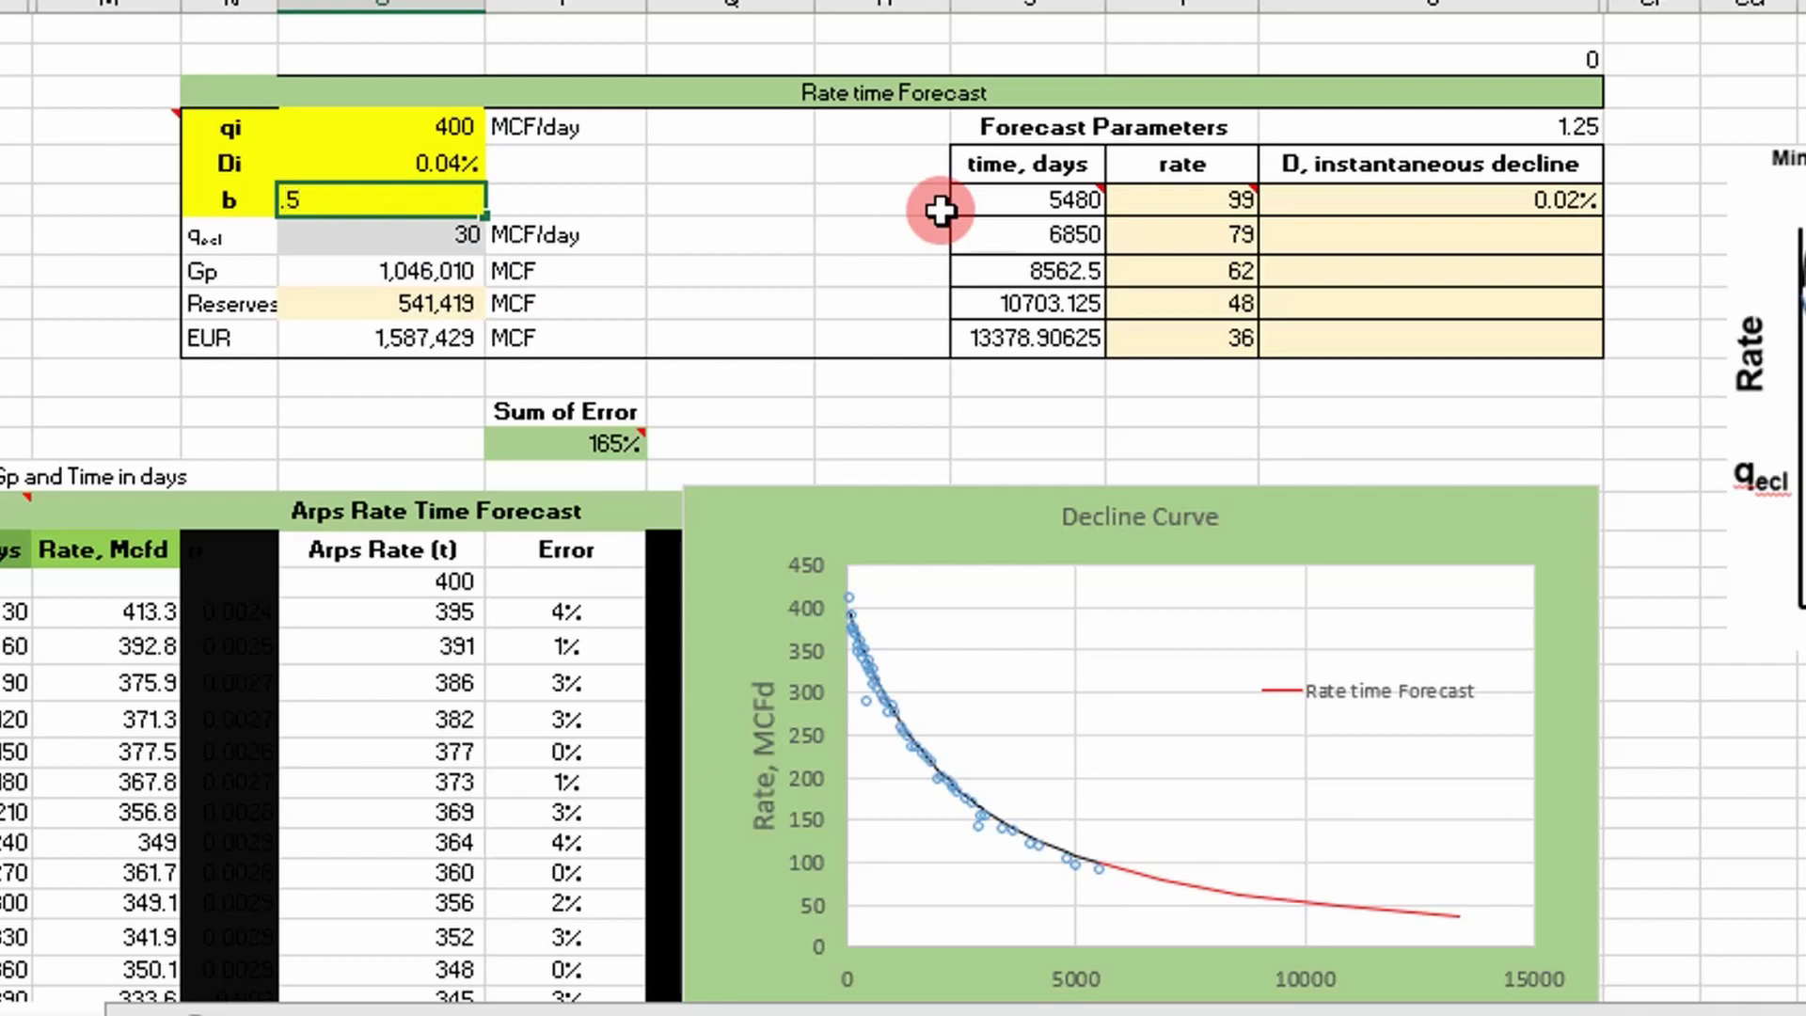
{"action": "type", "text": "5"}
{"action": "key", "text": "Return"}
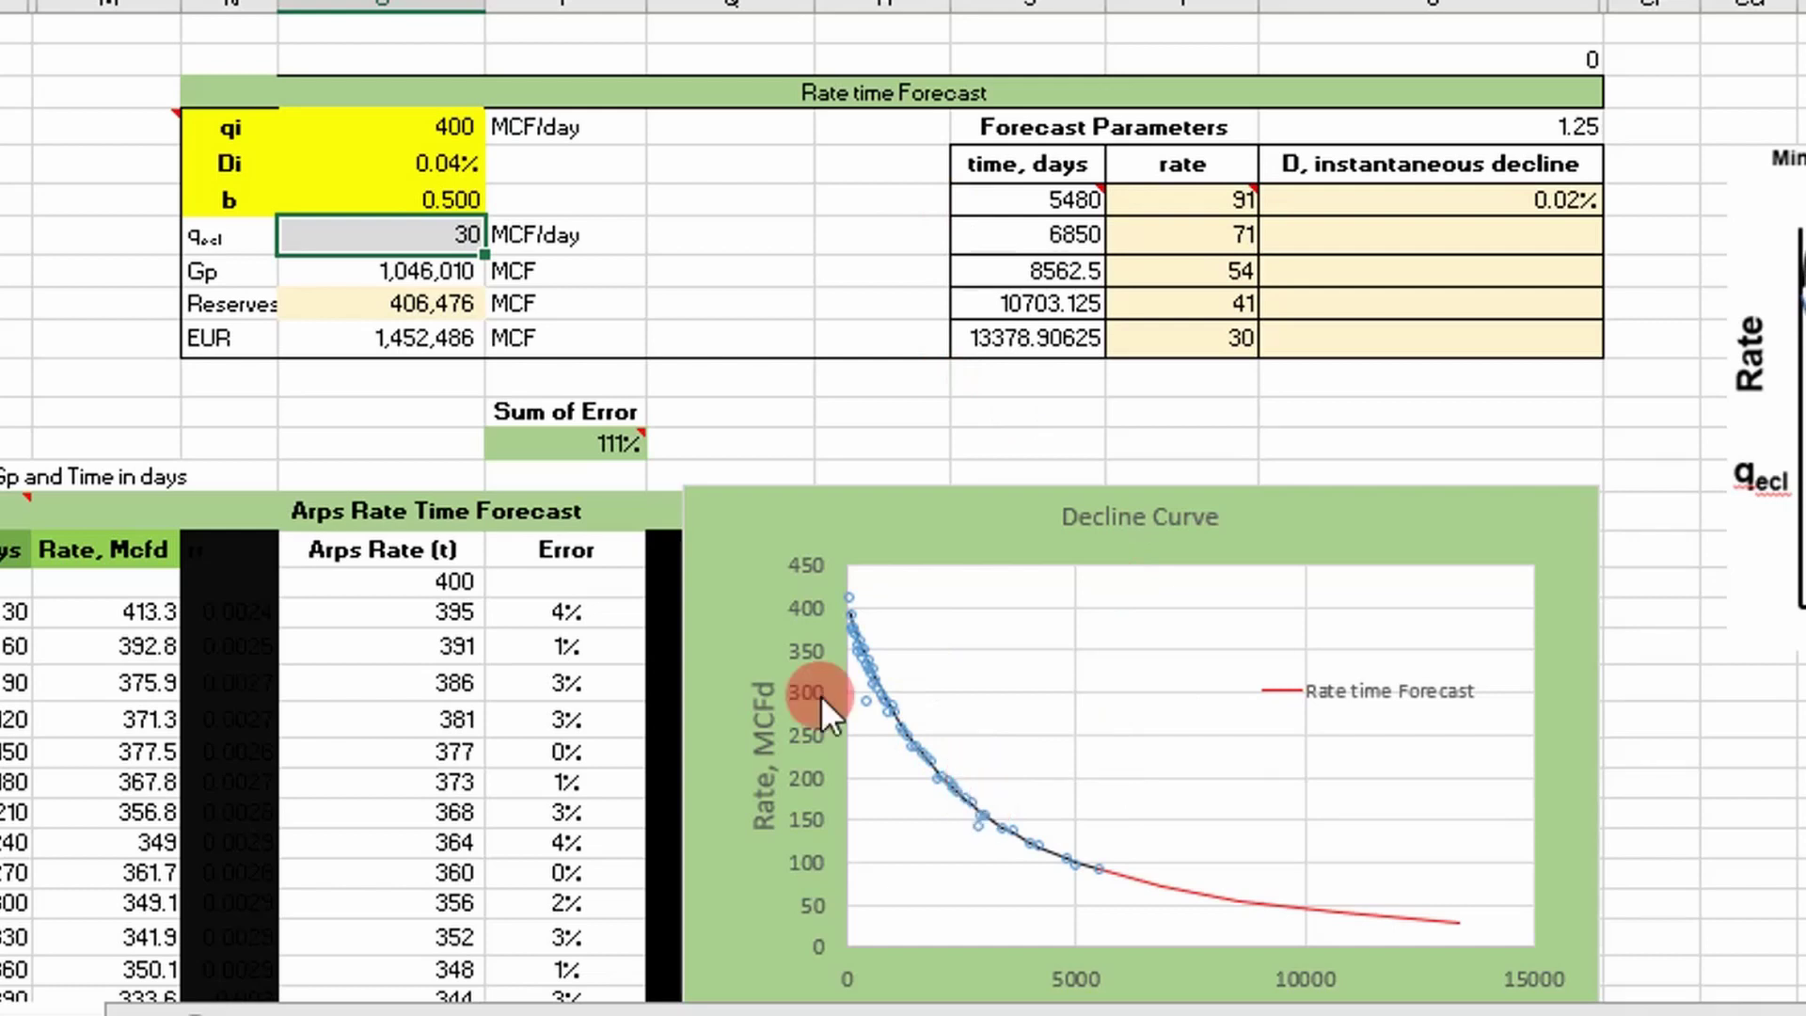
{"action": "left_click", "coordinate": [396, 305]}
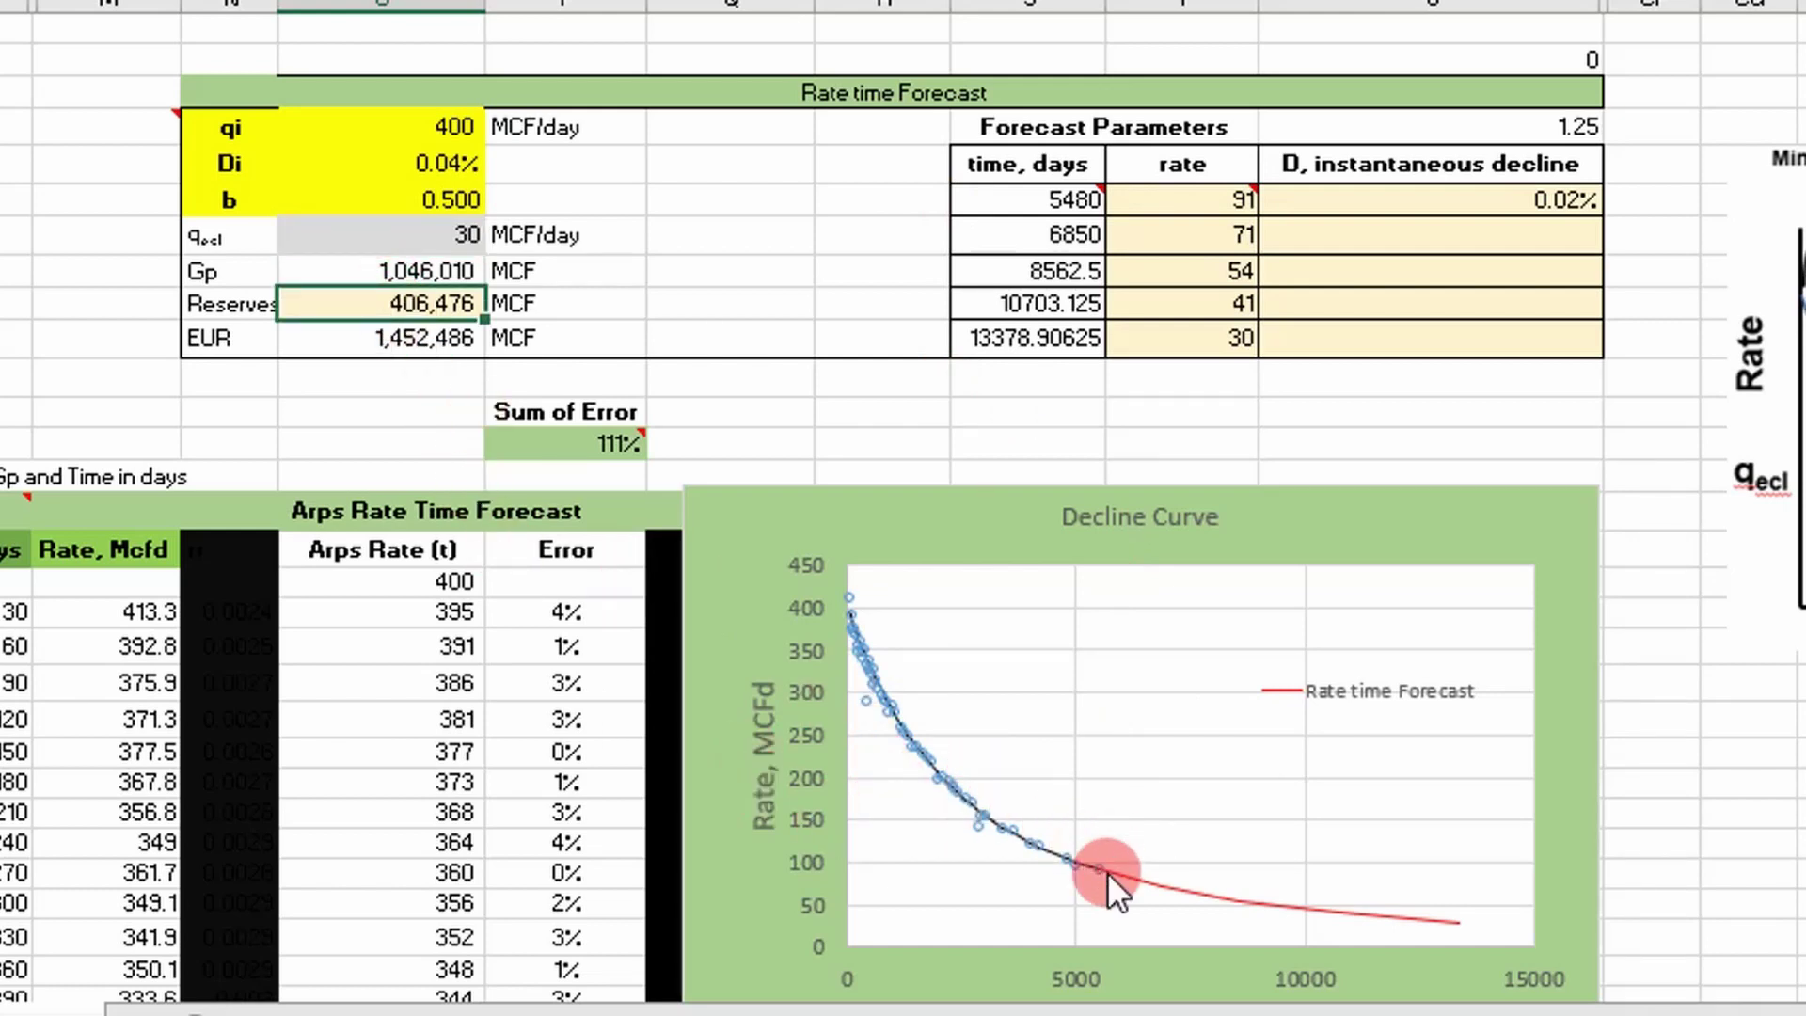
{"action": "mouse_move", "coordinate": [1108, 872]}
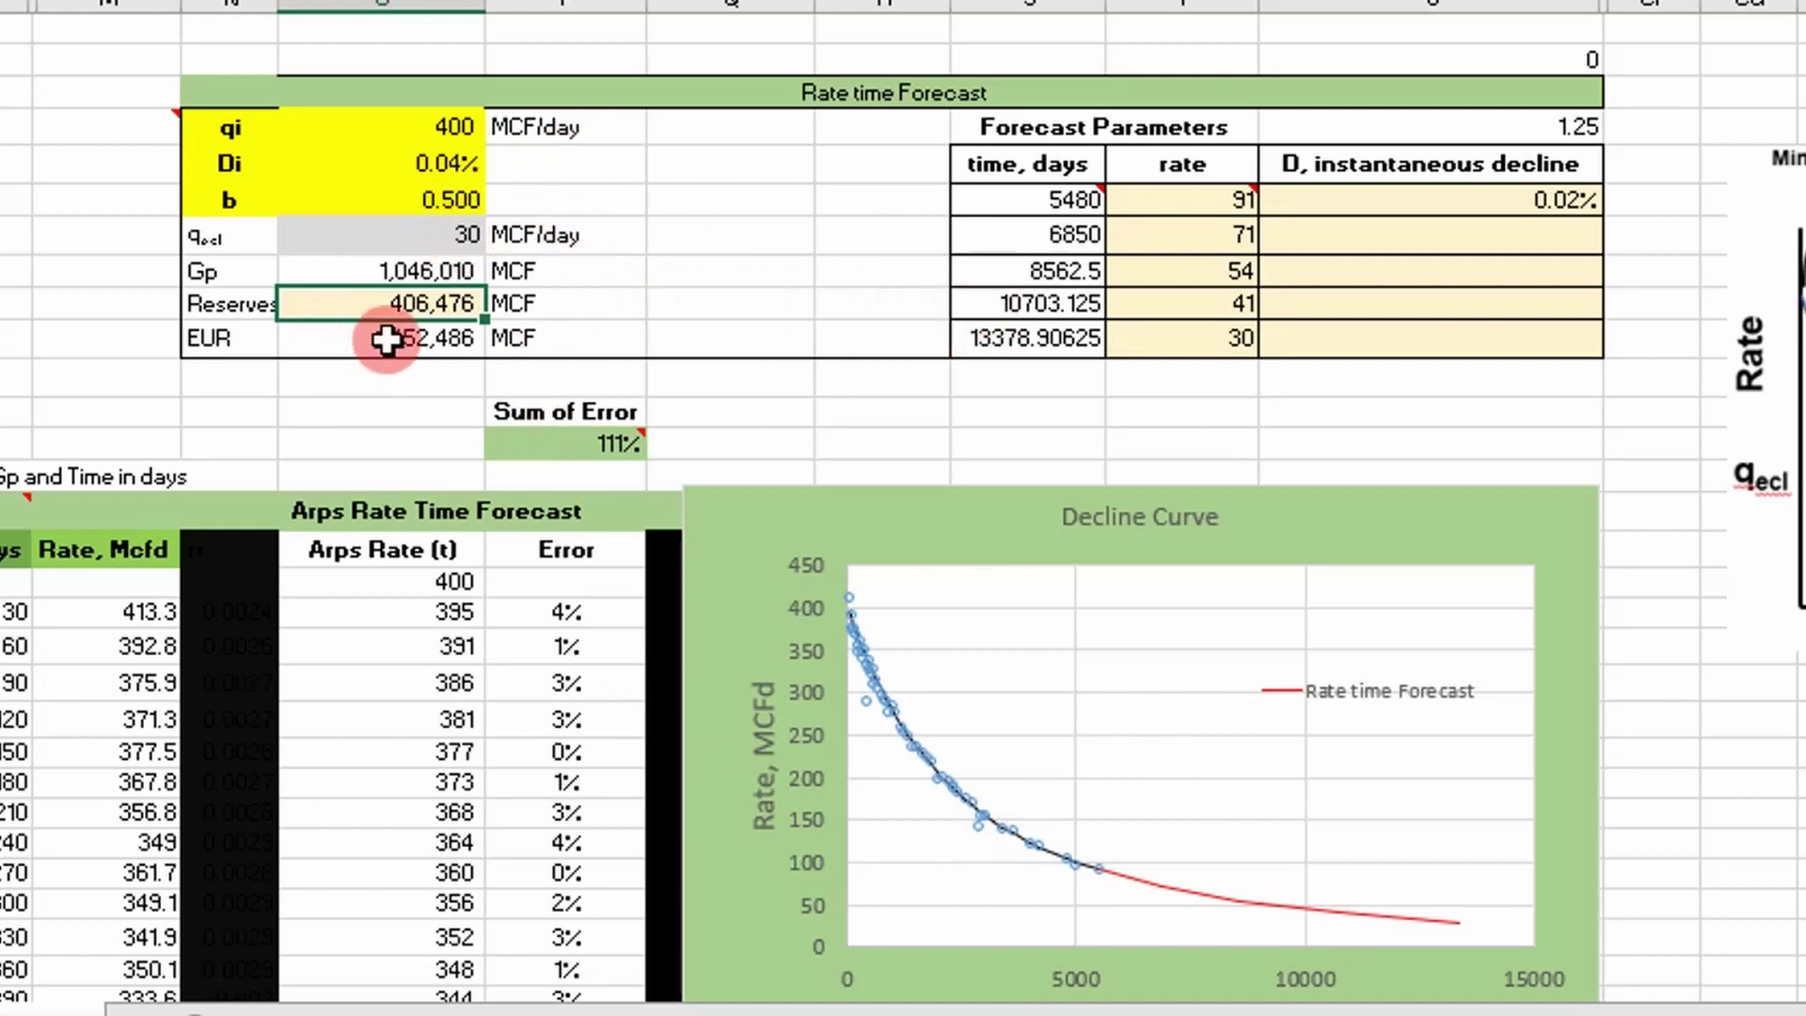
Run Solver to minimise Sum of Error in P13 by changing qi, Di and b in O4:O6, and keep the solution.
{"action": "left_click", "coordinate": [722, 434]}
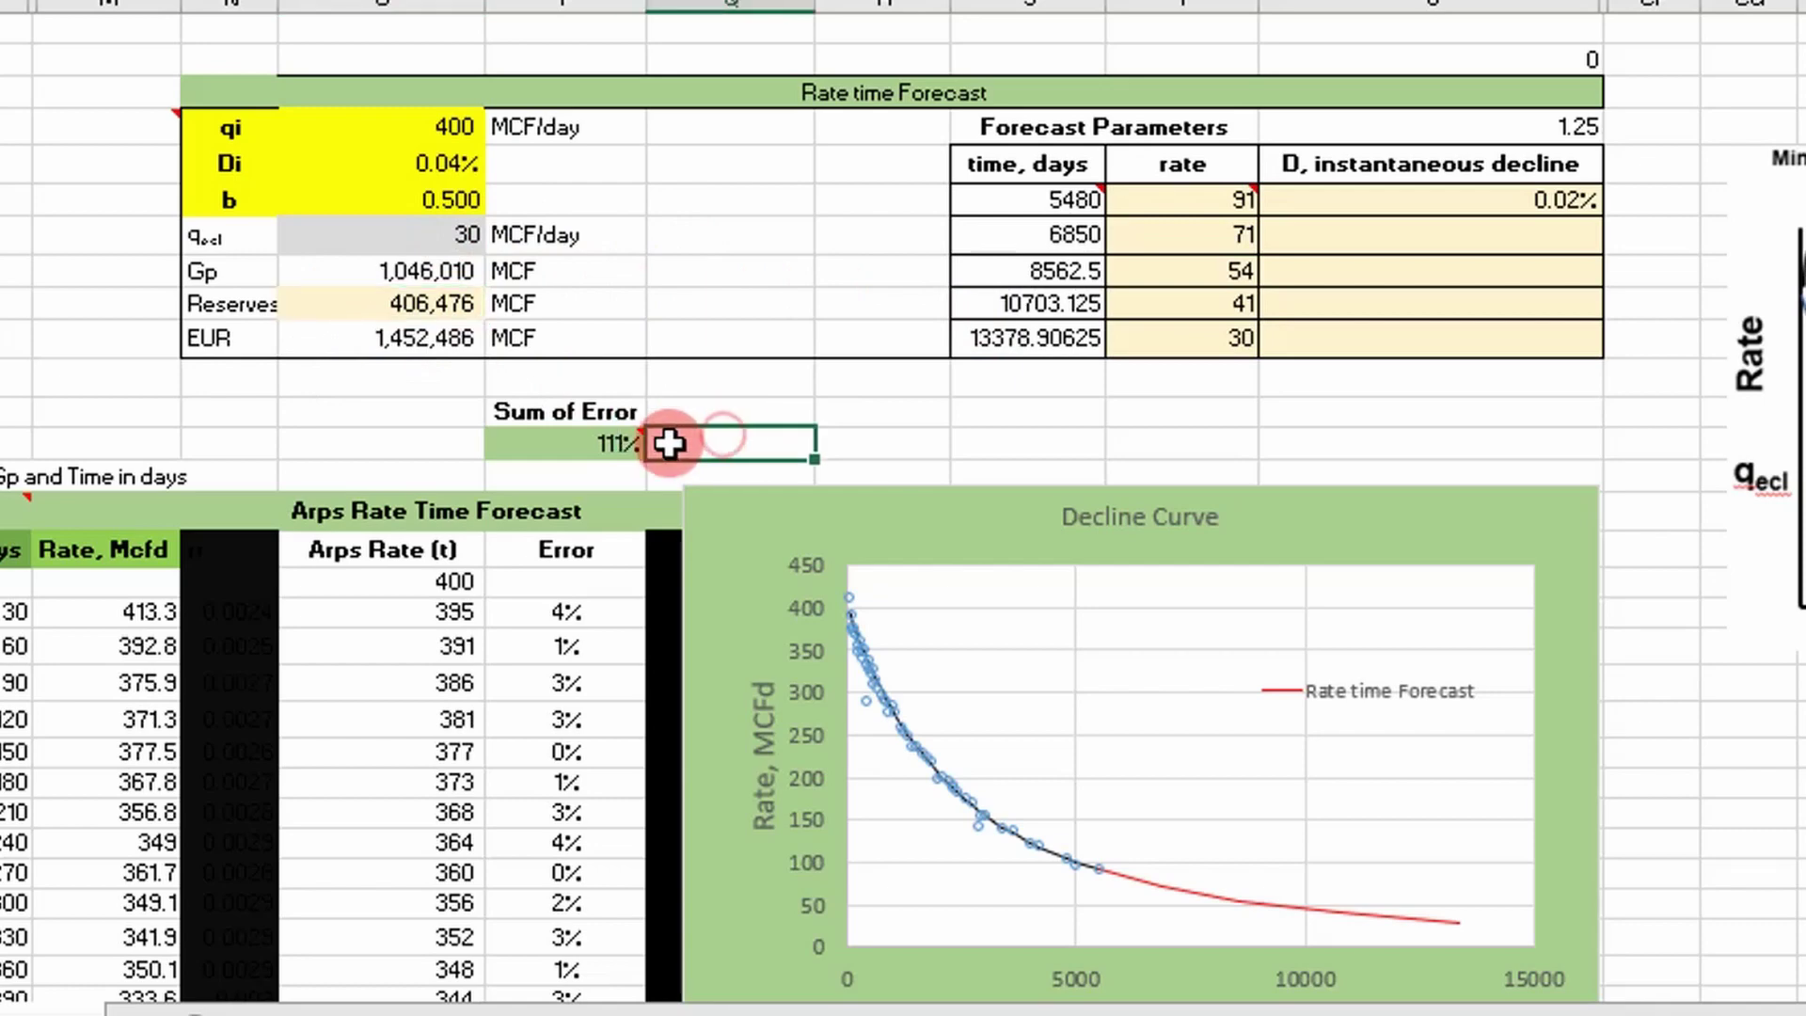
{"action": "left_click", "coordinate": [606, 443]}
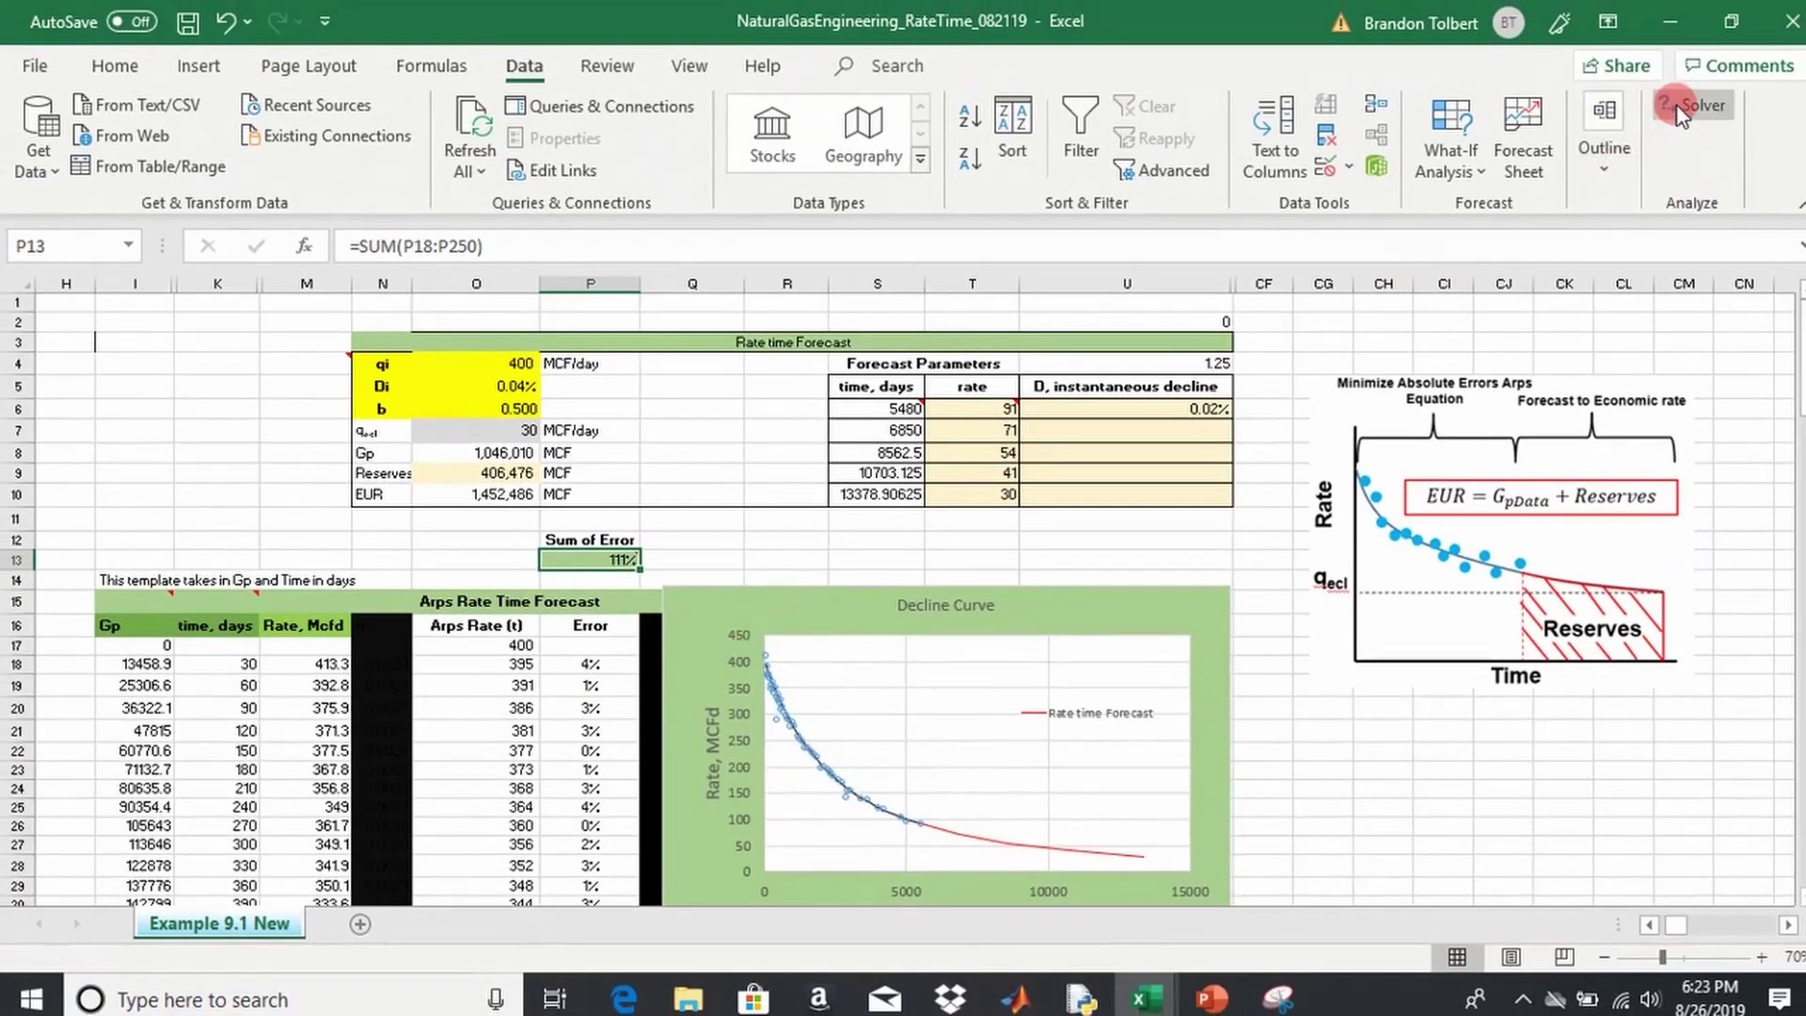
{"action": "left_click", "coordinate": [1681, 111]}
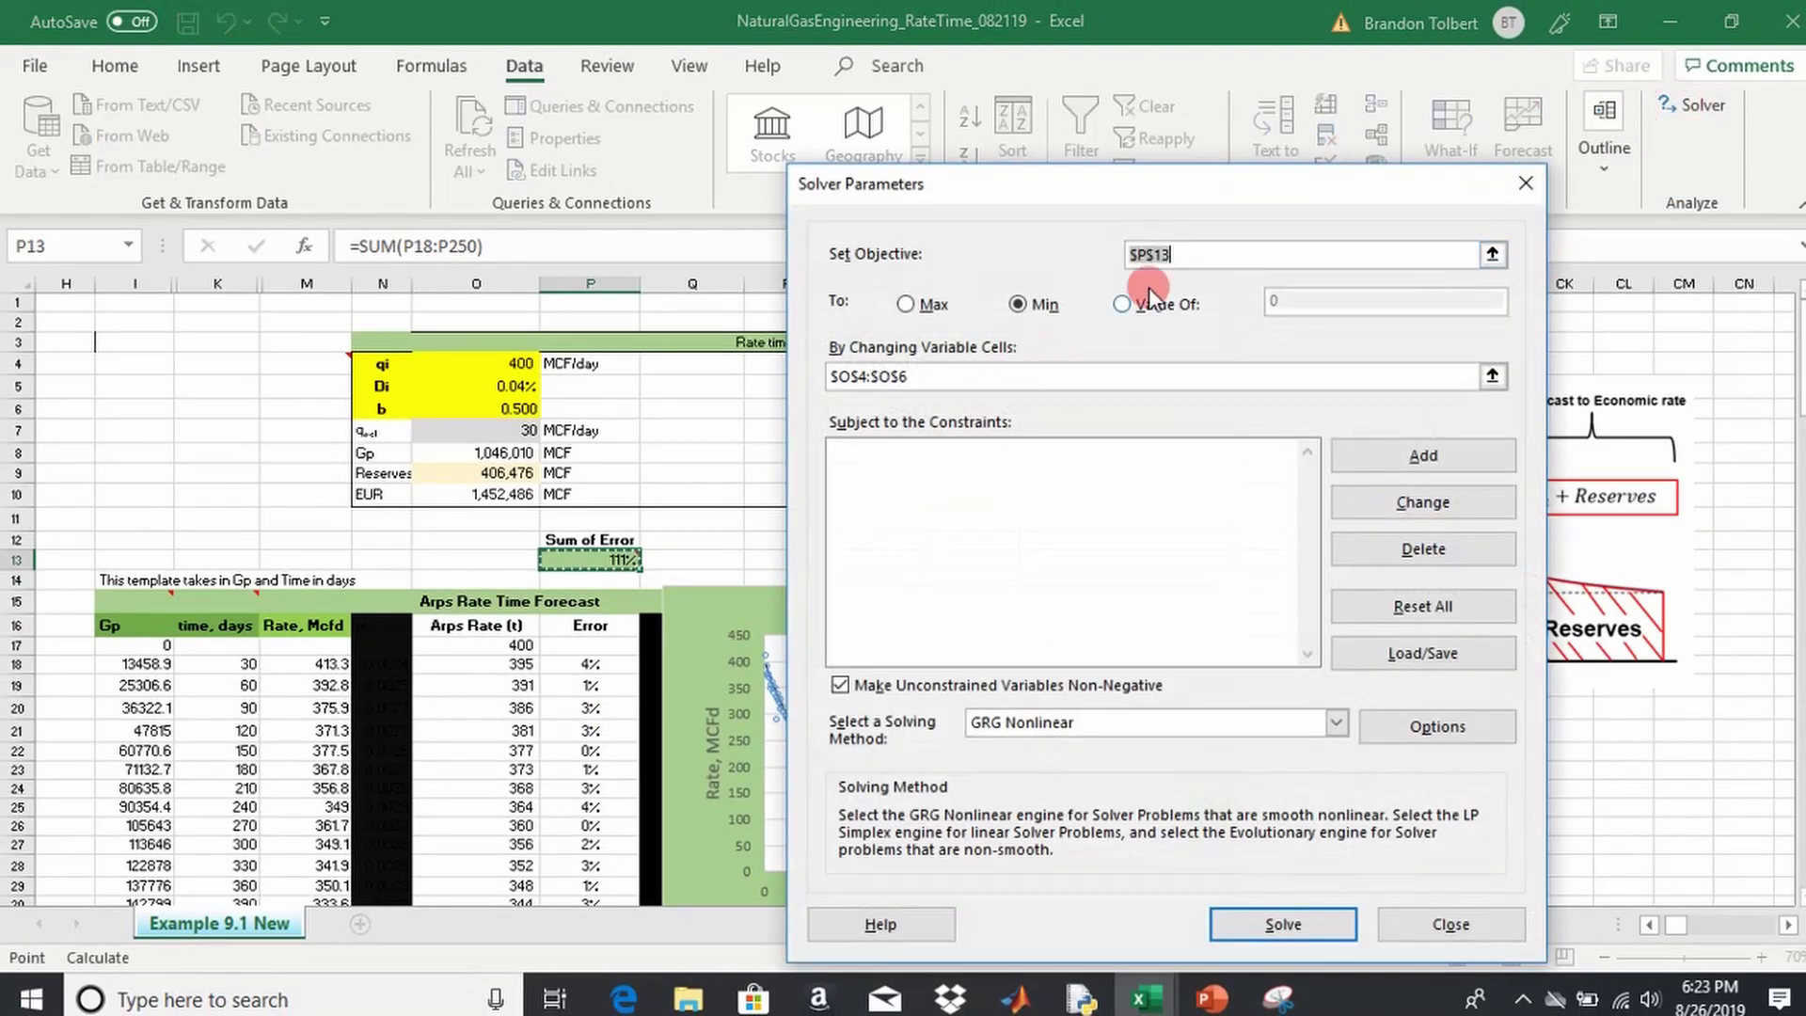
{"action": "left_click", "coordinate": [1194, 255]}
{"action": "left_click", "coordinate": [588, 558]}
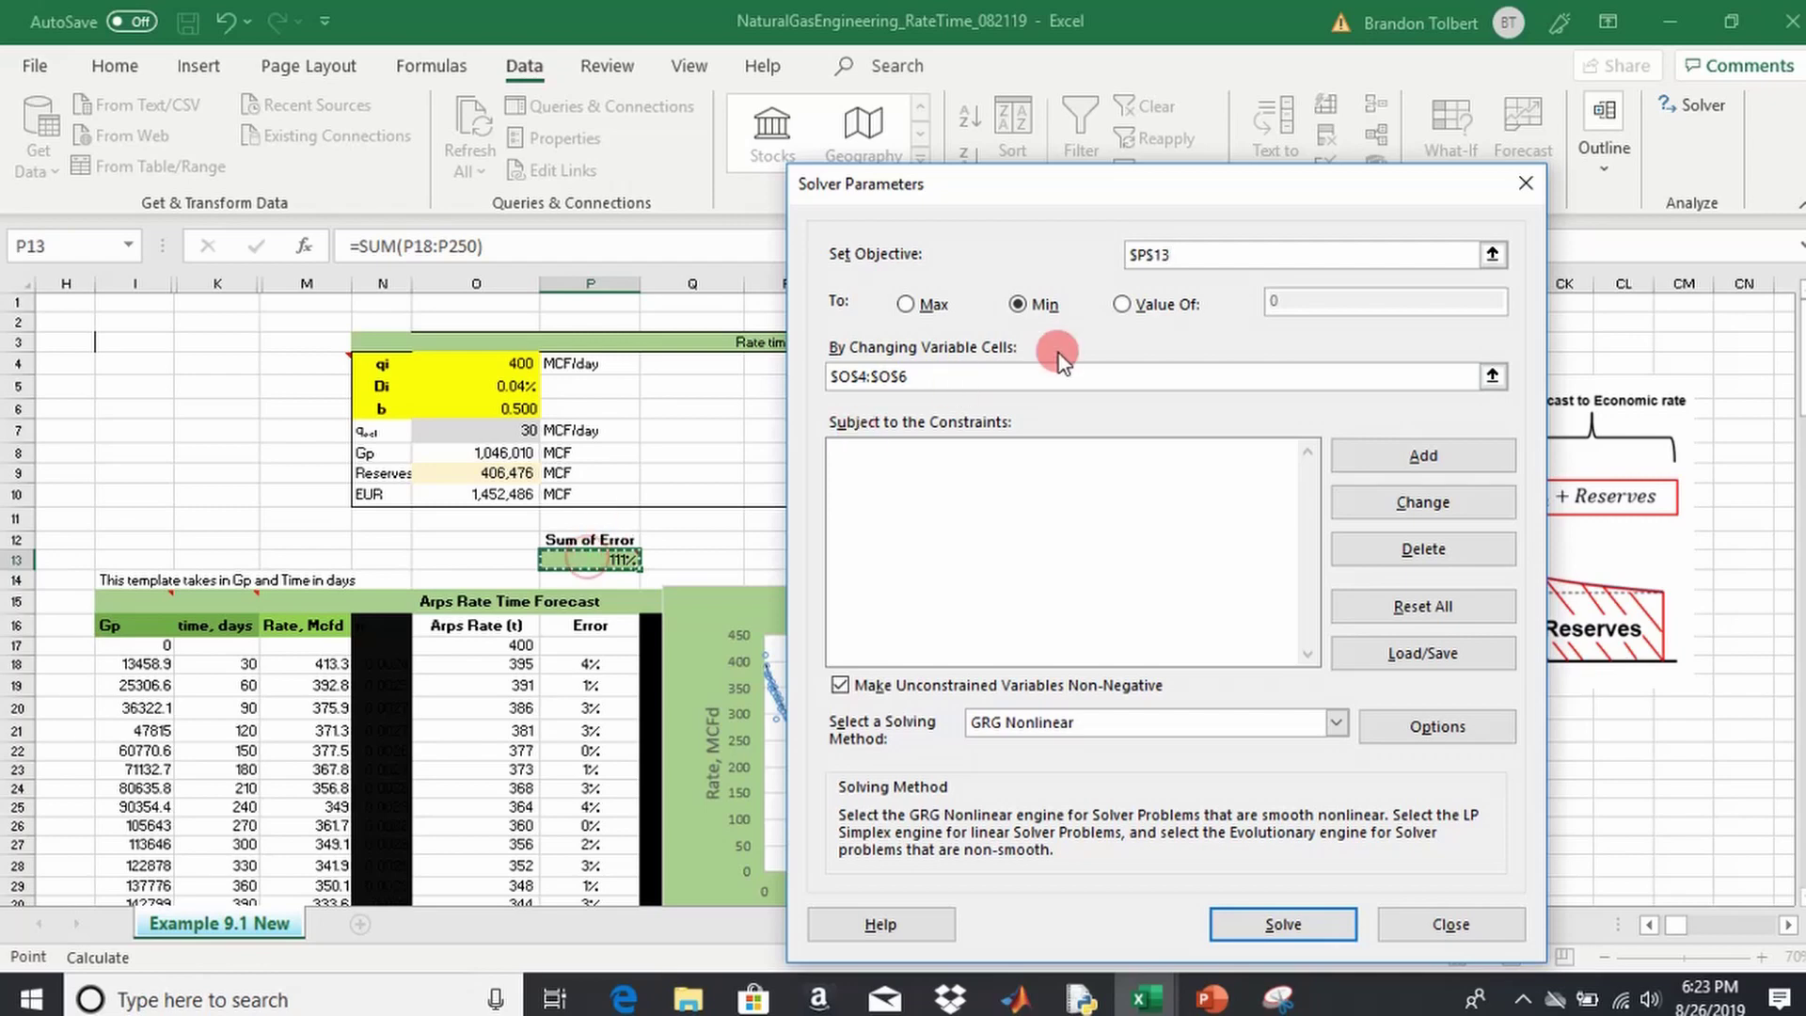
{"action": "left_click", "coordinate": [984, 376]}
{"action": "left_click_drag", "start_coordinate": [544, 353], "coordinate": [512, 415]}
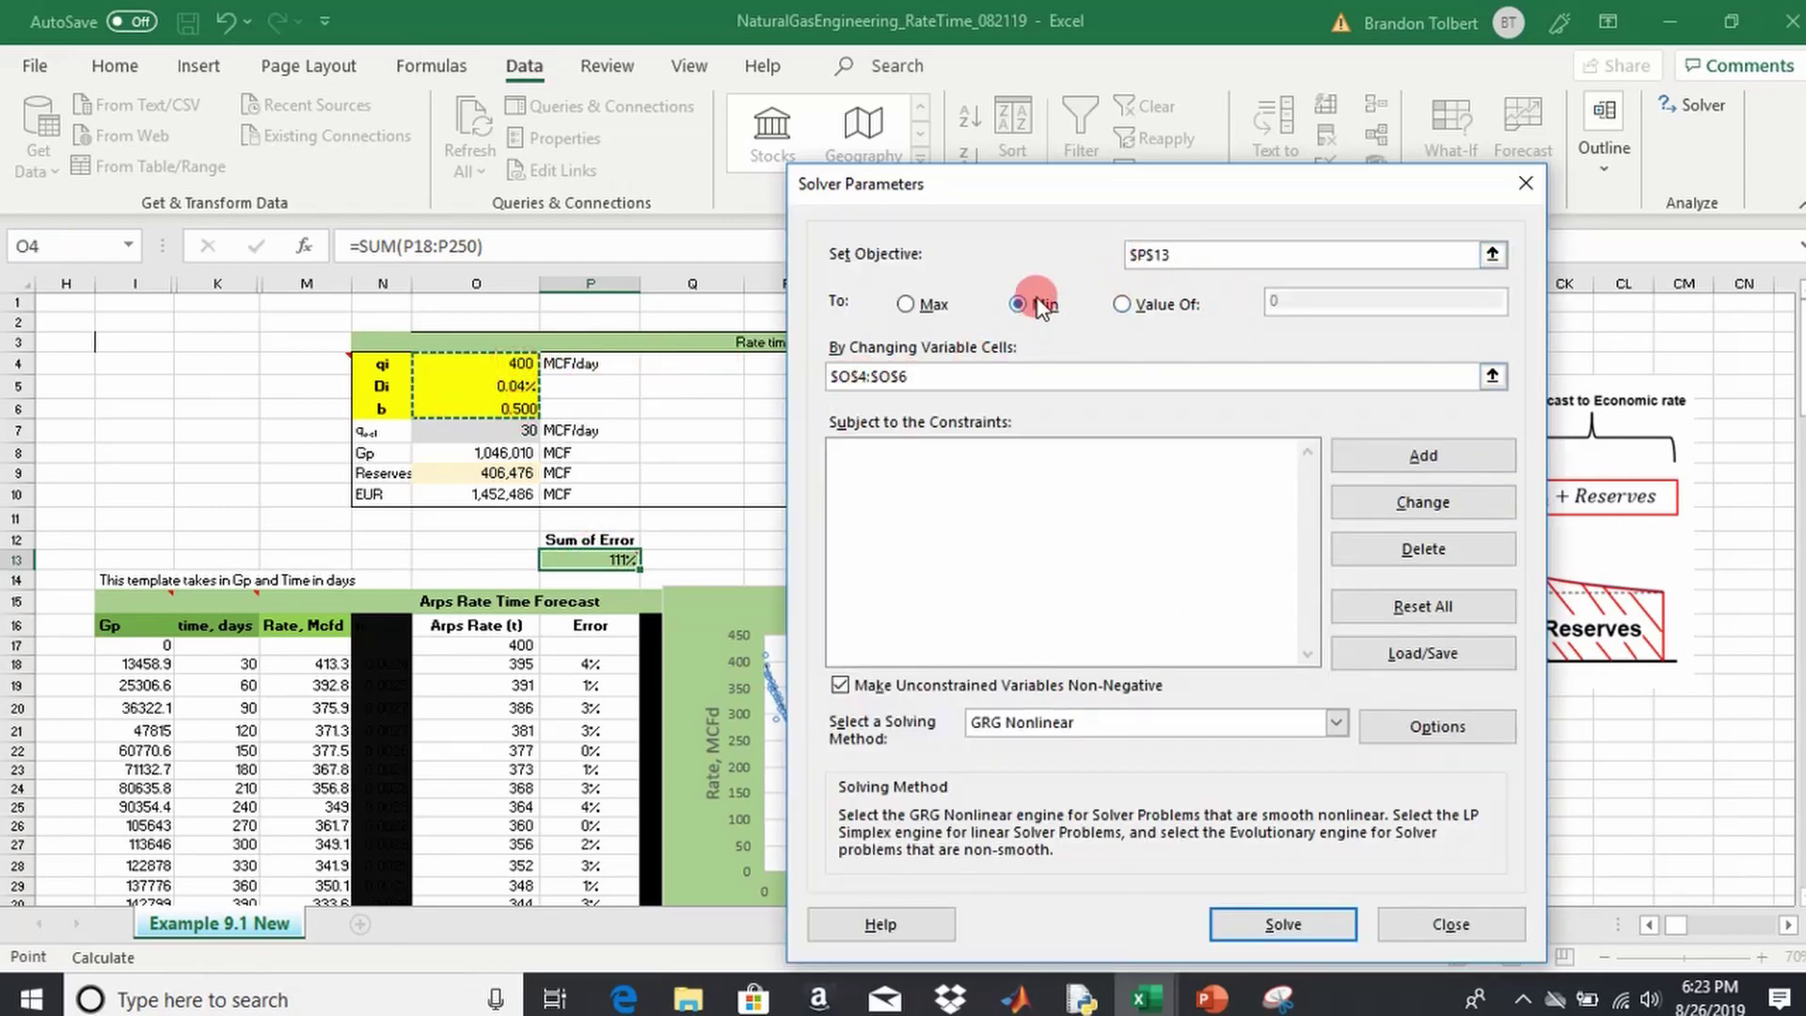
{"action": "left_click", "coordinate": [1265, 920]}
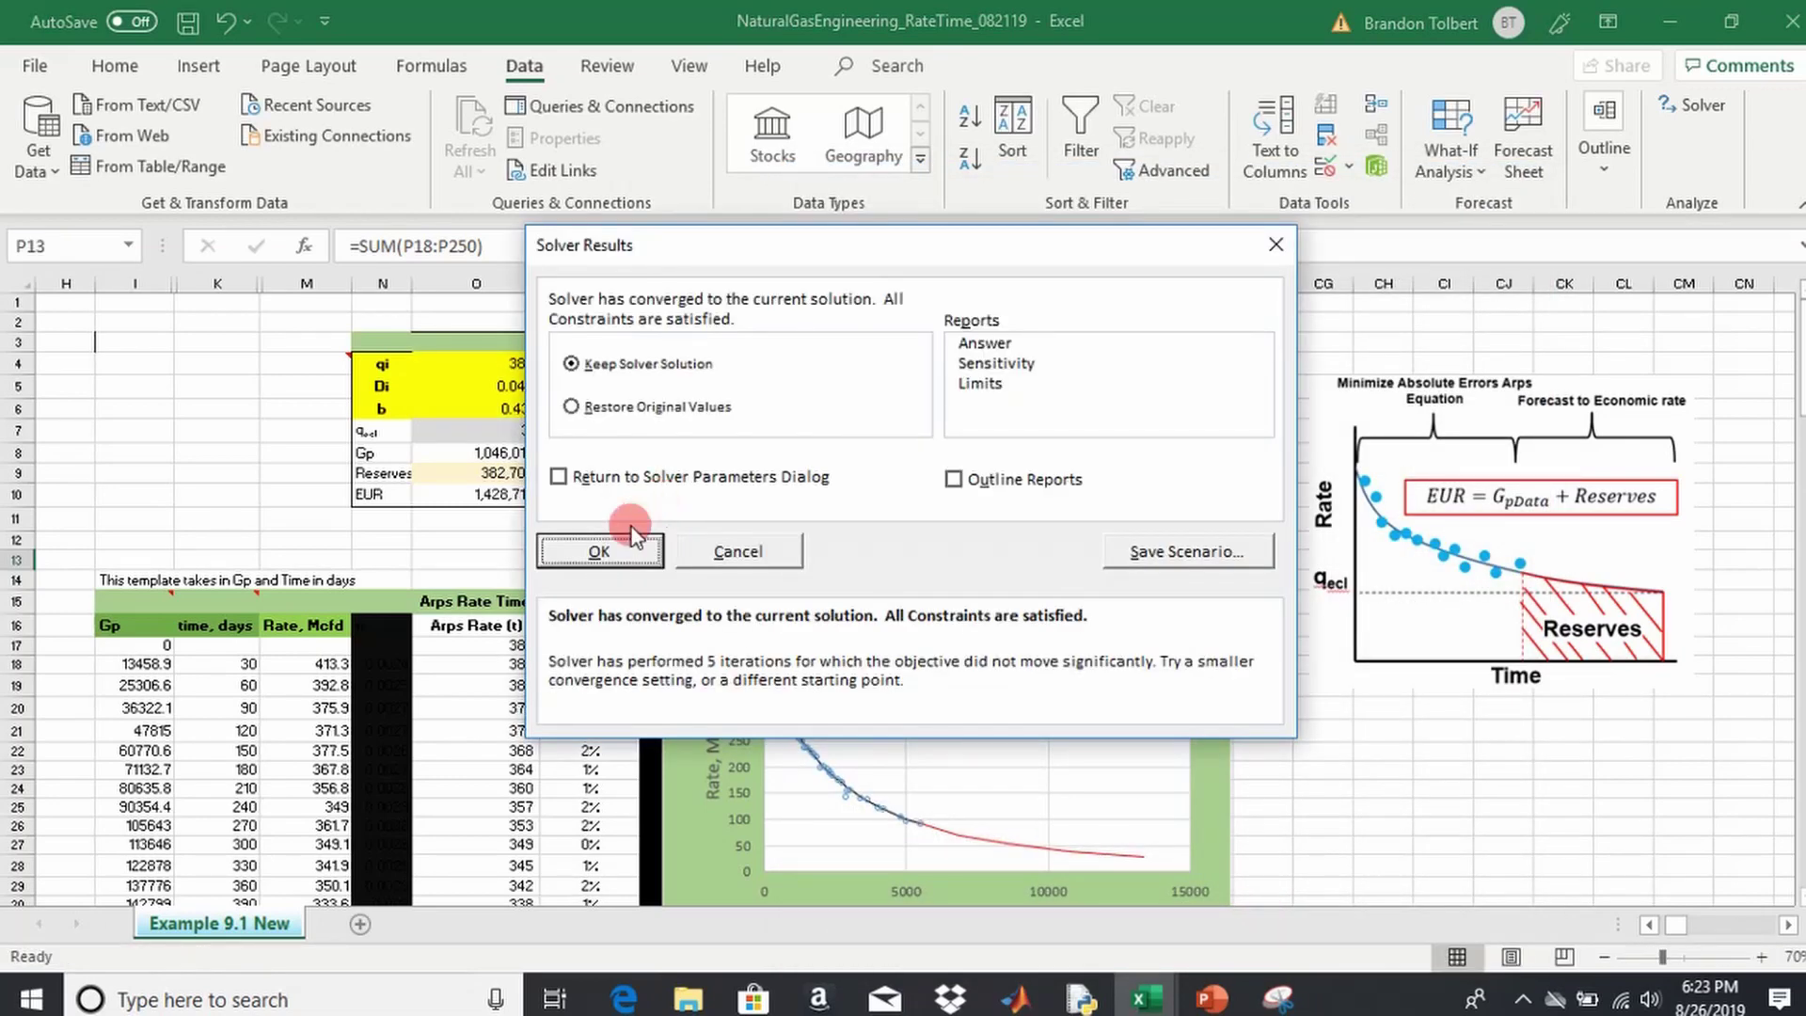
{"action": "left_click", "coordinate": [612, 544]}
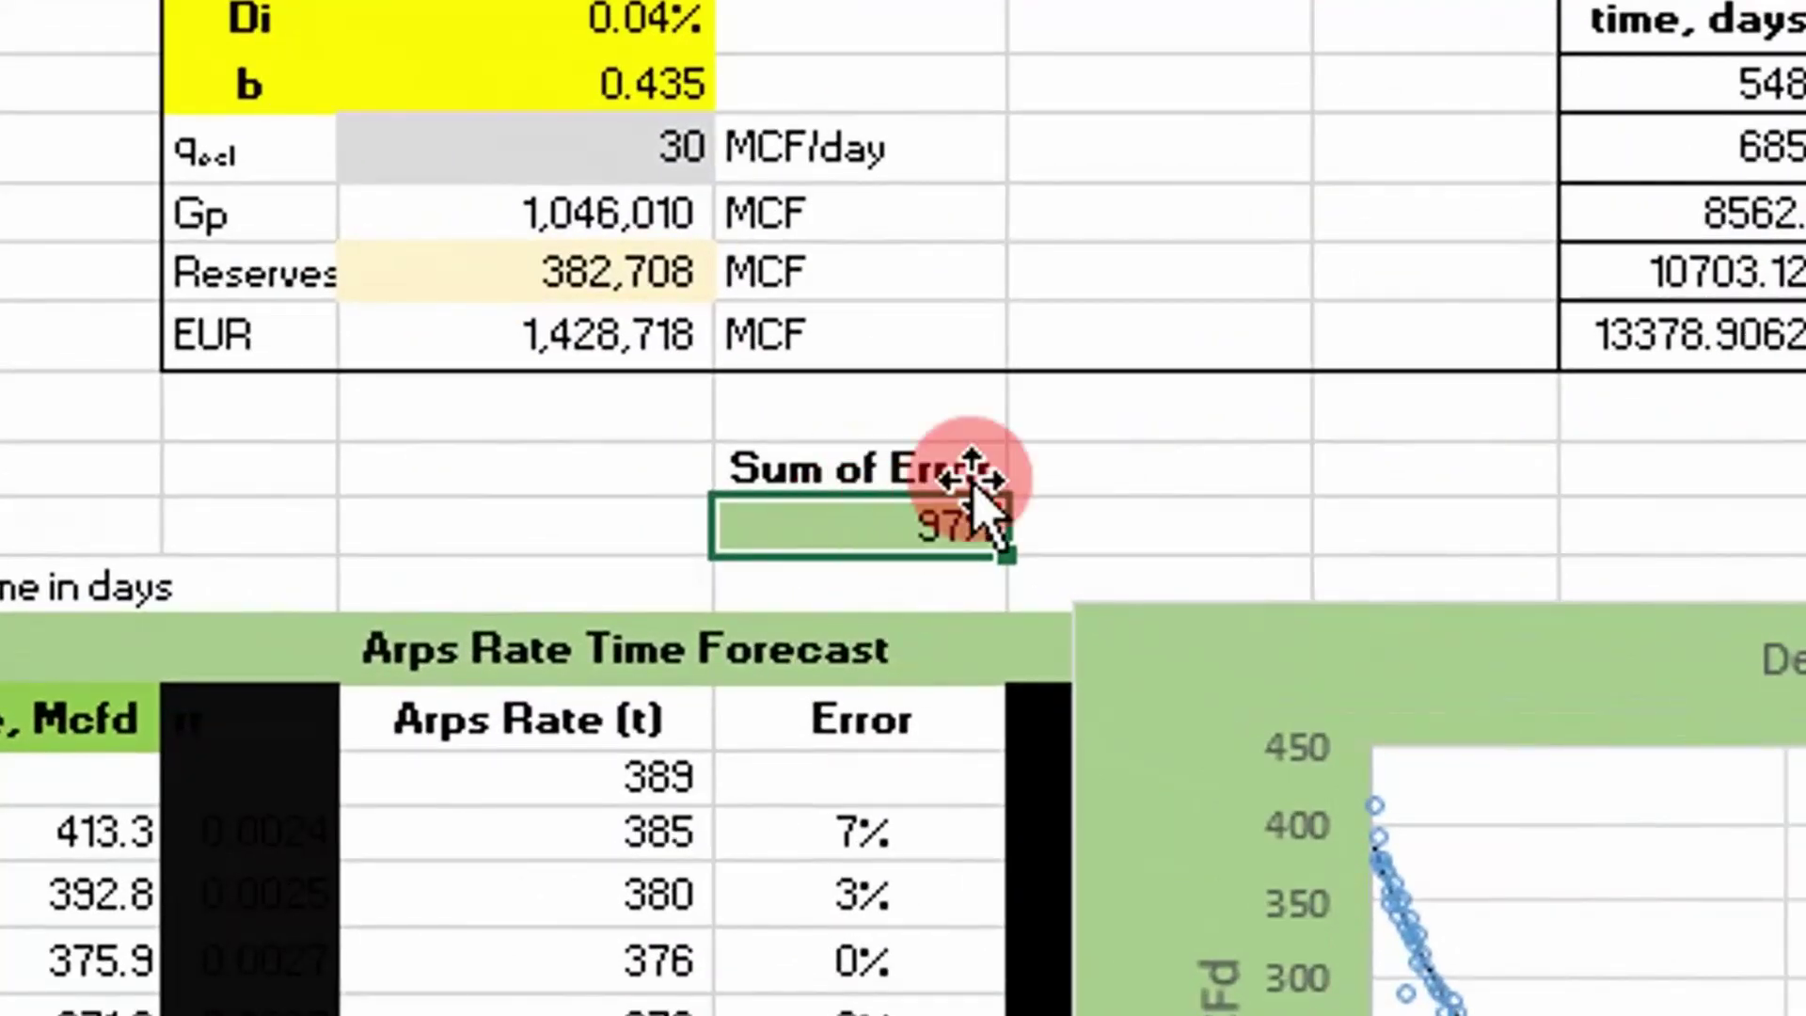
{"action": "mouse_move", "coordinate": [733, 549]}
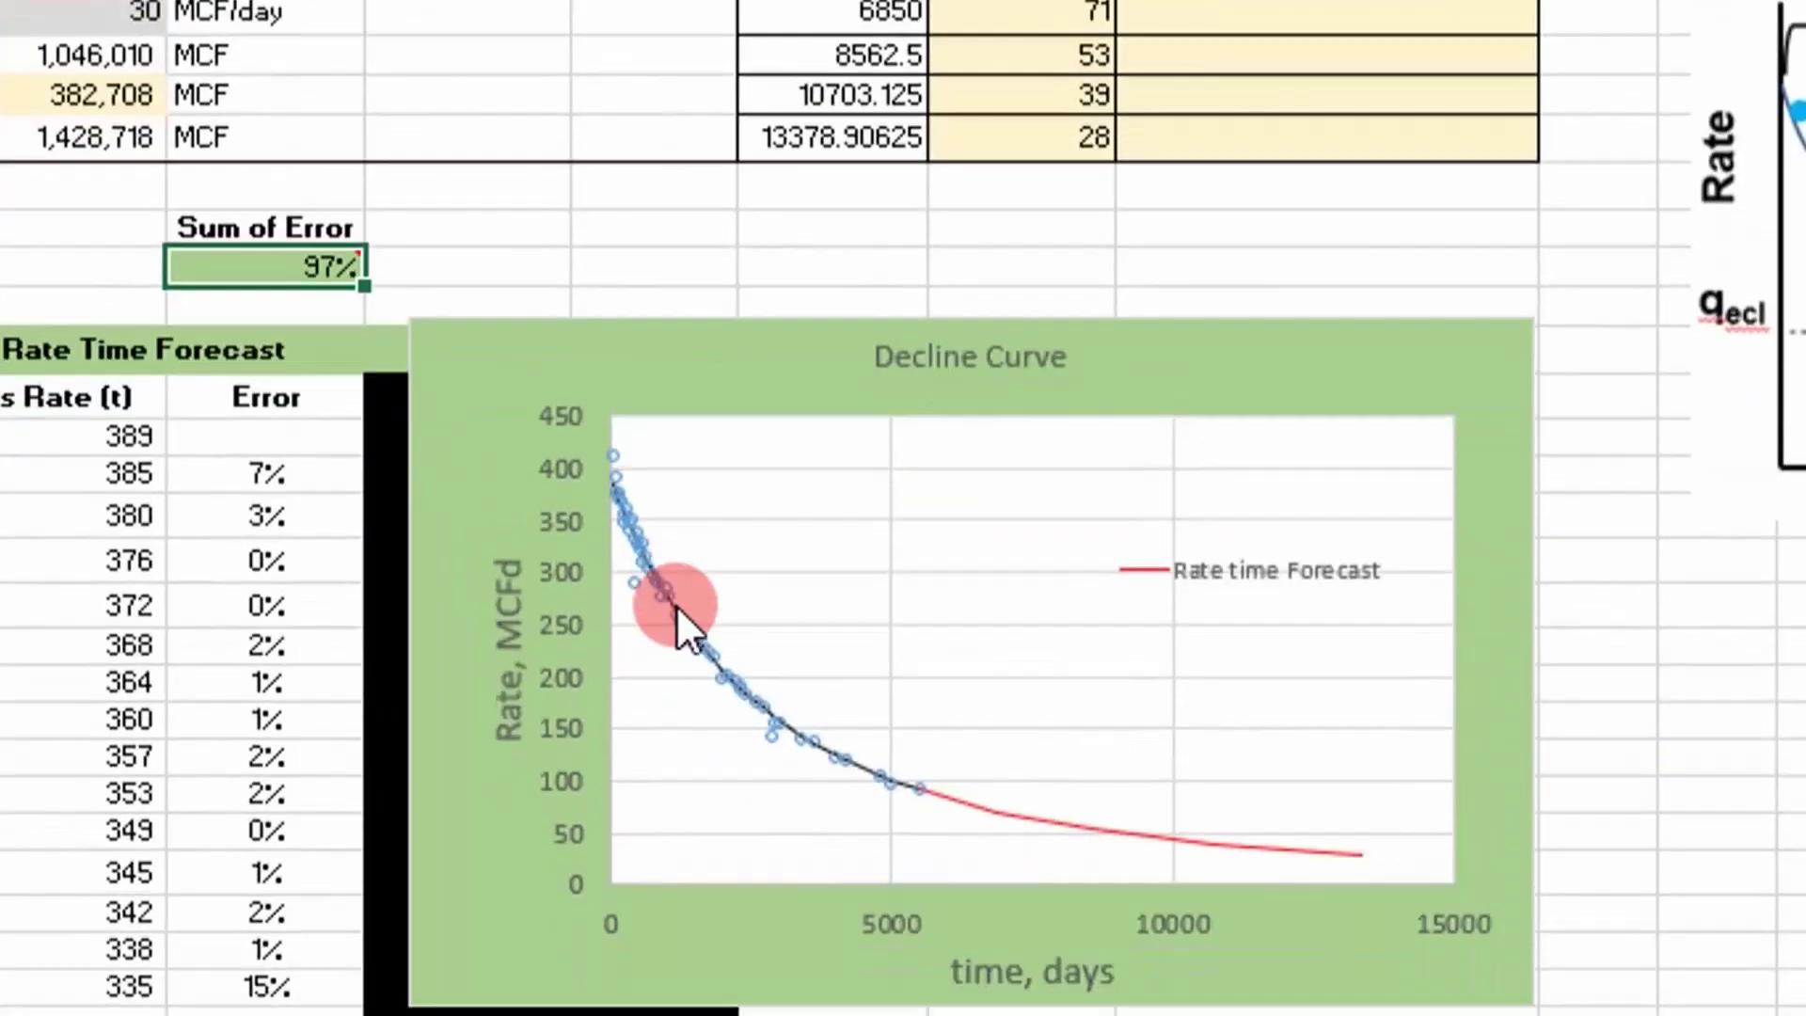
{"action": "scroll", "coordinate": [675, 606], "scroll_direction": "down", "scroll_amount": 1}
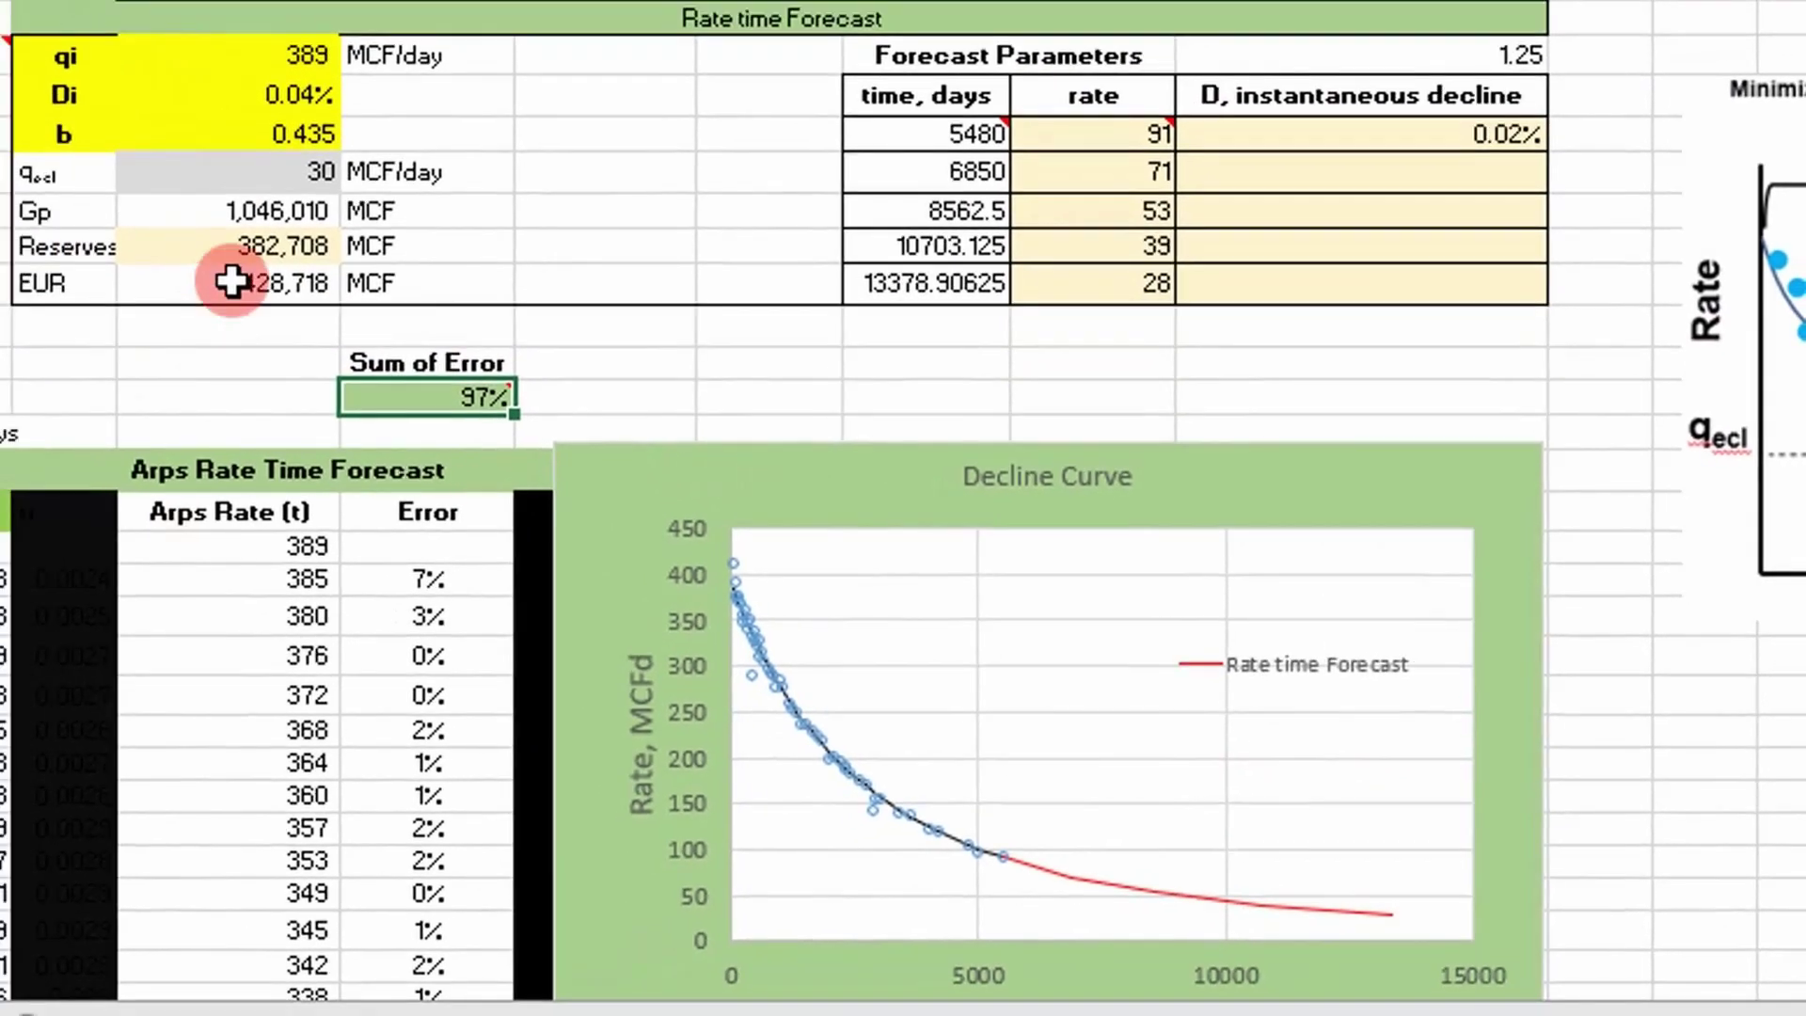
{"action": "left_click", "coordinate": [231, 247]}
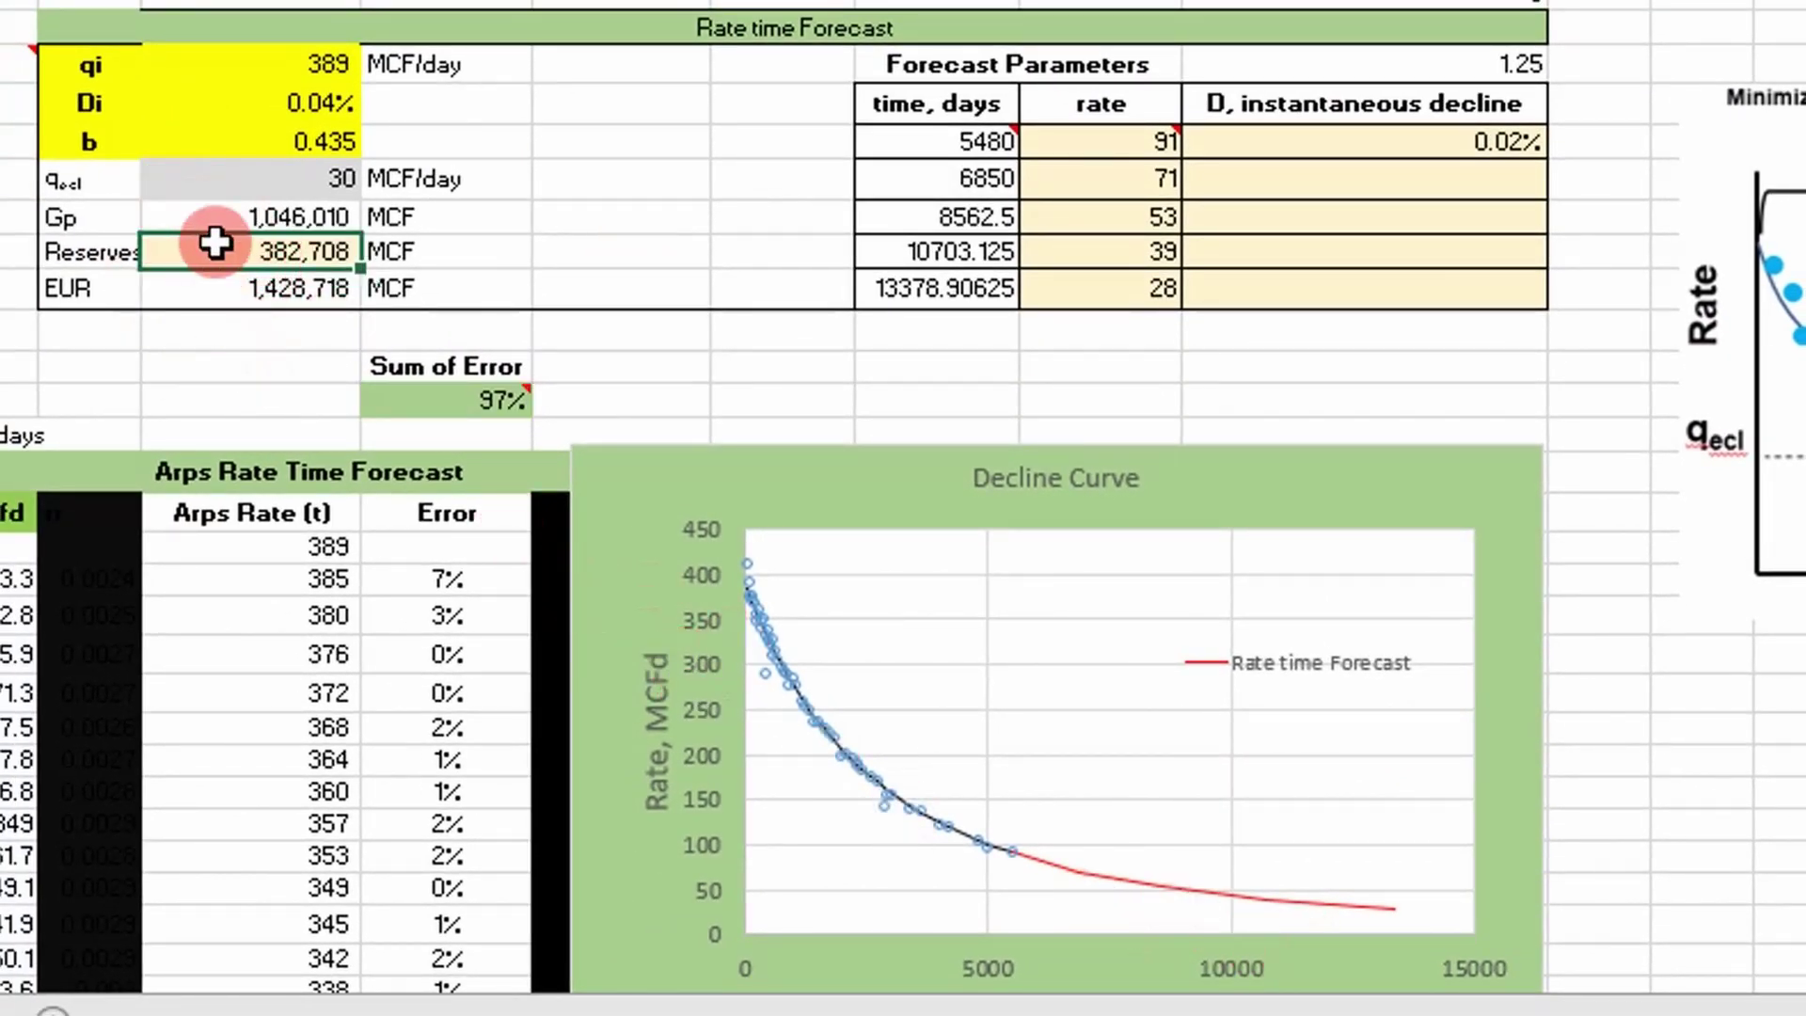
{"action": "double_click", "coordinate": [249, 288]}
{"action": "key", "text": "Escape"}
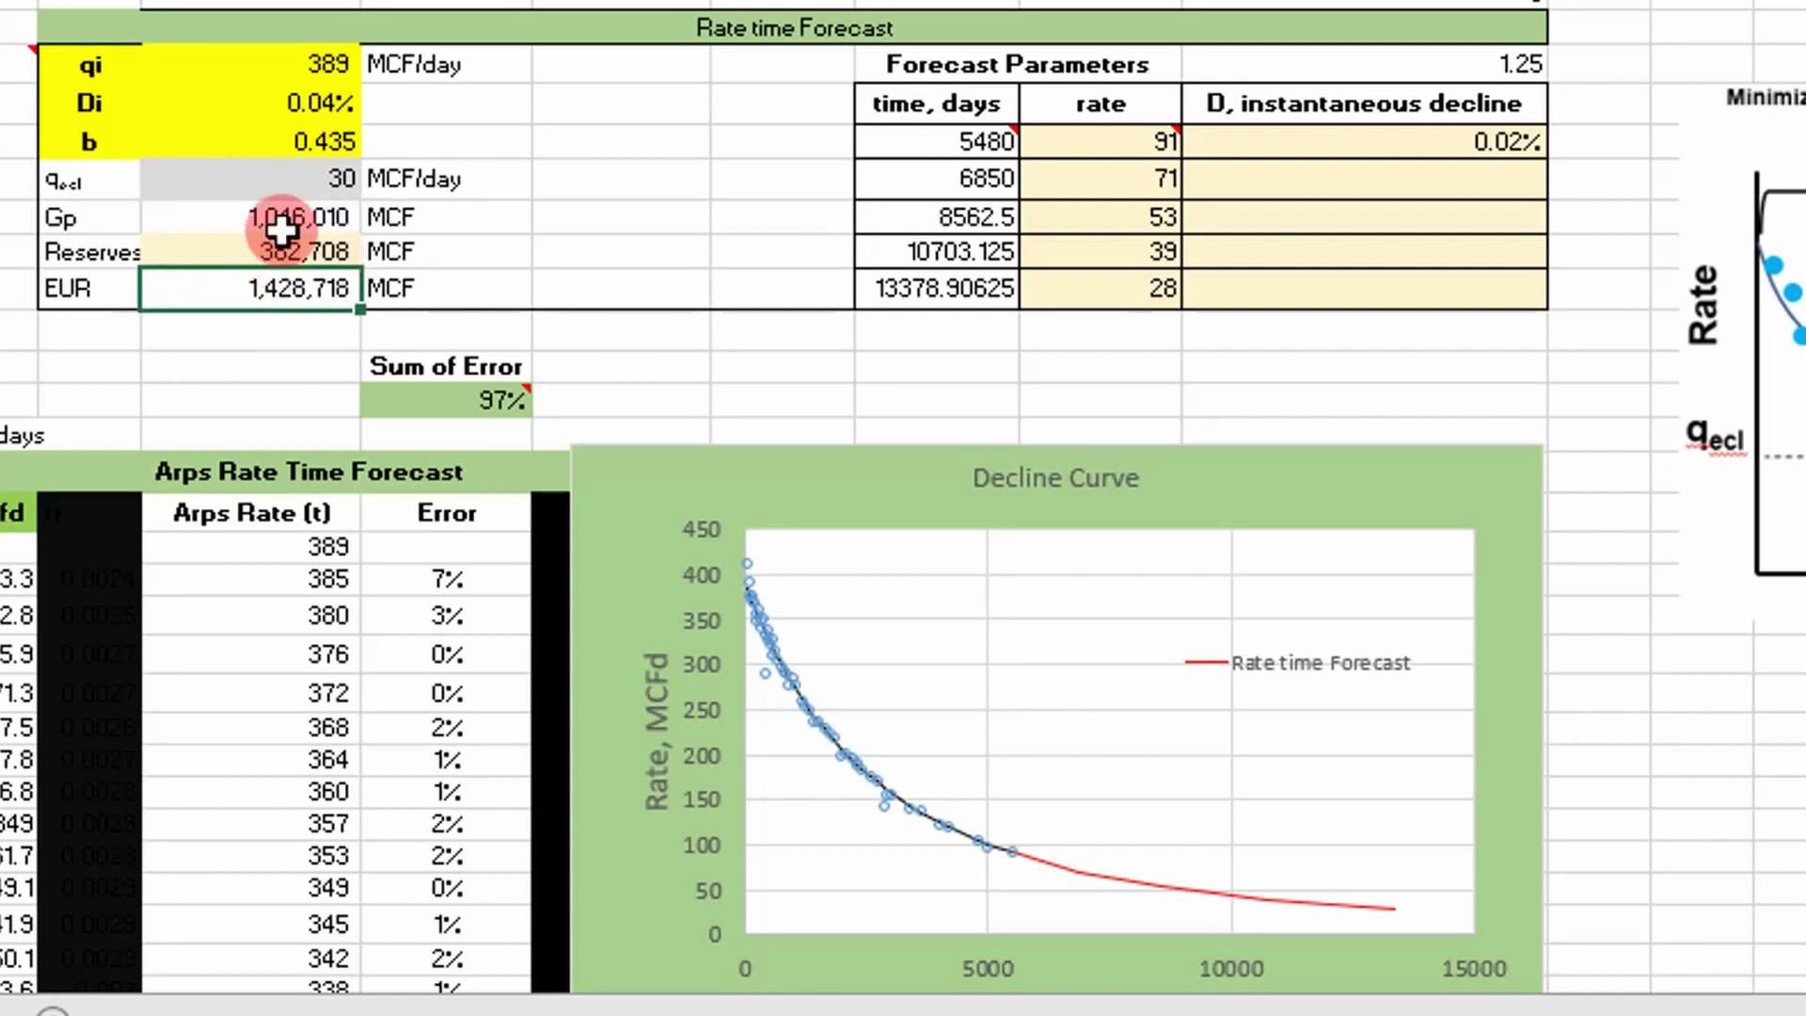
{"action": "left_click", "coordinate": [282, 179]}
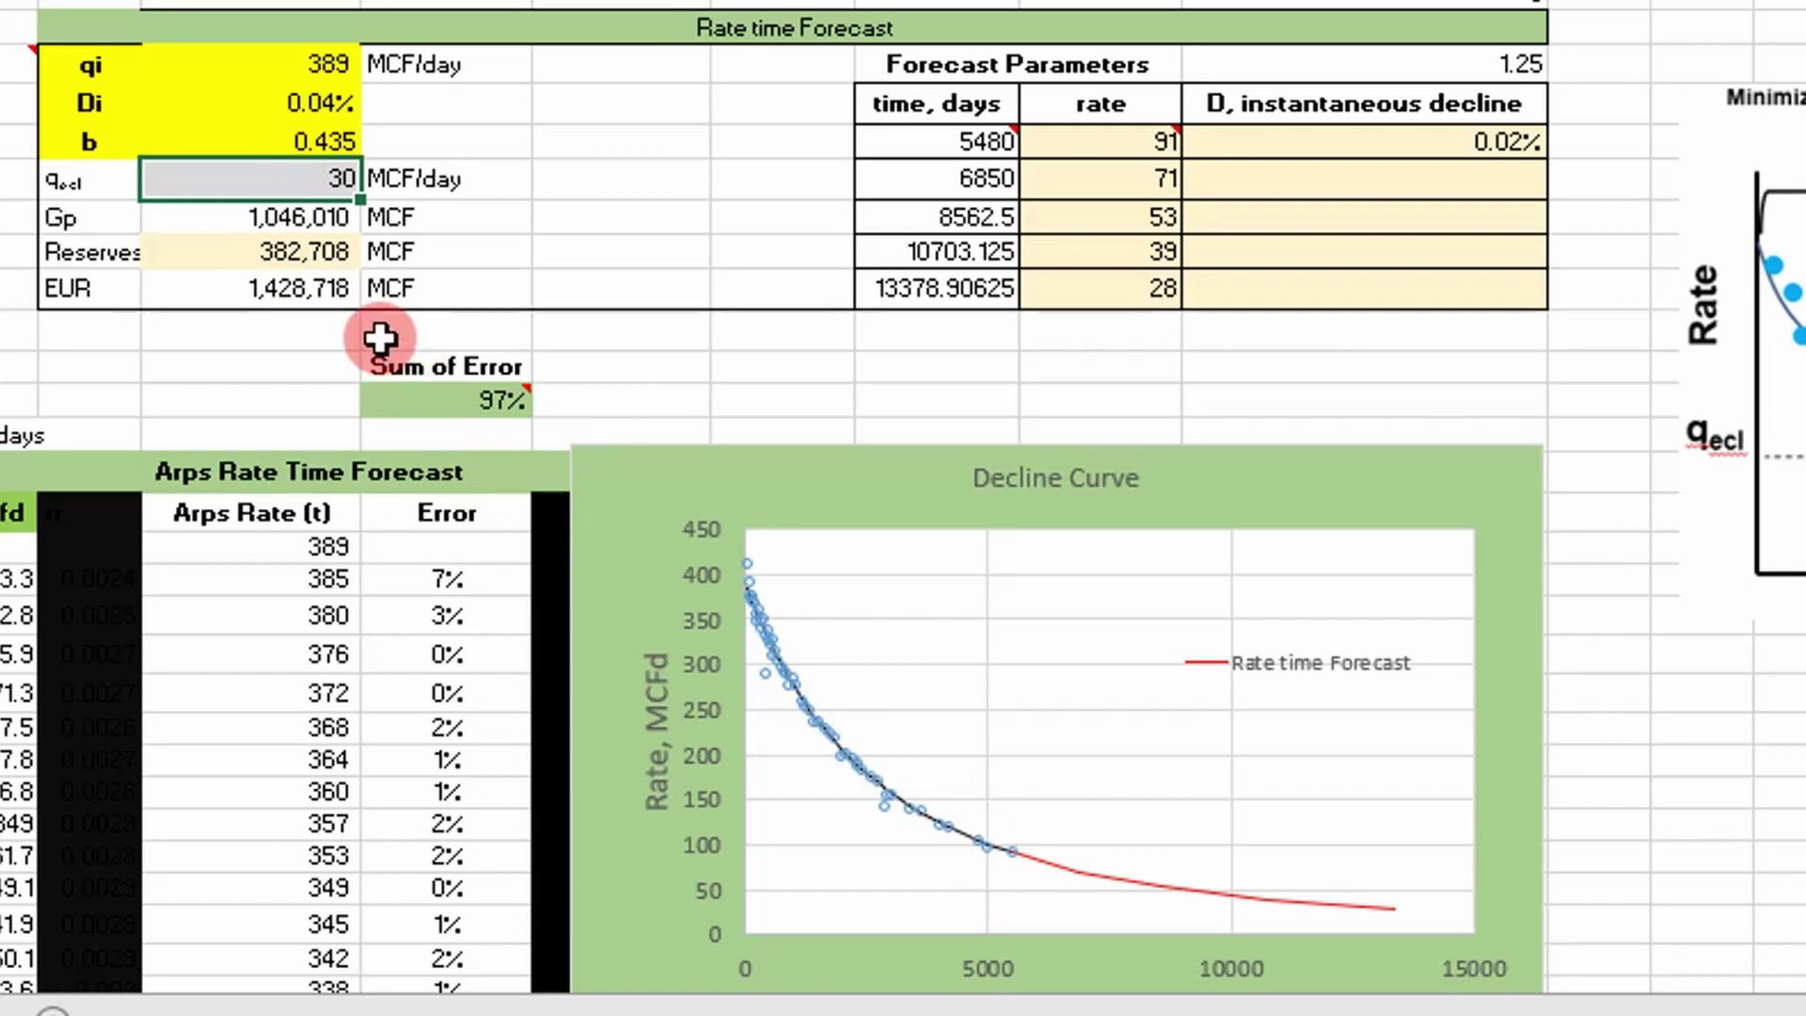
Set the economic limit rate q_ecl to 50 MCF/day and check the resulting Reserves.
{"action": "type", "text": "50"}
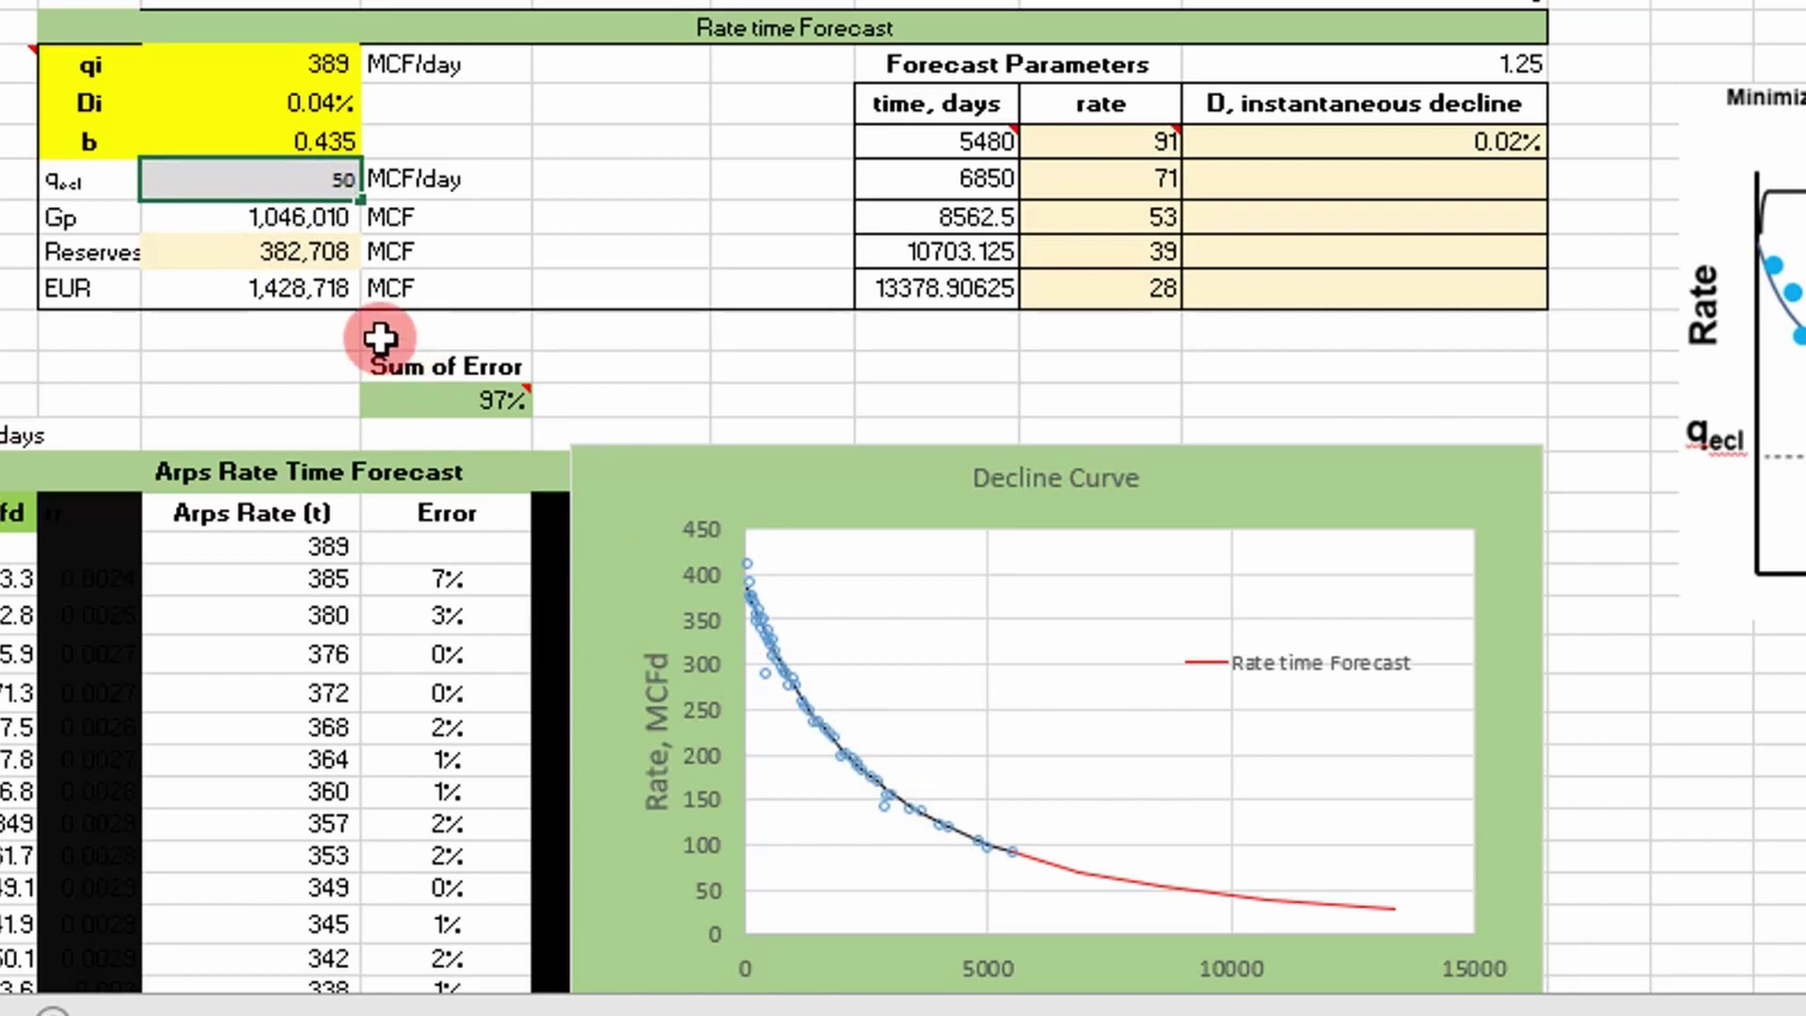
{"action": "key", "text": "Return"}
{"action": "left_click", "coordinate": [268, 252]}
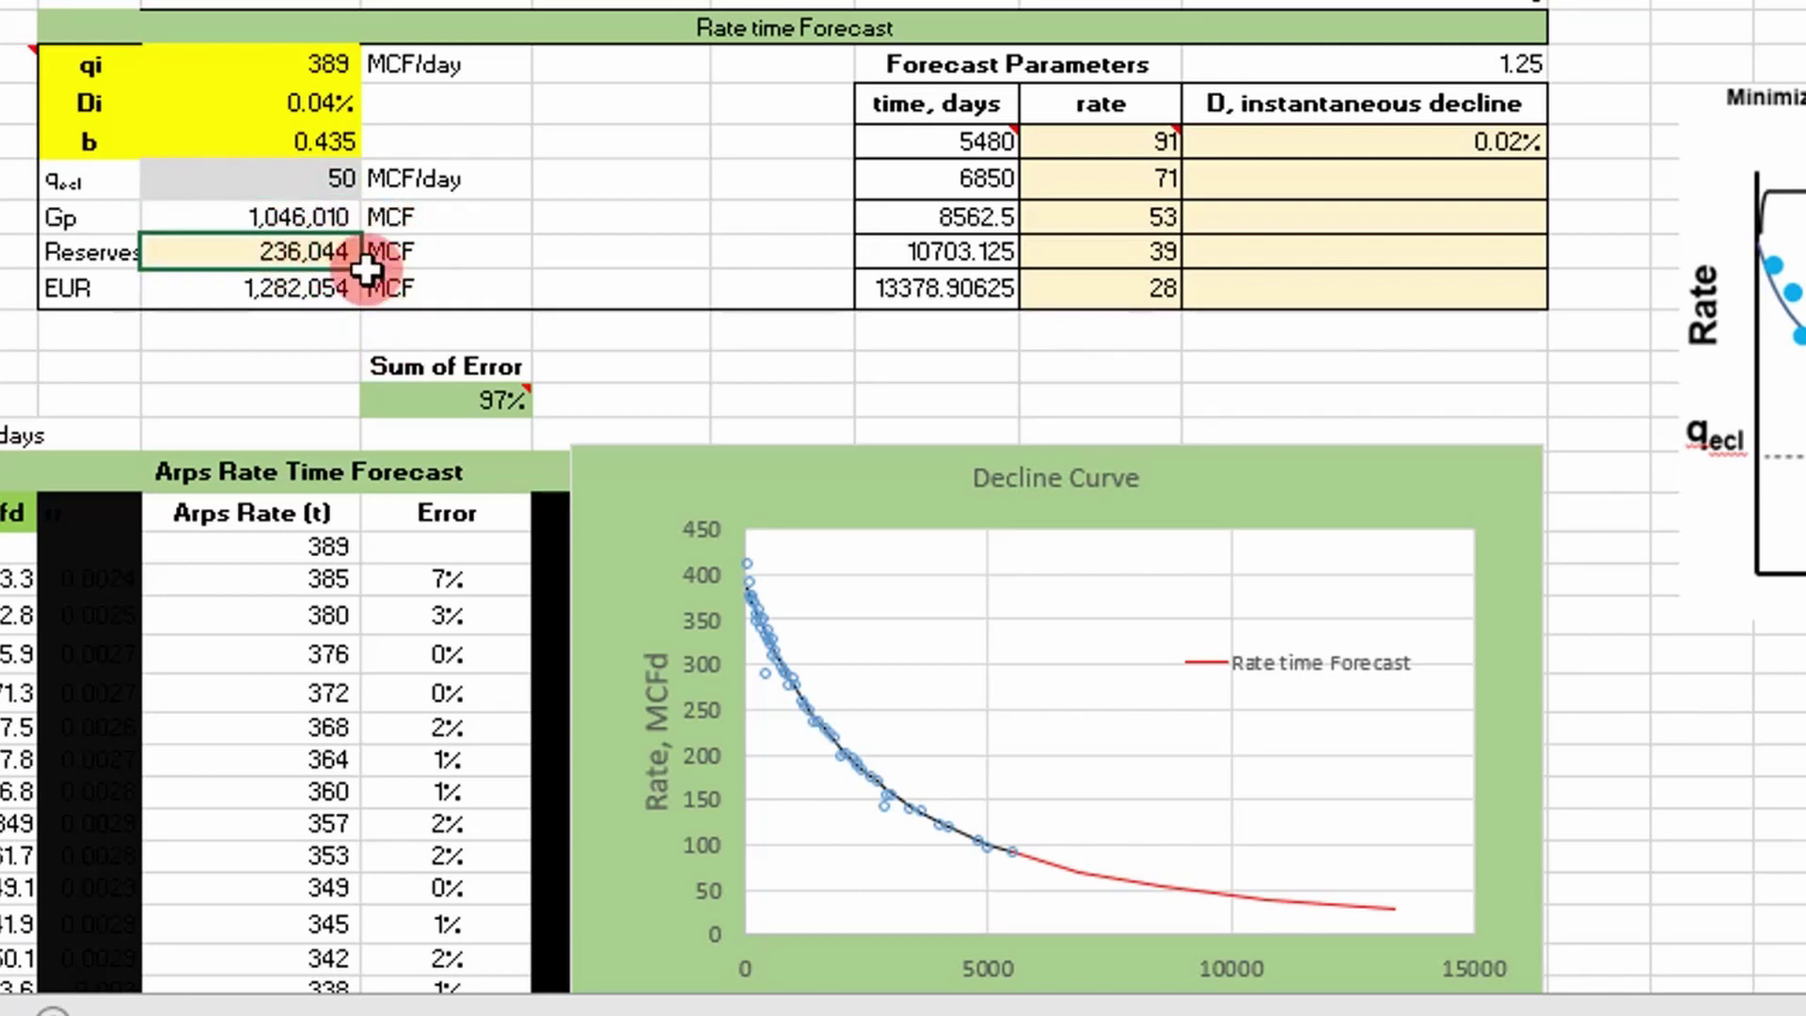
Lower q_ecl to 15 MCF/day and review Reserves of 524,756 MCF and EUR of 1,570,766 MCF.
{"action": "left_click", "coordinate": [313, 175]}
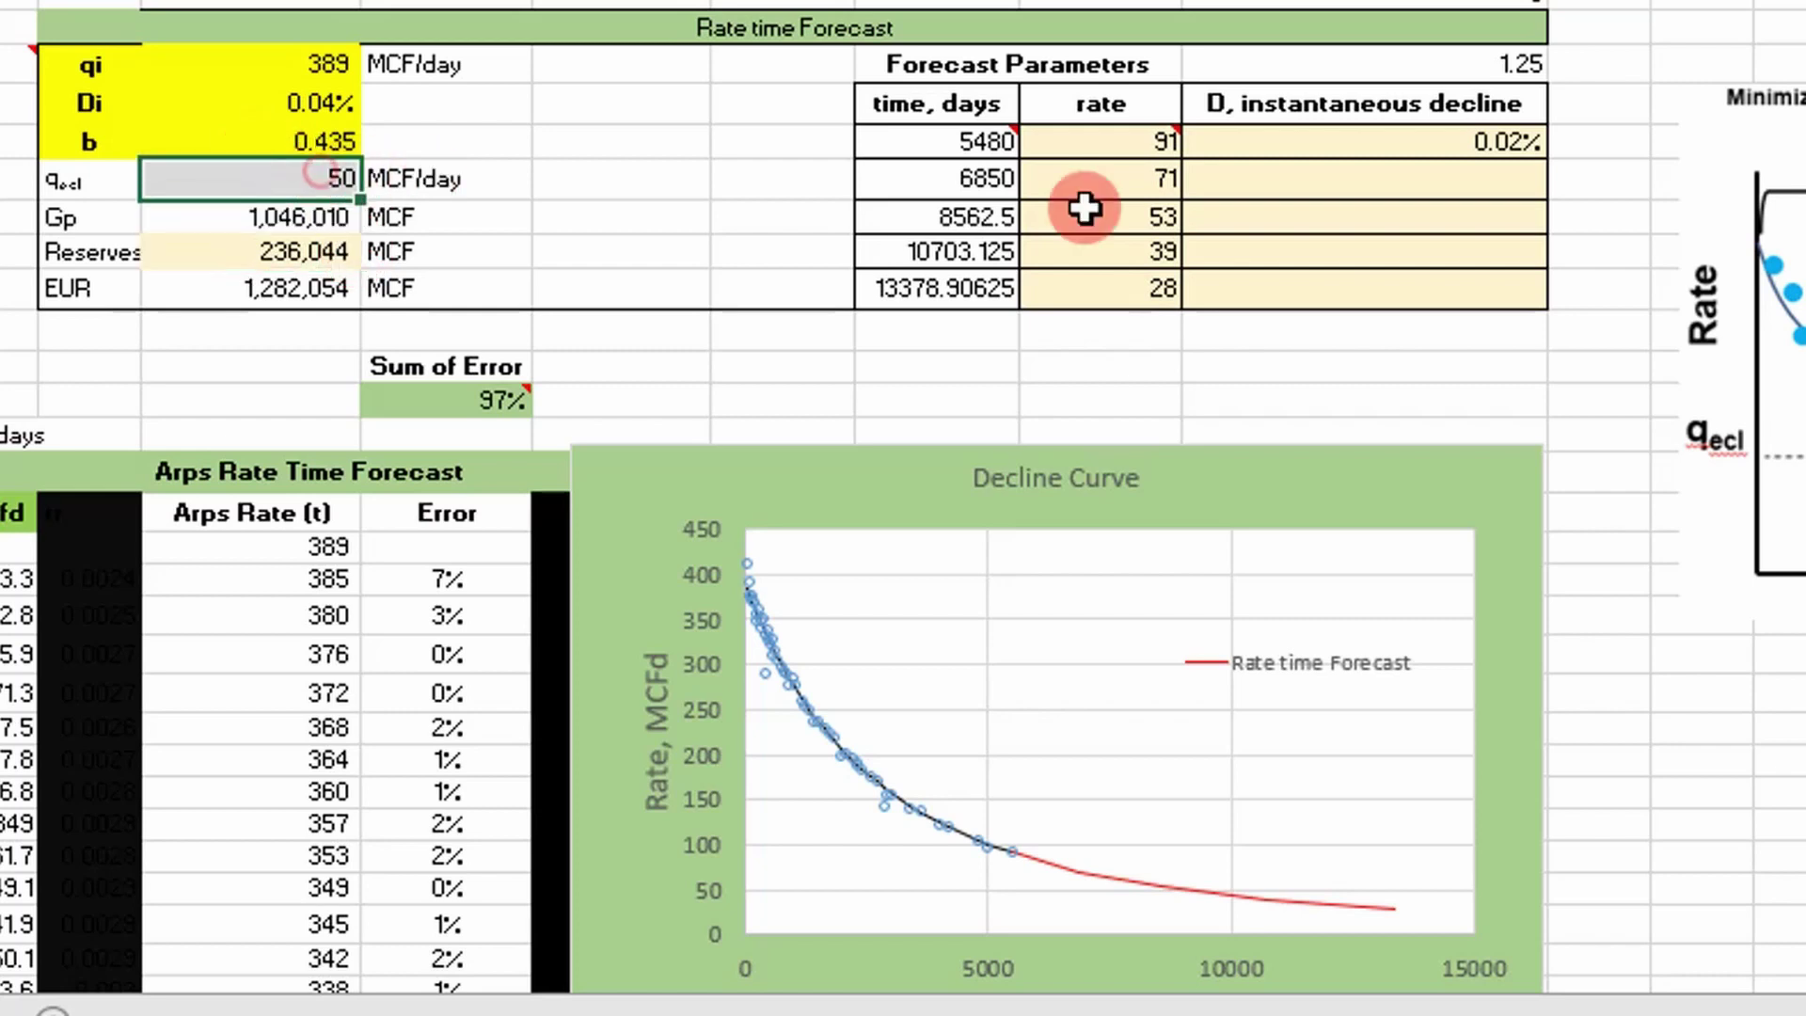
{"action": "type", "text": "15"}
{"action": "key", "text": "Return"}
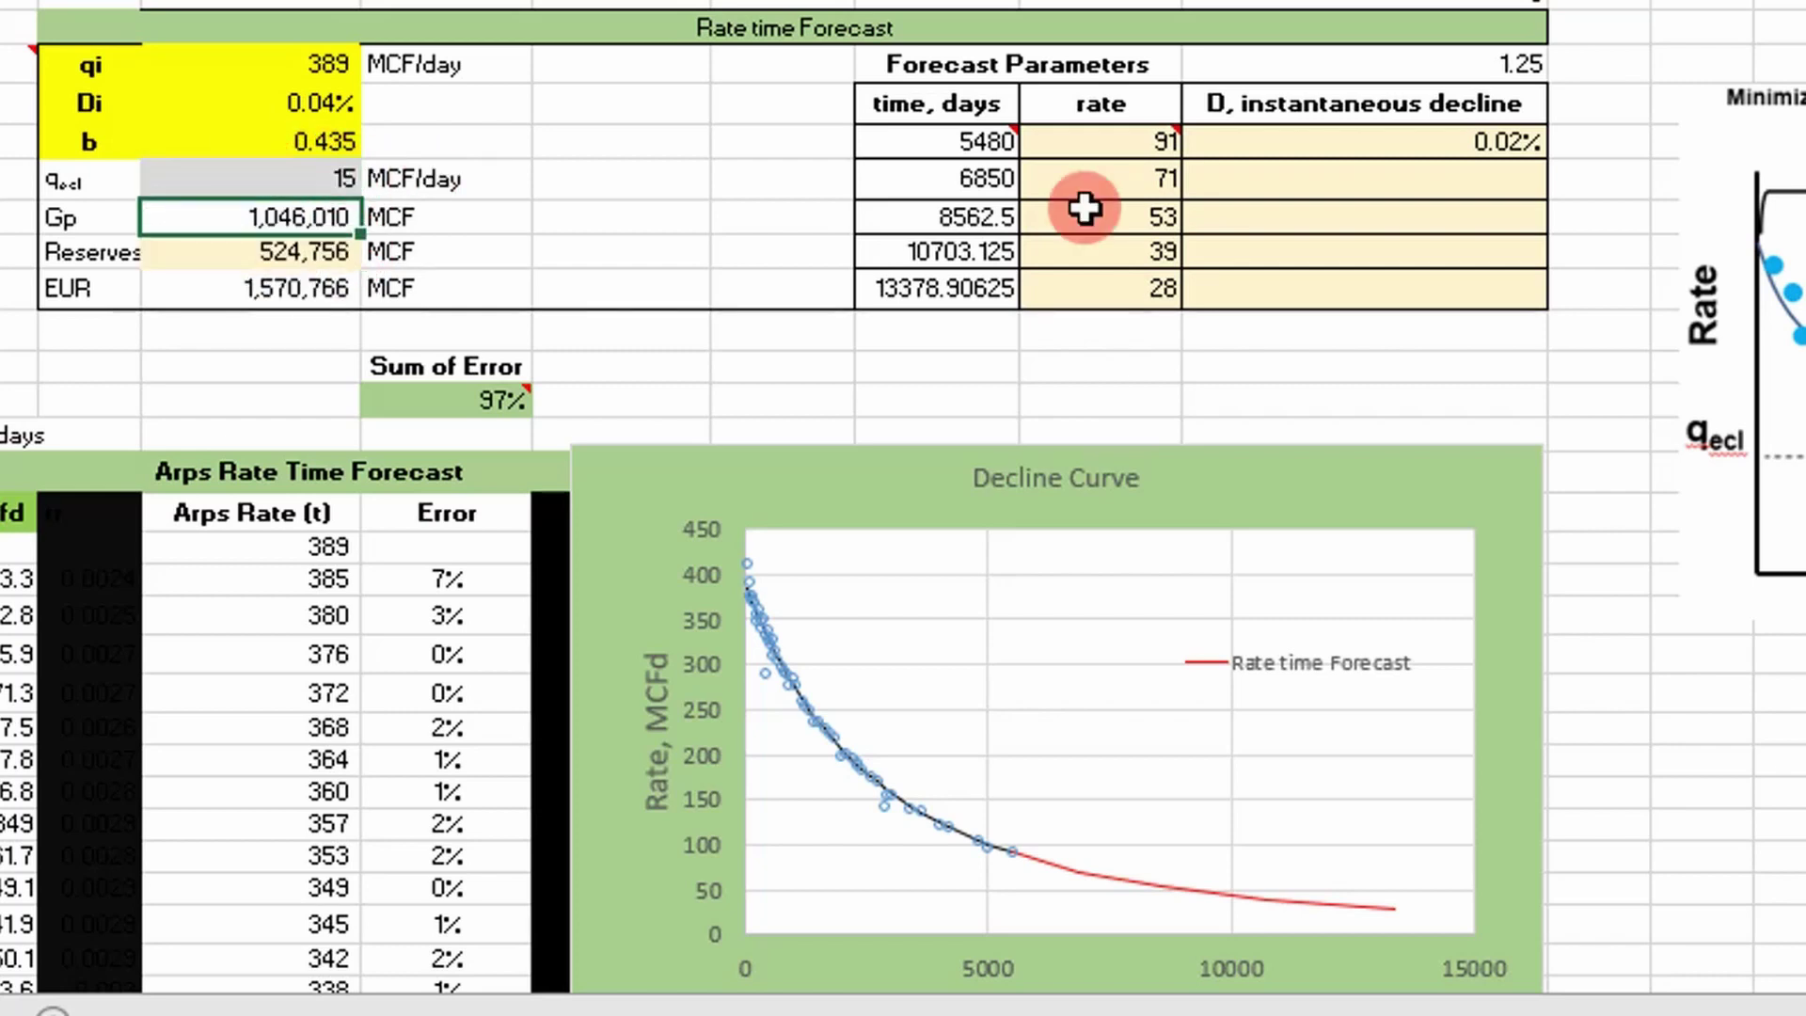
{"action": "left_click", "coordinate": [287, 254]}
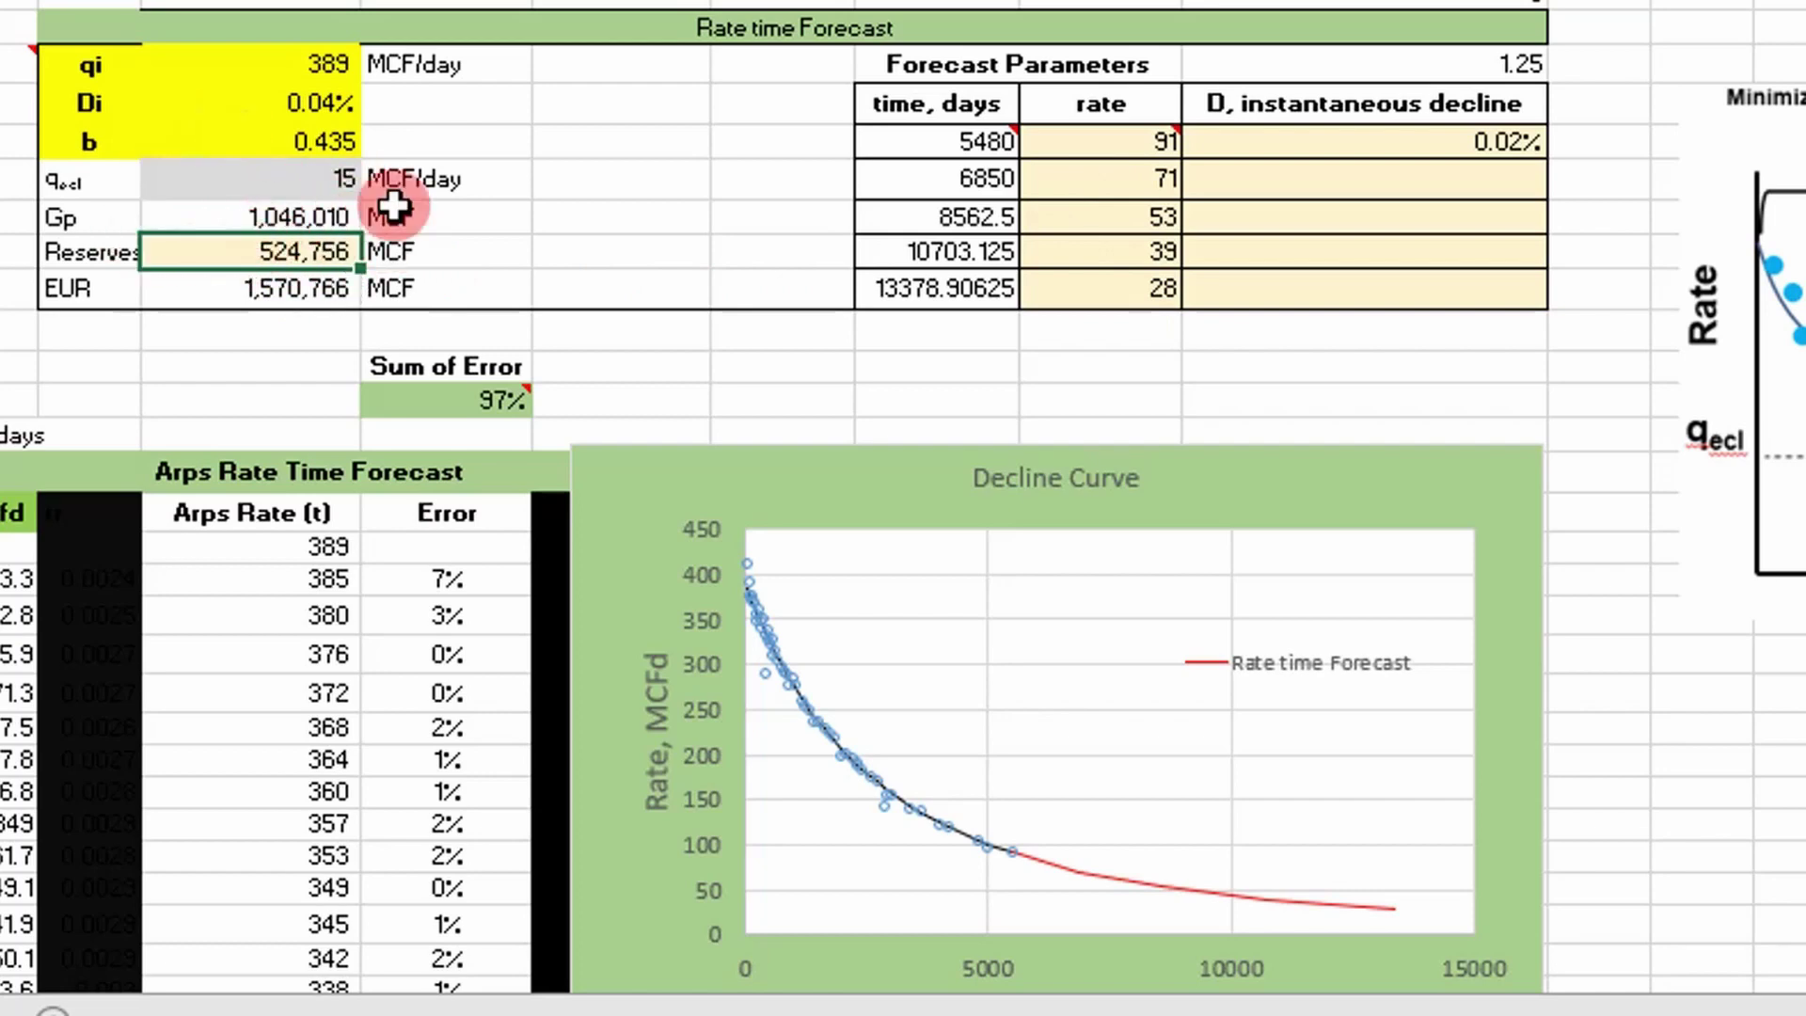
{"action": "scroll", "coordinate": [181, 178], "scroll_direction": "down", "scroll_amount": 1}
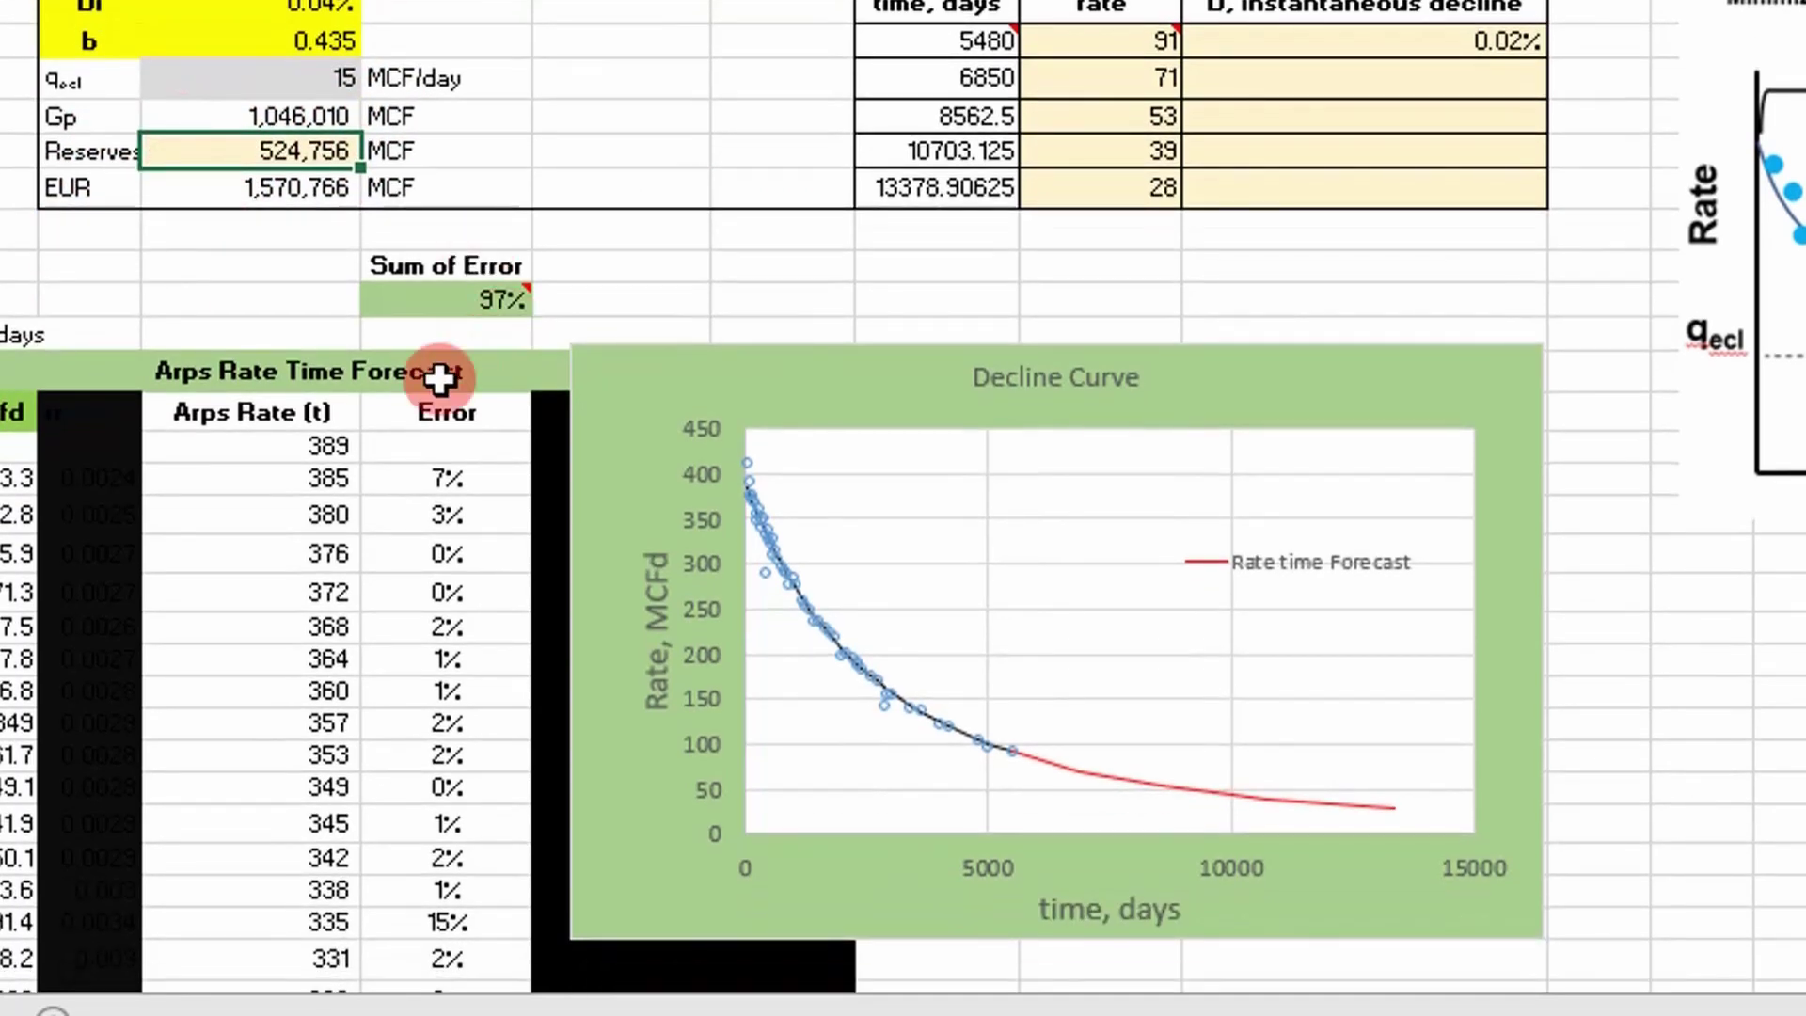
{"action": "scroll", "coordinate": [279, 458], "scroll_direction": "up", "scroll_amount": 1}
{"action": "scroll", "coordinate": [903, 443], "scroll_direction": "down", "scroll_amount": 1}
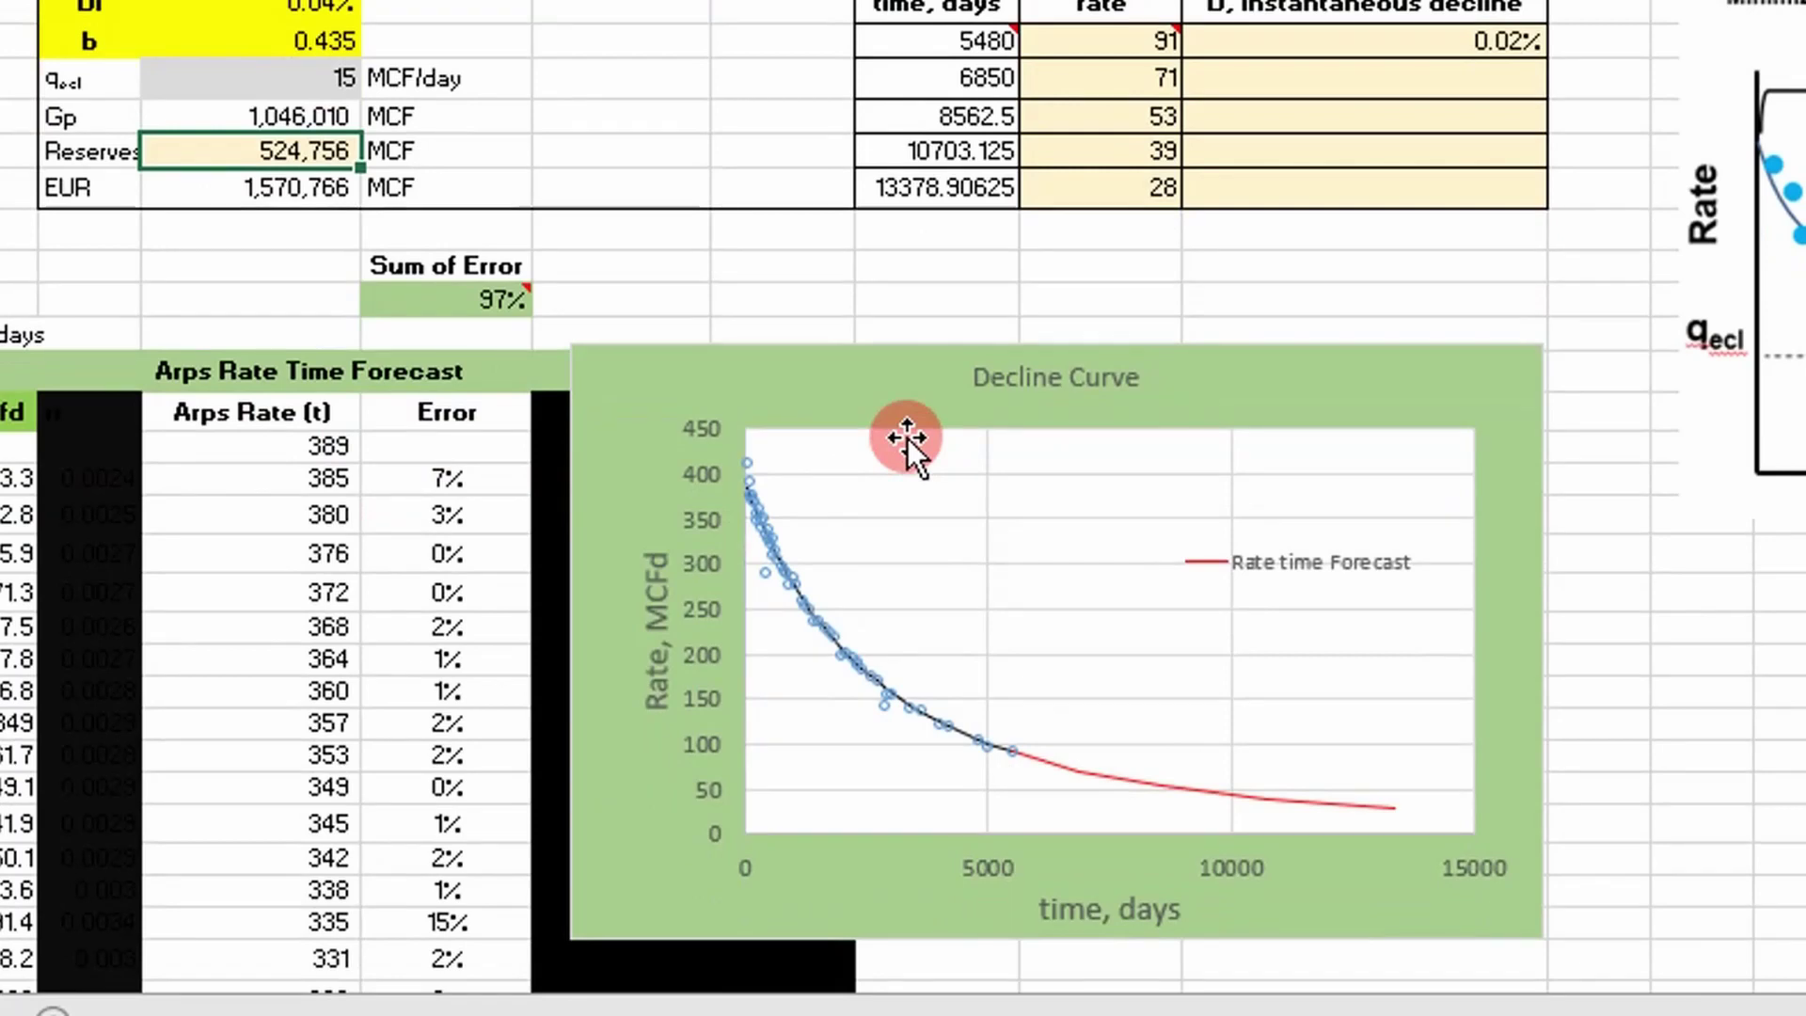
{"action": "scroll", "coordinate": [891, 429], "scroll_direction": "up", "scroll_amount": 1}
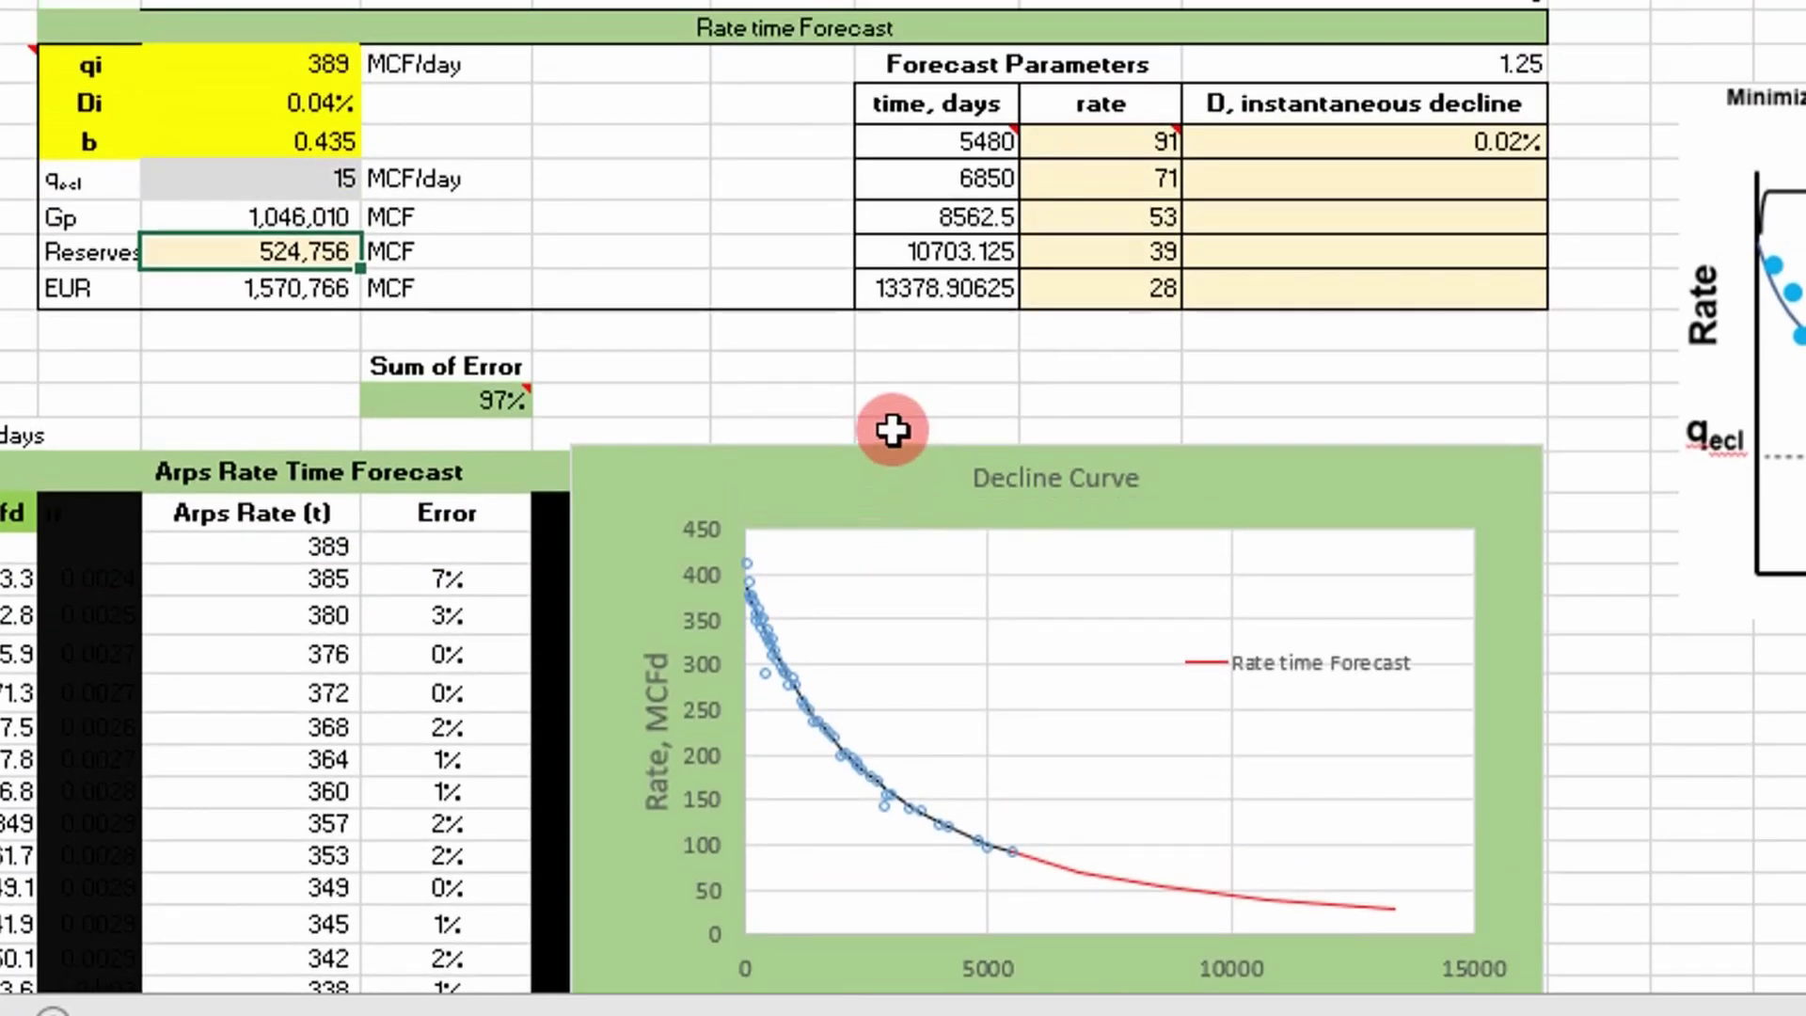